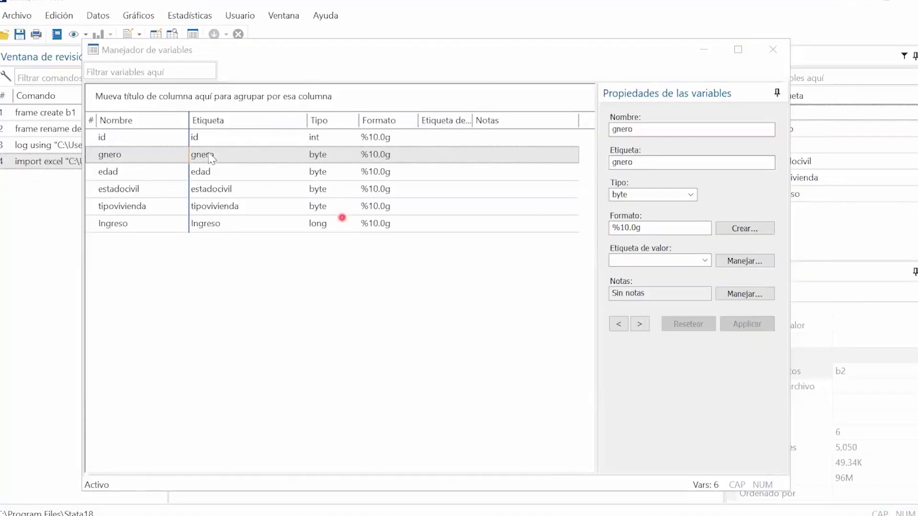
Step: Review the properties of the gnero, edad, estadocivil, tipovivienda and Ingreso variables in the variables manager
{"action": "left_click", "coordinate": [160, 161]}
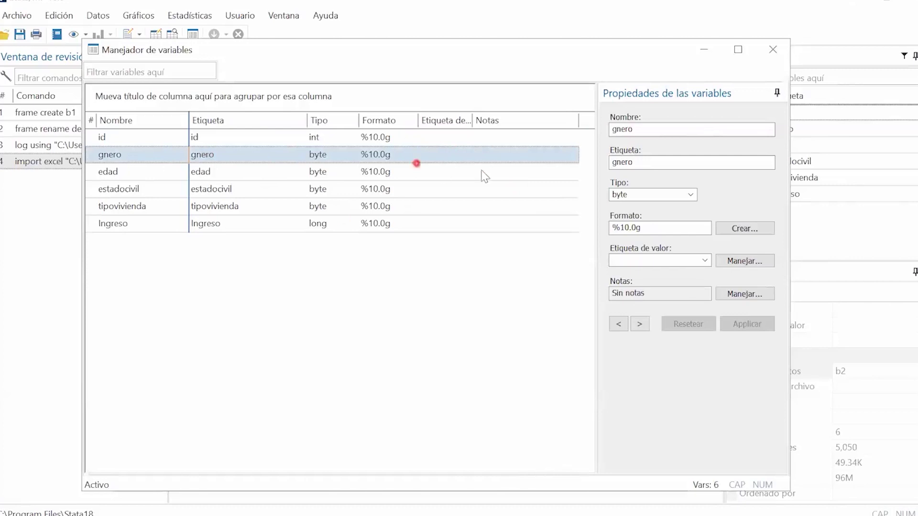
{"action": "left_click", "coordinate": [240, 175]}
{"action": "left_click", "coordinate": [164, 156]}
{"action": "left_click", "coordinate": [157, 177]}
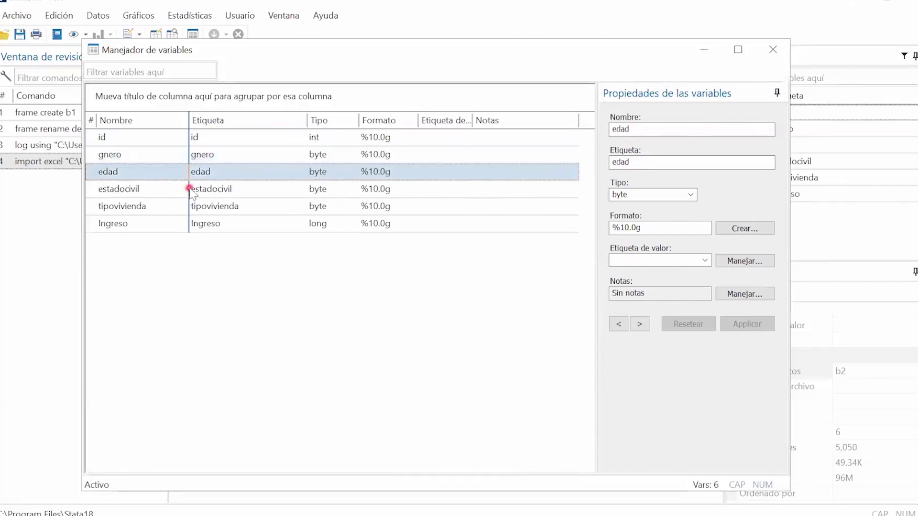
{"action": "left_click", "coordinate": [187, 189]}
{"action": "left_click", "coordinate": [259, 210]}
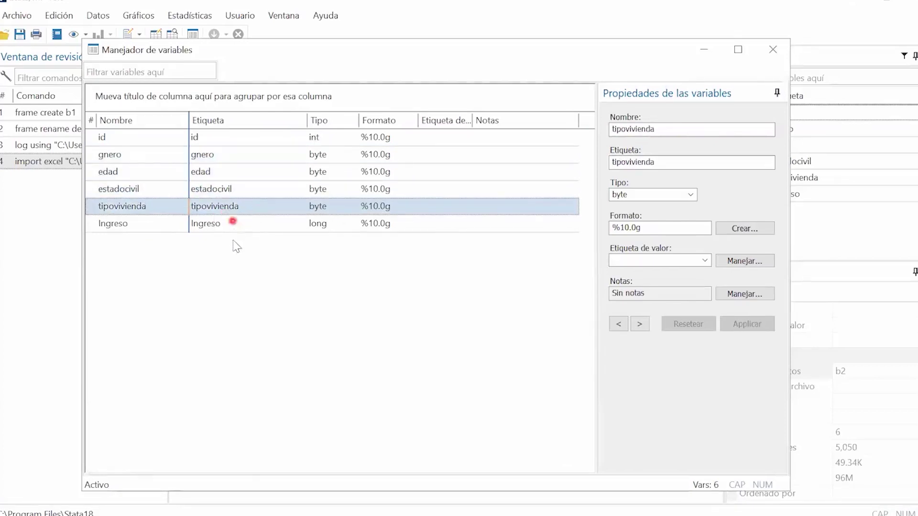
{"action": "left_click", "coordinate": [245, 225]}
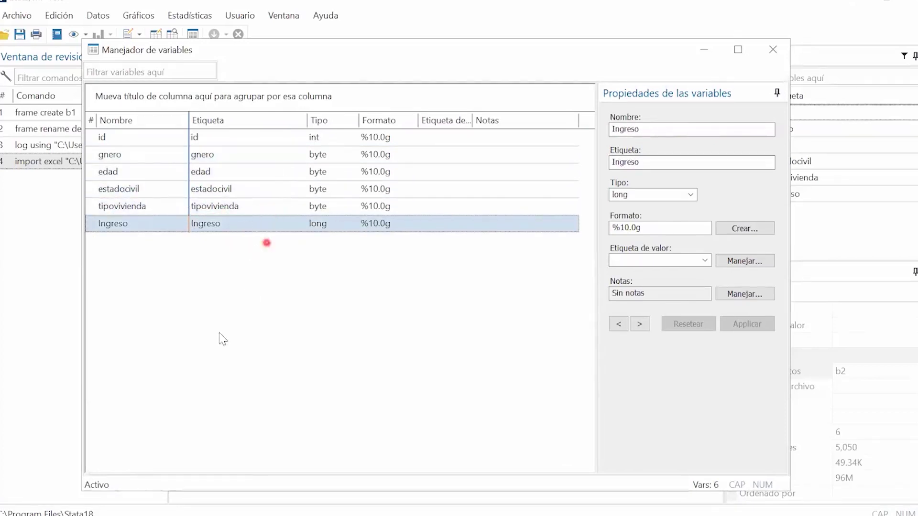
{"action": "left_click", "coordinate": [92, 173]}
{"action": "left_click", "coordinate": [108, 223]}
Step: Switch to the Excel workbook and examine the category code tables, including Estado Civil, Tipo Vivienda and Genero
{"action": "key", "text": "super"}
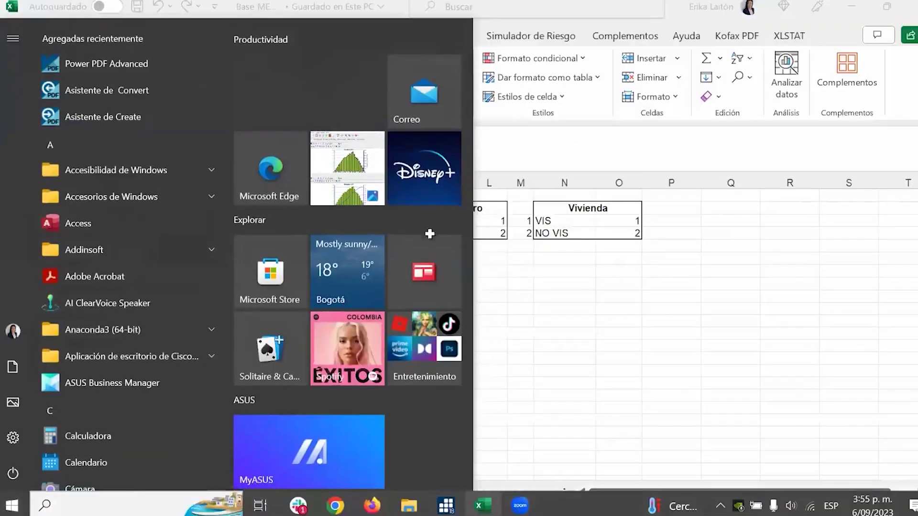
{"action": "left_click", "coordinate": [117, 207]}
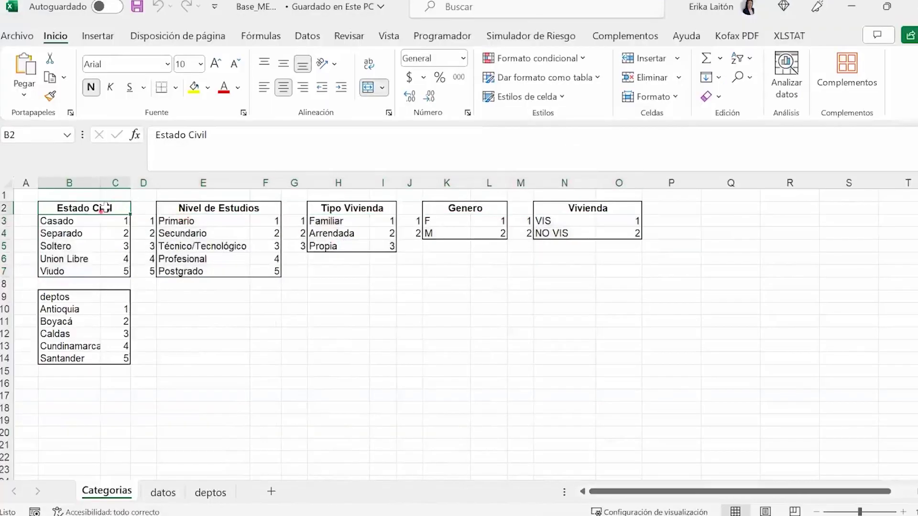
{"action": "left_click", "coordinate": [200, 221]}
{"action": "left_click", "coordinate": [345, 234]}
{"action": "left_click", "coordinate": [483, 220]}
{"action": "left_click_drag", "start_coordinate": [76, 212], "coordinate": [587, 267]}
{"action": "left_click", "coordinate": [566, 323]}
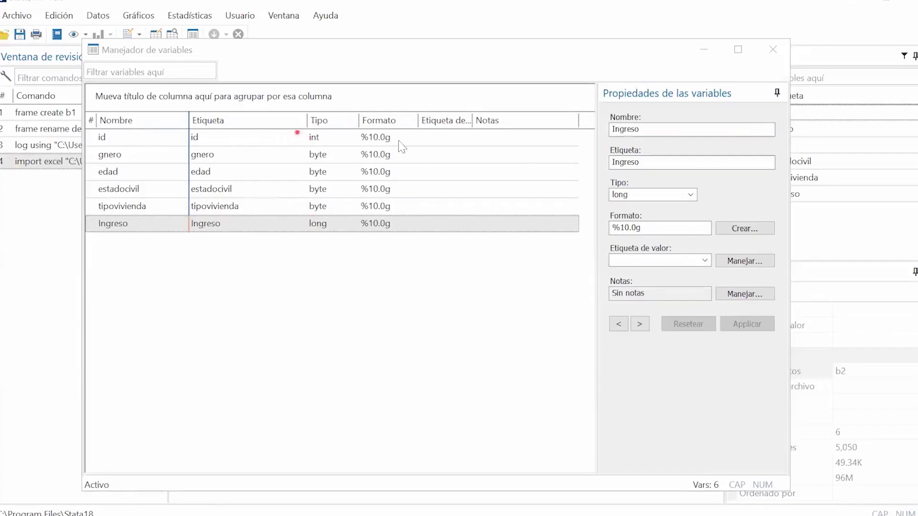
Step: Select the gnero variable and open the management of its value labels
{"action": "left_click", "coordinate": [337, 135]}
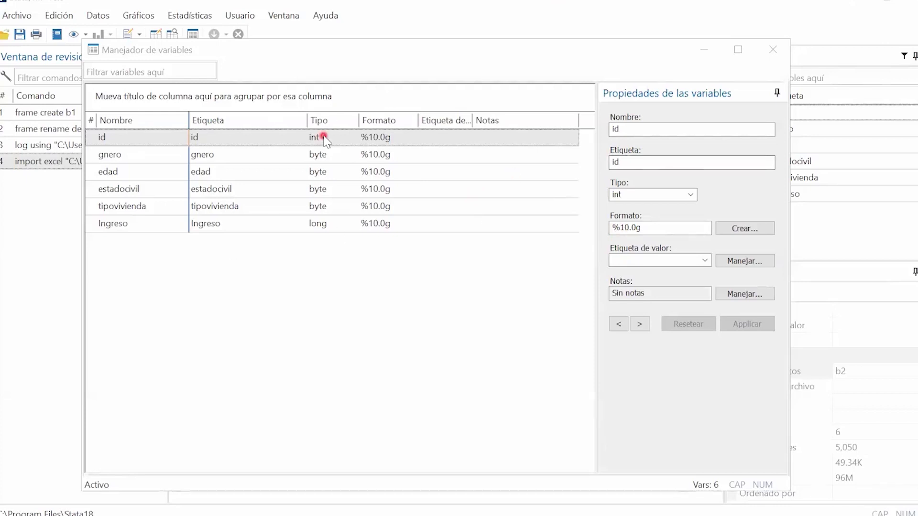
{"action": "left_click", "coordinate": [282, 155]}
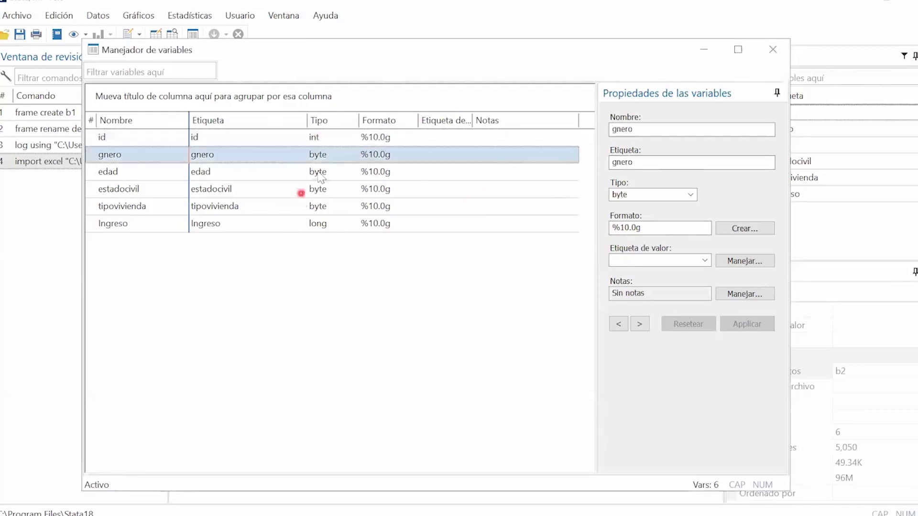
{"action": "left_click", "coordinate": [320, 173]}
{"action": "left_click", "coordinate": [414, 160]}
{"action": "left_click", "coordinate": [739, 262]}
{"action": "left_click", "coordinate": [554, 195]}
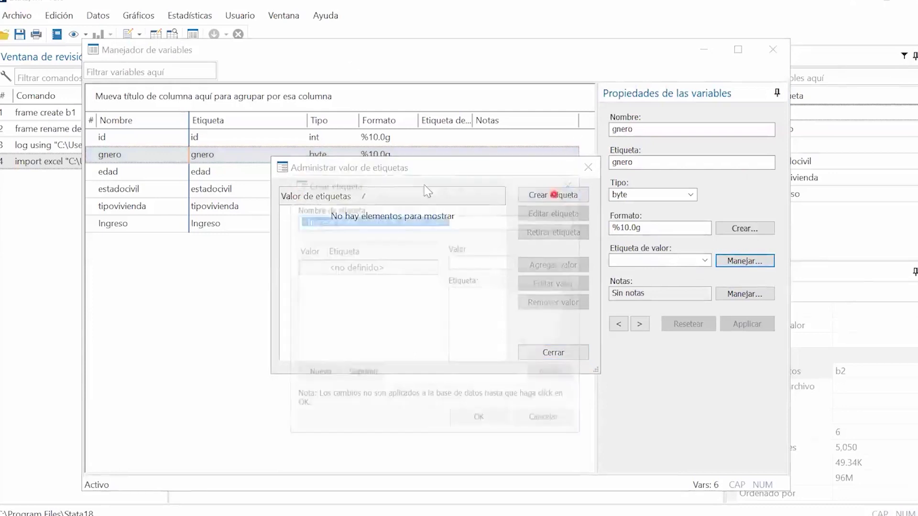
{"action": "type", "text": "gn"}
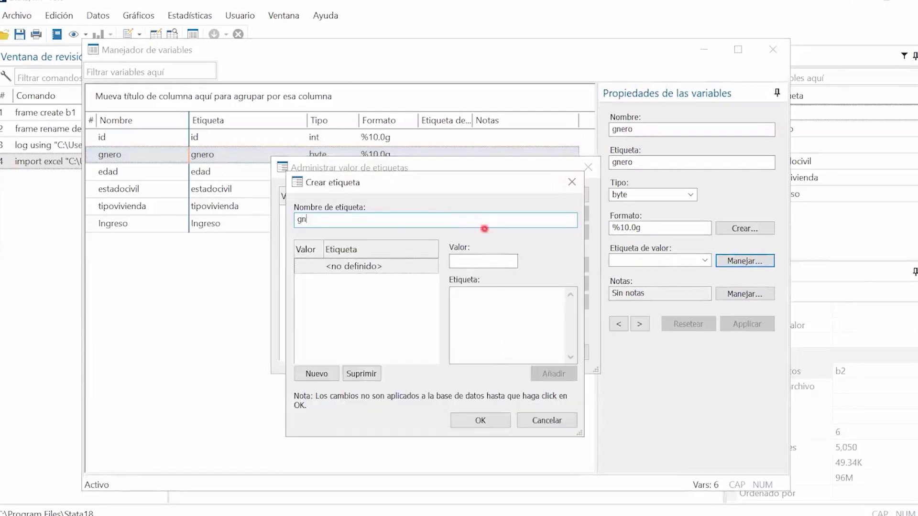
{"action": "key", "text": "BackSpace"}
{"action": "key", "text": "BackSpace"}
{"action": "key", "text": "BackSpace"}
{"action": "left_click", "coordinate": [572, 182]}
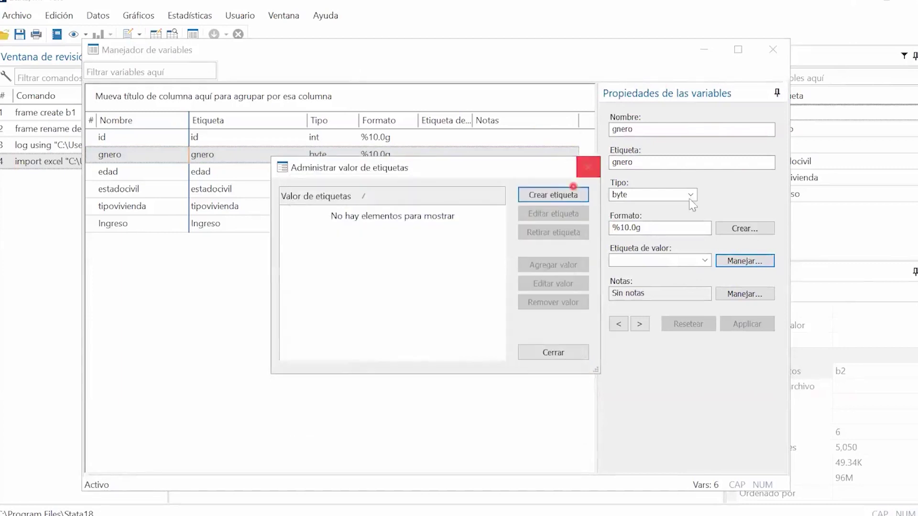
Step: Start a new value label named gnero and move its creation dialog slightly higher
{"action": "left_click", "coordinate": [532, 195]}
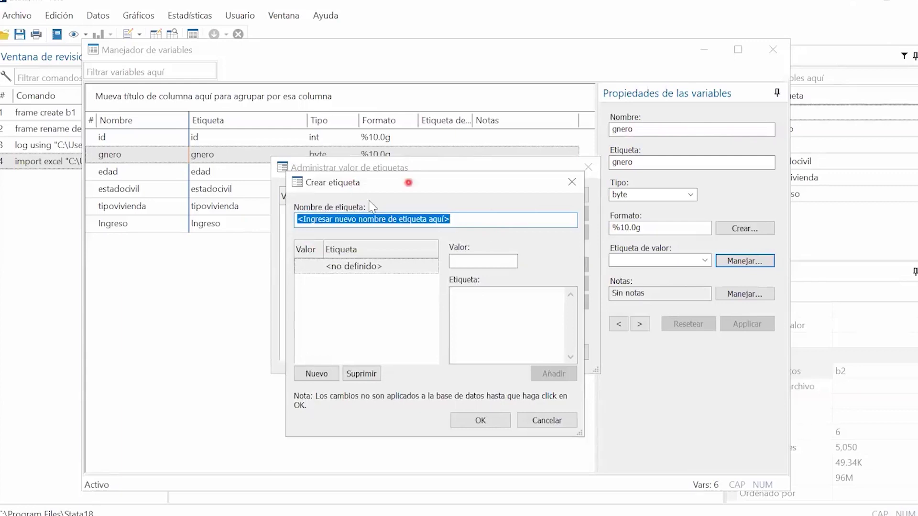
{"action": "type", "text": "gnero"}
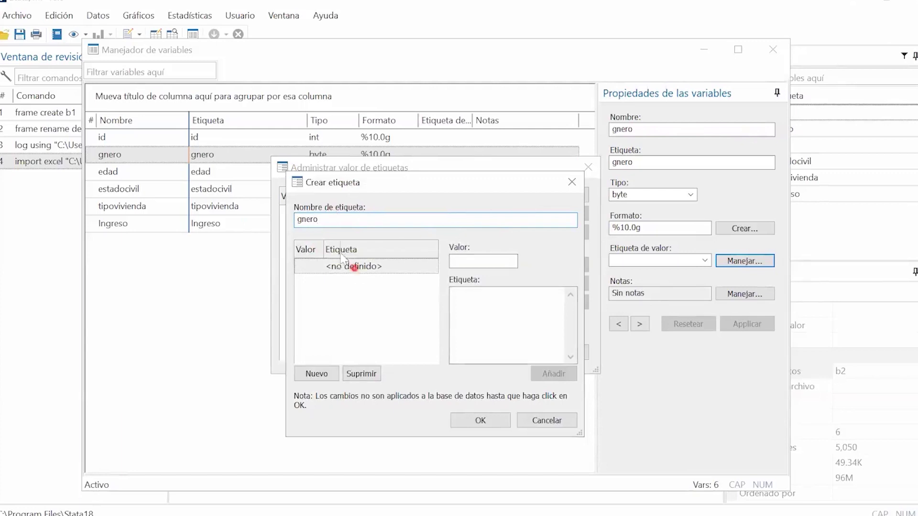
{"action": "left_click_drag", "start_coordinate": [404, 183], "coordinate": [416, 150]}
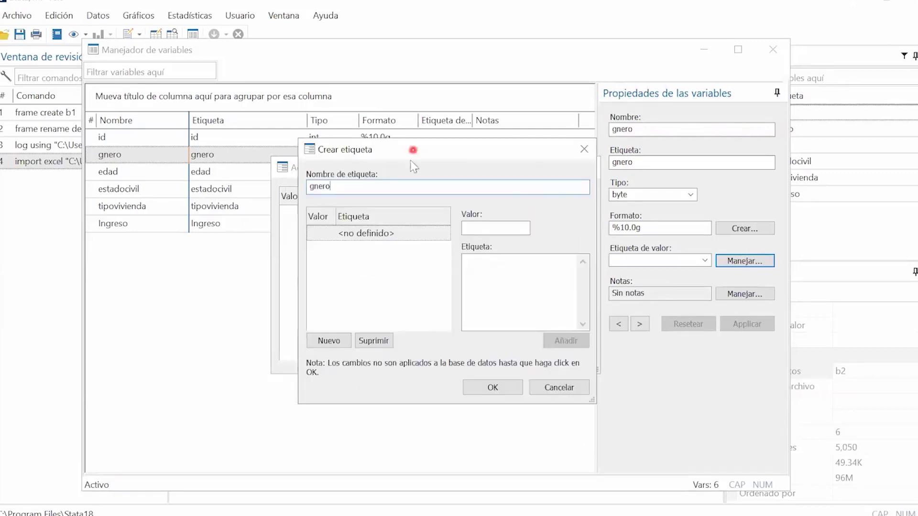
Step: Add value 1 with the label Femenino to the gnero value label
{"action": "left_click", "coordinate": [484, 230]}
{"action": "left_click", "coordinate": [521, 494]}
{"action": "left_click", "coordinate": [500, 263]}
{"action": "left_click", "coordinate": [786, 252]}
{"action": "type", "text": "1"}
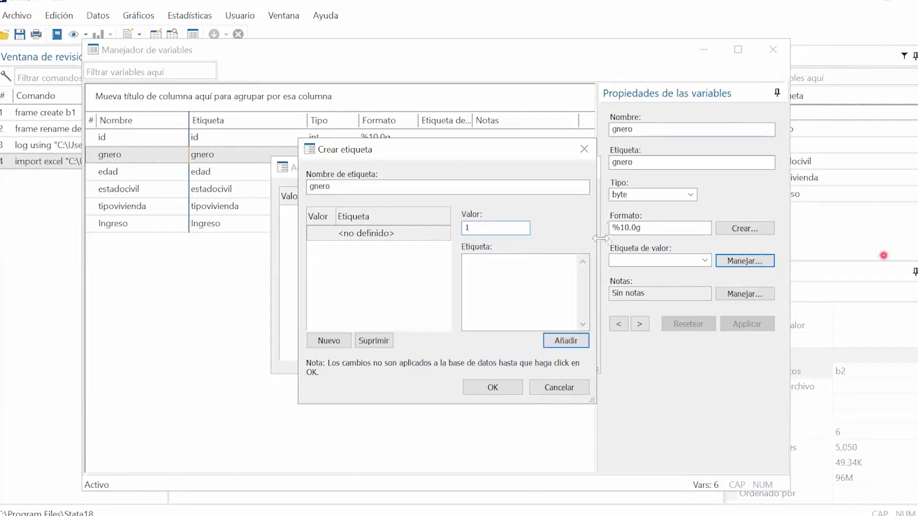
{"action": "left_click", "coordinate": [494, 302]}
{"action": "type", "text": "Femeniu"}
{"action": "key", "text": "BackSpace"}
{"action": "type", "text": "no"}
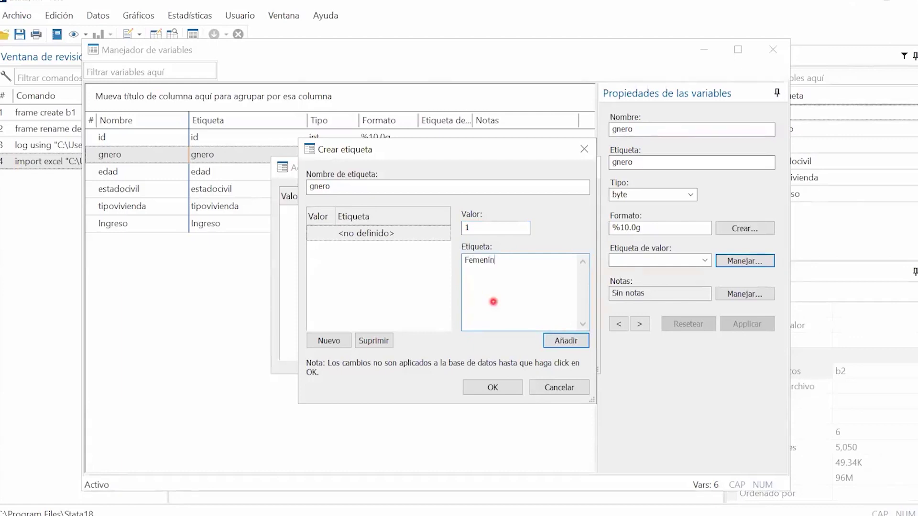
{"action": "left_click", "coordinate": [573, 348]}
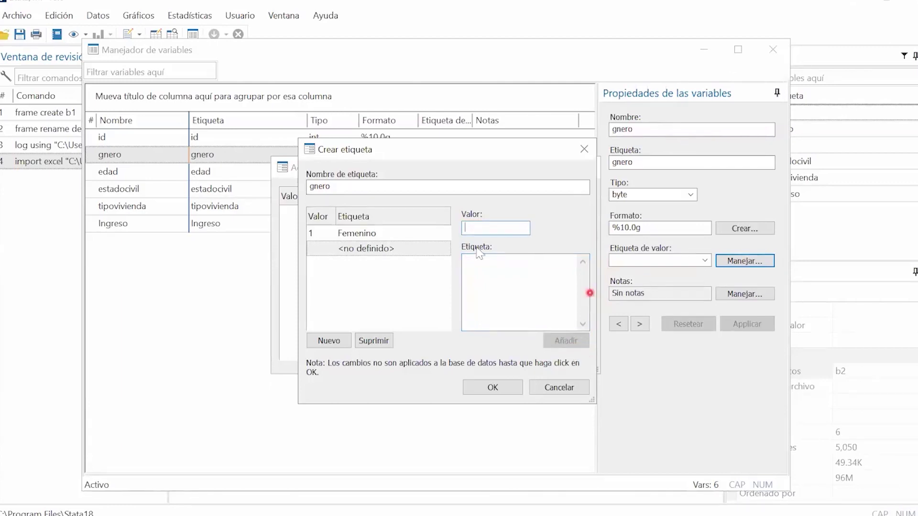
Step: Add value 2 as Masculino to the gnero value label, save the definition and check its entries
{"action": "type", "text": "2"}
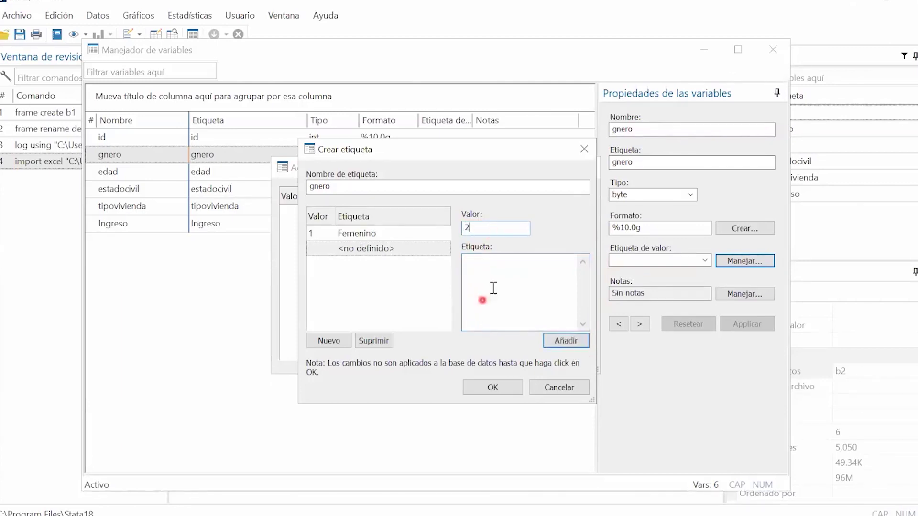
{"action": "left_click", "coordinate": [484, 297]}
{"action": "type", "text": "Masculino"}
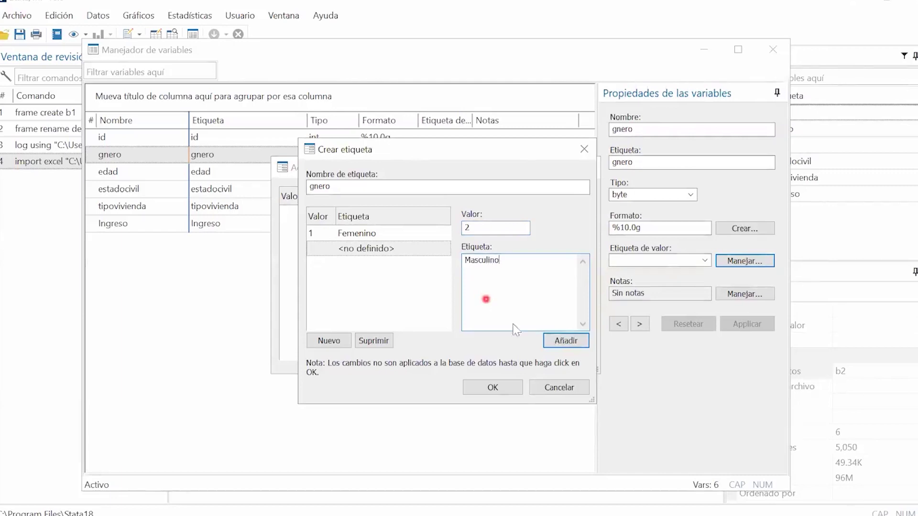
{"action": "left_click", "coordinate": [574, 341]}
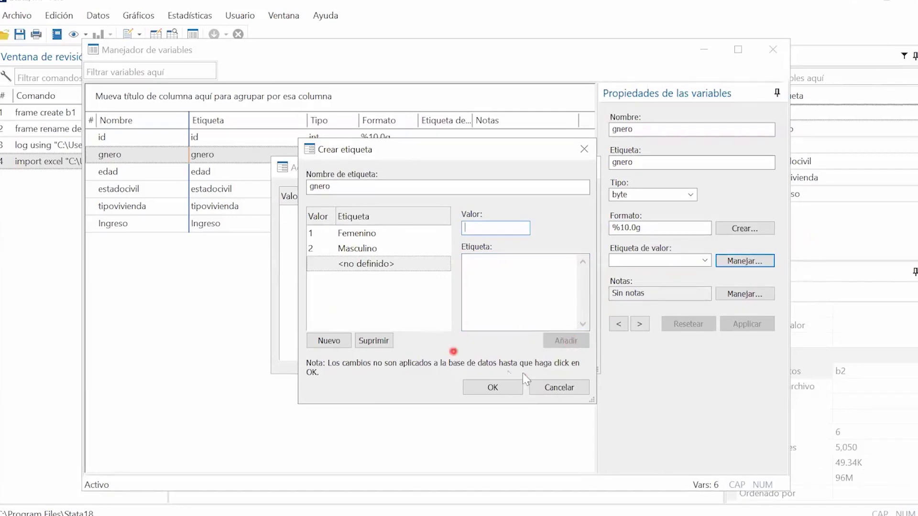
{"action": "left_click", "coordinate": [493, 387]}
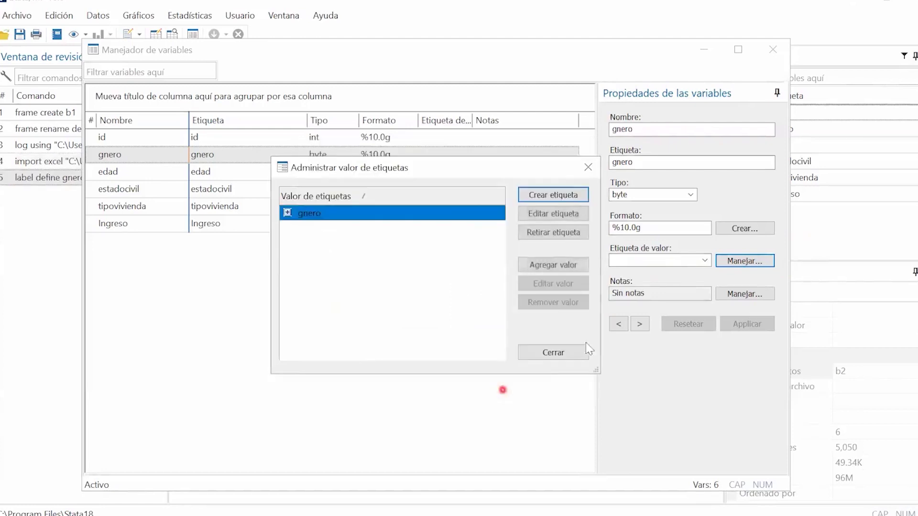
{"action": "left_click", "coordinate": [288, 214]}
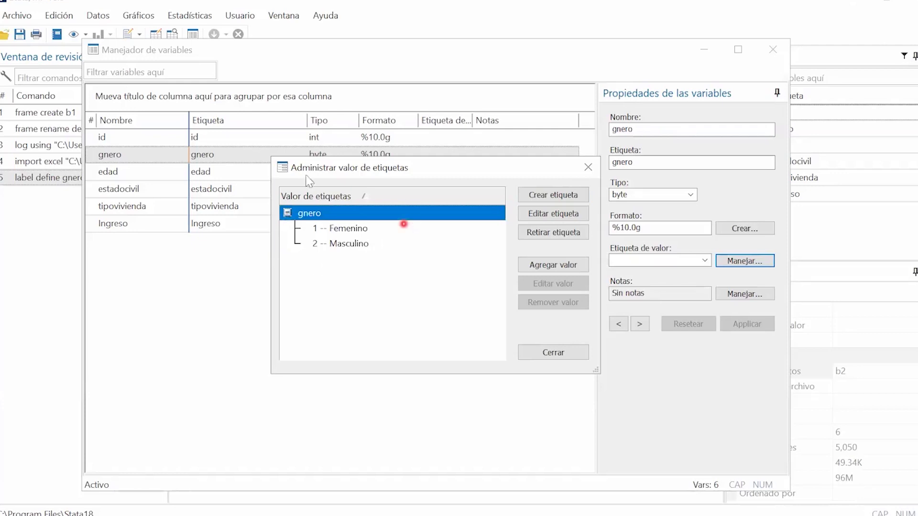
{"action": "left_click", "coordinate": [287, 213]}
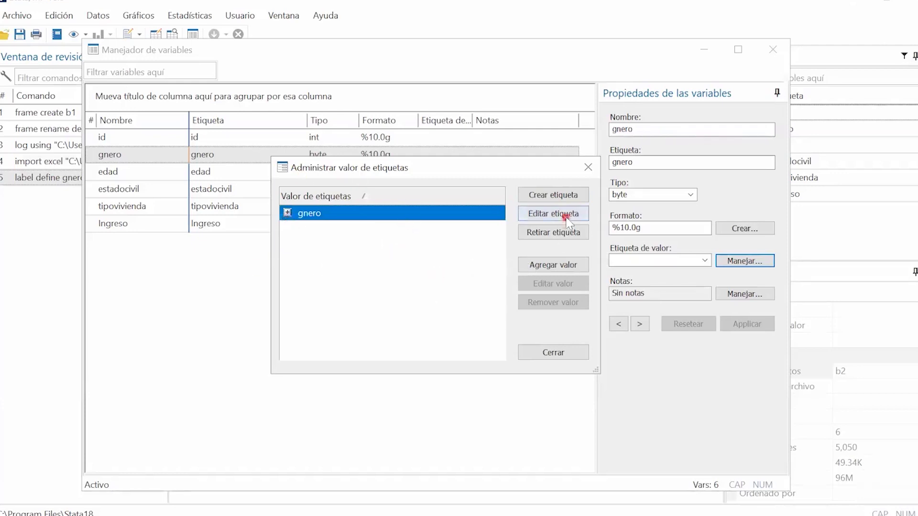
Step: Start a new value label named Estado_Civil and add value 1 as Casado
{"action": "left_click", "coordinate": [568, 196]}
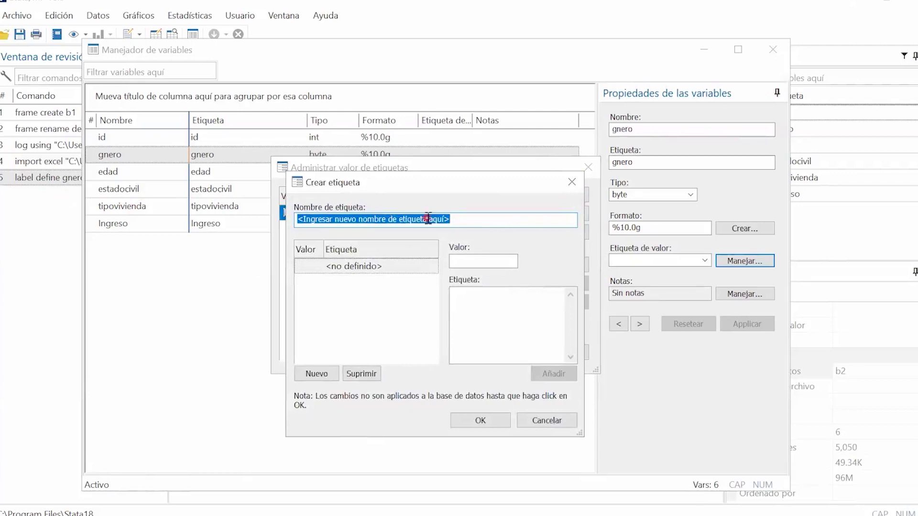
{"action": "type", "text": "Estado_Civil"}
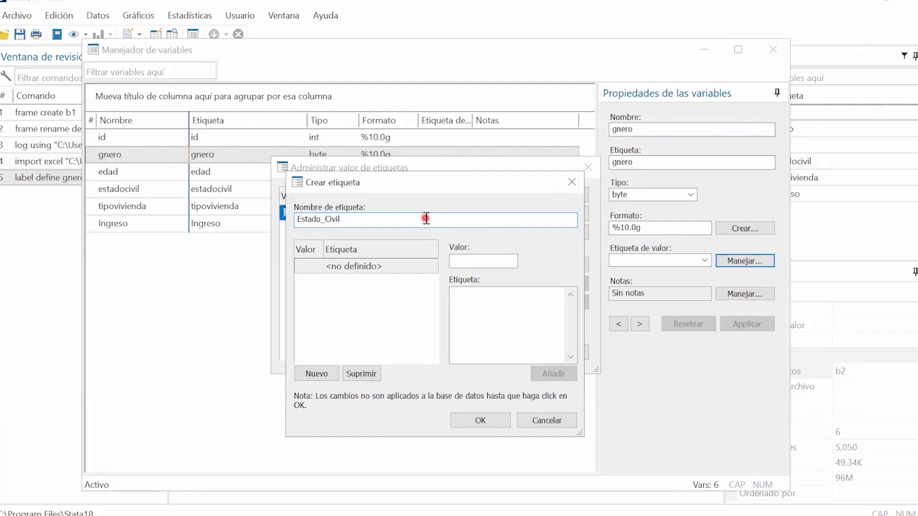
{"action": "left_click", "coordinate": [476, 262]}
{"action": "type", "text": "1"}
{"action": "left_click", "coordinate": [494, 319]}
{"action": "type", "text": "Casad"}
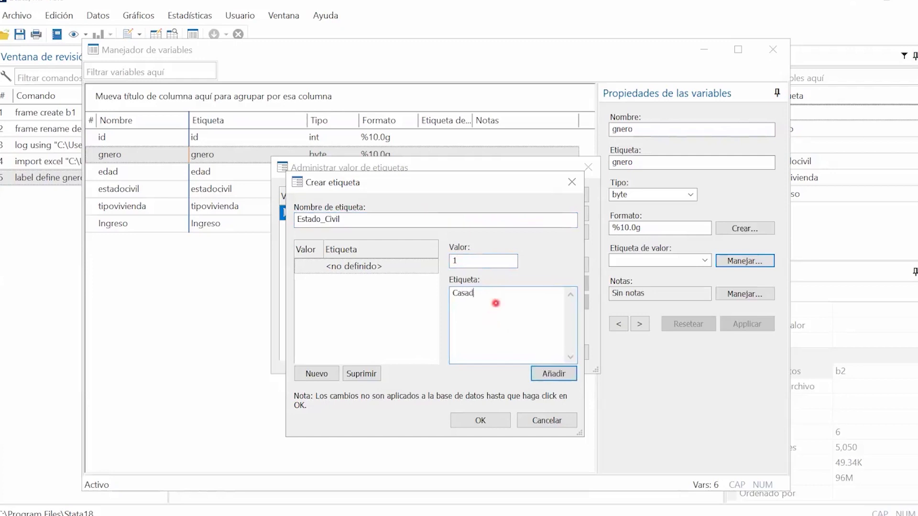
{"action": "type", "text": "o"}
{"action": "left_click", "coordinate": [560, 374]}
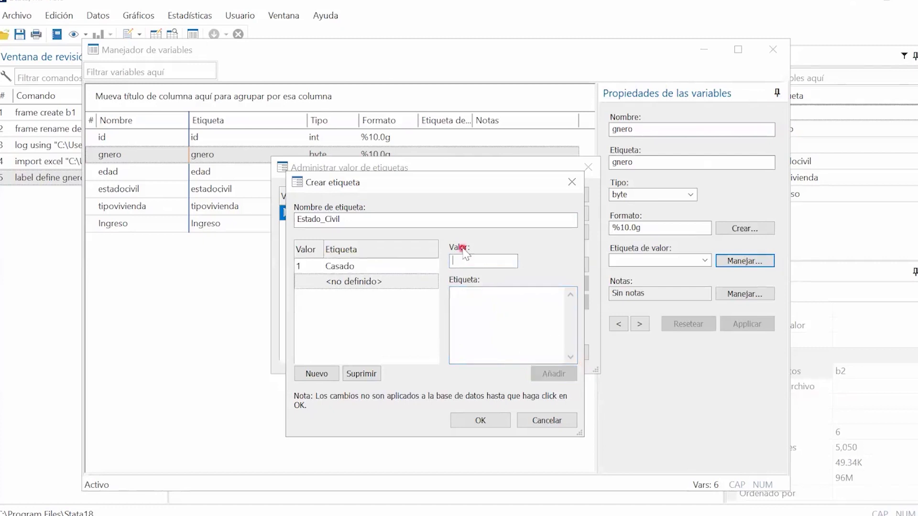
Step: Add value 2 as Separado and value 3 as Soltero to the Estado_Civil value label
{"action": "type", "text": "2"}
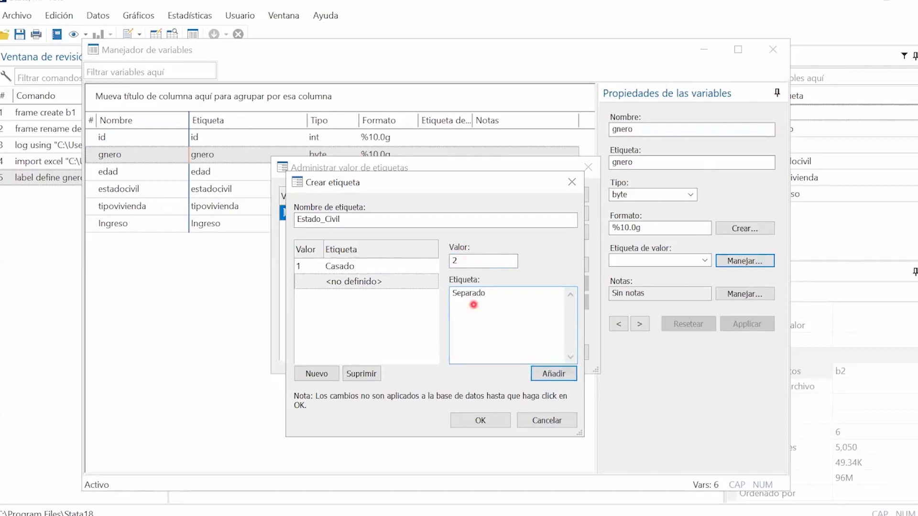
{"action": "key", "text": "Return"}
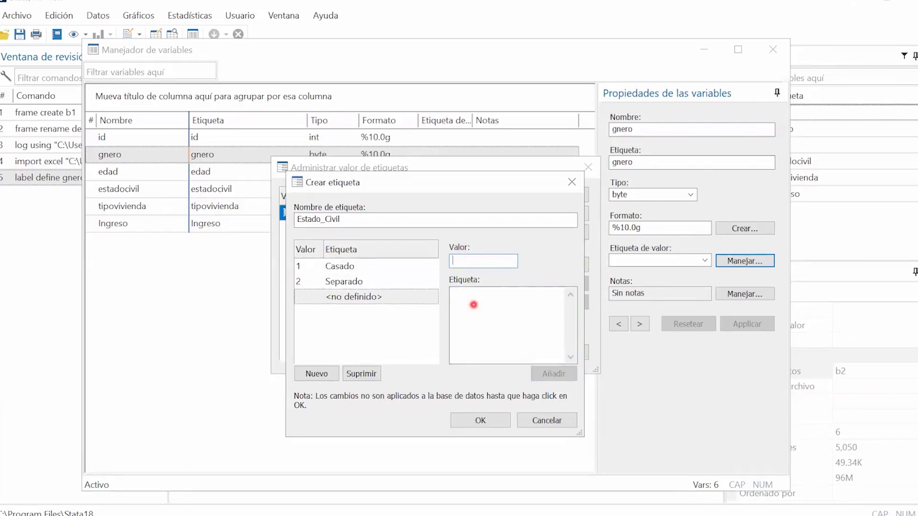
{"action": "type", "text": "3"}
{"action": "left_click", "coordinate": [530, 338]}
{"action": "type", "text": "Soltero"}
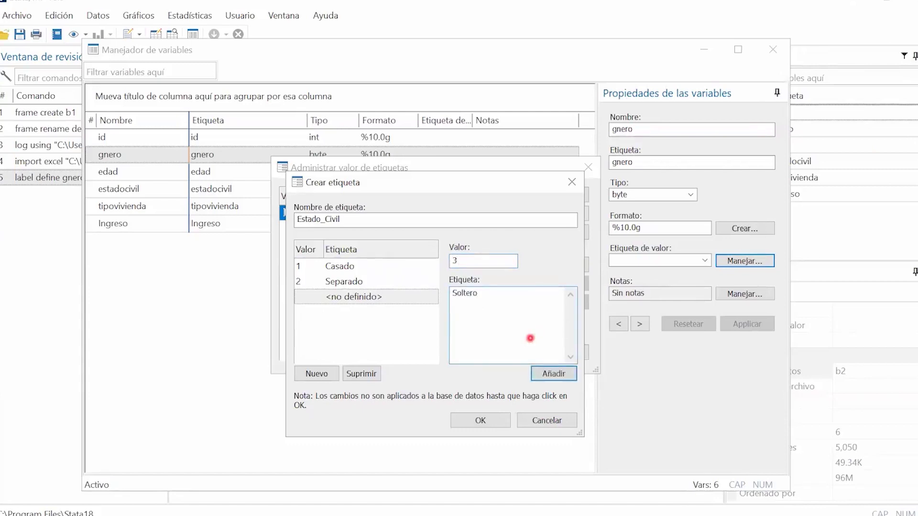
{"action": "key", "text": "Return"}
Step: Add value 4 as Unión libre and value 5 as Viudo to the Estado_Civil value label
{"action": "type", "text": "4"}
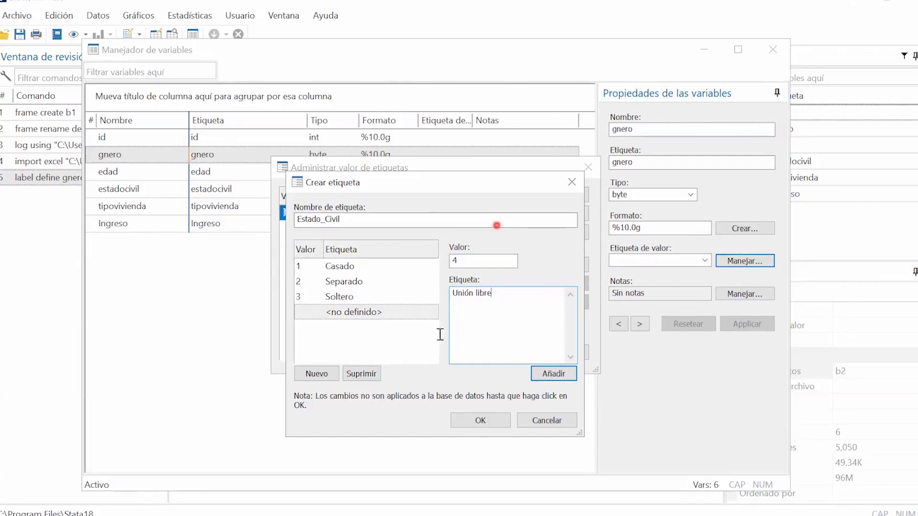
{"action": "left_click", "coordinate": [554, 373]}
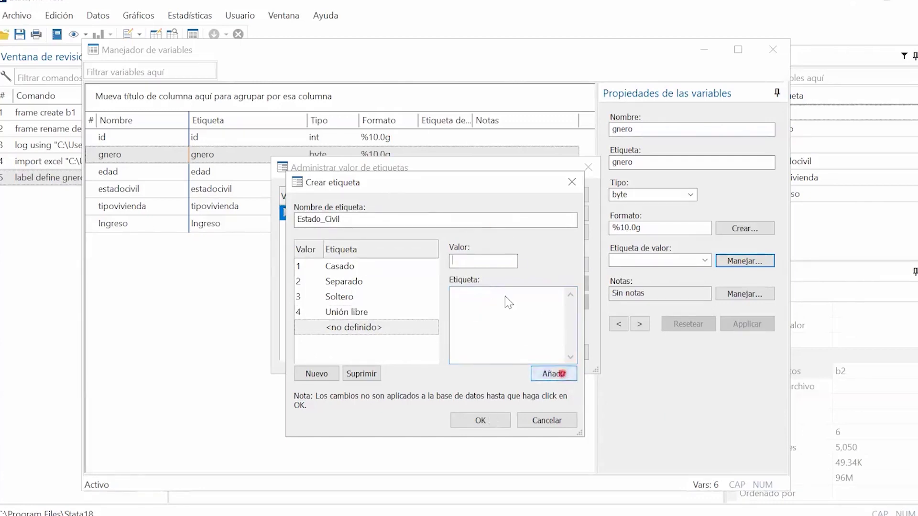
{"action": "type", "text": "5"}
{"action": "left_click", "coordinate": [477, 307]}
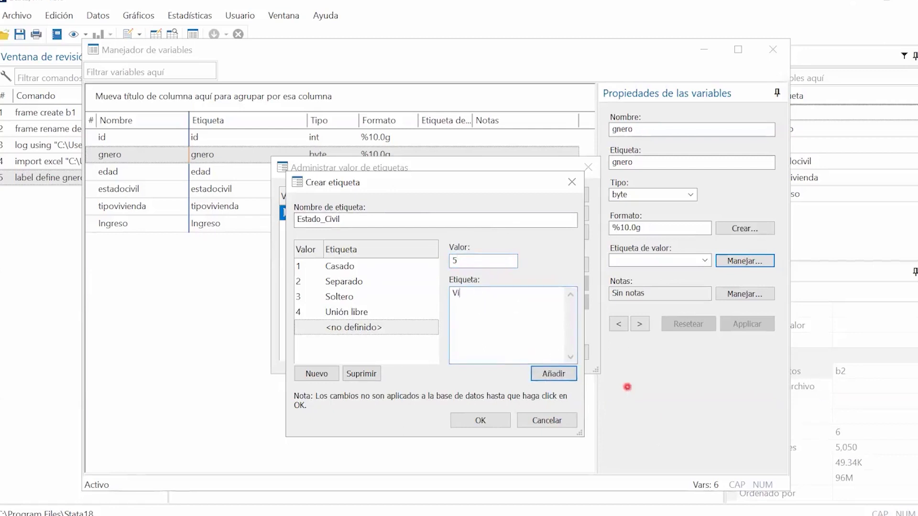
{"action": "key", "text": "Return"}
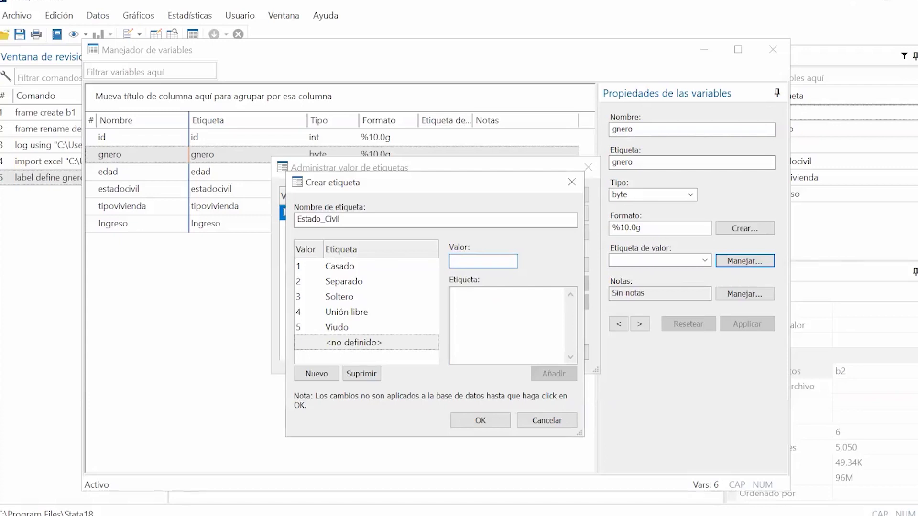
Step: Check the Estado Civil codes in the Excel workbook and save the Estado_Civil value label definition in Stata
{"action": "key", "text": "alt+Tab"}
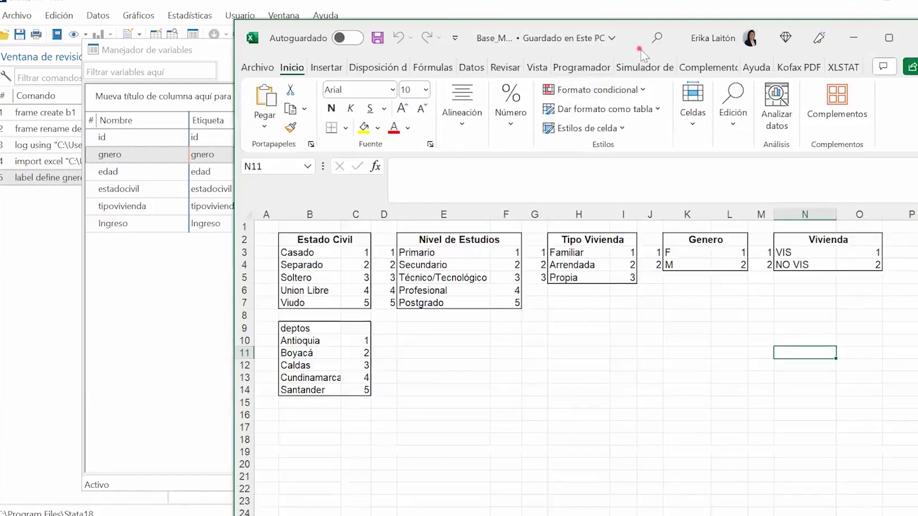
{"action": "key", "text": "alt+Tab"}
{"action": "left_click", "coordinate": [480, 420]}
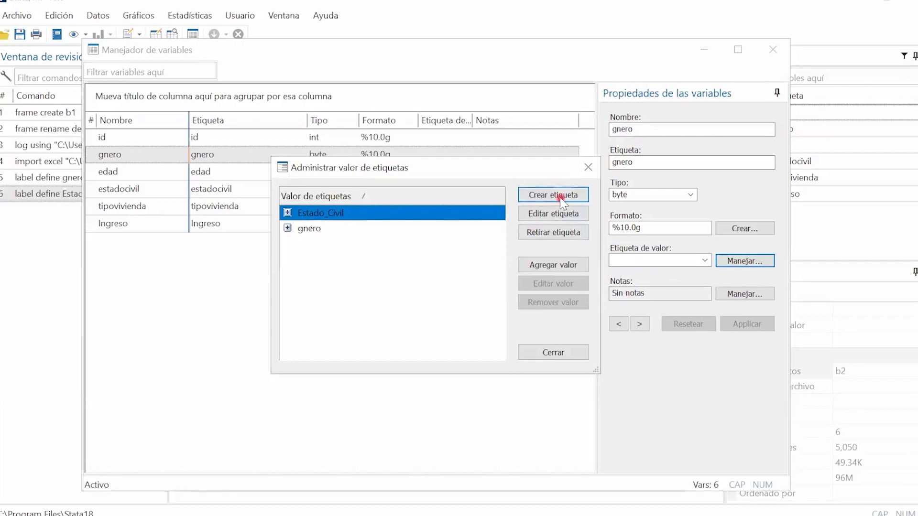
Step: Create a new value label named Tipo_de_vivienda and add value 1 as Familiar
{"action": "left_click", "coordinate": [561, 200]}
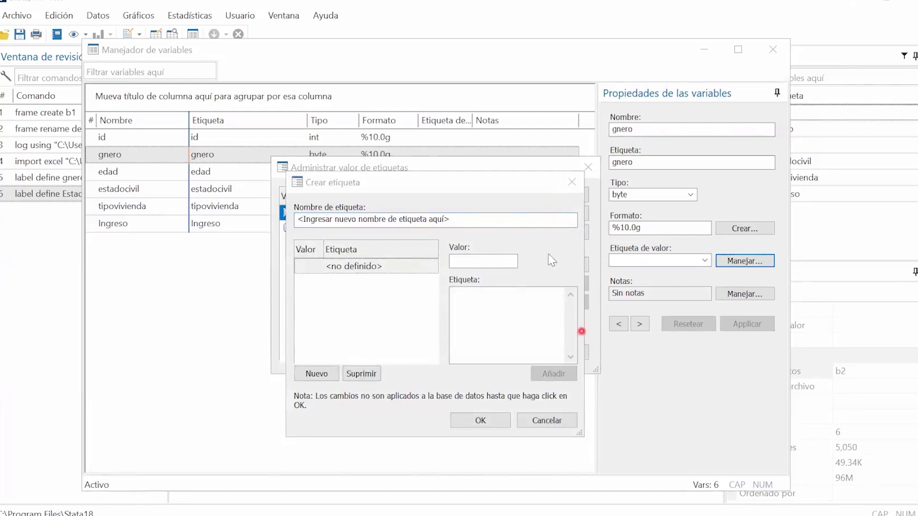
{"action": "left_click", "coordinate": [491, 224]}
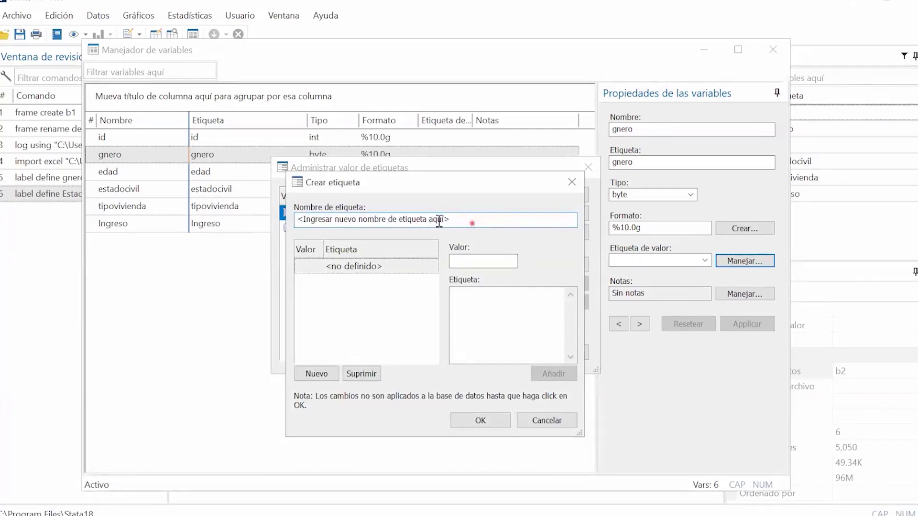
{"action": "left_click_drag", "start_coordinate": [469, 227], "coordinate": [265, 242]}
{"action": "type", "text": "Tipo_de_vivienda"}
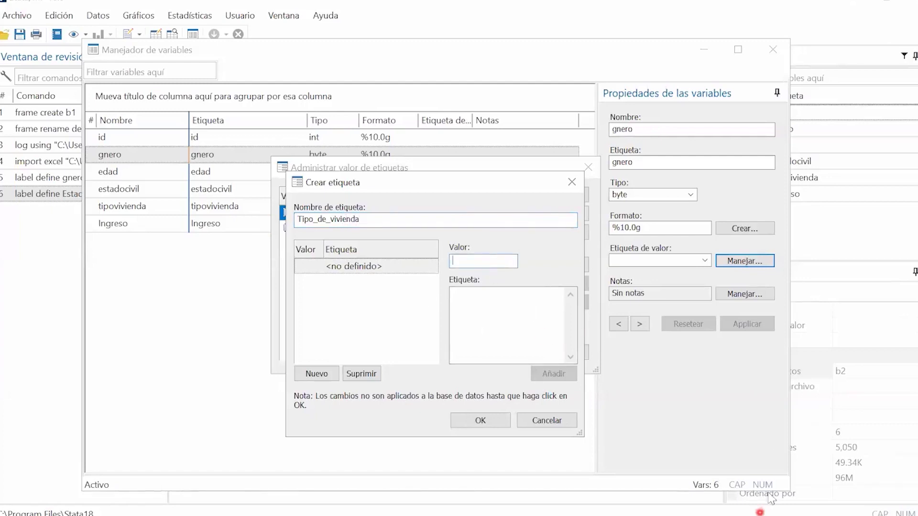
{"action": "type", "text": "1"}
{"action": "left_click", "coordinate": [494, 305]}
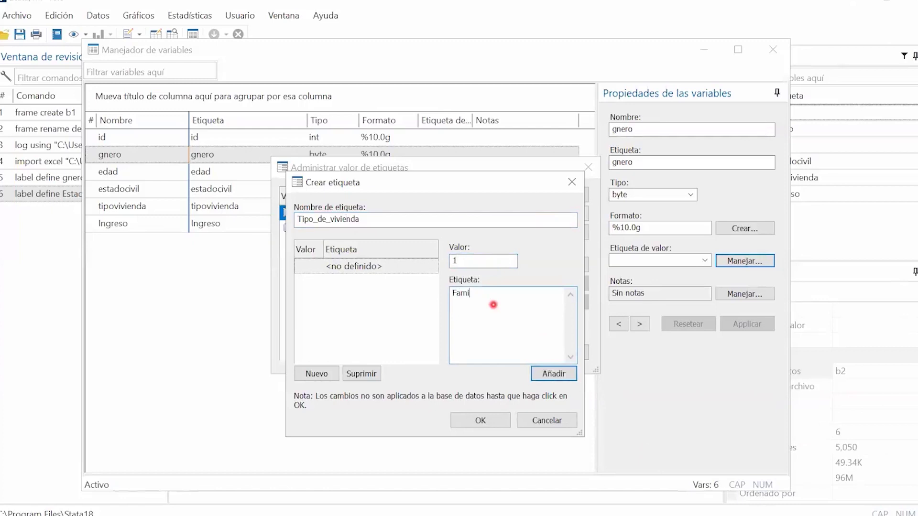
{"action": "key", "text": "Return"}
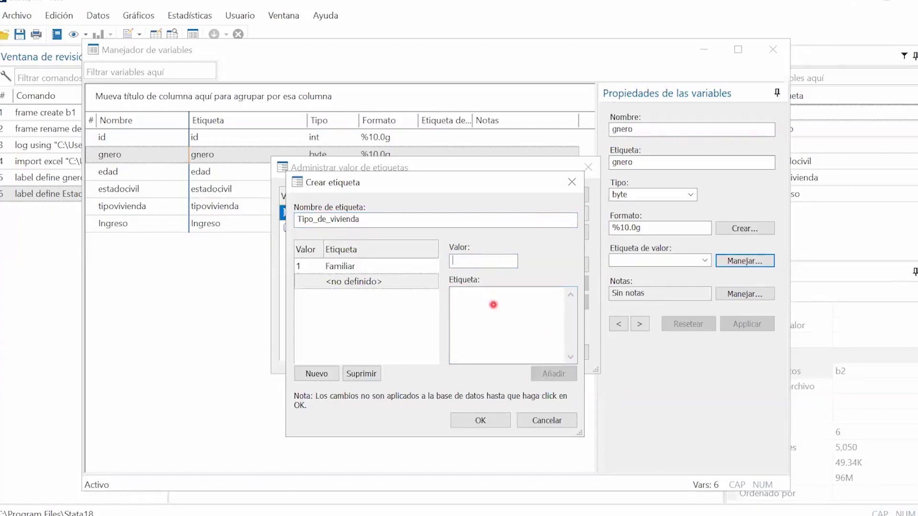
Step: Add value 2 as Arrendada and value 3 as Propia to Tipo_de_vivienda and save the definition
{"action": "type", "text": "2"}
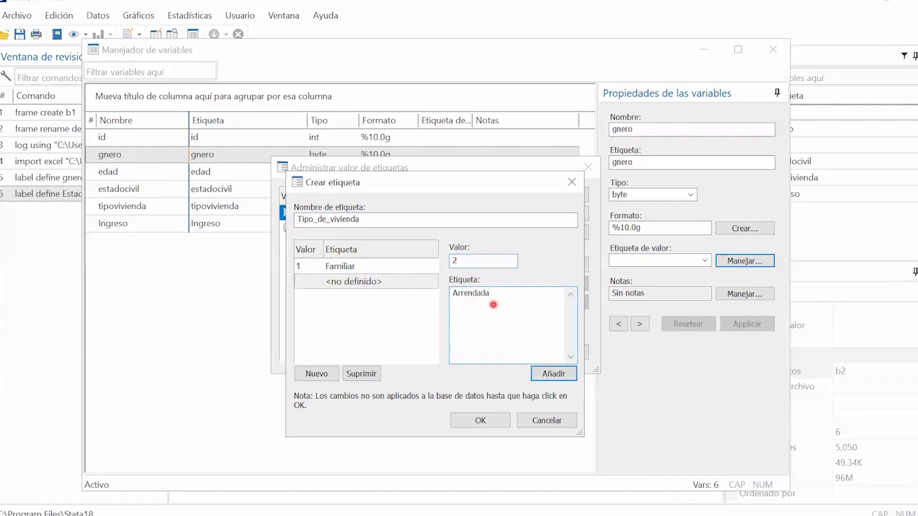
{"action": "key", "text": "Return"}
{"action": "type", "text": "3"}
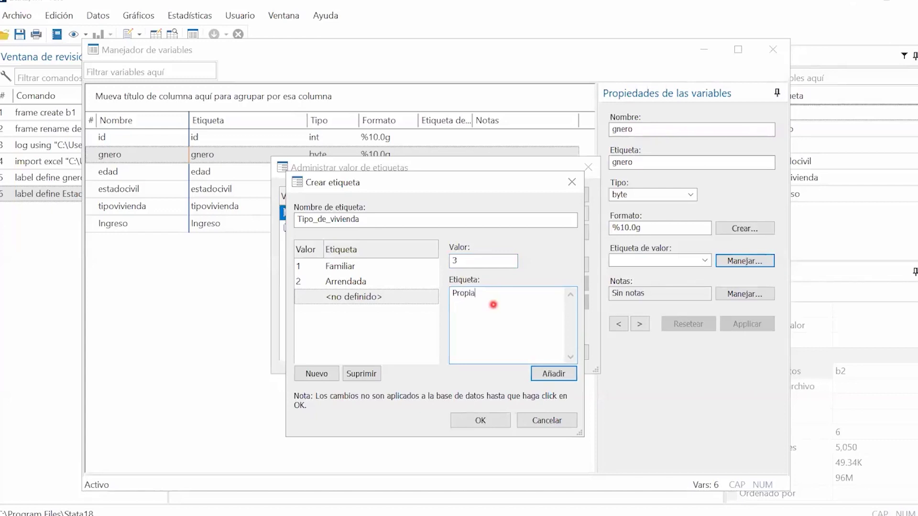
{"action": "key", "text": "Return"}
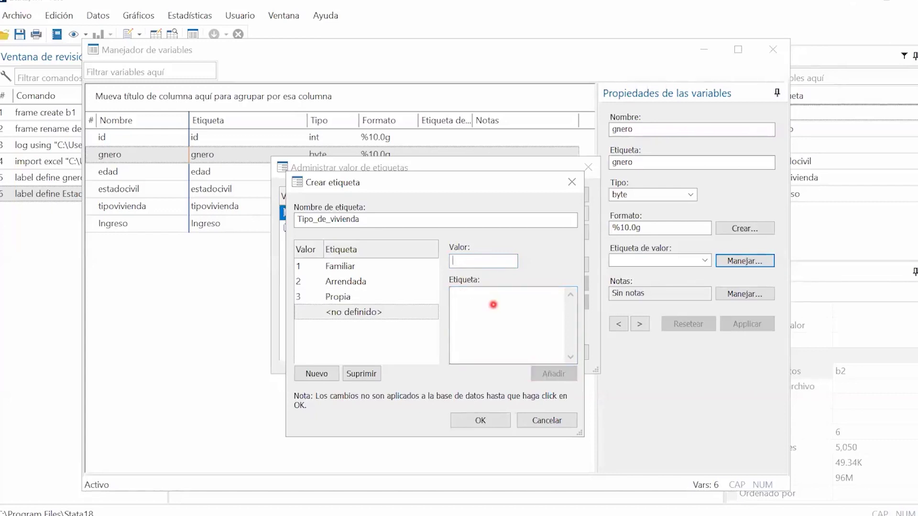
{"action": "left_click", "coordinate": [492, 424]}
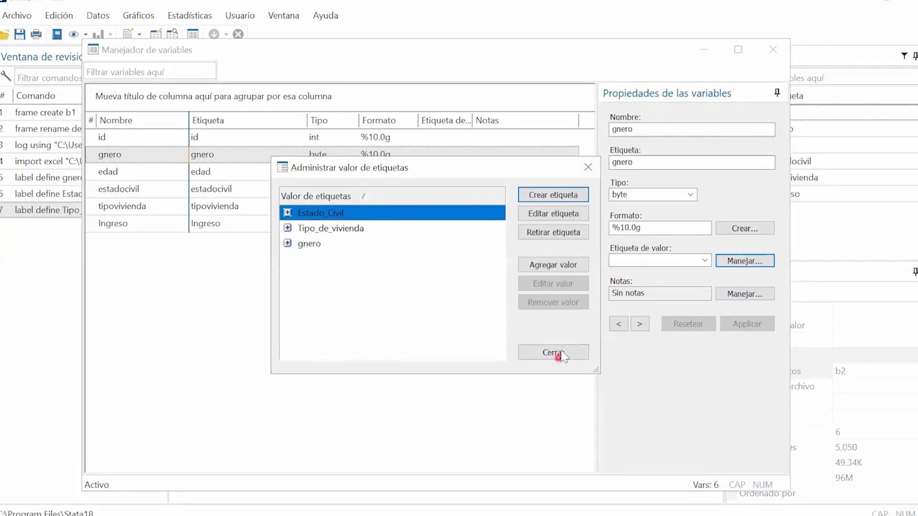
Step: Review the entries of the gnero, Tipo_de_vivienda and Estado_Civil value labels and close the label manager
{"action": "left_click", "coordinate": [288, 244]}
{"action": "left_click", "coordinate": [288, 244]}
{"action": "left_click", "coordinate": [288, 228]}
{"action": "left_click", "coordinate": [288, 228]}
{"action": "left_click", "coordinate": [288, 213]}
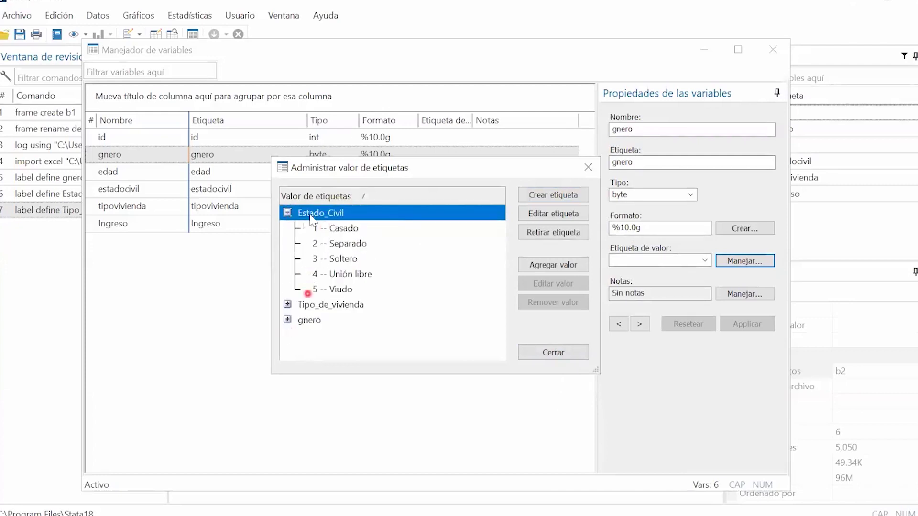
{"action": "left_click", "coordinate": [287, 212]}
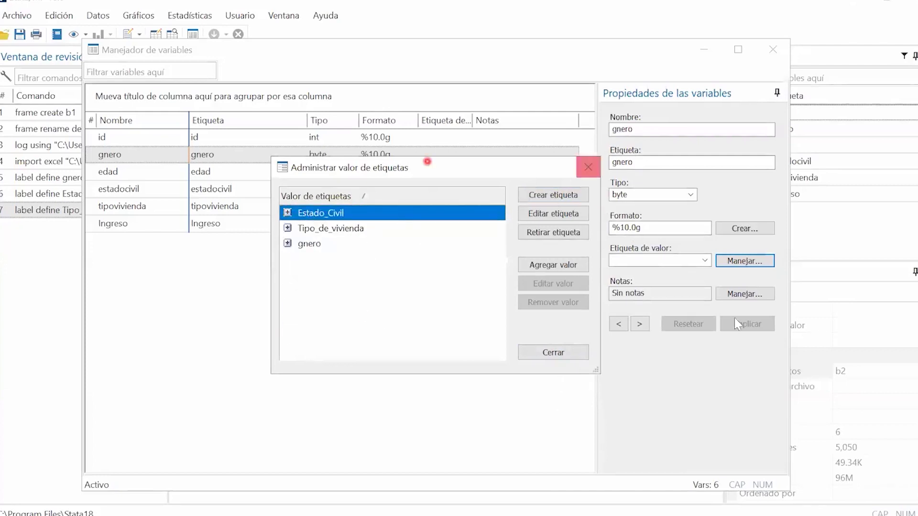
{"action": "left_click", "coordinate": [553, 352]}
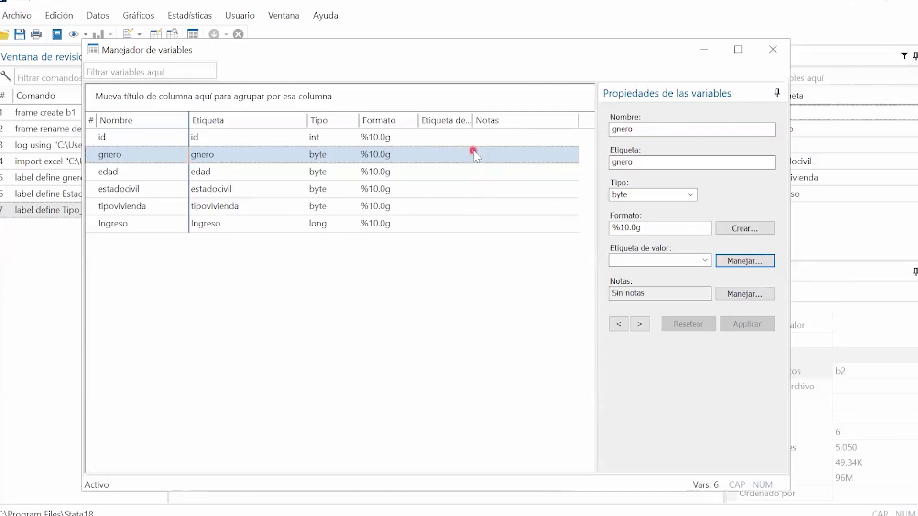
Step: Assign the gnero value label to the gnero variable and apply the change
{"action": "left_click", "coordinate": [704, 261]}
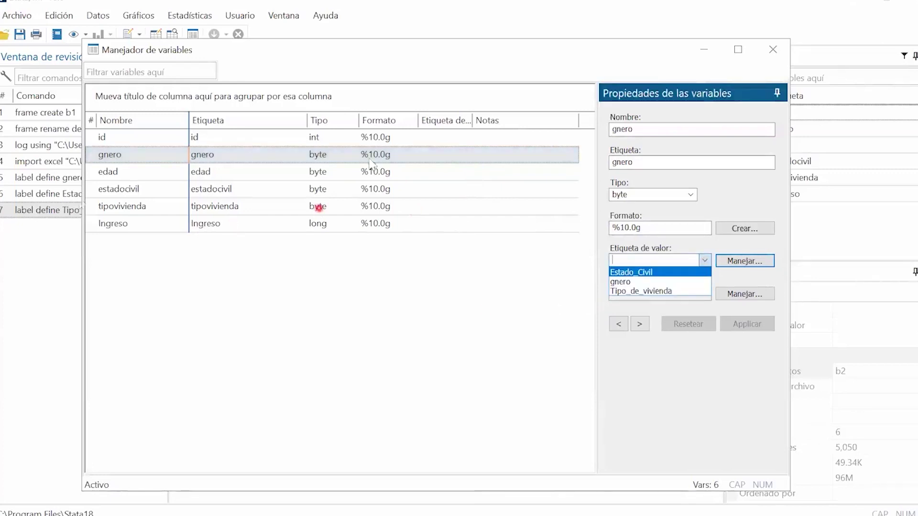
{"action": "left_click", "coordinate": [678, 282]}
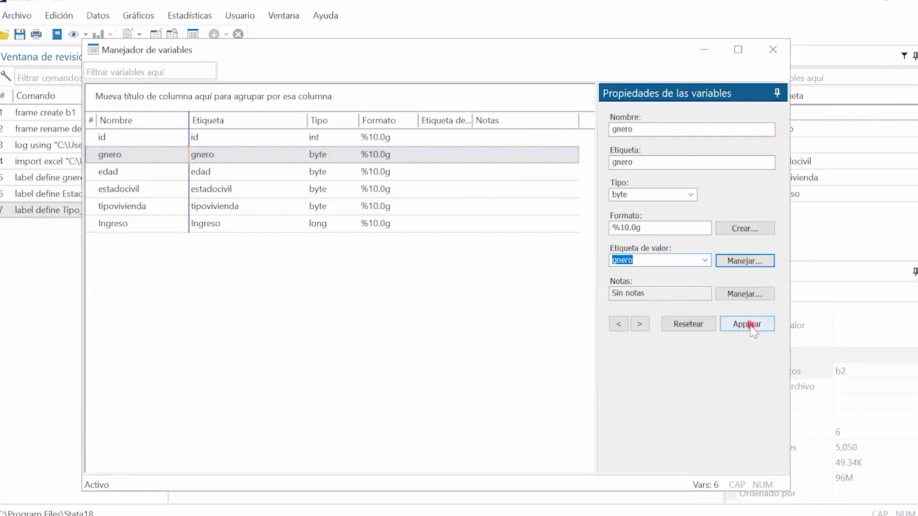
{"action": "left_click", "coordinate": [749, 325]}
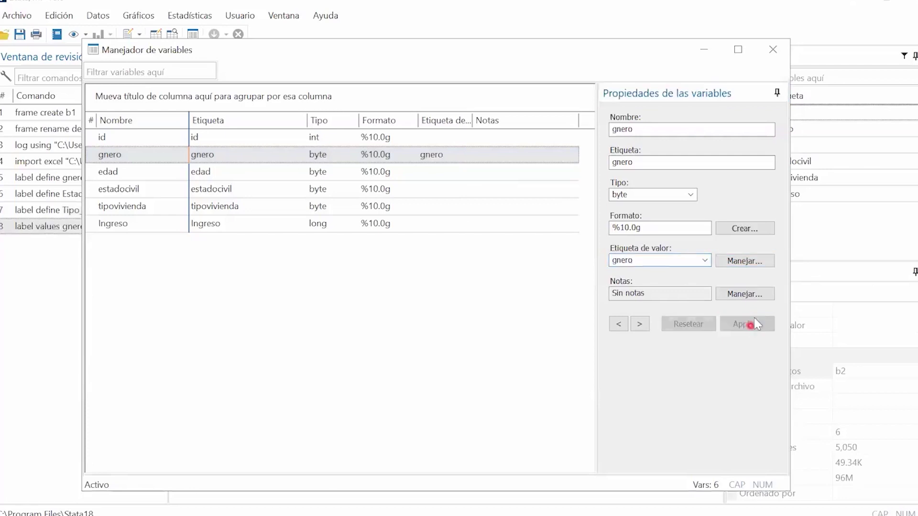
Step: Assign the Estado_Civil value label to the estadocivil variable and apply the change
{"action": "left_click", "coordinate": [238, 192]}
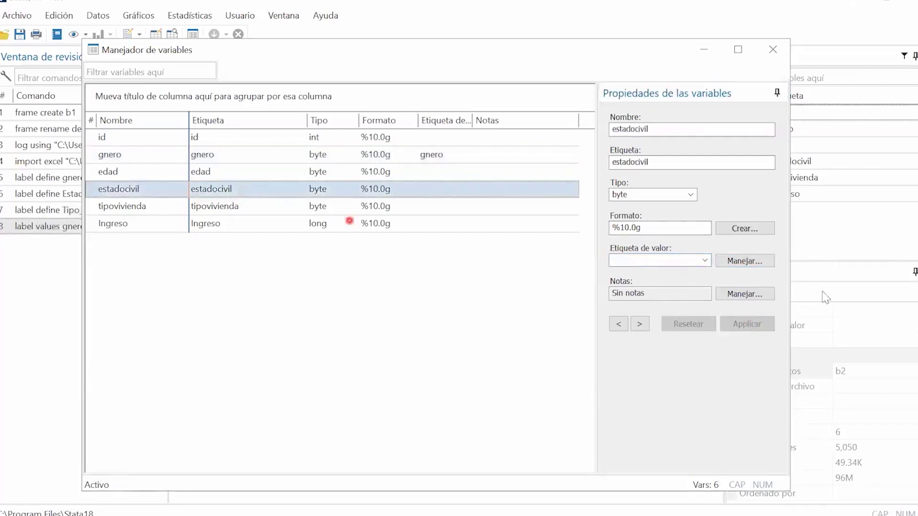
{"action": "left_click", "coordinate": [704, 260]}
{"action": "left_click", "coordinate": [668, 272]}
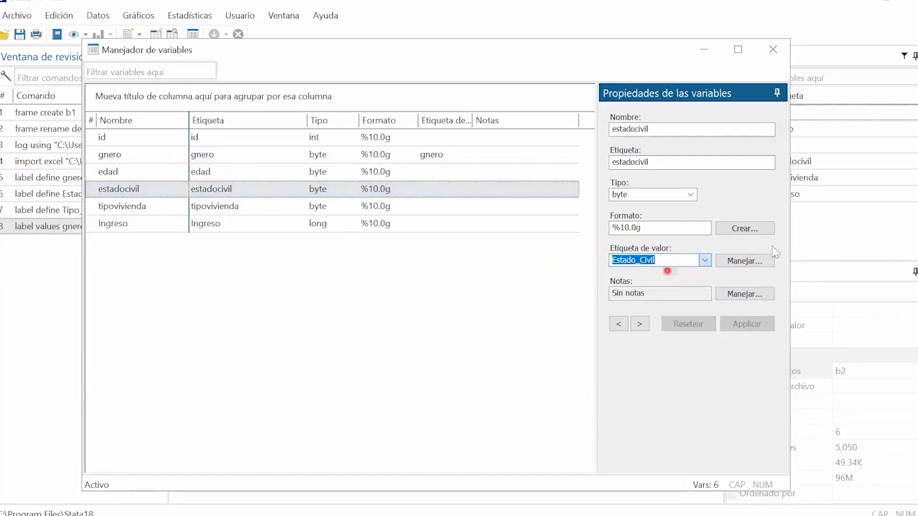
{"action": "left_click", "coordinate": [749, 328]}
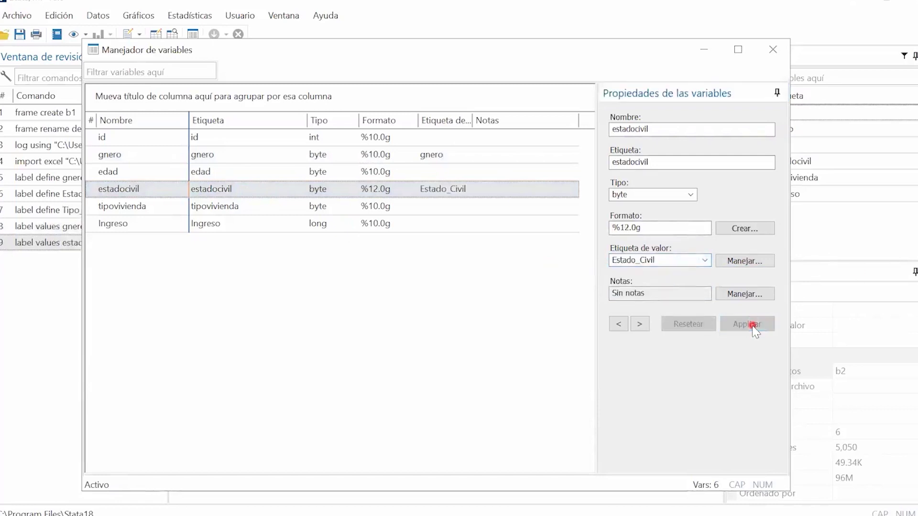
Step: Apply the Tipo_de_vivienda value label to the tipovivienda variable and widen the value label column before closing the variables manager
{"action": "left_click", "coordinate": [406, 208]}
{"action": "left_click", "coordinate": [705, 260]}
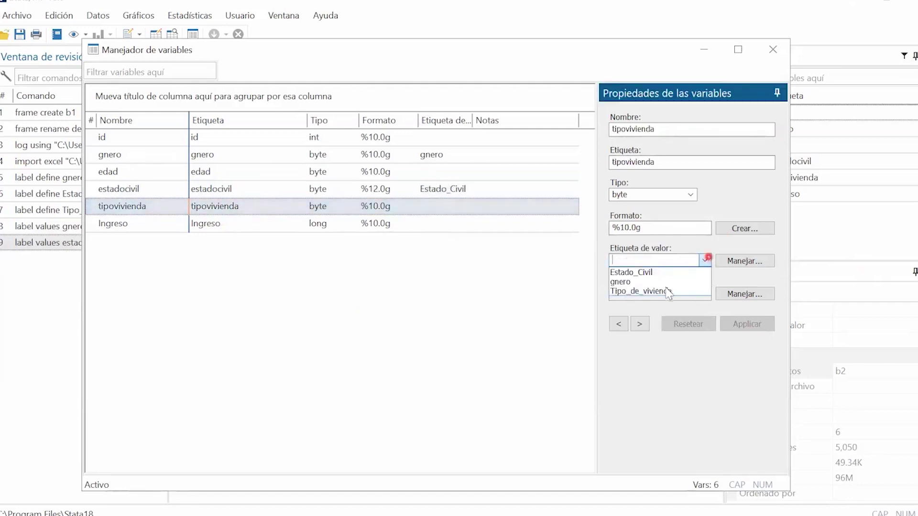
{"action": "left_click", "coordinate": [668, 291]}
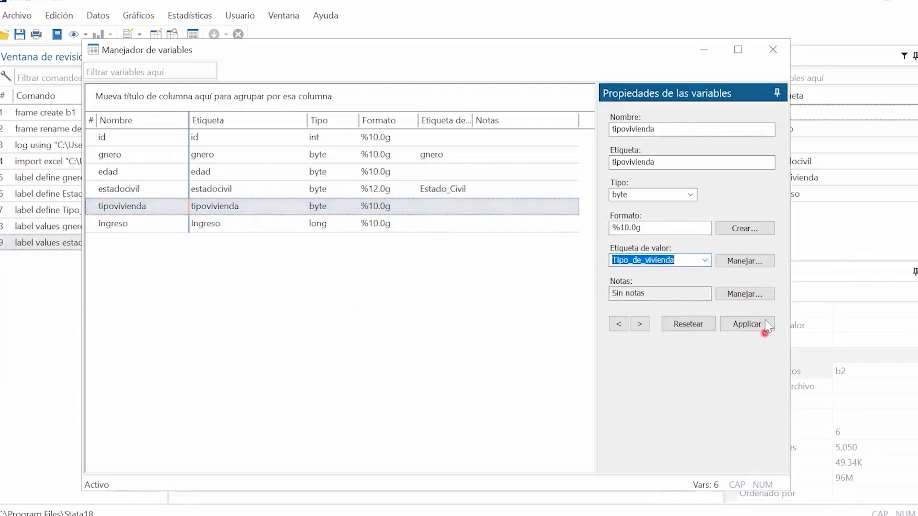
{"action": "left_click", "coordinate": [753, 326]}
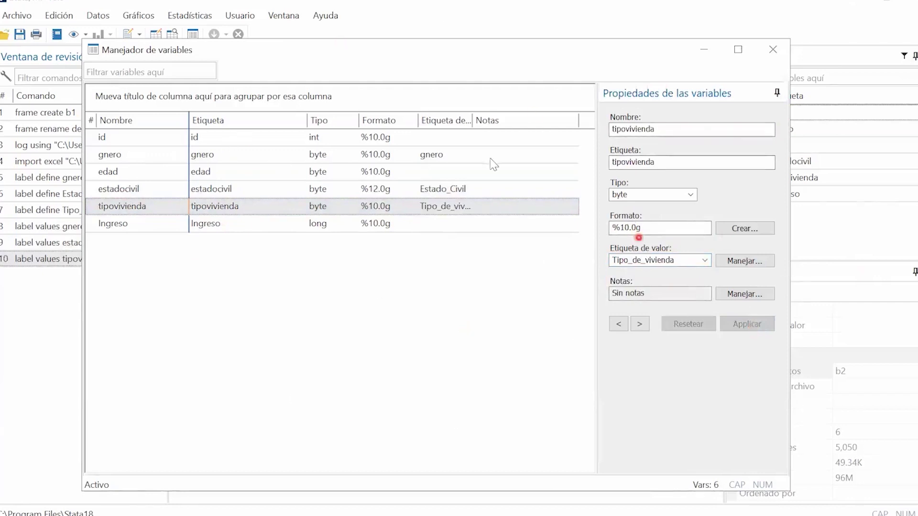
{"action": "left_click_drag", "start_coordinate": [472, 120], "coordinate": [503, 120]}
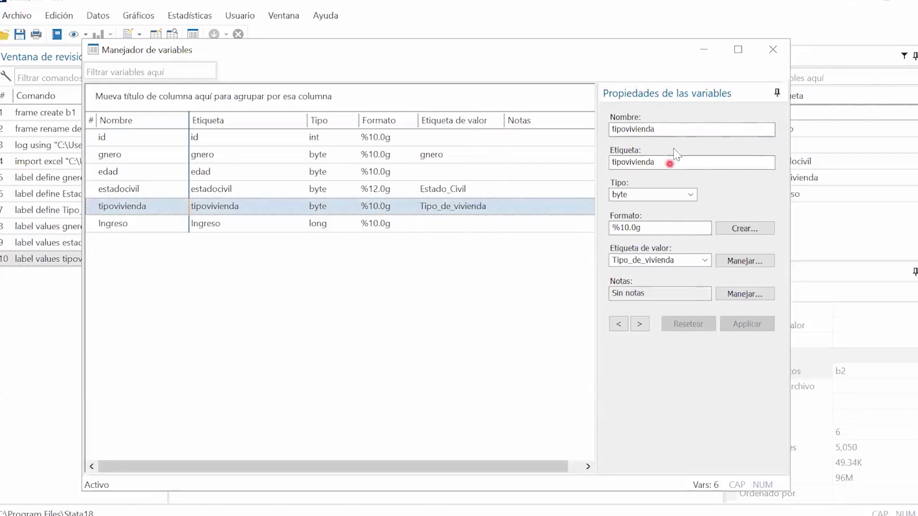
{"action": "left_click", "coordinate": [772, 49]}
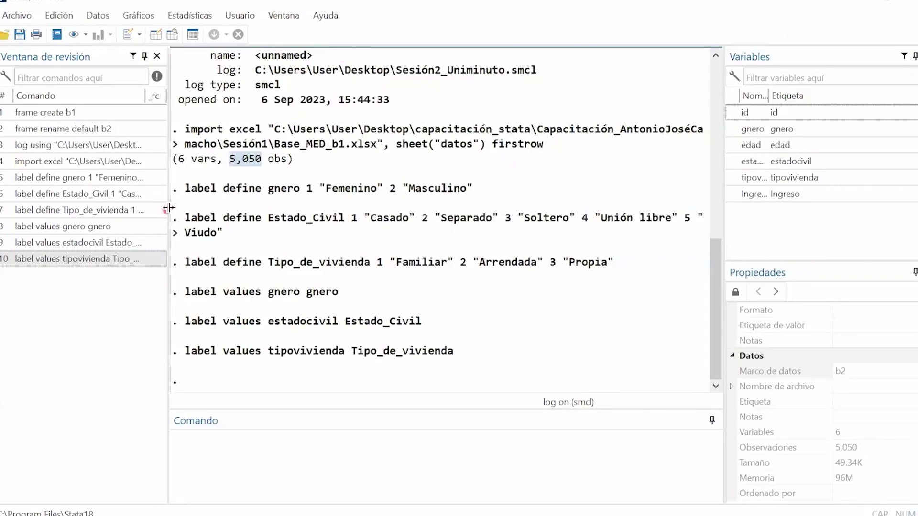
Step: Narrow the command history pane to give the results area more width
{"action": "left_click_drag", "start_coordinate": [169, 208], "coordinate": [165, 208]}
{"action": "left_click", "coordinate": [358, 442]}
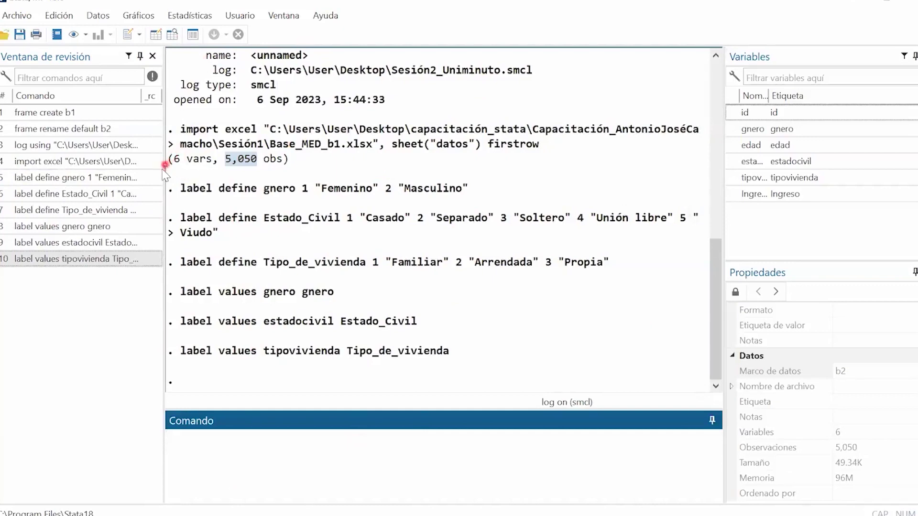
{"action": "left_click_drag", "start_coordinate": [165, 165], "coordinate": [462, 155]}
{"action": "left_click_drag", "start_coordinate": [139, 187], "coordinate": [139, 187]}
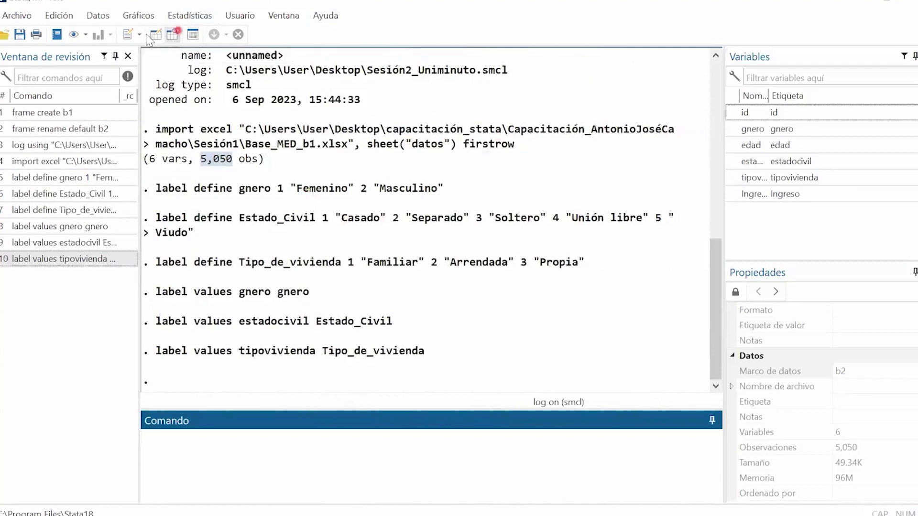
Step: Open the dataset in browse mode and examine the Ingreso values in the first rows
{"action": "left_click", "coordinate": [177, 42]}
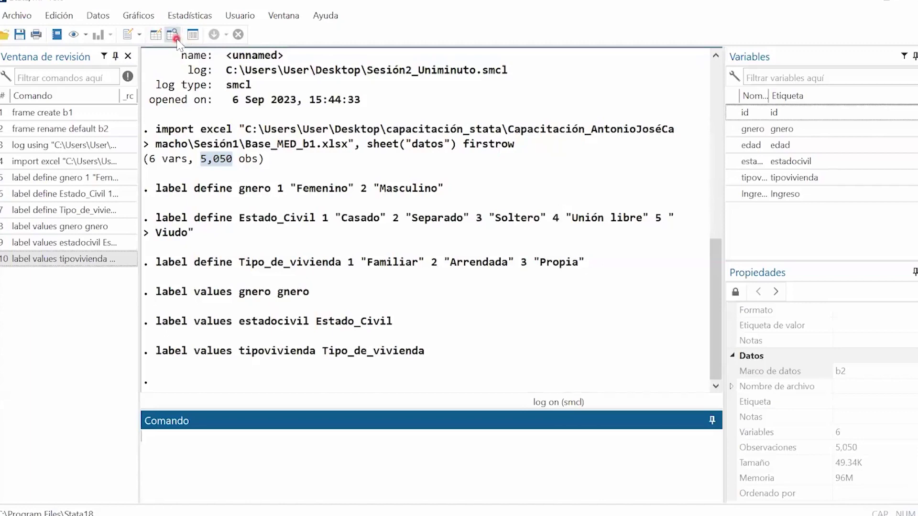
{"action": "left_click", "coordinate": [177, 41]}
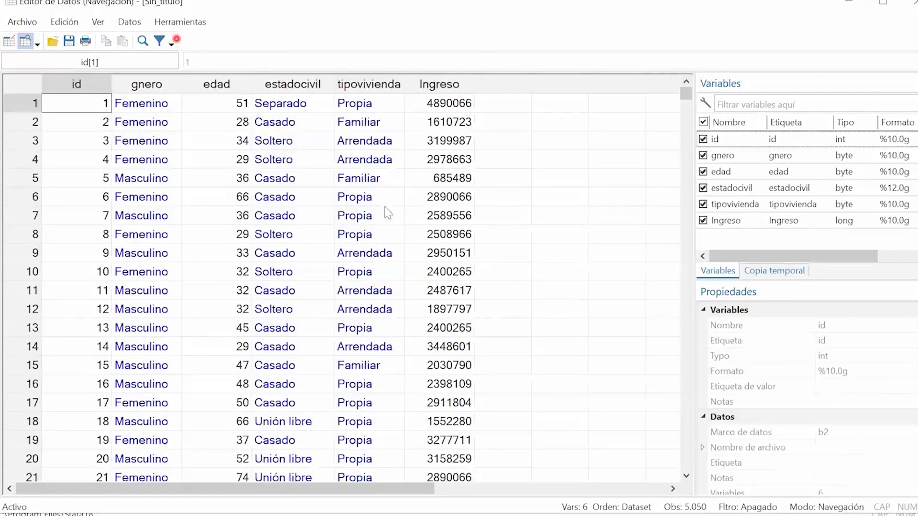
{"action": "left_click", "coordinate": [363, 492]}
{"action": "left_click_drag", "start_coordinate": [362, 493], "coordinate": [356, 493]}
{"action": "left_click", "coordinate": [454, 103]}
{"action": "left_click", "coordinate": [456, 178]}
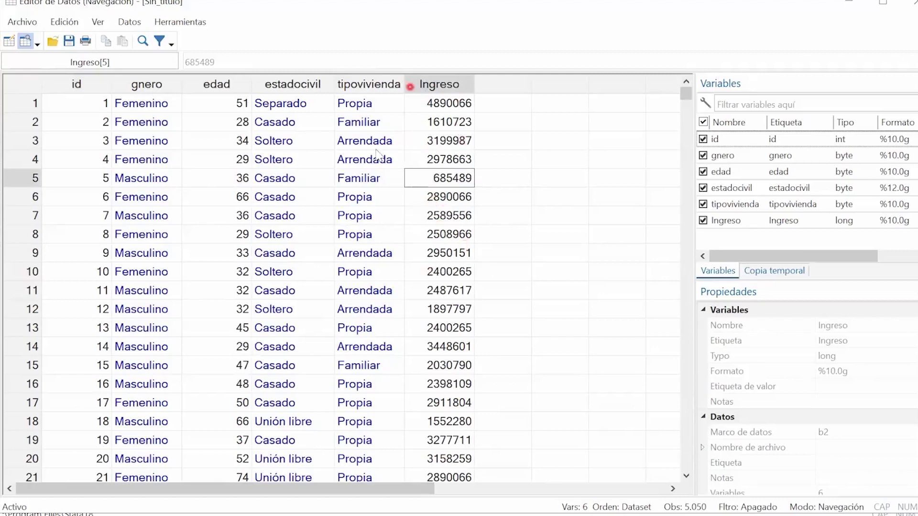
Step: Inspect the tipovivienda, estadocivil and id columns of the labelled dataset and close the data browser
{"action": "left_click", "coordinate": [369, 84]}
{"action": "left_click", "coordinate": [365, 291]}
{"action": "left_click", "coordinate": [368, 365]}
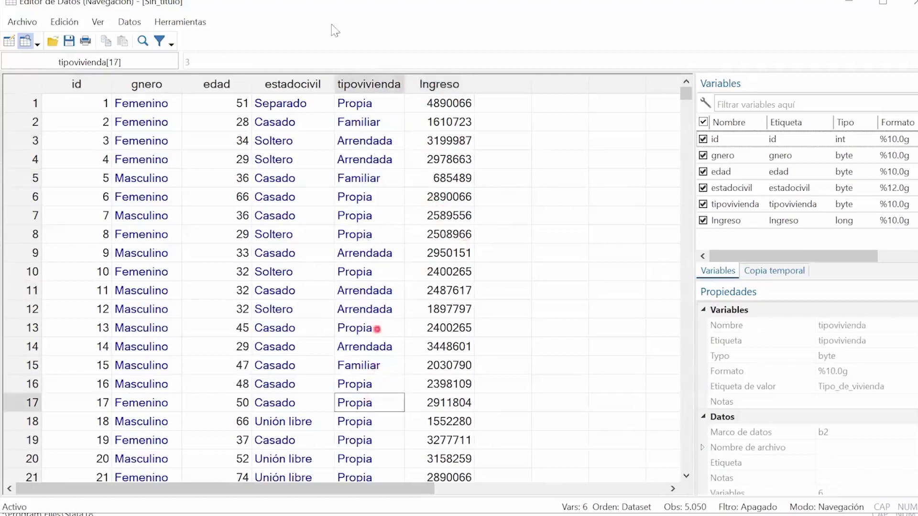
{"action": "left_click", "coordinate": [306, 321]}
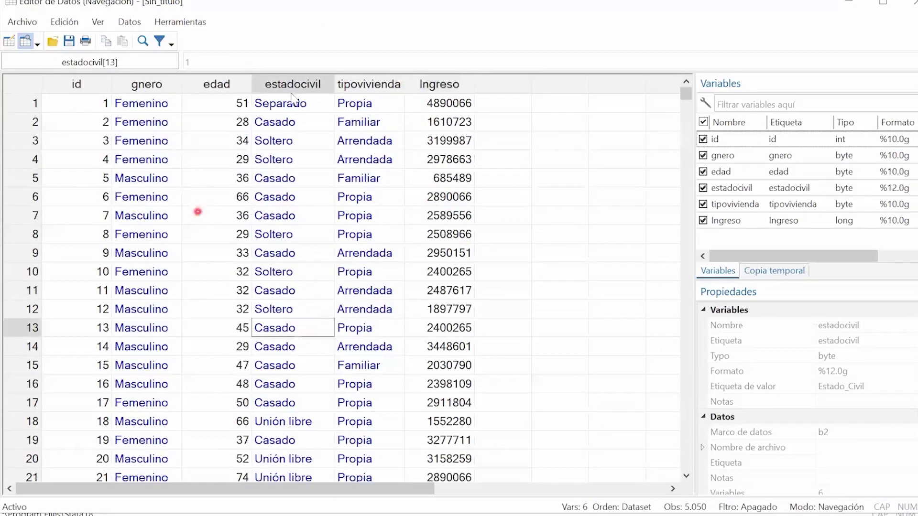
{"action": "left_click", "coordinate": [76, 84]}
{"action": "left_click", "coordinate": [95, 178]}
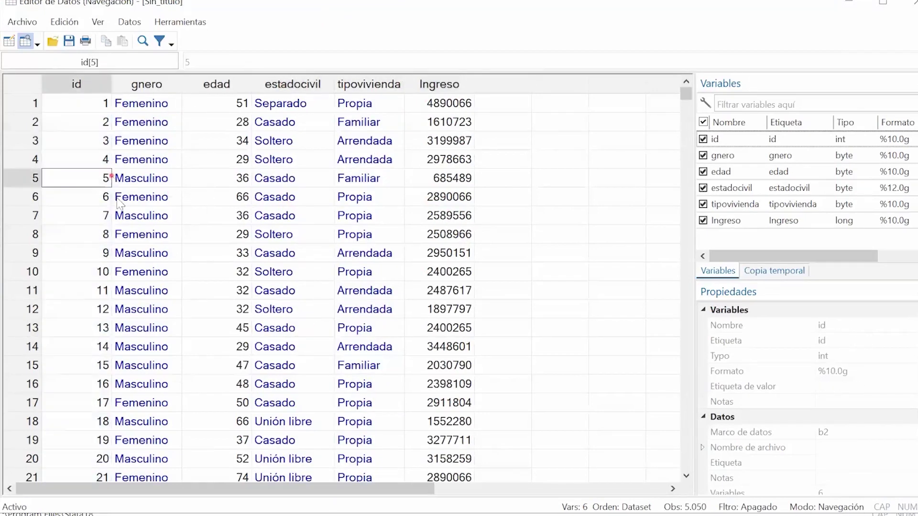
{"action": "left_click", "coordinate": [95, 253]}
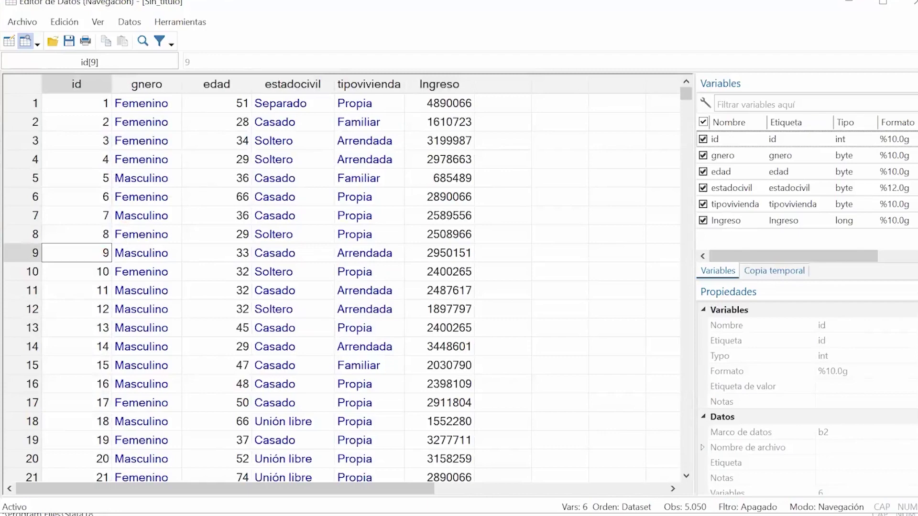
{"action": "left_click", "coordinate": [911, 5]}
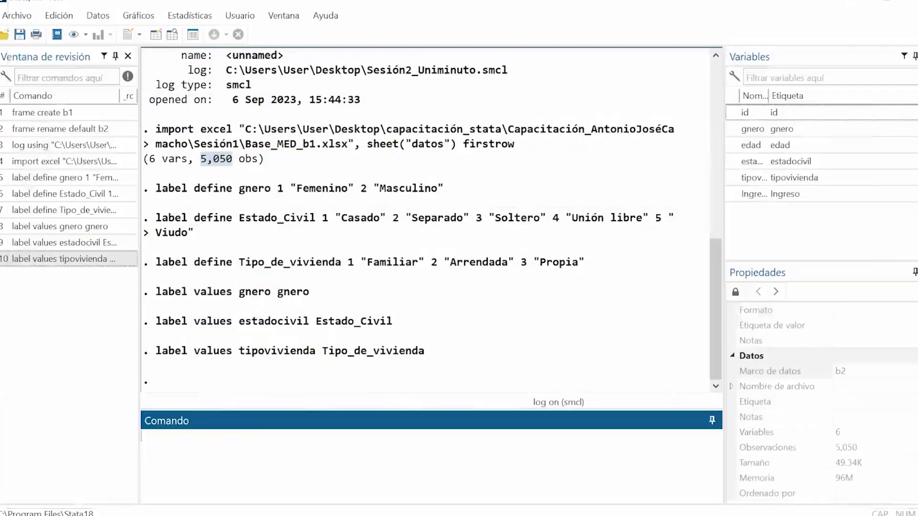
Step: Generate a codebook report describing the contents of all variables in the dataset
{"action": "left_click", "coordinate": [99, 16]}
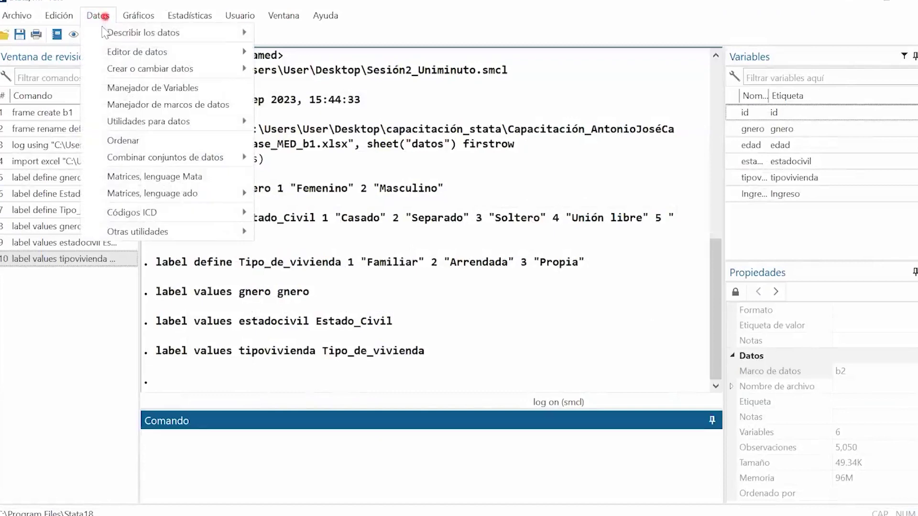
{"action": "mouse_move", "coordinate": [104, 32]}
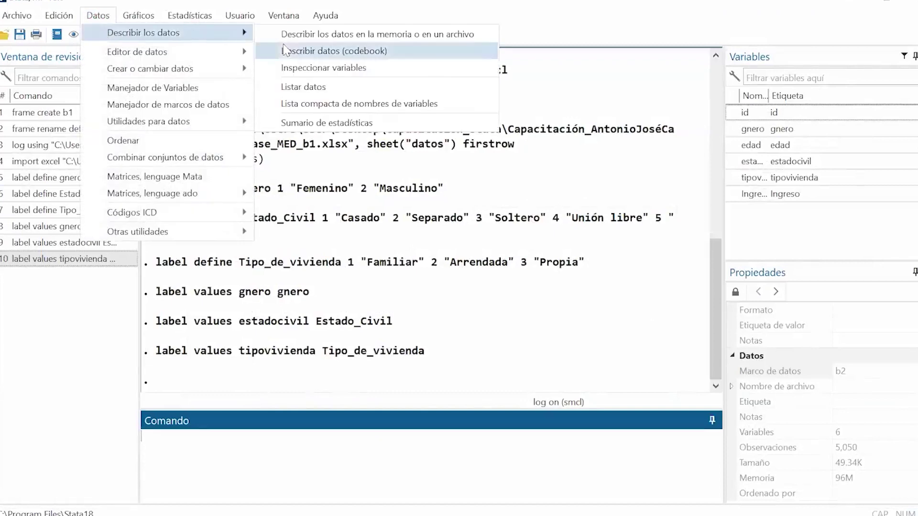
{"action": "left_click", "coordinate": [377, 52]}
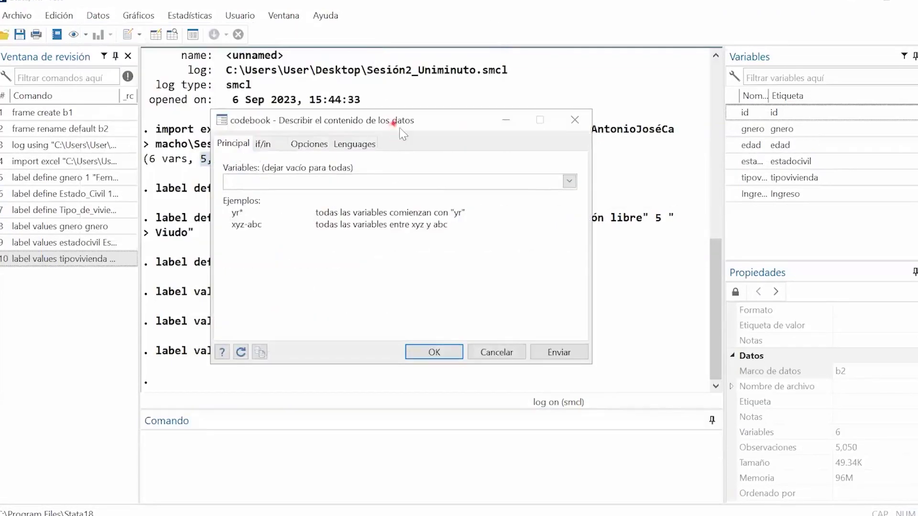
{"action": "left_click_drag", "start_coordinate": [400, 128], "coordinate": [487, 104]}
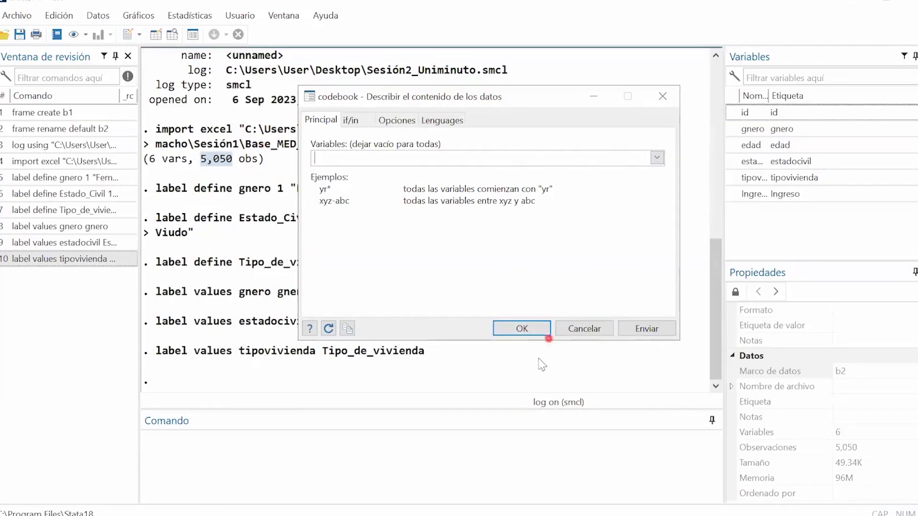
{"action": "left_click", "coordinate": [521, 330]}
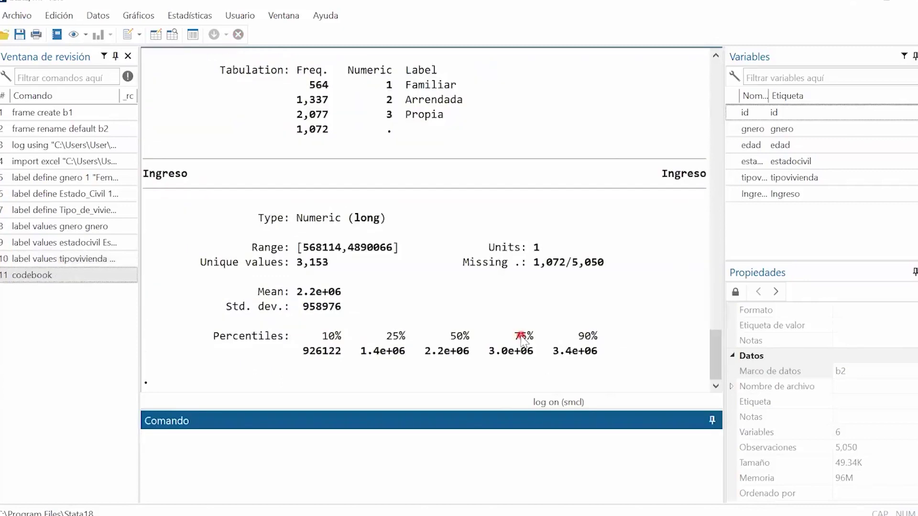
Step: Examine the id variable's codebook entry: storage type, range, unique values, mean, standard deviation and percentiles
{"action": "scroll", "coordinate": [535, 314], "scroll_direction": "up", "scroll_amount": 8}
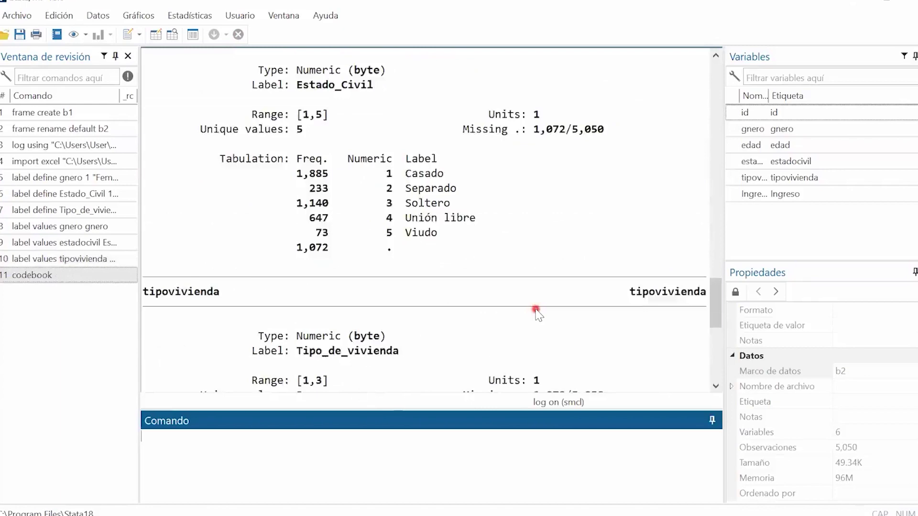
{"action": "scroll", "coordinate": [536, 313], "scroll_direction": "up", "scroll_amount": 10}
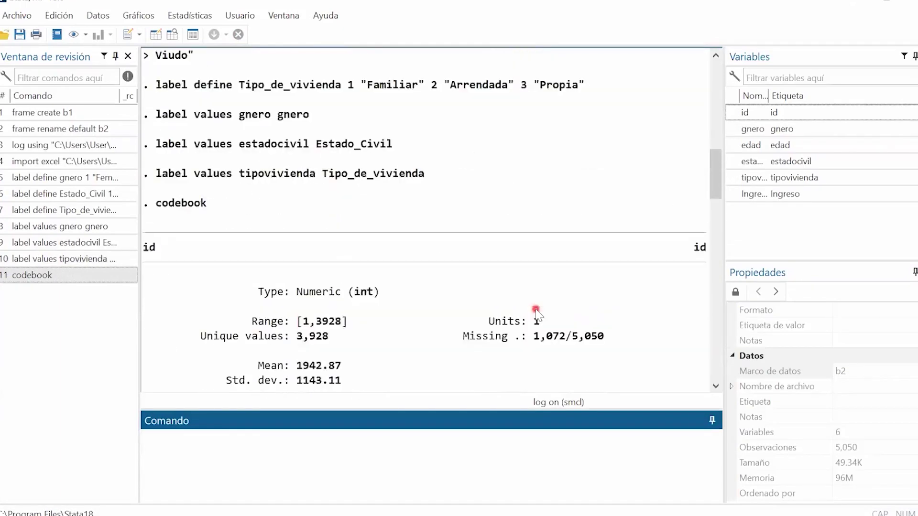
{"action": "scroll", "coordinate": [537, 308], "scroll_direction": "down", "scroll_amount": 3}
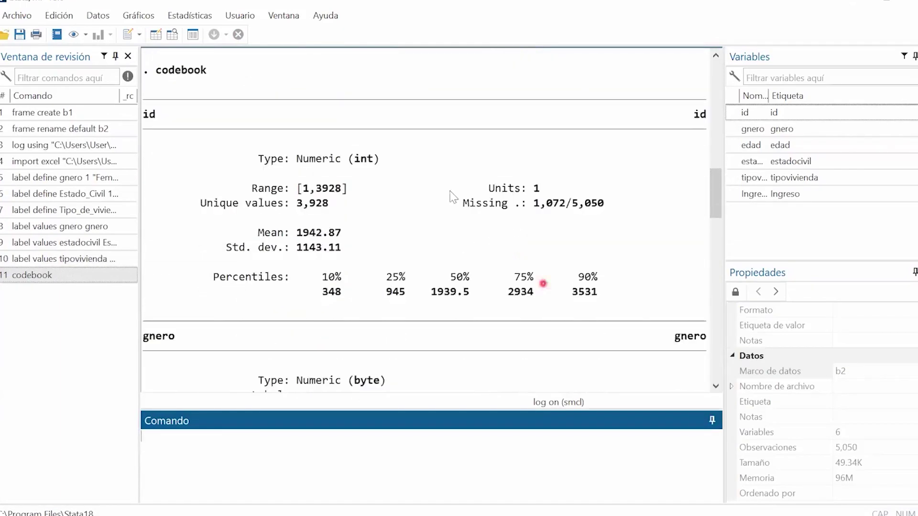
{"action": "left_click_drag", "start_coordinate": [262, 160], "coordinate": [391, 162]}
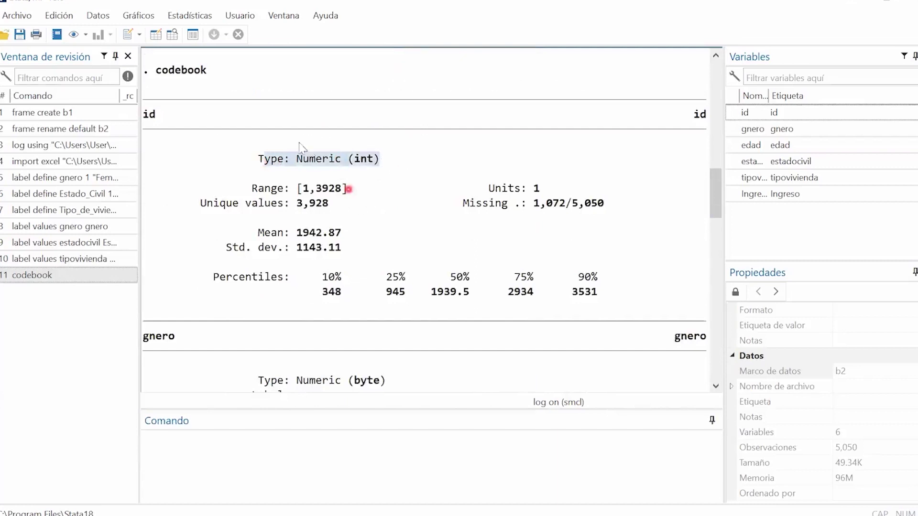
{"action": "left_click_drag", "start_coordinate": [254, 150], "coordinate": [385, 170]}
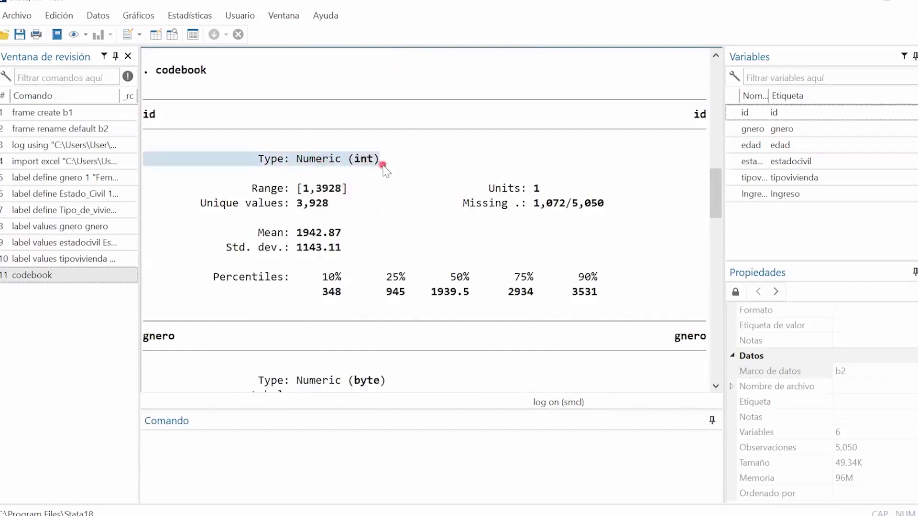
{"action": "left_click_drag", "start_coordinate": [246, 189], "coordinate": [348, 189]}
{"action": "left_click_drag", "start_coordinate": [195, 204], "coordinate": [335, 209]}
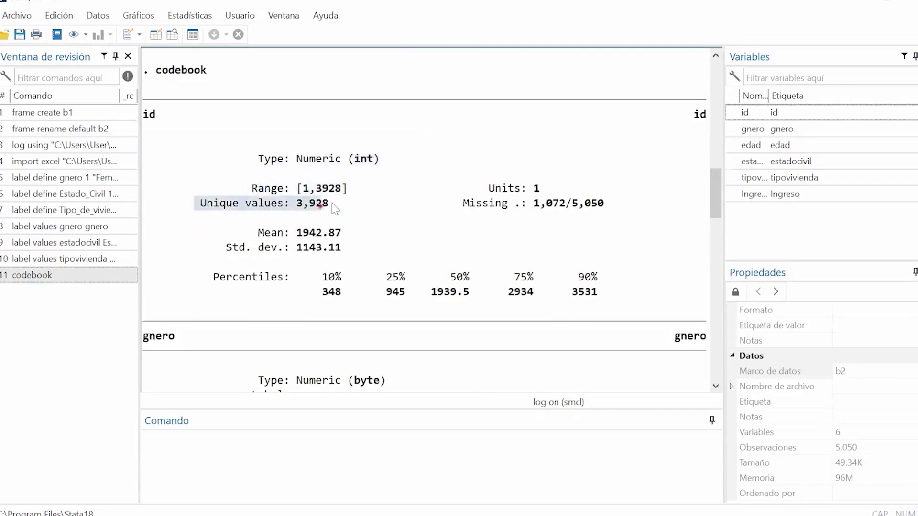
{"action": "left_click_drag", "start_coordinate": [257, 230], "coordinate": [306, 258]}
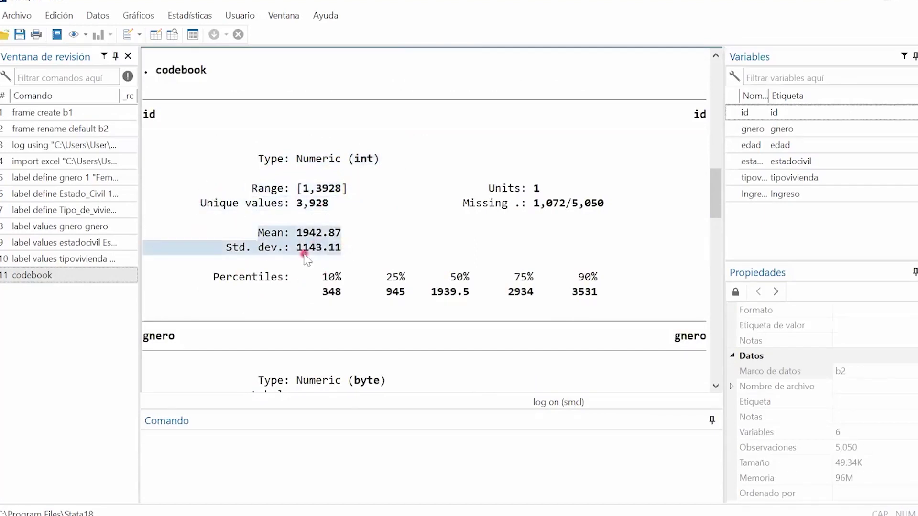
{"action": "left_click_drag", "start_coordinate": [201, 277], "coordinate": [615, 299]}
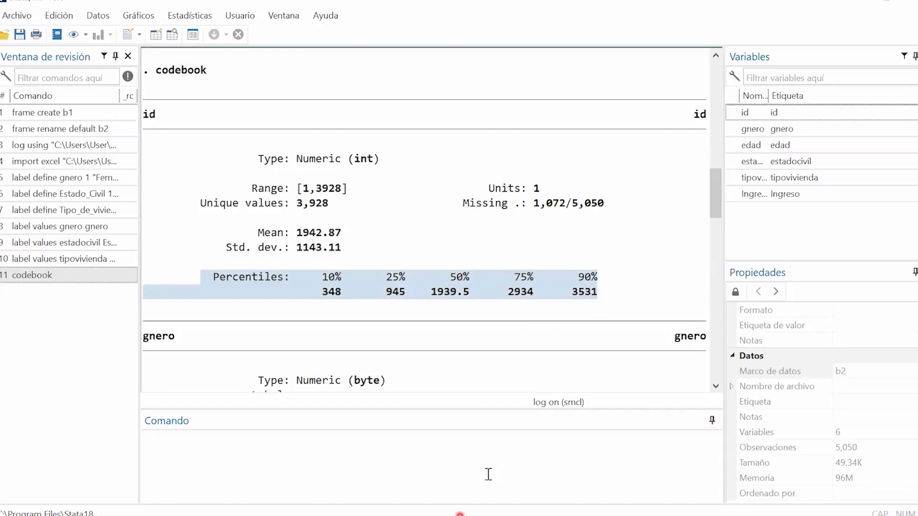
{"action": "left_click", "coordinate": [101, 16]}
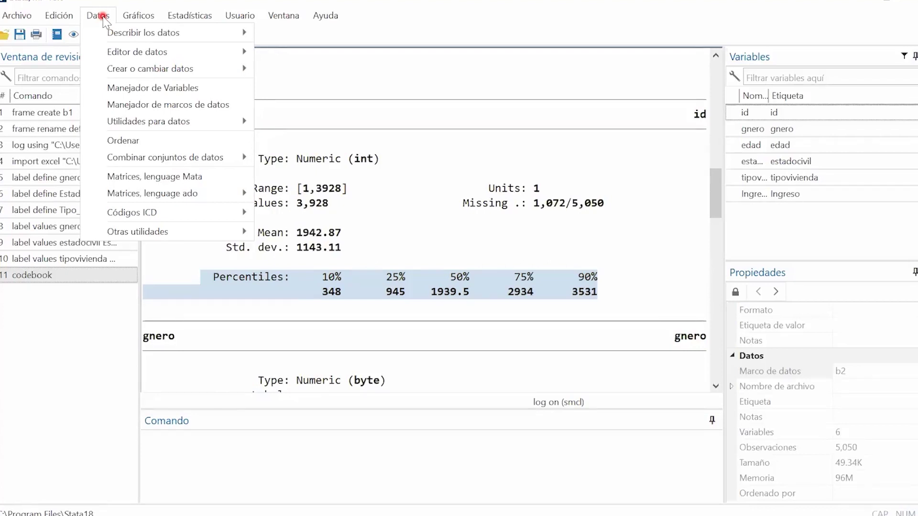
{"action": "mouse_move", "coordinate": [187, 19]}
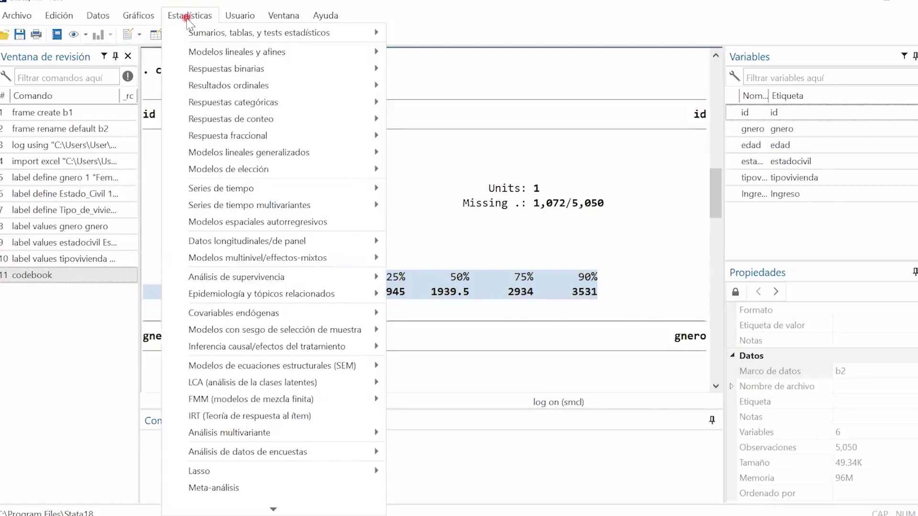
{"action": "mouse_move", "coordinate": [124, 18]}
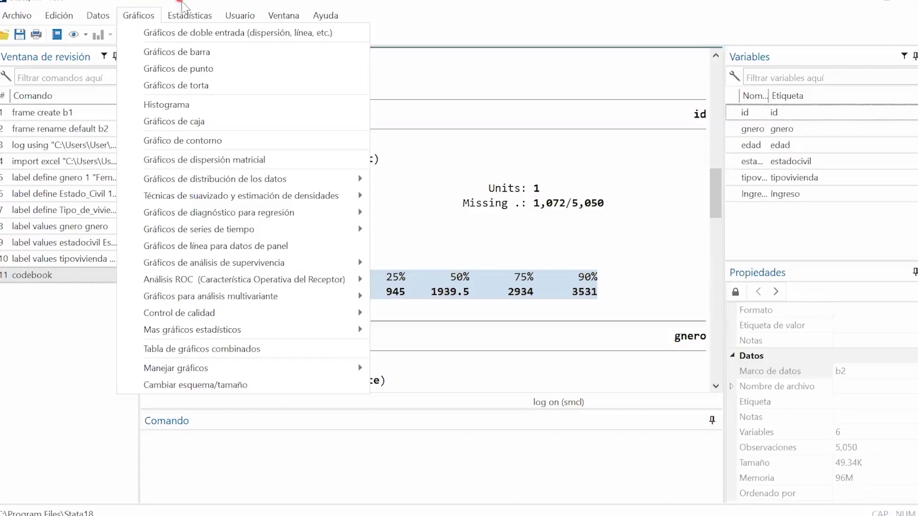
Step: Set up a tostring conversion of the numeric id variable to alphanumeric, converting the specified variable instead of creating a new one
{"action": "left_click", "coordinate": [98, 15]}
{"action": "left_click", "coordinate": [139, 32]}
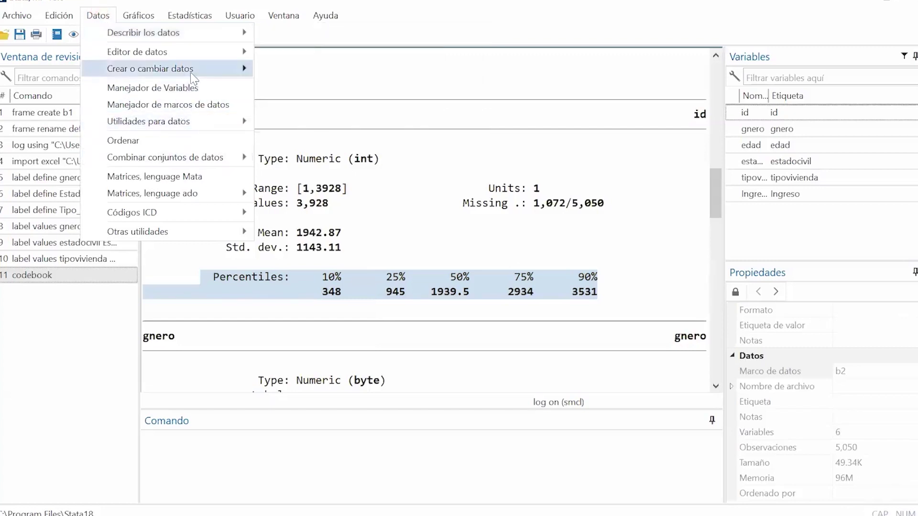
{"action": "mouse_move", "coordinate": [193, 78]}
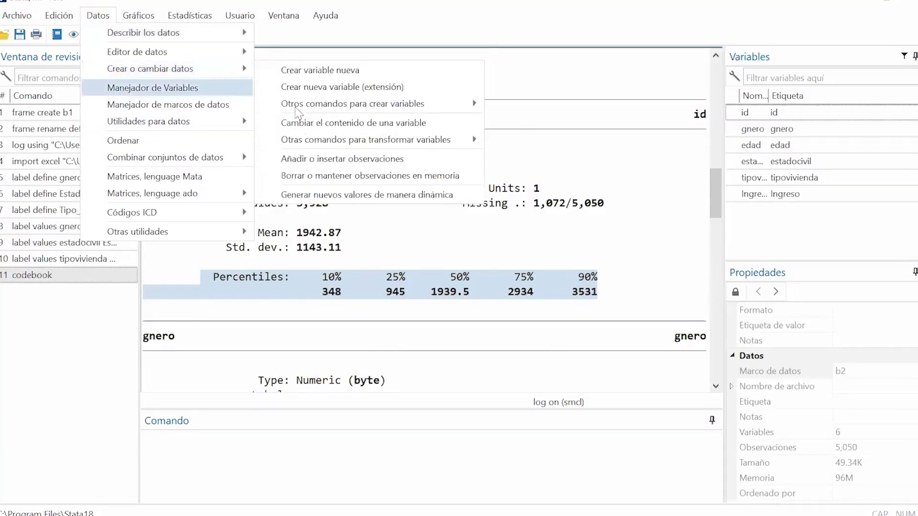
{"action": "mouse_move", "coordinate": [284, 141]}
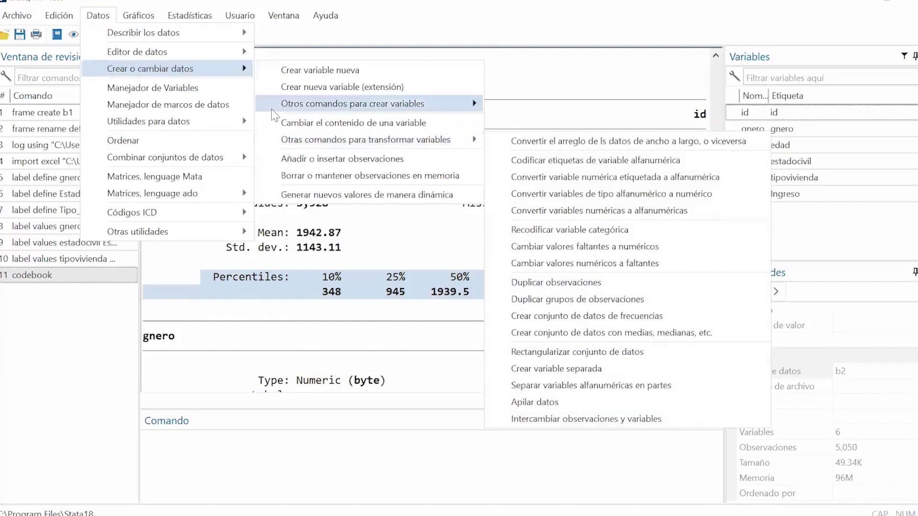
{"action": "mouse_move", "coordinate": [272, 111]}
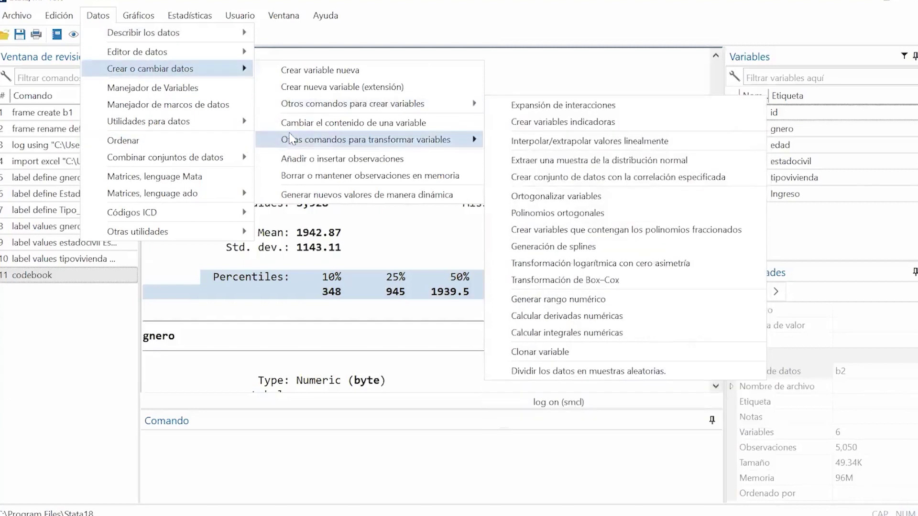
{"action": "mouse_move", "coordinate": [330, 141]}
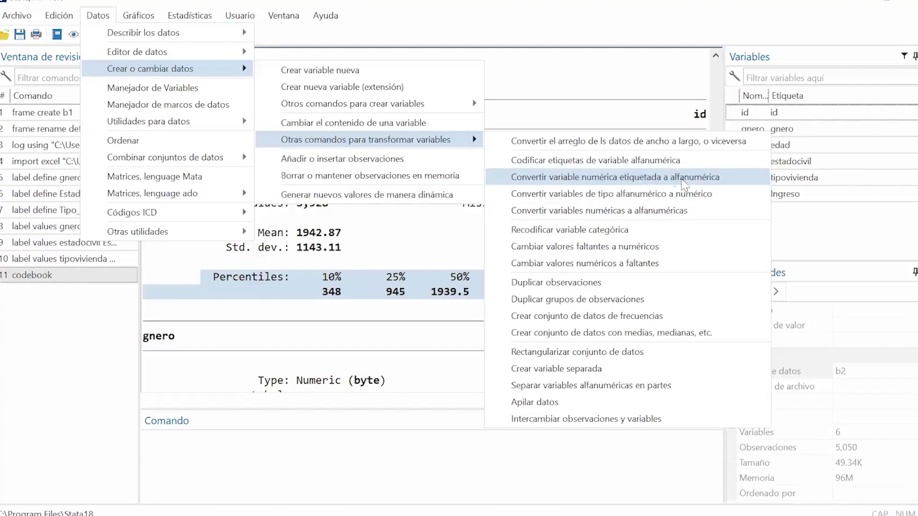
{"action": "left_click", "coordinate": [646, 210]}
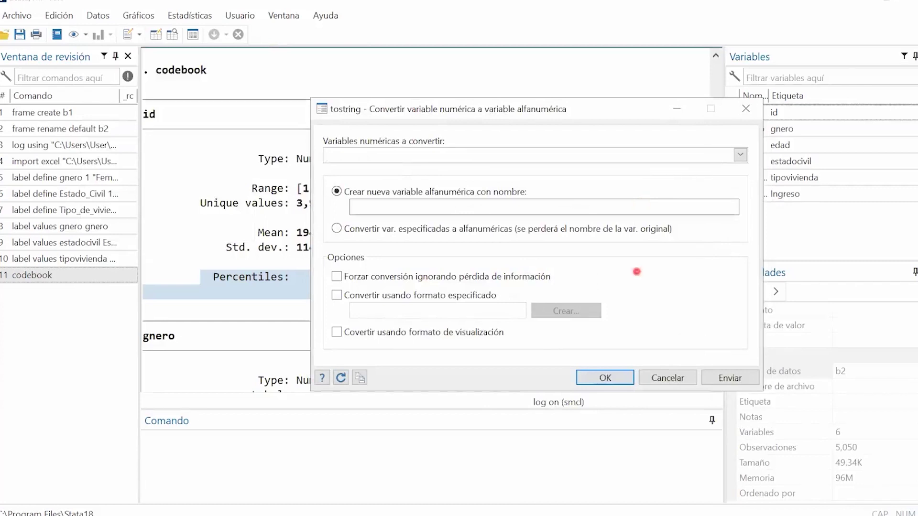
{"action": "left_click", "coordinate": [747, 158]}
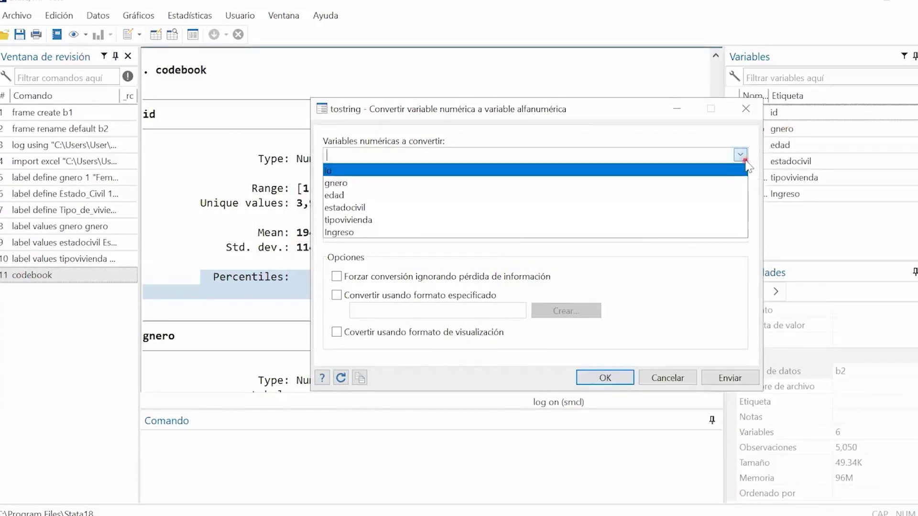
{"action": "left_click", "coordinate": [453, 171]}
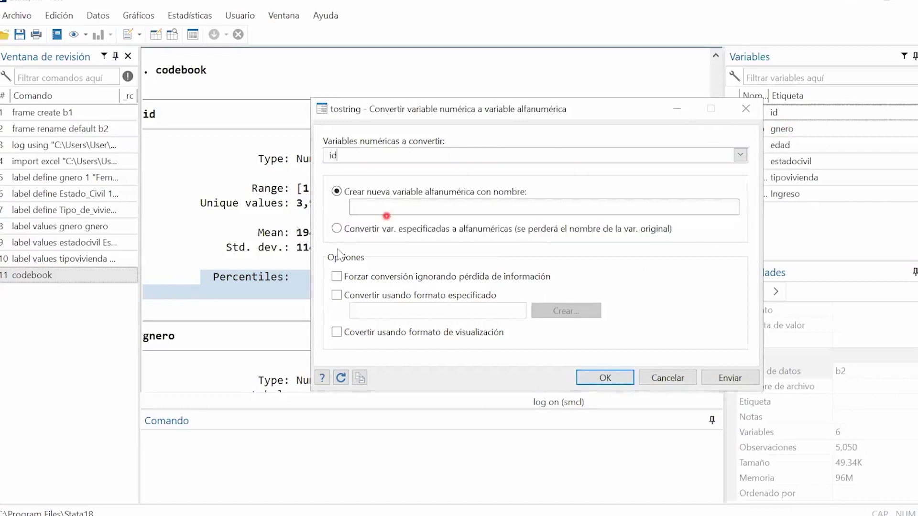
{"action": "left_click", "coordinate": [336, 229]}
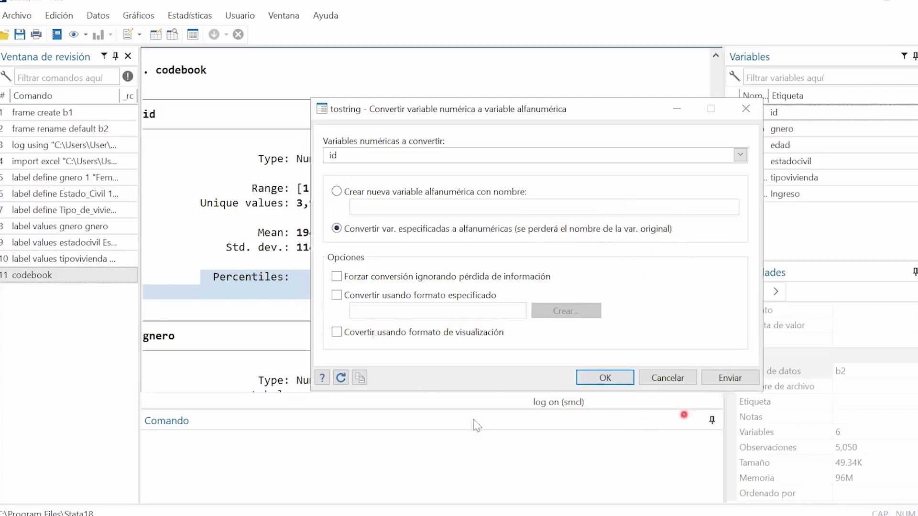
{"action": "left_click", "coordinate": [605, 379]}
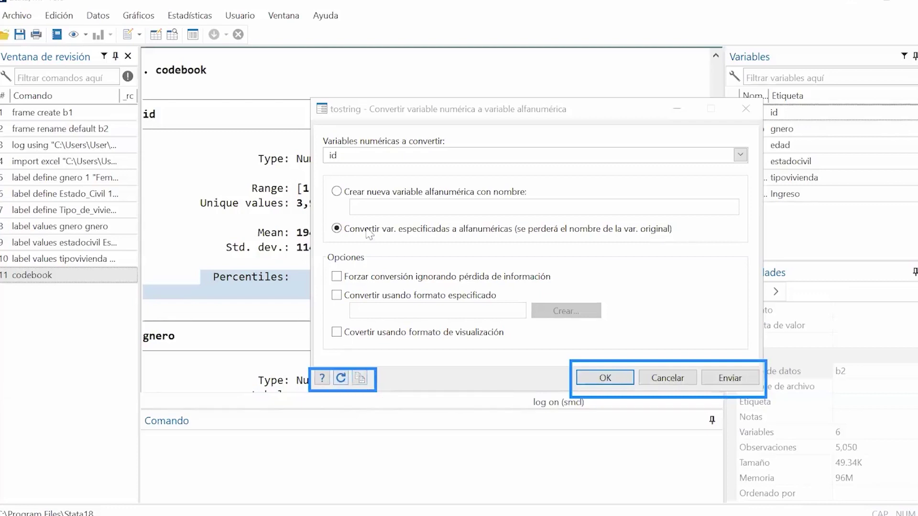
Step: Open the help for the tostring conversion and skim its syntax and option descriptions
{"action": "left_click", "coordinate": [322, 379]}
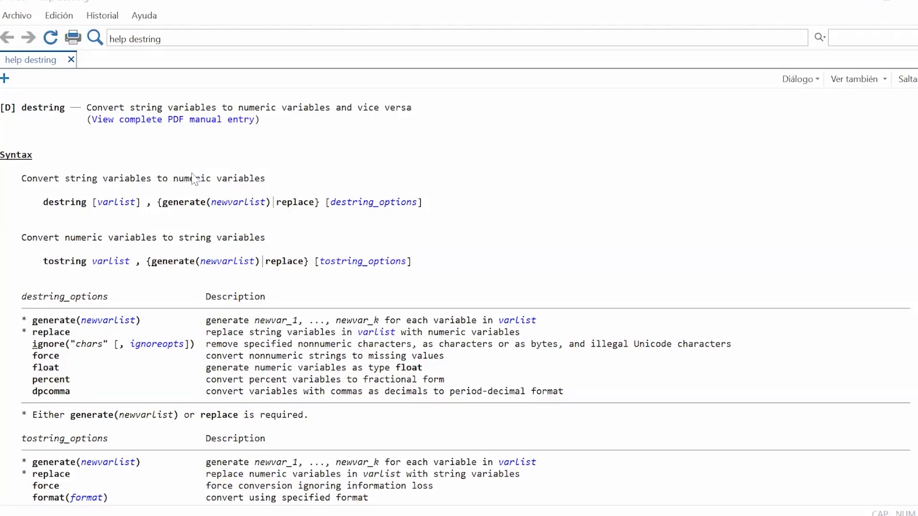
{"action": "scroll", "coordinate": [267, 296], "scroll_direction": "down", "scroll_amount": 10}
{"action": "scroll", "coordinate": [300, 318], "scroll_direction": "down", "scroll_amount": 6}
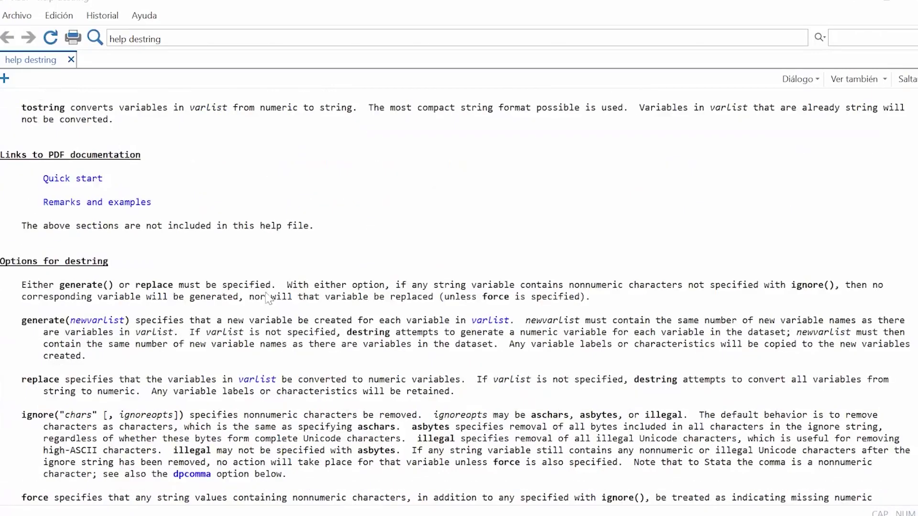
{"action": "scroll", "coordinate": [267, 299], "scroll_direction": "down", "scroll_amount": 3}
{"action": "scroll", "coordinate": [176, 189], "scroll_direction": "up", "scroll_amount": 4}
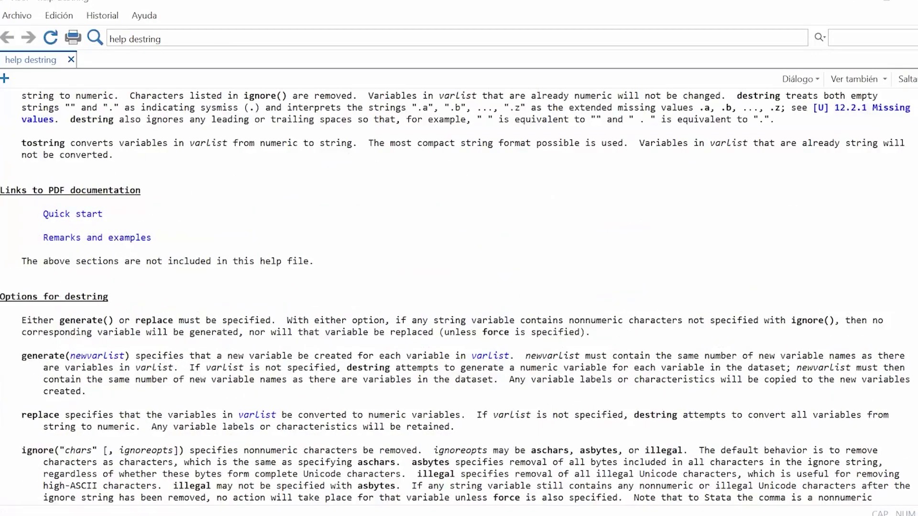
Step: Open the Remarks and examples section of the PDF manual and review the destring and tostring examples through to the references
{"action": "left_click", "coordinate": [115, 238]}
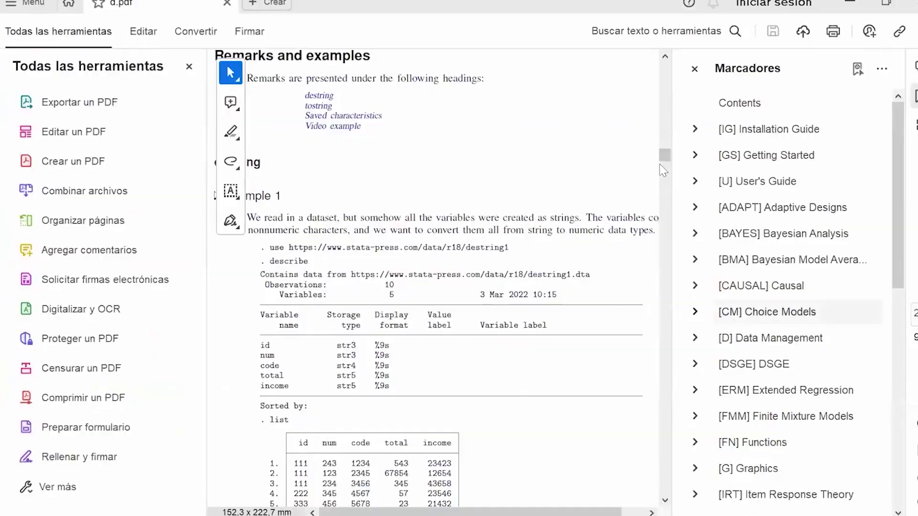
{"action": "scroll", "coordinate": [662, 170], "scroll_direction": "down", "scroll_amount": 3}
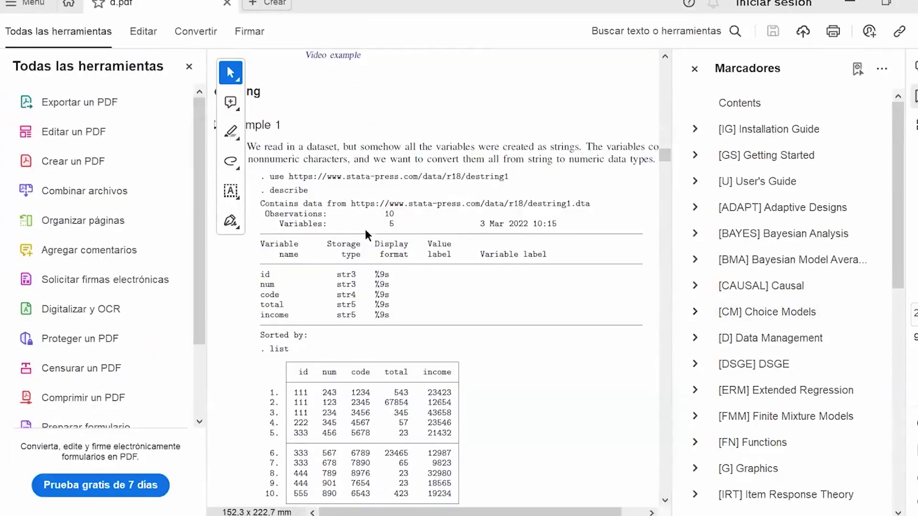
{"action": "scroll", "coordinate": [560, 208], "scroll_direction": "down", "scroll_amount": 10}
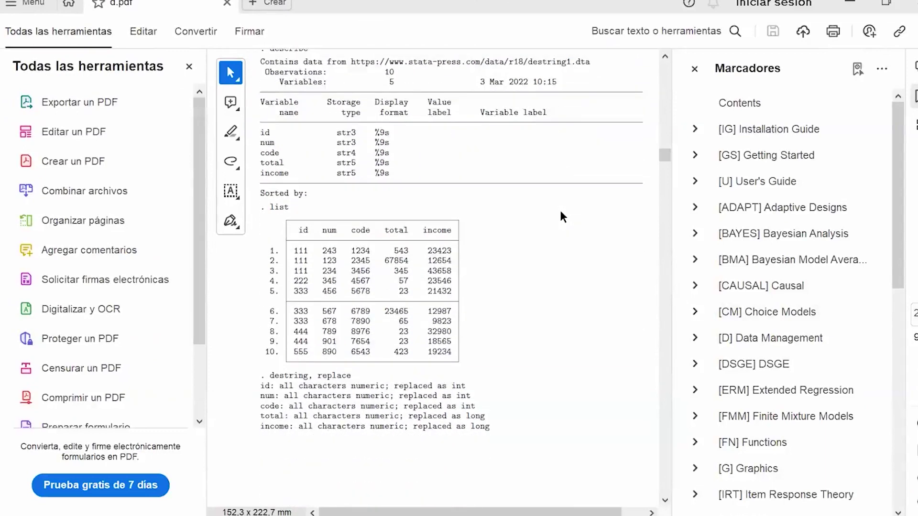
{"action": "scroll", "coordinate": [559, 208], "scroll_direction": "down", "scroll_amount": 12}
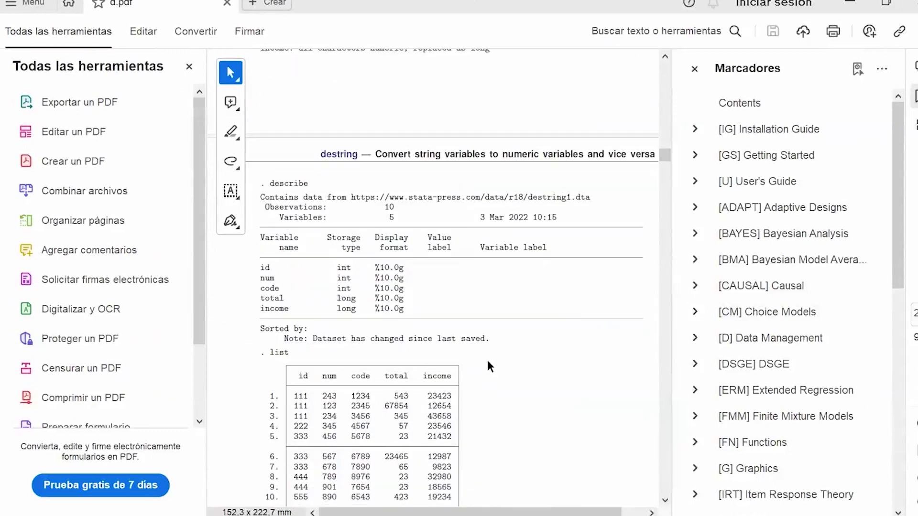
{"action": "scroll", "coordinate": [447, 361], "scroll_direction": "down", "scroll_amount": 11}
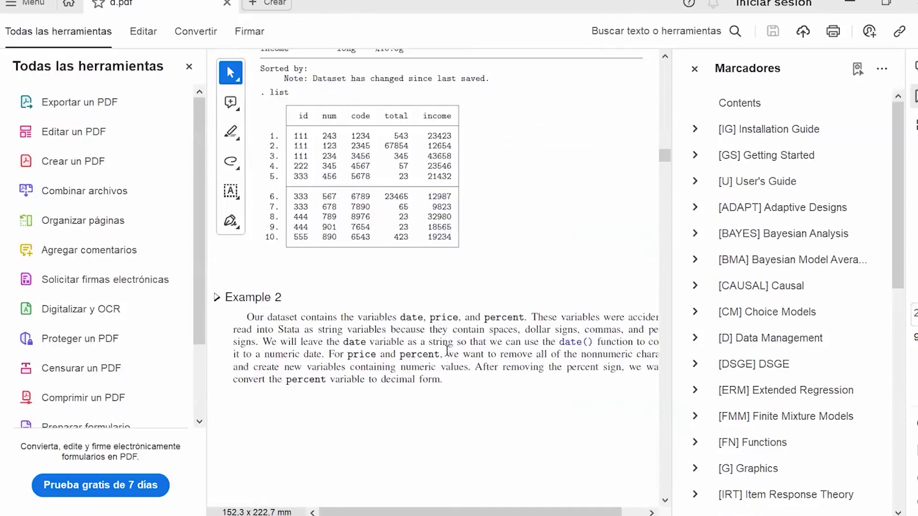
{"action": "scroll", "coordinate": [447, 356], "scroll_direction": "down", "scroll_amount": 20}
{"action": "scroll", "coordinate": [454, 248], "scroll_direction": "down", "scroll_amount": 20}
{"action": "scroll", "coordinate": [418, 370], "scroll_direction": "down", "scroll_amount": 20}
{"action": "scroll", "coordinate": [409, 255], "scroll_direction": "down", "scroll_amount": 18}
{"action": "scroll", "coordinate": [395, 249], "scroll_direction": "down", "scroll_amount": 6}
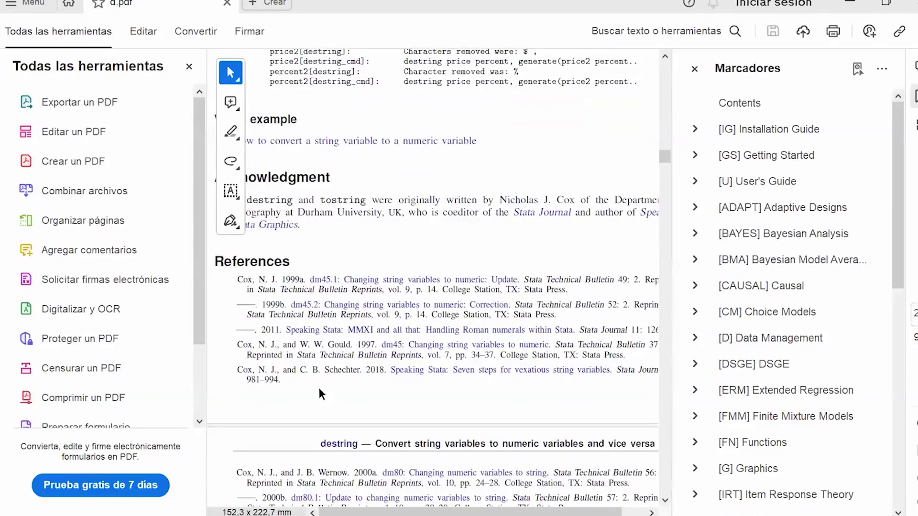
Step: Review the References and Also see sections that close the destring entry in the PDF manual
{"action": "left_click_drag", "start_coordinate": [238, 278], "coordinate": [570, 372]}
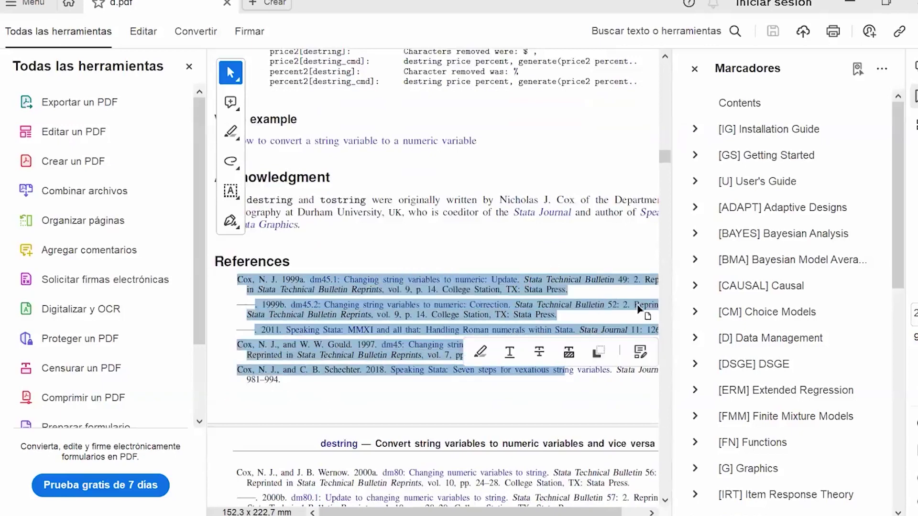
{"action": "left_click", "coordinate": [377, 380]}
{"action": "scroll", "coordinate": [376, 380], "scroll_direction": "down", "scroll_amount": 7}
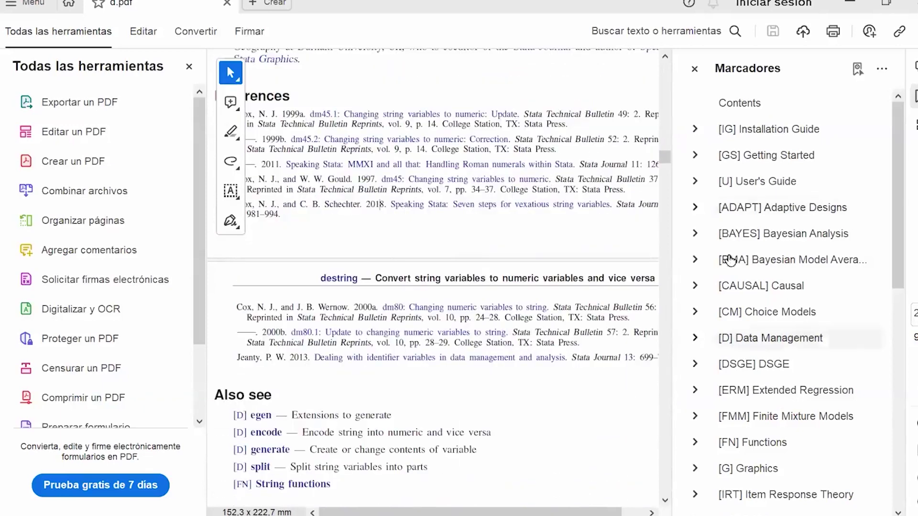
{"action": "left_click", "coordinate": [694, 68]}
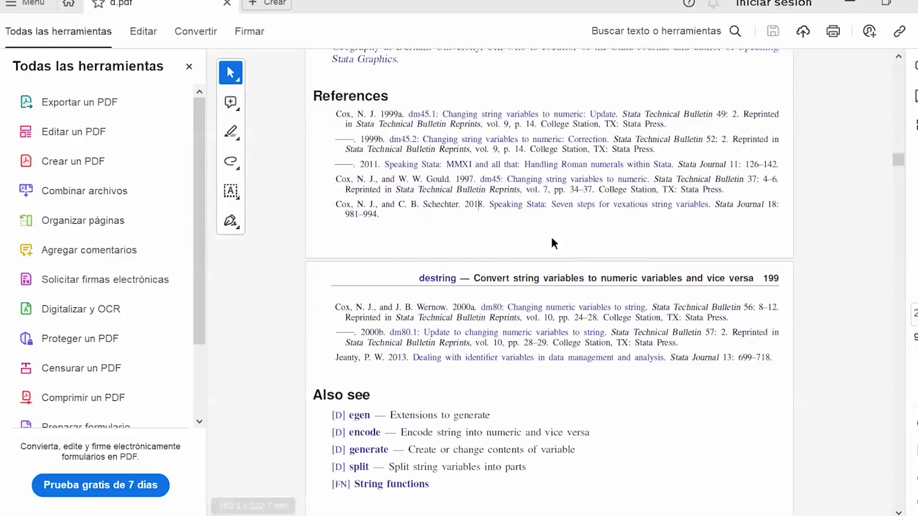
{"action": "scroll", "coordinate": [546, 483], "scroll_direction": "down", "scroll_amount": 1}
{"action": "scroll", "coordinate": [545, 484], "scroll_direction": "down", "scroll_amount": 4}
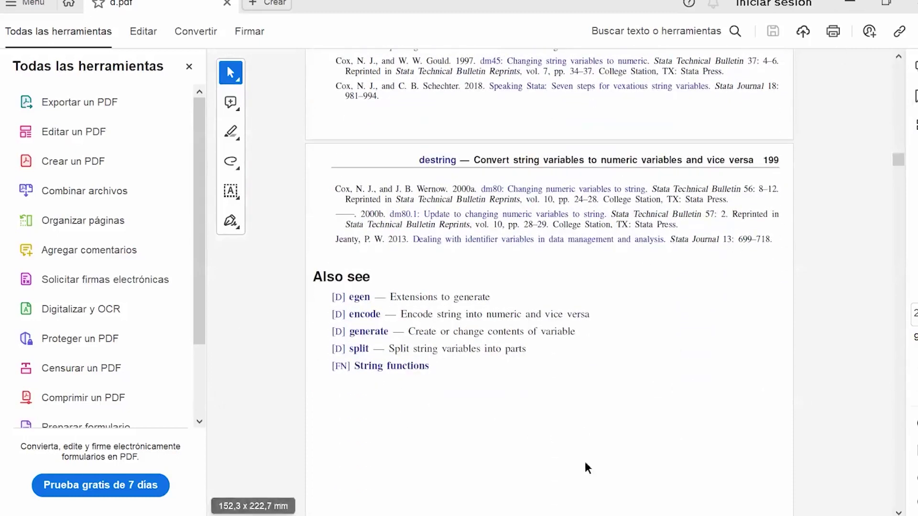
{"action": "left_click_drag", "start_coordinate": [306, 271], "coordinate": [464, 289]}
{"action": "left_click", "coordinate": [389, 280]}
{"action": "left_click_drag", "start_coordinate": [291, 268], "coordinate": [421, 260]}
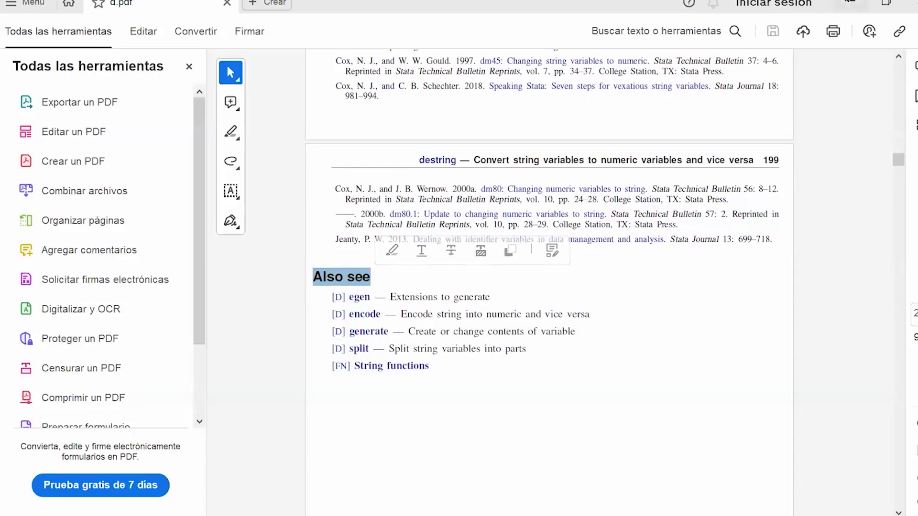
Step: Return to Stata's destring help and view its complete PDF manual entry in a maximized window without the bookmarks
{"action": "key", "text": "alt+Tab"}
{"action": "scroll", "coordinate": [295, 188], "scroll_direction": "up", "scroll_amount": 15}
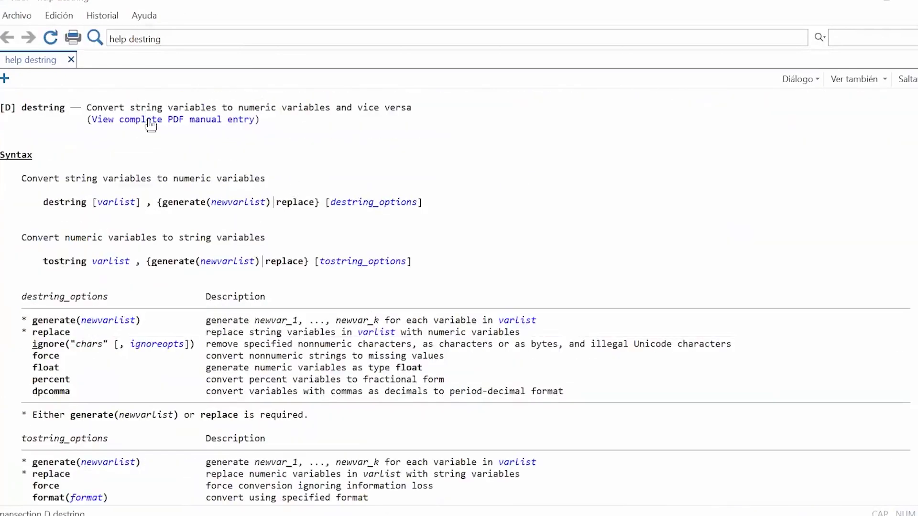
{"action": "left_click", "coordinate": [152, 125]}
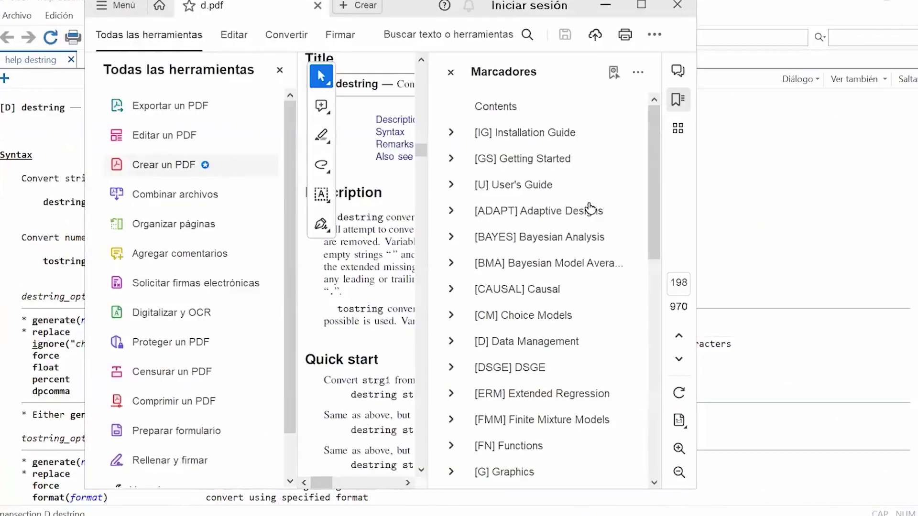
{"action": "left_click", "coordinate": [450, 73]}
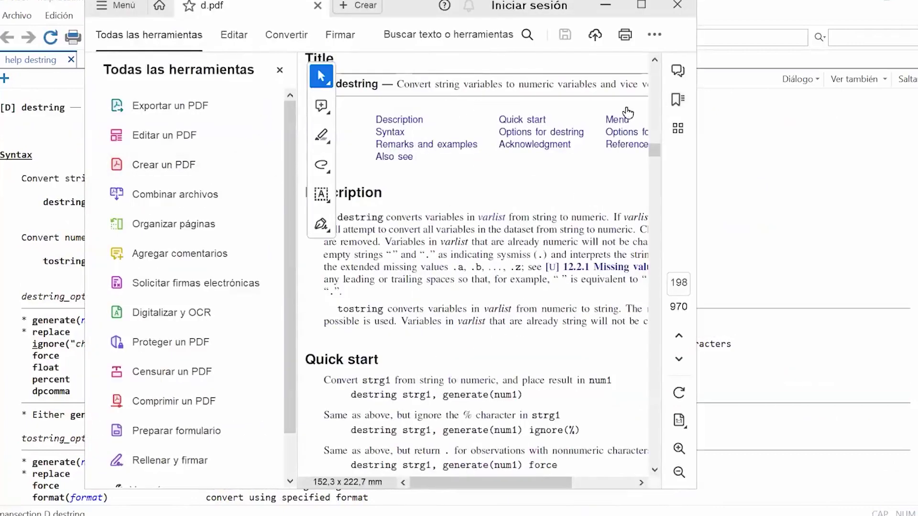
{"action": "left_click", "coordinate": [642, 6]}
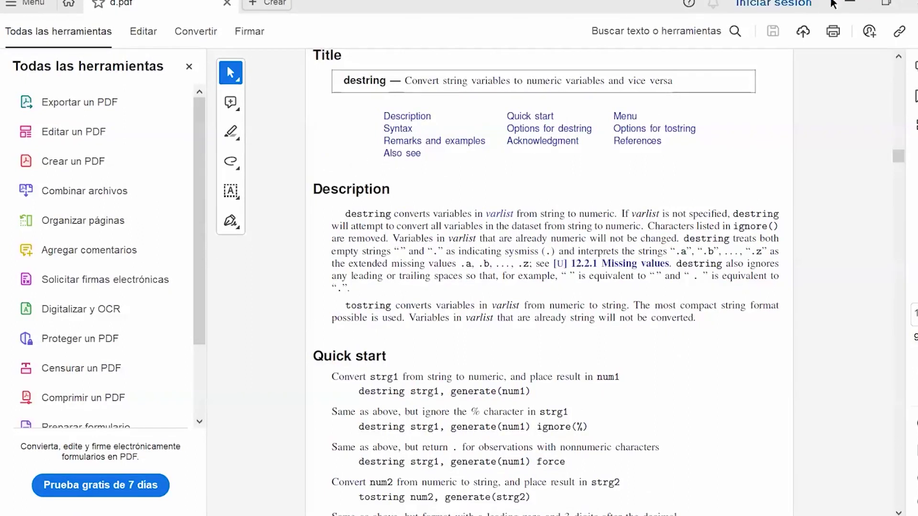
{"action": "left_click", "coordinate": [849, 3]}
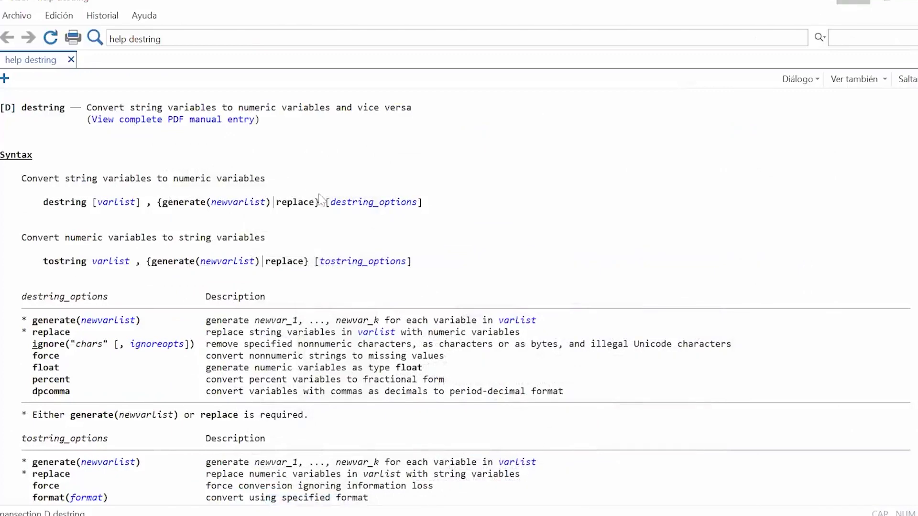
Step: Leave the help and run the tostring conversion of id, replacing the original numeric variable
{"action": "left_click", "coordinate": [845, 2]}
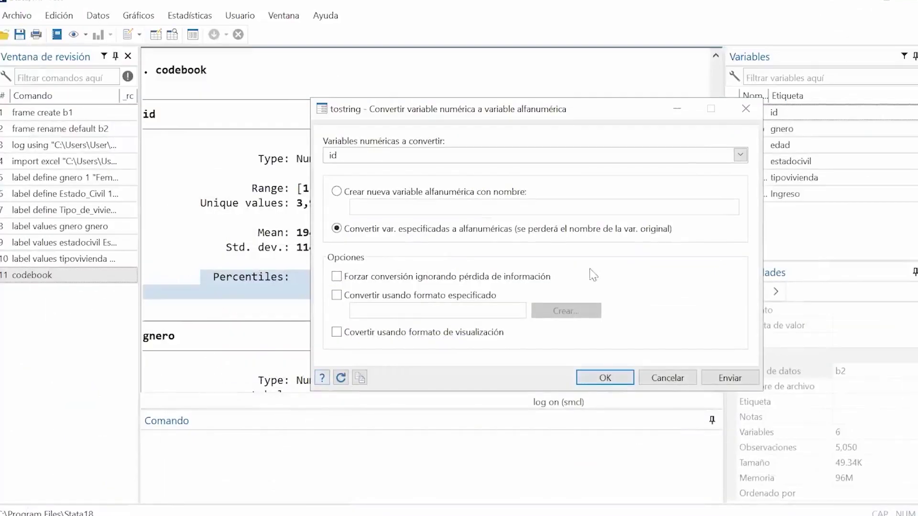
{"action": "left_click", "coordinate": [620, 383]}
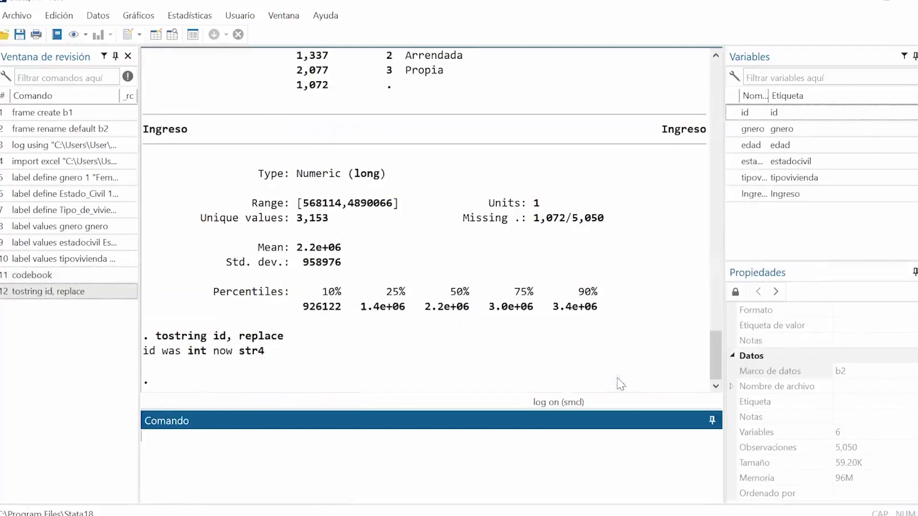
{"action": "left_click_drag", "start_coordinate": [183, 368], "coordinate": [153, 342]}
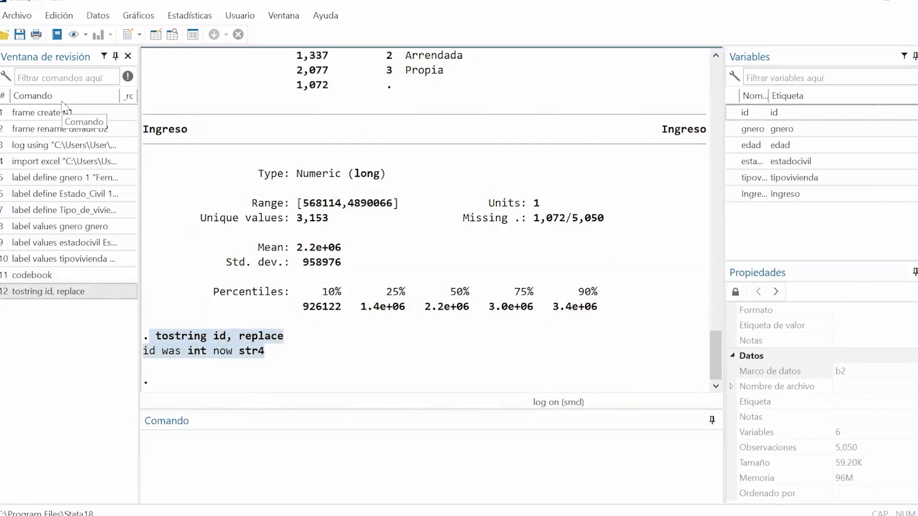
Step: Rerun codebook on the whole dataset and check the storage type reported for id
{"action": "double_click", "coordinate": [21, 277]}
{"action": "scroll", "coordinate": [508, 320], "scroll_direction": "up", "scroll_amount": 20}
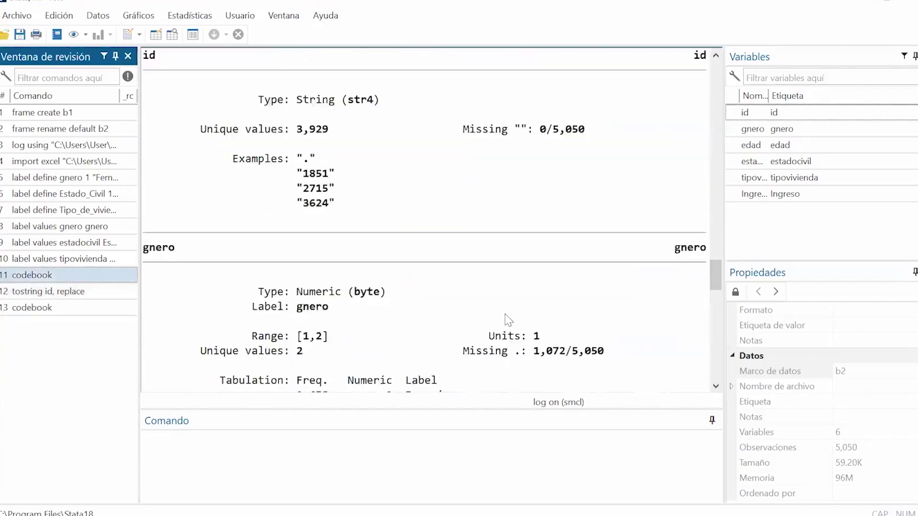
{"action": "scroll", "coordinate": [507, 318], "scroll_direction": "up", "scroll_amount": 5}
{"action": "scroll", "coordinate": [507, 318], "scroll_direction": "down", "scroll_amount": 2}
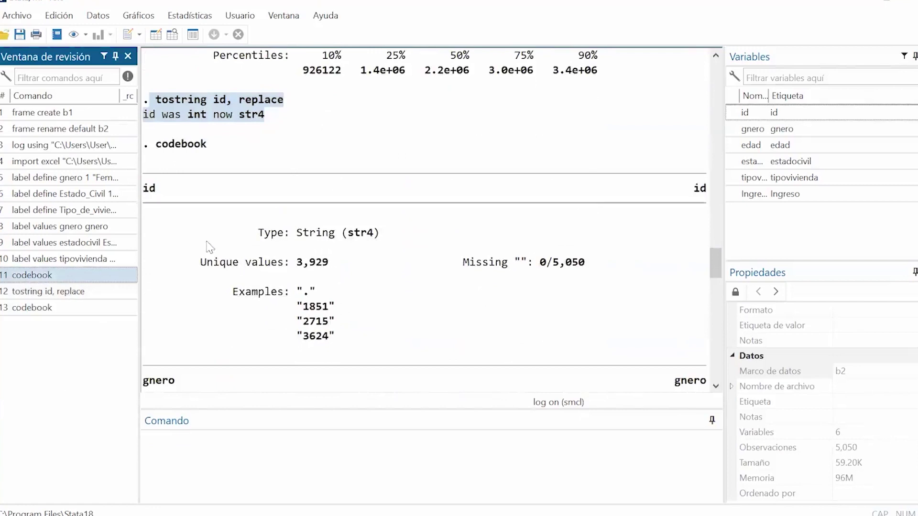
{"action": "left_click_drag", "start_coordinate": [268, 233], "coordinate": [400, 239]}
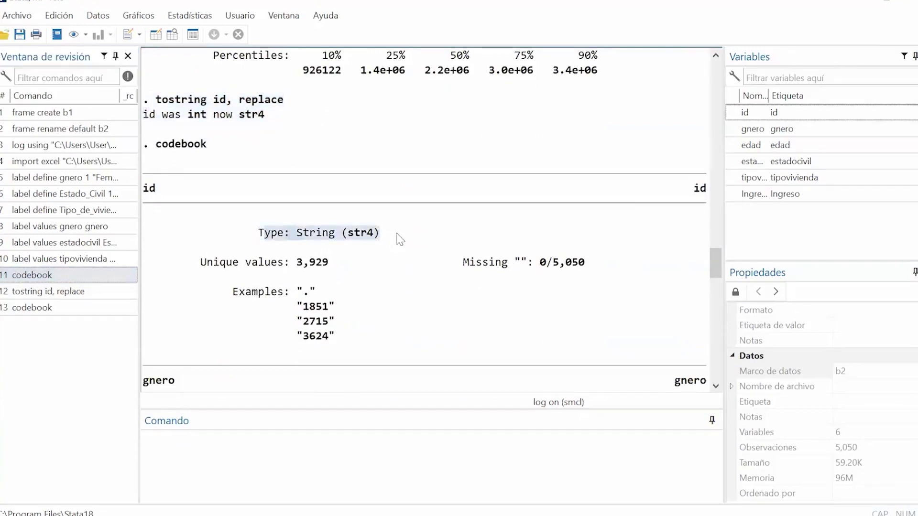
{"action": "left_click_drag", "start_coordinate": [290, 253], "coordinate": [370, 240]}
{"action": "scroll", "coordinate": [379, 321], "scroll_direction": "down", "scroll_amount": 6}
{"action": "scroll", "coordinate": [372, 195], "scroll_direction": "up", "scroll_amount": 5}
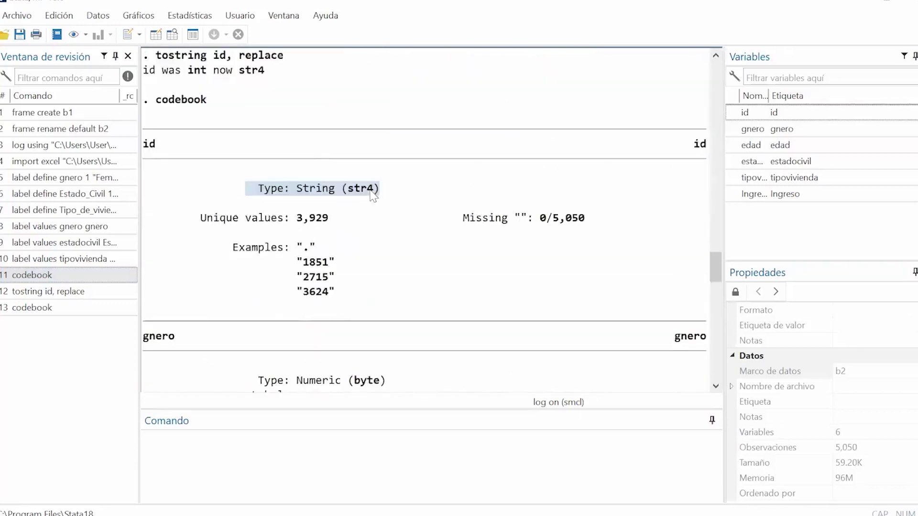
Step: Examine the codebook entries for gnero and edad: type, label, missing values, mean, standard deviation and percentiles
{"action": "scroll", "coordinate": [380, 198], "scroll_direction": "up", "scroll_amount": 6}
{"action": "scroll", "coordinate": [390, 213], "scroll_direction": "down", "scroll_amount": 12}
{"action": "scroll", "coordinate": [393, 225], "scroll_direction": "down", "scroll_amount": 3}
{"action": "scroll", "coordinate": [395, 225], "scroll_direction": "up", "scroll_amount": 5}
{"action": "left_click_drag", "start_coordinate": [239, 201], "coordinate": [356, 223]}
{"action": "left_click", "coordinate": [341, 235]}
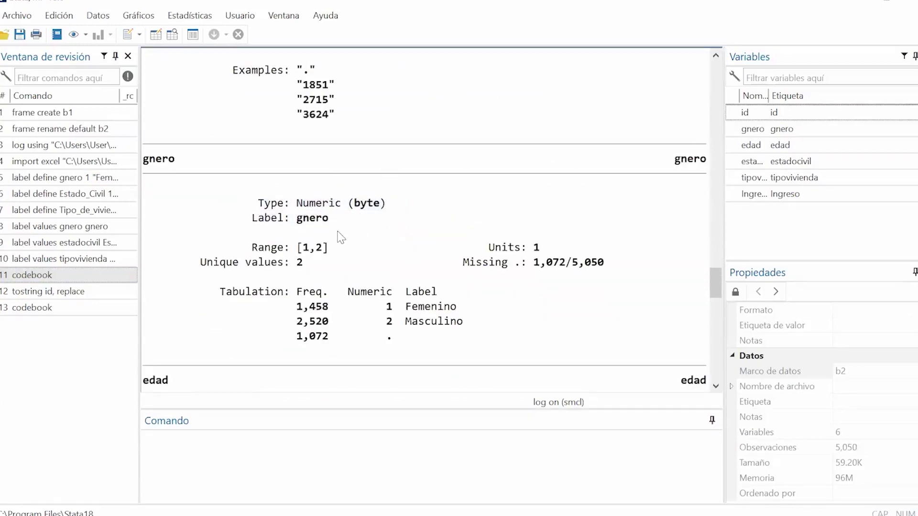
{"action": "left_click_drag", "start_coordinate": [464, 263], "coordinate": [572, 263]}
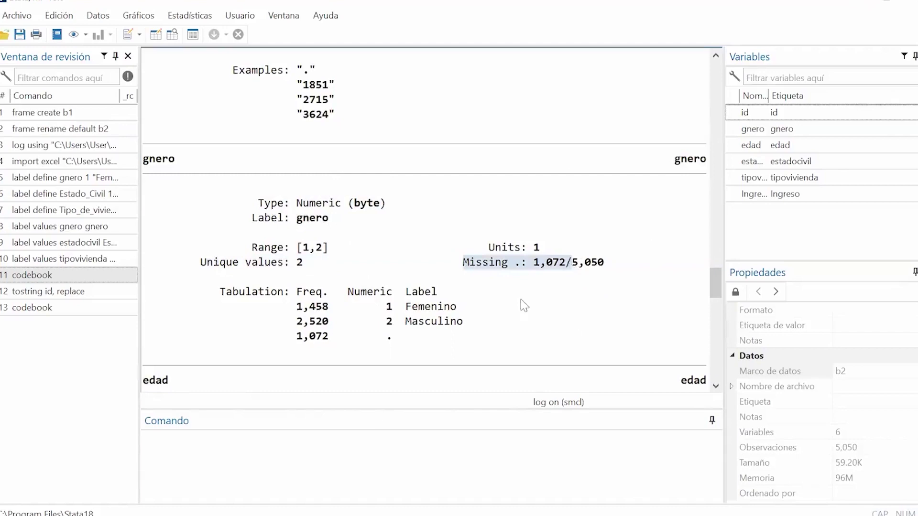
{"action": "scroll", "coordinate": [525, 306], "scroll_direction": "down", "scroll_amount": 5}
{"action": "left_click_drag", "start_coordinate": [457, 248], "coordinate": [574, 252]}
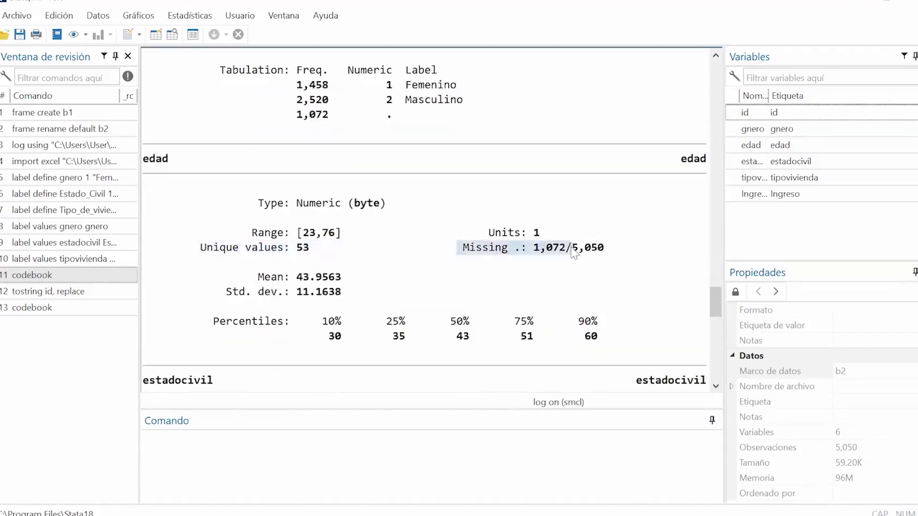
{"action": "scroll", "coordinate": [352, 275], "scroll_direction": "down", "scroll_amount": 1}
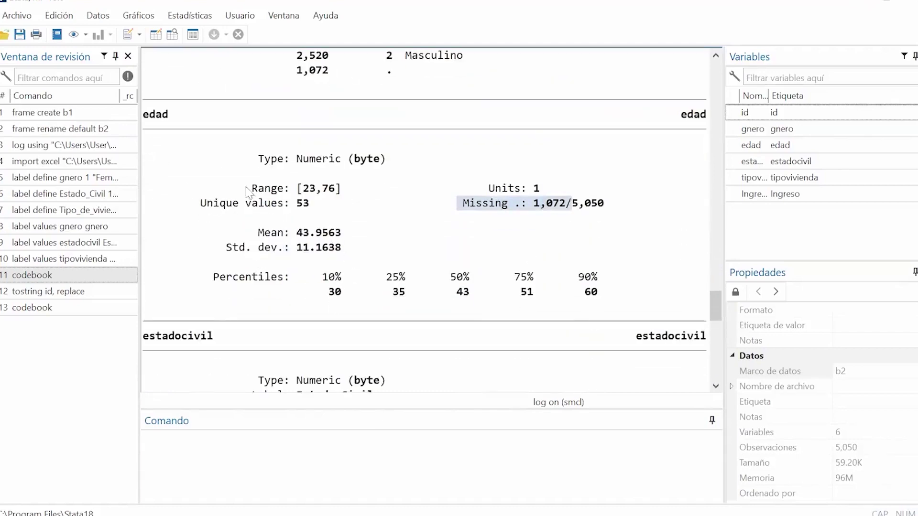
{"action": "left_click_drag", "start_coordinate": [239, 233], "coordinate": [342, 247]}
{"action": "left_click_drag", "start_coordinate": [213, 293], "coordinate": [591, 292]}
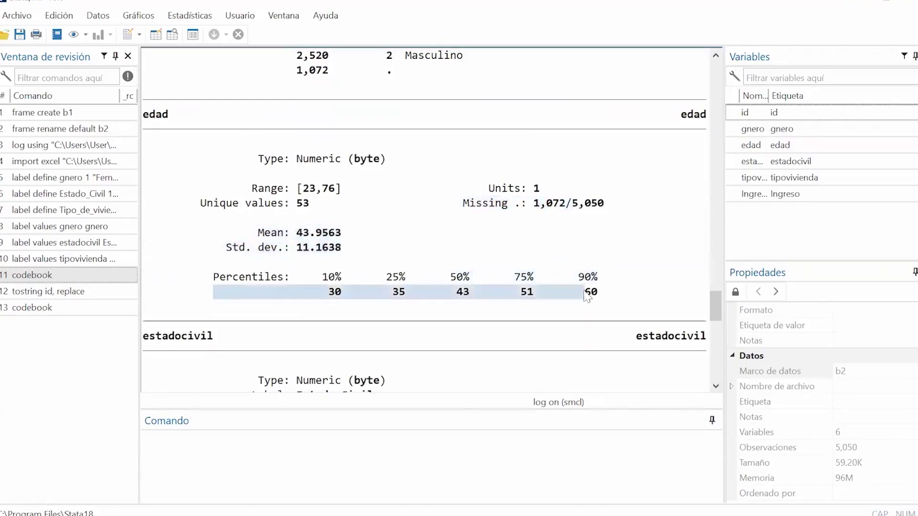
Step: Examine the codebook entries for estadocivil, tipovivienda and Ingreso, including value labels, tabulations and missing values
{"action": "scroll", "coordinate": [593, 294], "scroll_direction": "down", "scroll_amount": 2}
{"action": "scroll", "coordinate": [201, 260], "scroll_direction": "down", "scroll_amount": 2}
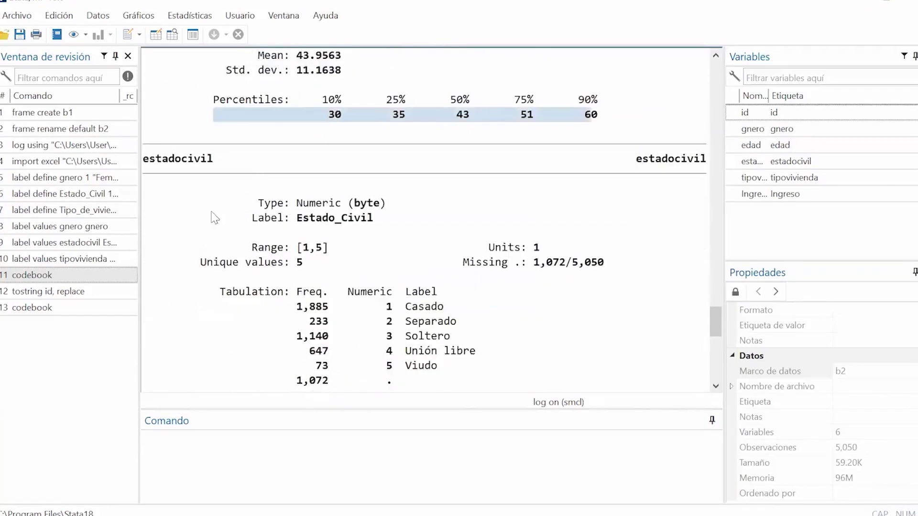
{"action": "left_click_drag", "start_coordinate": [213, 216], "coordinate": [354, 241]}
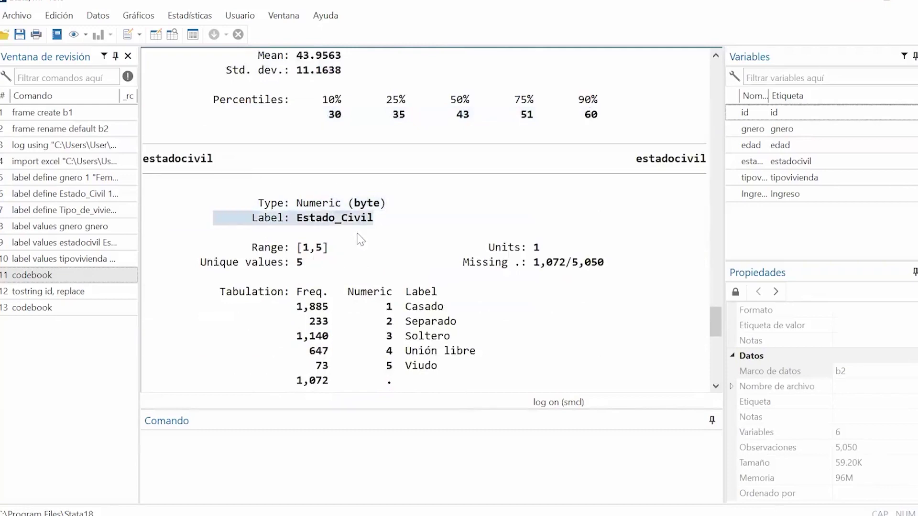
{"action": "scroll", "coordinate": [373, 238], "scroll_direction": "down", "scroll_amount": 4}
{"action": "left_click_drag", "start_coordinate": [480, 199], "coordinate": [296, 114]}
{"action": "scroll", "coordinate": [562, 331], "scroll_direction": "down", "scroll_amount": 4}
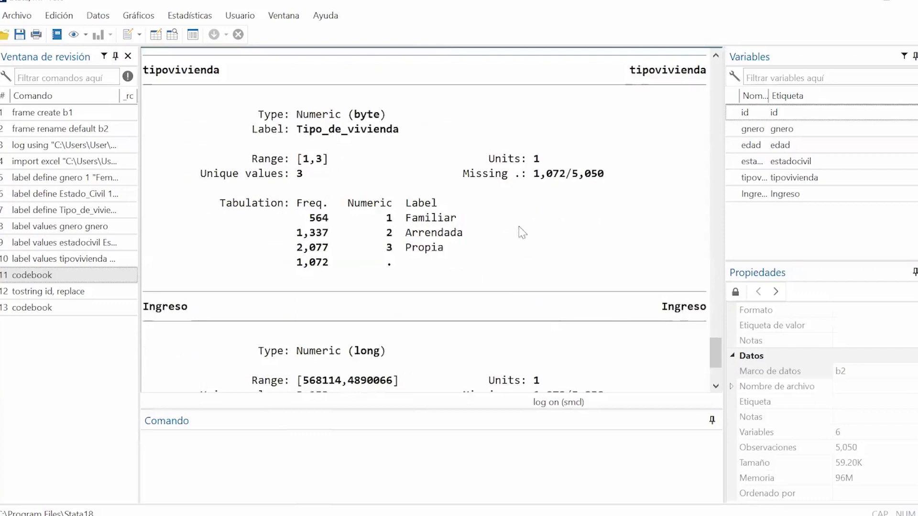
{"action": "left_click_drag", "start_coordinate": [463, 235], "coordinate": [355, 205]}
{"action": "left_click_drag", "start_coordinate": [635, 176], "coordinate": [434, 176]}
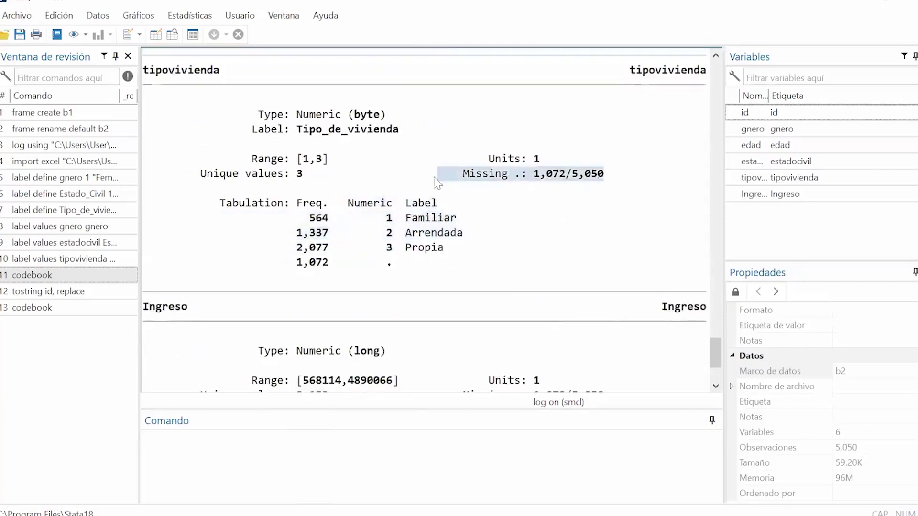
{"action": "scroll", "coordinate": [416, 242], "scroll_direction": "down", "scroll_amount": 3}
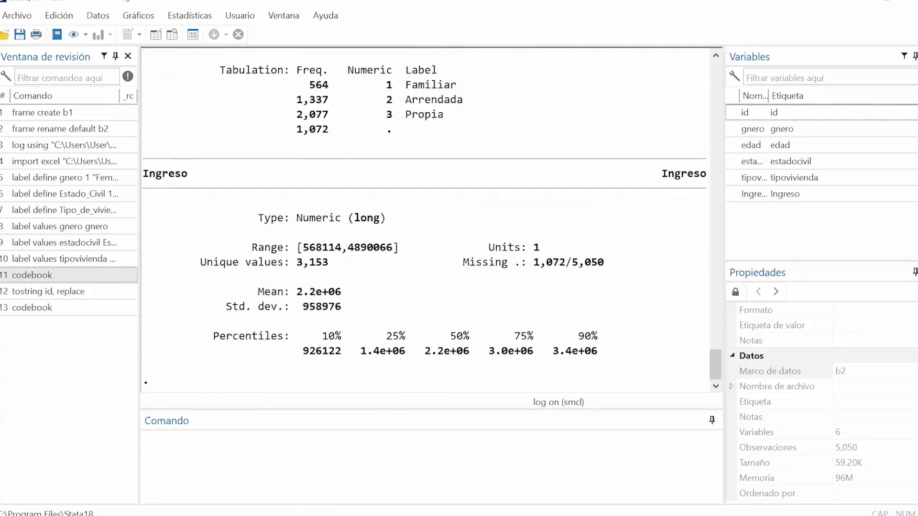
Step: Run a duplicates report across all variables and examine its copies, observations and surplus figures
{"action": "left_click", "coordinate": [99, 20]}
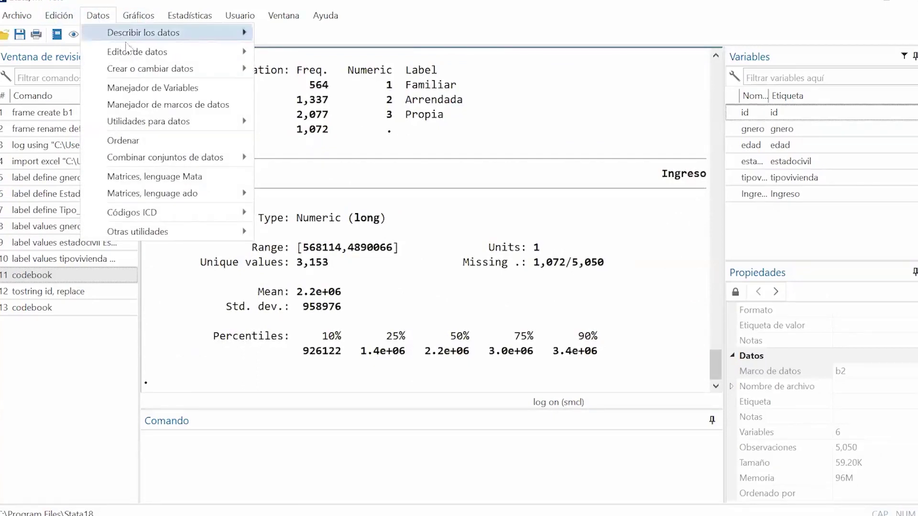
{"action": "mouse_move", "coordinate": [208, 122]}
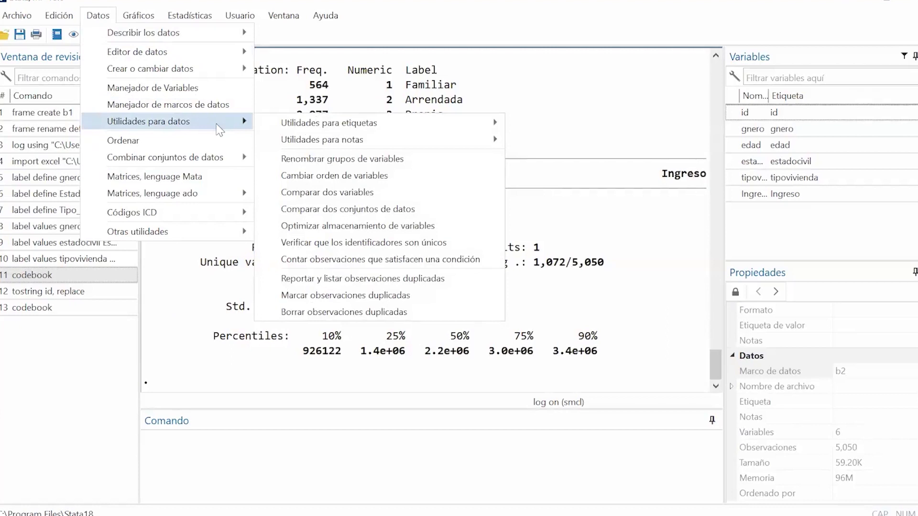
{"action": "left_click", "coordinate": [381, 284]}
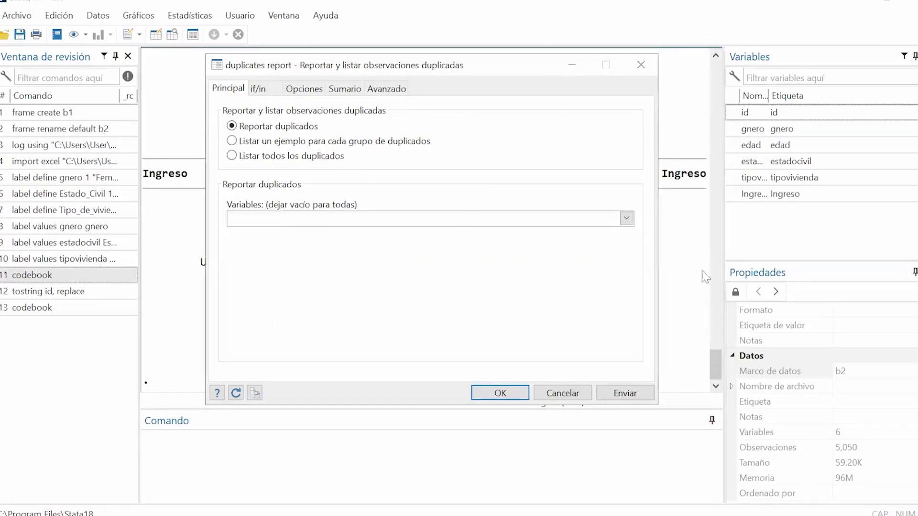
{"action": "left_click", "coordinate": [509, 393]}
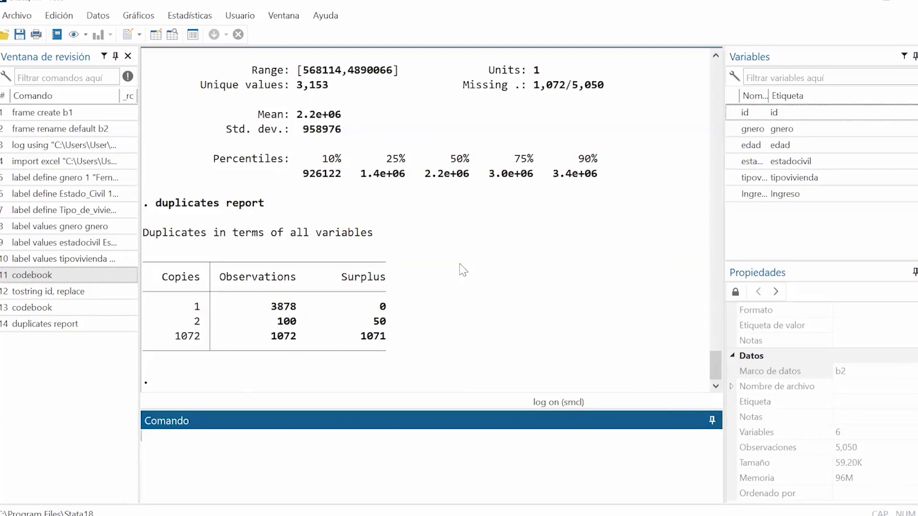
{"action": "left_click_drag", "start_coordinate": [178, 308], "coordinate": [396, 316]}
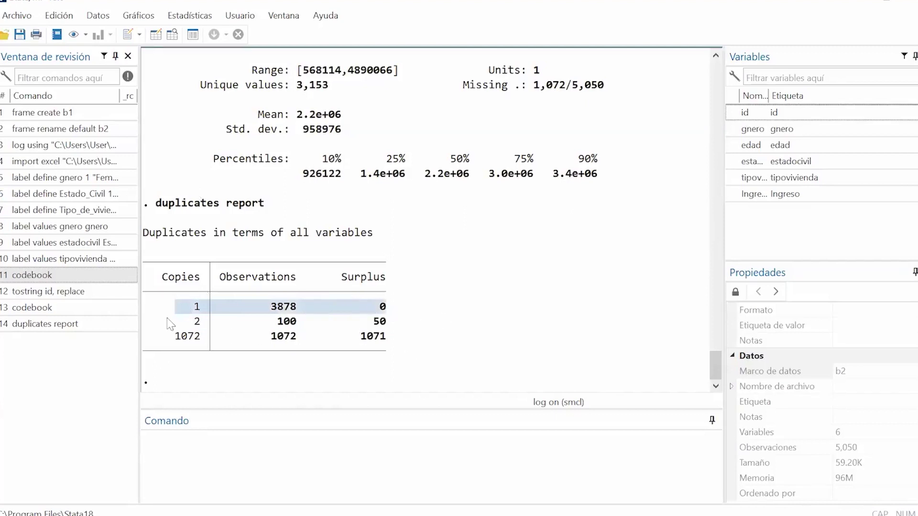
{"action": "mouse_move", "coordinate": [181, 321]}
{"action": "left_mouse_down"}
{"action": "mouse_move", "coordinate": [391, 327]}
{"action": "mouse_move", "coordinate": [181, 332]}
{"action": "left_mouse_up"}
{"action": "left_click_drag", "start_coordinate": [383, 338], "coordinate": [157, 351]}
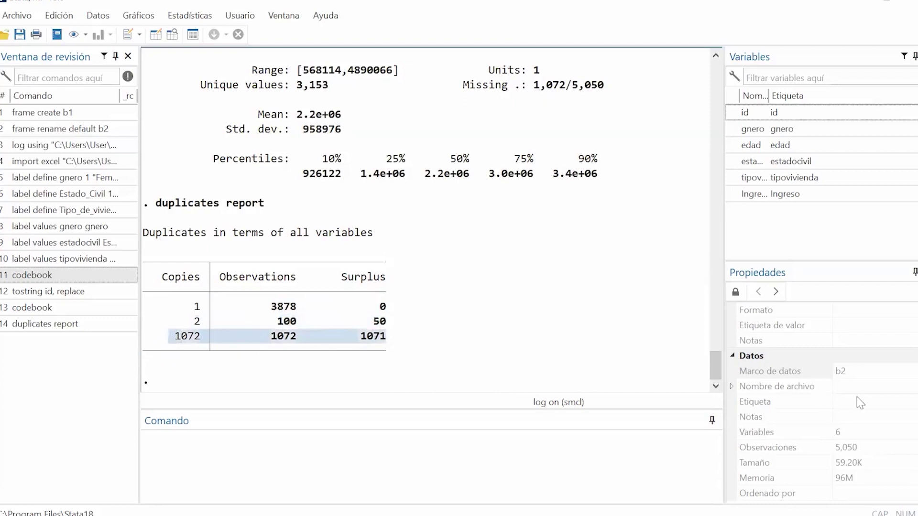
{"action": "left_click_drag", "start_coordinate": [378, 344], "coordinate": [170, 339]}
Step: List one example for each group of duplicate observations across all variables, keeping the default column widths
{"action": "left_click", "coordinate": [93, 17]}
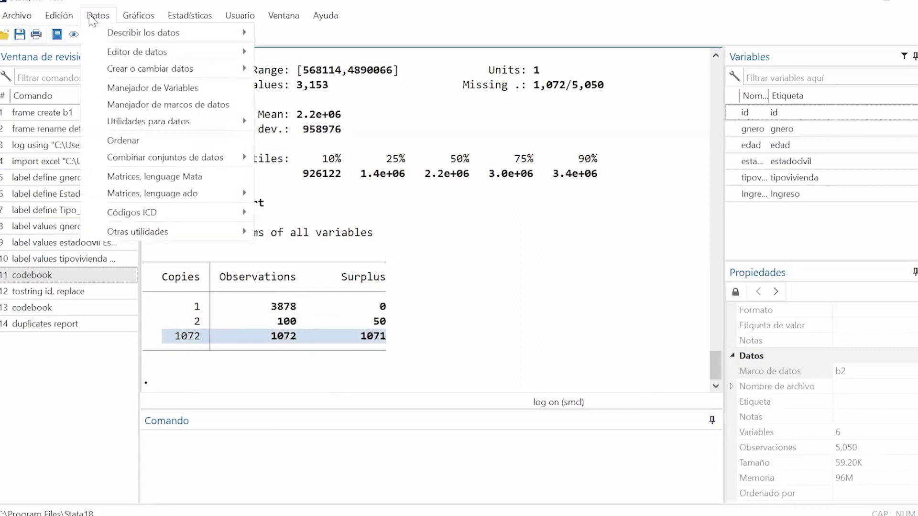
{"action": "mouse_move", "coordinate": [167, 128]}
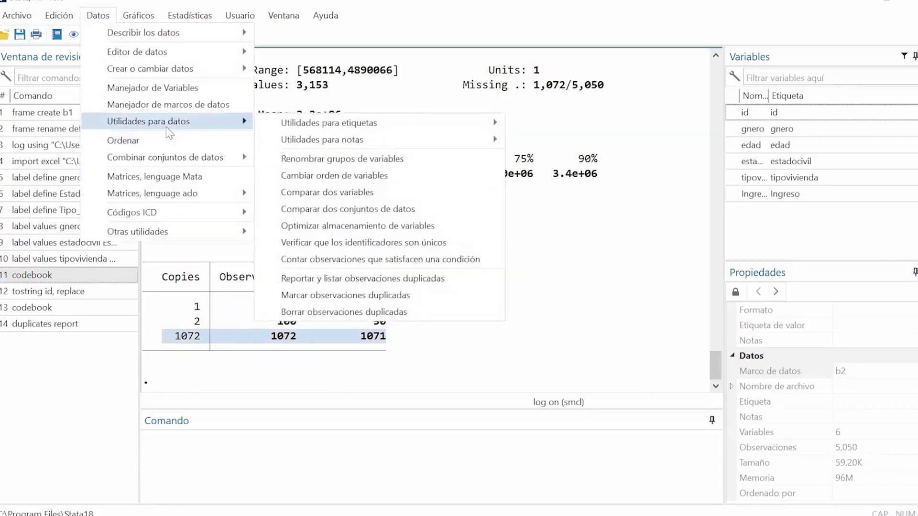
{"action": "left_click", "coordinate": [397, 281]}
{"action": "left_click", "coordinate": [286, 142]}
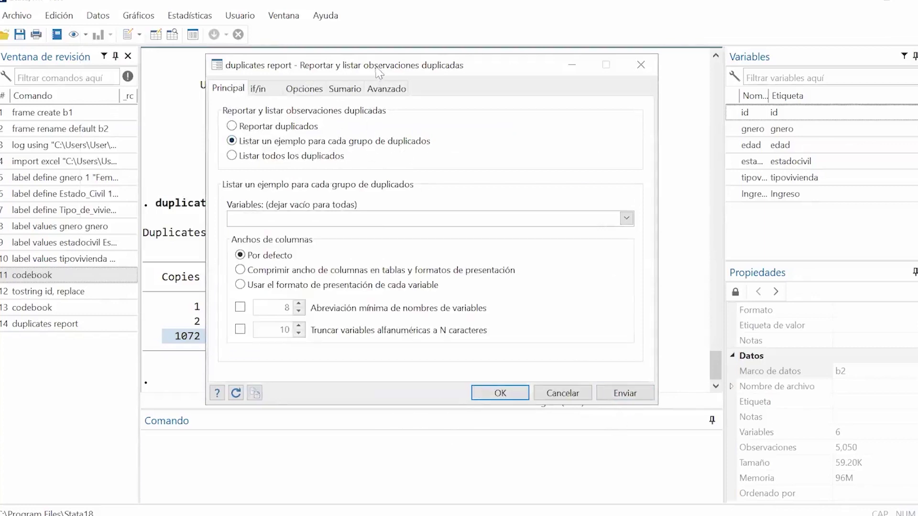
{"action": "left_click_drag", "start_coordinate": [380, 67], "coordinate": [535, 186]}
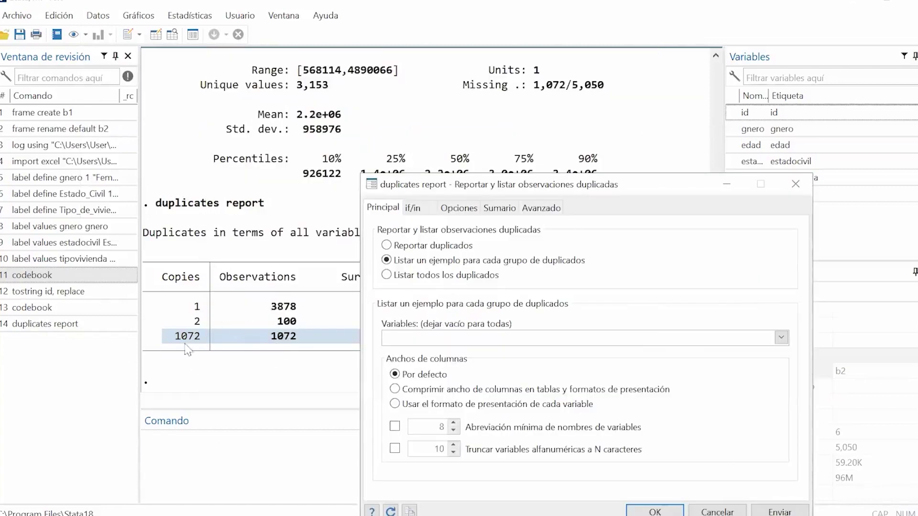
{"action": "left_click", "coordinate": [491, 162], "text": "shift"}
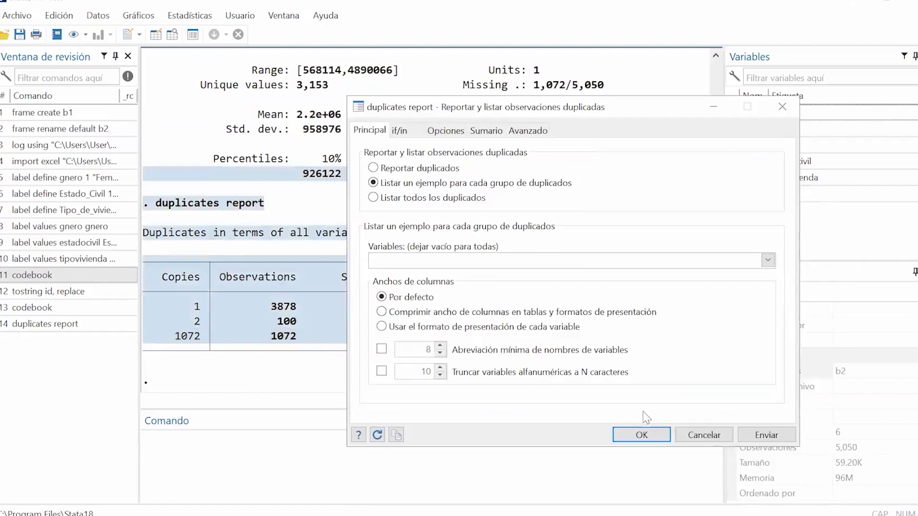
{"action": "left_click", "coordinate": [654, 438]}
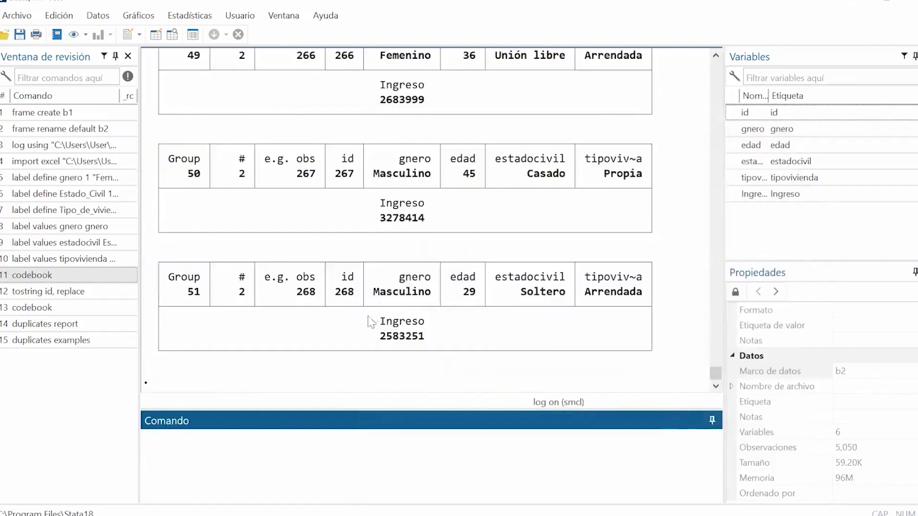
Step: Compare the missing count for Ingreso with the last row of the duplicates report and the first example group
{"action": "scroll", "coordinate": [510, 203], "scroll_direction": "up", "scroll_amount": 20}
{"action": "scroll", "coordinate": [537, 164], "scroll_direction": "up", "scroll_amount": 6}
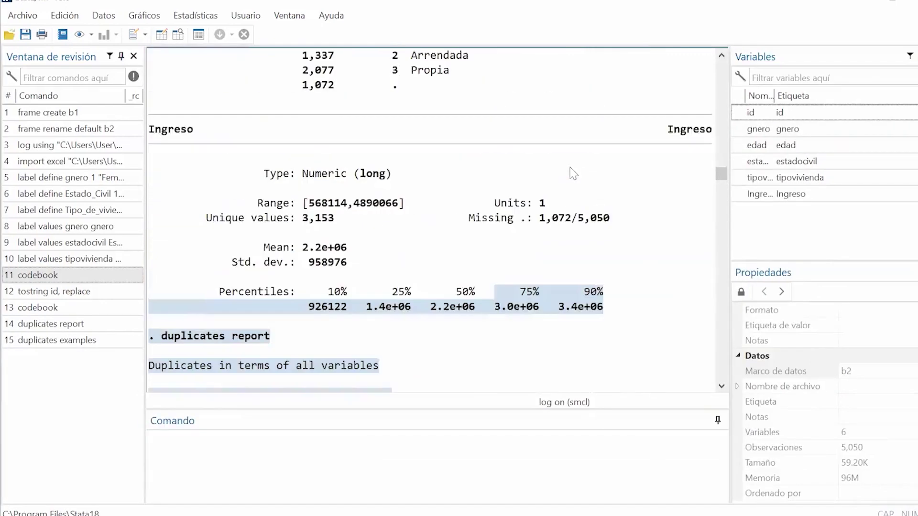
{"action": "left_click_drag", "start_coordinate": [541, 218], "coordinate": [567, 225]}
{"action": "scroll", "coordinate": [404, 184], "scroll_direction": "down", "scroll_amount": 4}
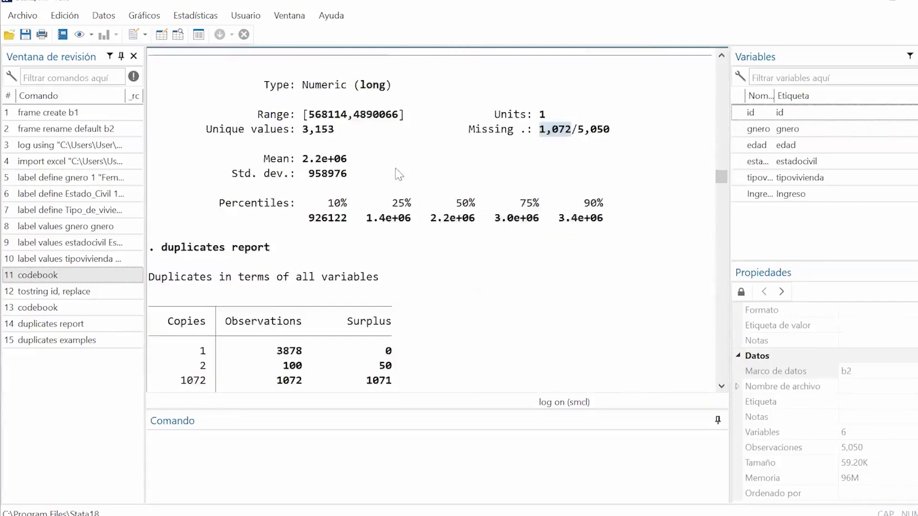
{"action": "left_click_drag", "start_coordinate": [182, 300], "coordinate": [329, 300]}
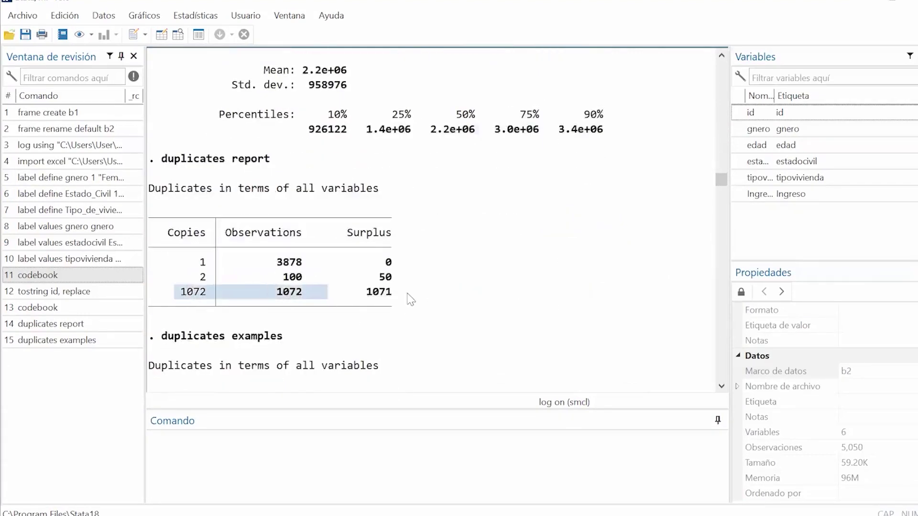
{"action": "scroll", "coordinate": [410, 299], "scroll_direction": "down", "scroll_amount": 5}
{"action": "left_click_drag", "start_coordinate": [206, 210], "coordinate": [584, 241]}
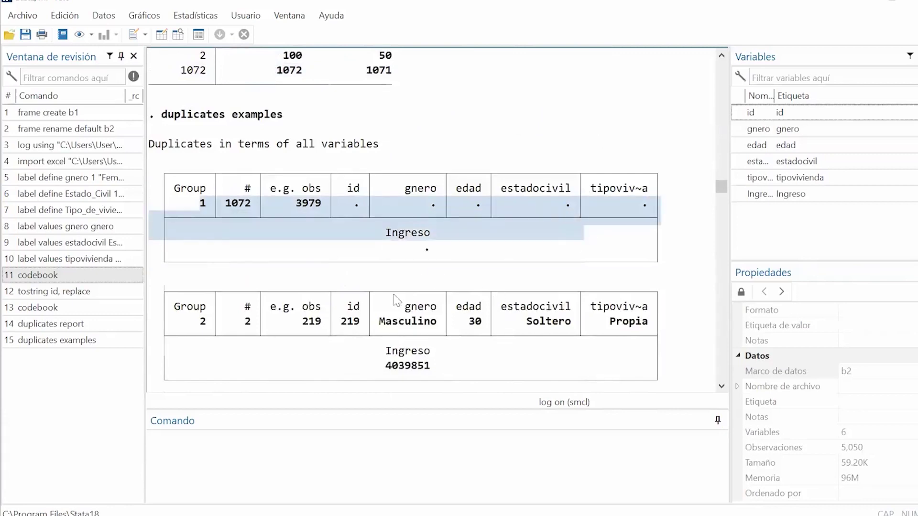
Step: Examine the example groups from group 2 onward, checking the number of copies and the id of each duplicated observation
{"action": "scroll", "coordinate": [397, 301], "scroll_direction": "down", "scroll_amount": 3}
{"action": "scroll", "coordinate": [497, 241], "scroll_direction": "down", "scroll_amount": 1}
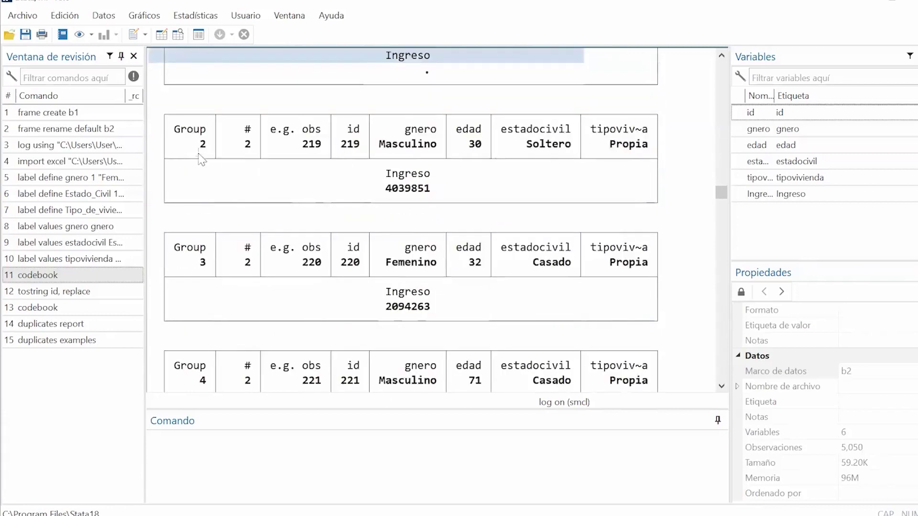
{"action": "left_click_drag", "start_coordinate": [196, 146], "coordinate": [276, 148]}
{"action": "left_click_drag", "start_coordinate": [187, 264], "coordinate": [289, 264]}
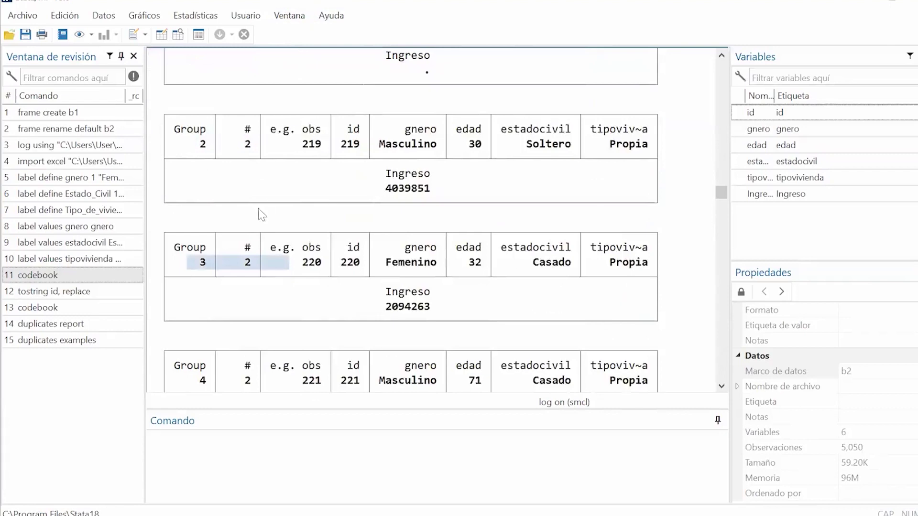
{"action": "left_click_drag", "start_coordinate": [245, 143], "coordinate": [442, 165]}
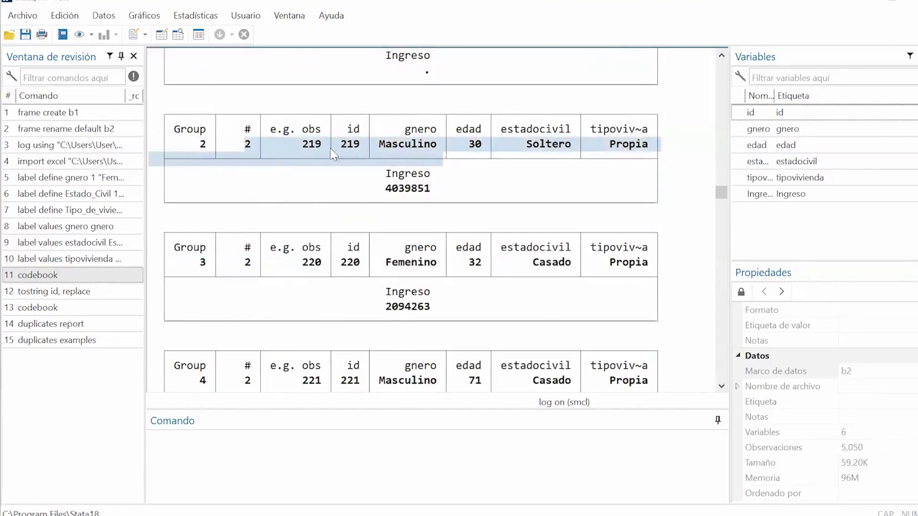
{"action": "left_click_drag", "start_coordinate": [333, 146], "coordinate": [377, 146]}
{"action": "scroll", "coordinate": [342, 235], "scroll_direction": "down", "scroll_amount": 2}
{"action": "left_click_drag", "start_coordinate": [337, 178], "coordinate": [392, 178]}
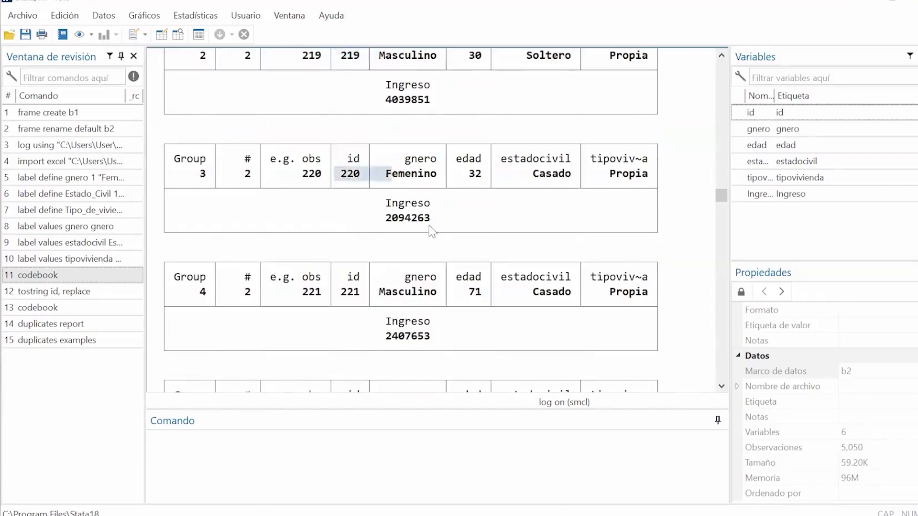
{"action": "scroll", "coordinate": [430, 232], "scroll_direction": "down", "scroll_amount": 3}
{"action": "left_click_drag", "start_coordinate": [337, 203], "coordinate": [438, 202]}
{"action": "scroll", "coordinate": [363, 267], "scroll_direction": "down", "scroll_amount": 3}
{"action": "left_click_drag", "start_coordinate": [336, 233], "coordinate": [392, 232]}
Step: Examine the remaining duplicate example groups through group 51, checking its id and number of copies, and return to the first groups
{"action": "scroll", "coordinate": [369, 290], "scroll_direction": "down", "scroll_amount": 20}
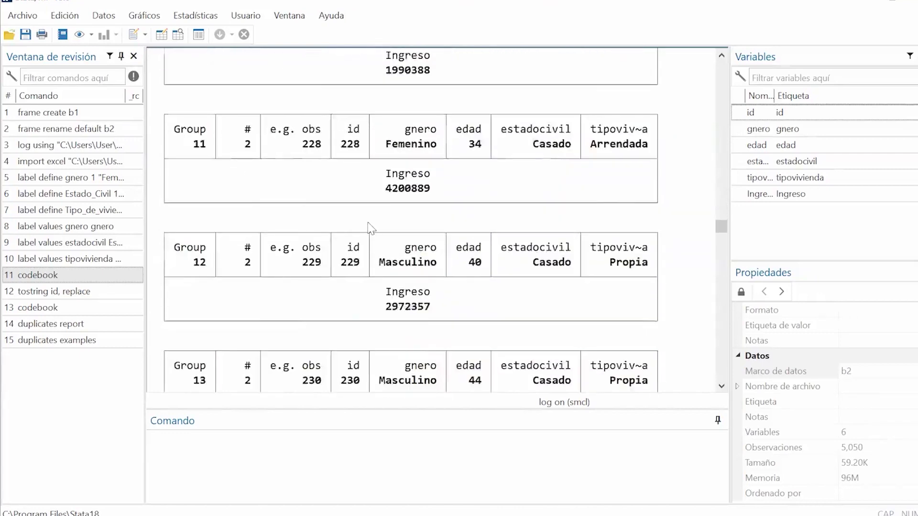
{"action": "scroll", "coordinate": [399, 216], "scroll_direction": "down", "scroll_amount": 20}
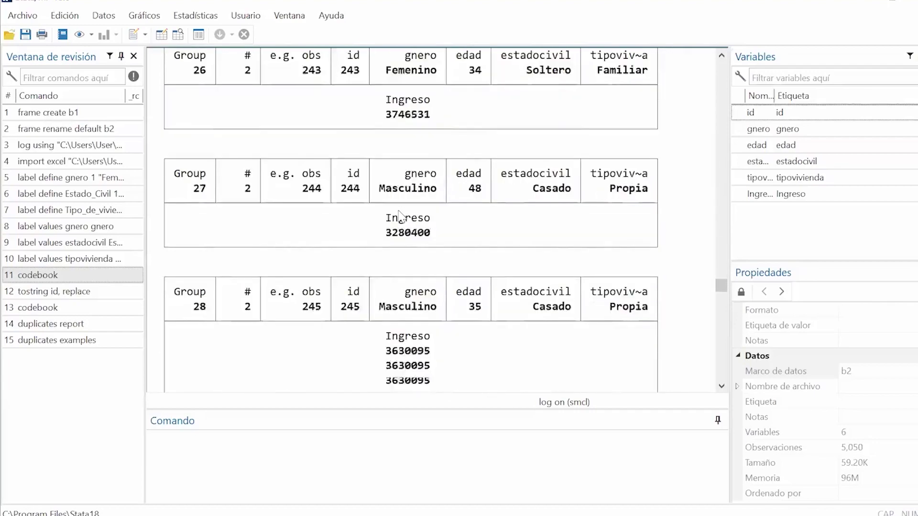
{"action": "scroll", "coordinate": [397, 216], "scroll_direction": "down", "scroll_amount": 20}
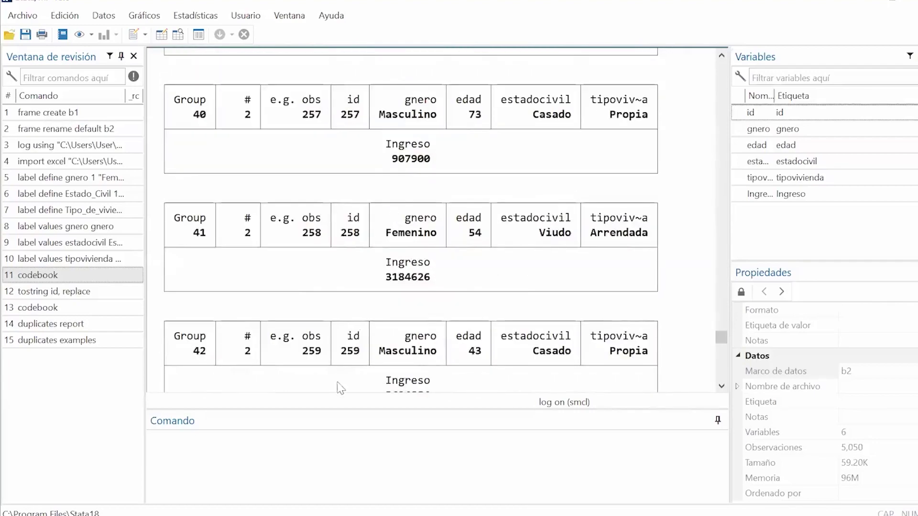
{"action": "scroll", "coordinate": [615, 365], "scroll_direction": "down", "scroll_amount": 15}
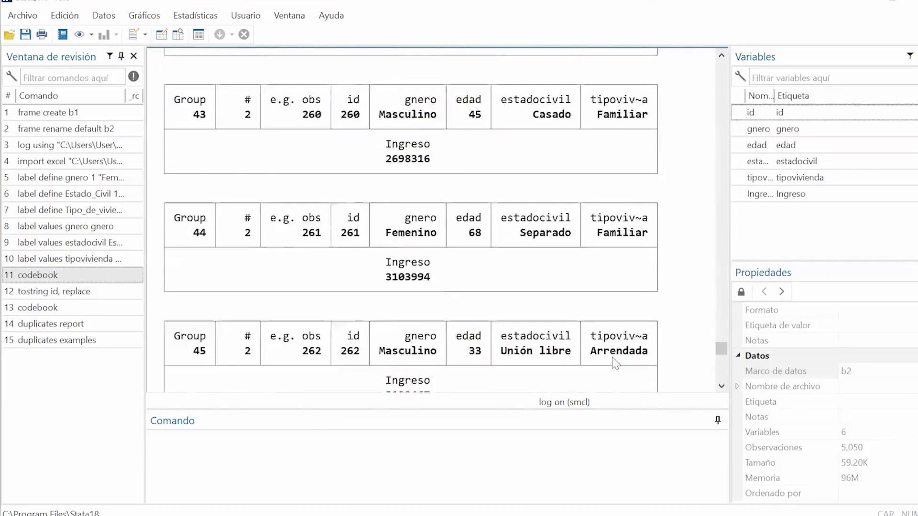
{"action": "scroll", "coordinate": [436, 270], "scroll_direction": "down", "scroll_amount": 10}
{"action": "left_click_drag", "start_coordinate": [337, 292], "coordinate": [367, 300]}
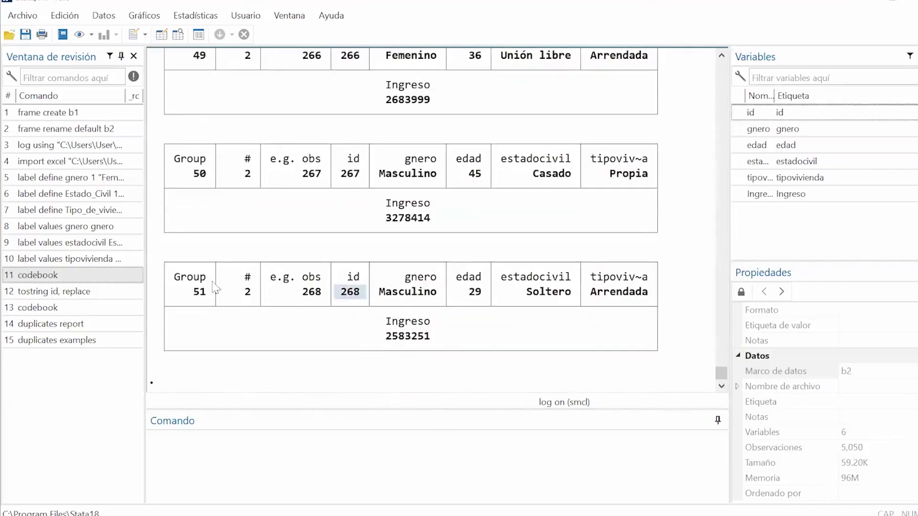
{"action": "left_click_drag", "start_coordinate": [239, 292], "coordinate": [251, 295]}
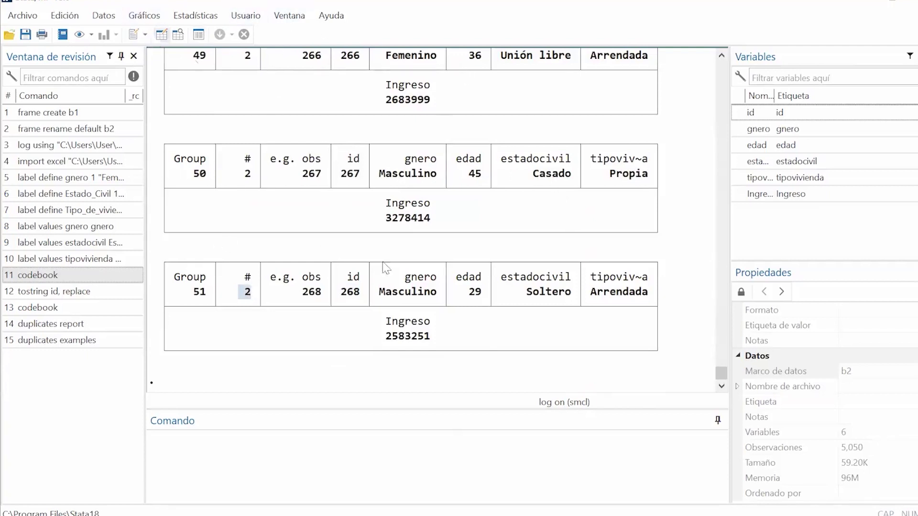
{"action": "left_click_drag", "start_coordinate": [722, 374], "coordinate": [730, 262]}
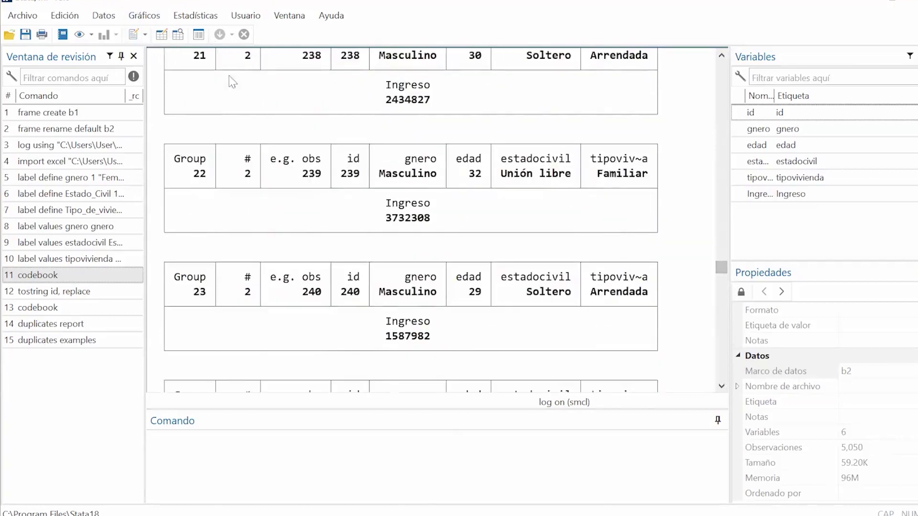
{"action": "scroll", "coordinate": [354, 240], "scroll_direction": "up", "scroll_amount": 10}
{"action": "scroll", "coordinate": [354, 240], "scroll_direction": "up", "scroll_amount": 20}
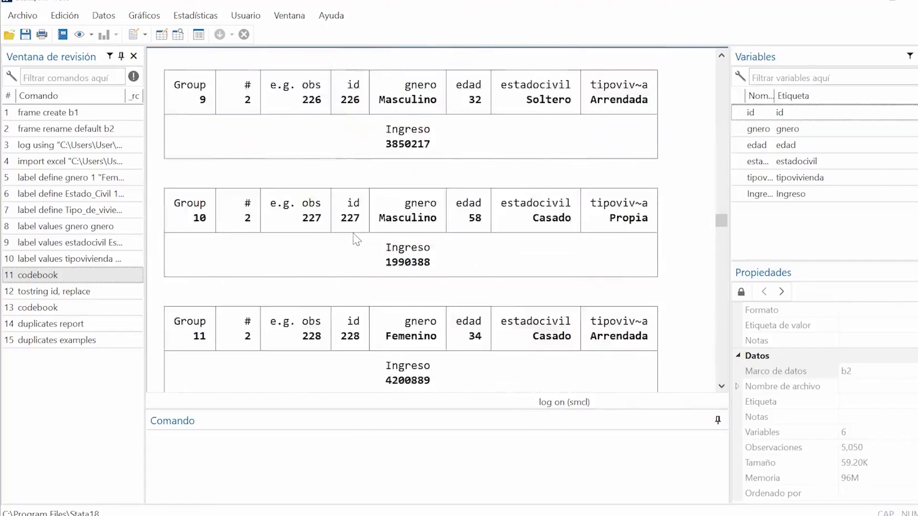
{"action": "scroll", "coordinate": [354, 240], "scroll_direction": "up", "scroll_amount": 10}
{"action": "scroll", "coordinate": [308, 220], "scroll_direction": "down", "scroll_amount": 15}
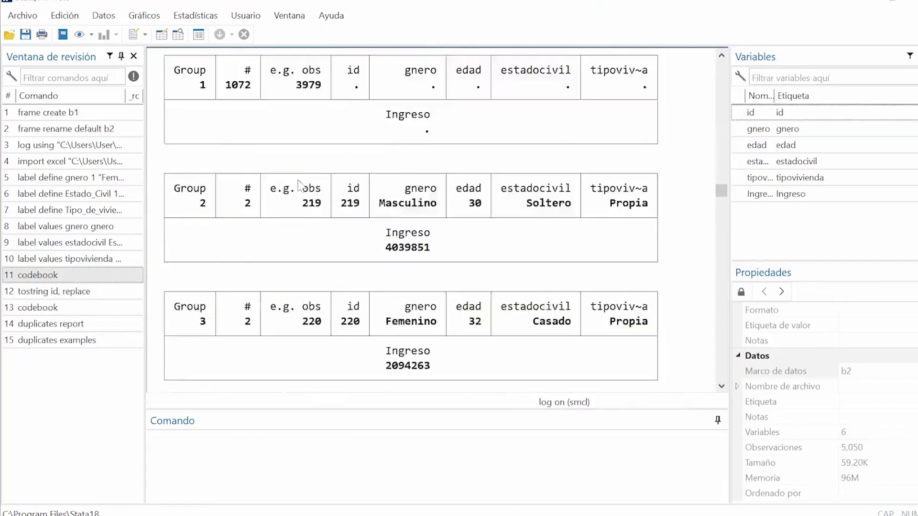
Step: Drop the duplicate observations with respect to the whole data file
{"action": "left_click", "coordinate": [103, 15]}
{"action": "mouse_move", "coordinate": [209, 125]}
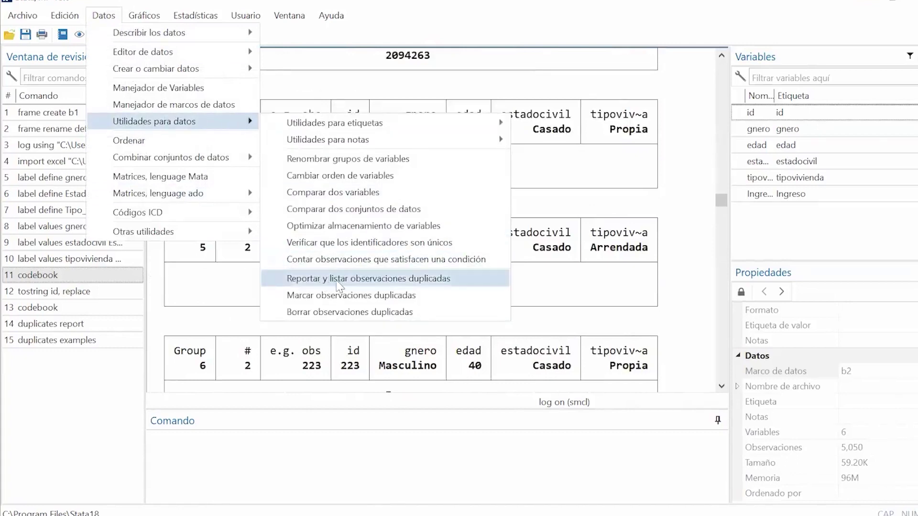
{"action": "left_click", "coordinate": [363, 313]}
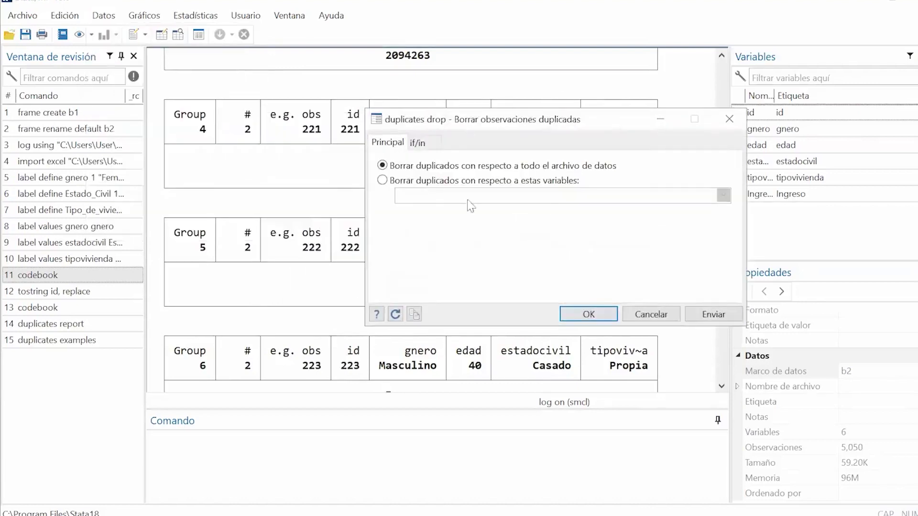
{"action": "left_click_drag", "start_coordinate": [492, 124], "coordinate": [251, 137]}
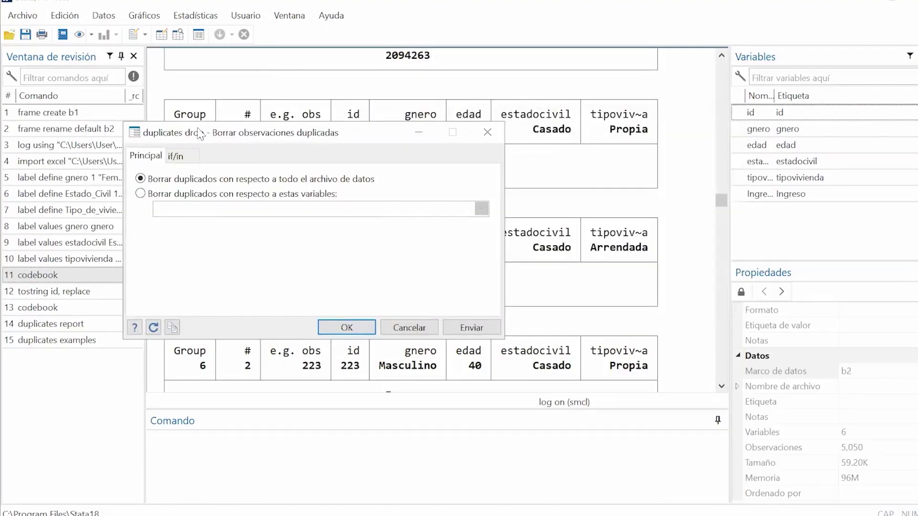
{"action": "left_click_drag", "start_coordinate": [470, 136], "coordinate": [718, 105]}
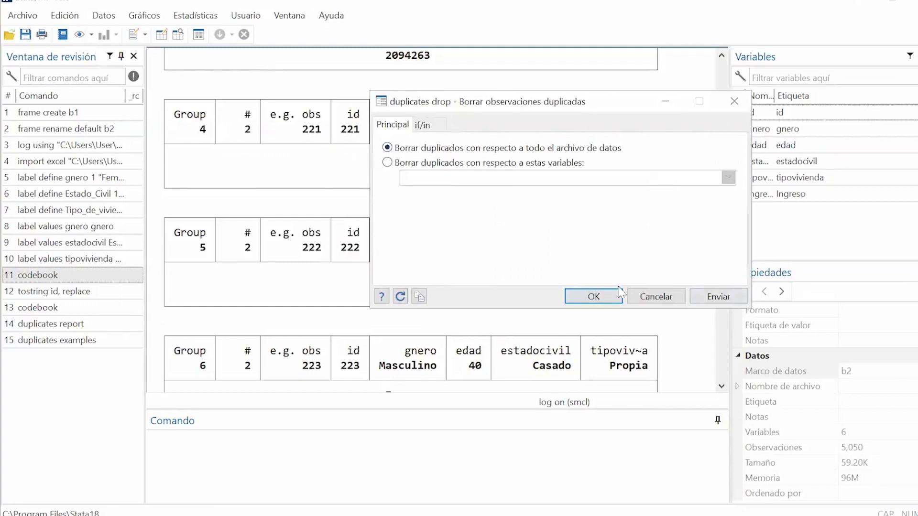
{"action": "left_click", "coordinate": [593, 297]}
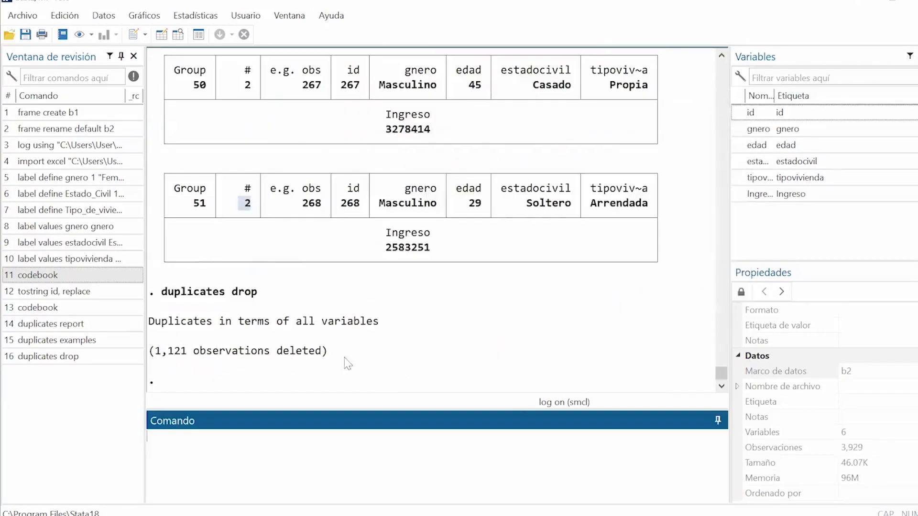
Step: Compare the number of deleted observations with the surplus figures in the earlier duplicates report
{"action": "left_click_drag", "start_coordinate": [361, 352], "coordinate": [150, 356]}
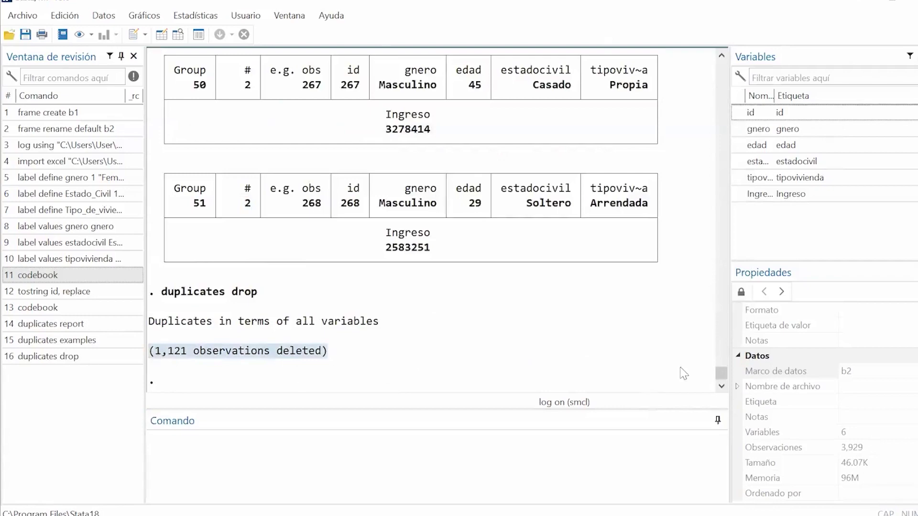
{"action": "scroll", "coordinate": [685, 373], "scroll_direction": "up", "scroll_amount": 20}
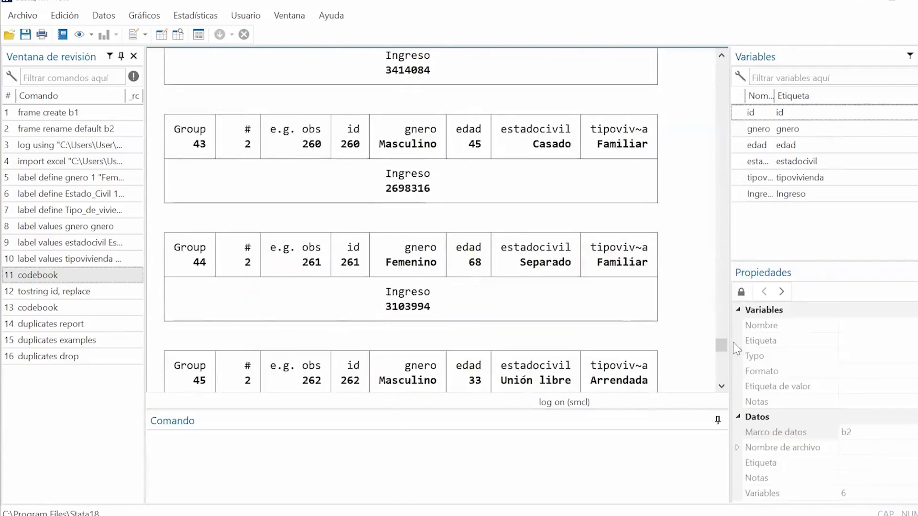
{"action": "scroll", "coordinate": [704, 343], "scroll_direction": "up", "scroll_amount": 20}
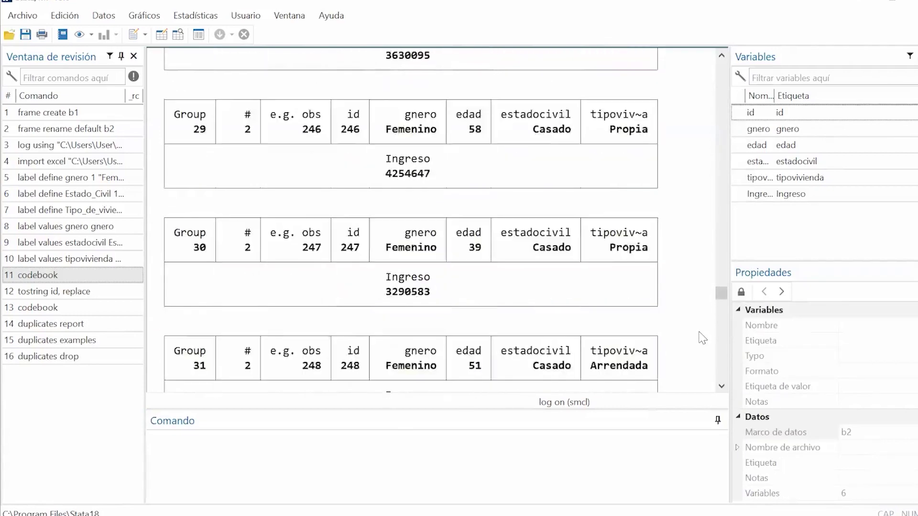
{"action": "scroll", "coordinate": [701, 339], "scroll_direction": "up", "scroll_amount": 15}
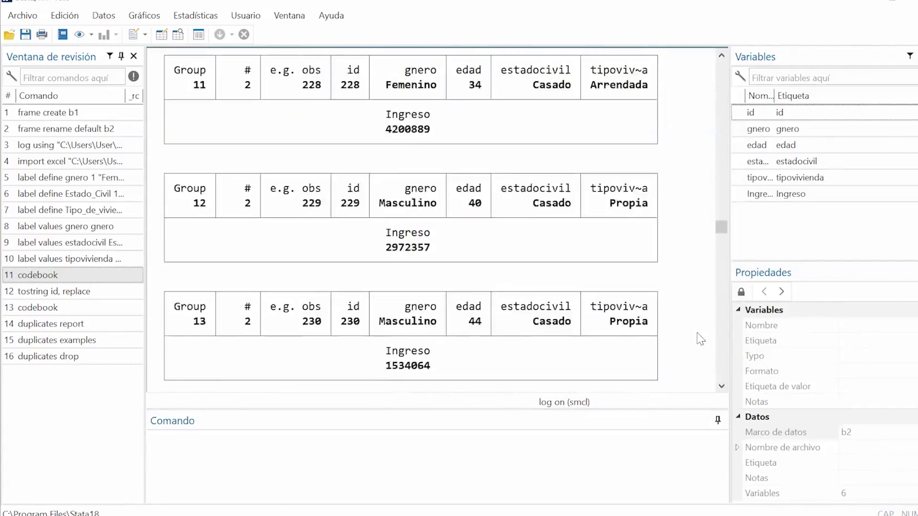
{"action": "scroll", "coordinate": [700, 339], "scroll_direction": "up", "scroll_amount": 15}
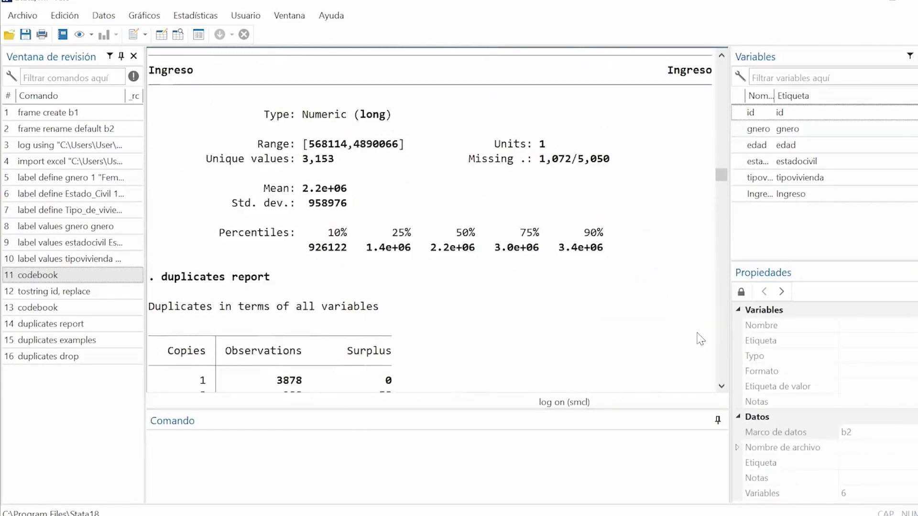
{"action": "scroll", "coordinate": [607, 336], "scroll_direction": "down", "scroll_amount": 2}
{"action": "left_click_drag", "start_coordinate": [263, 233], "coordinate": [372, 219]}
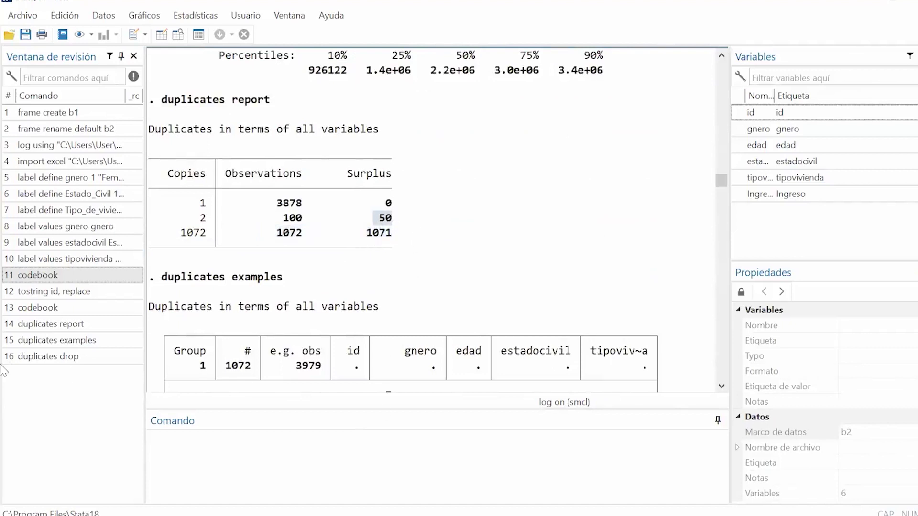
Step: Rerun the duplicates report on all variables and check the copies and surplus of the remaining observations
{"action": "left_click", "coordinate": [56, 326]}
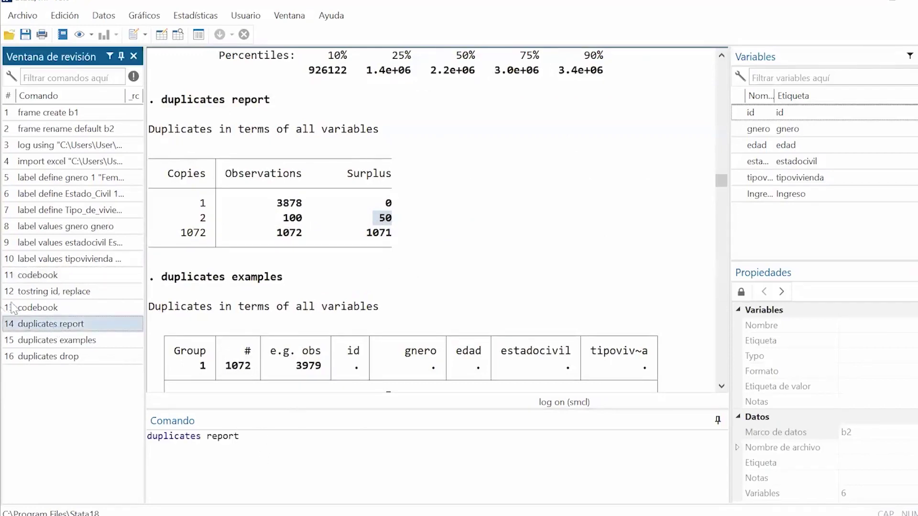
{"action": "left_click", "coordinate": [261, 444]}
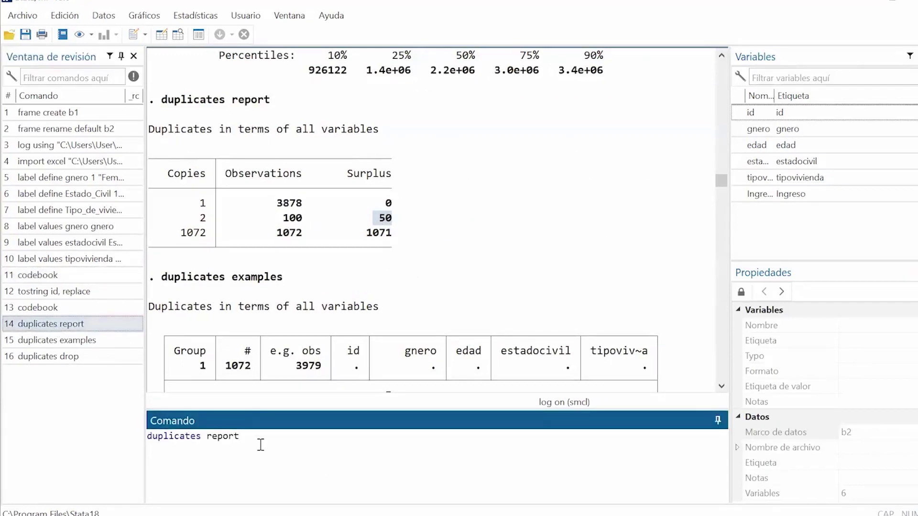
{"action": "key", "text": "Return"}
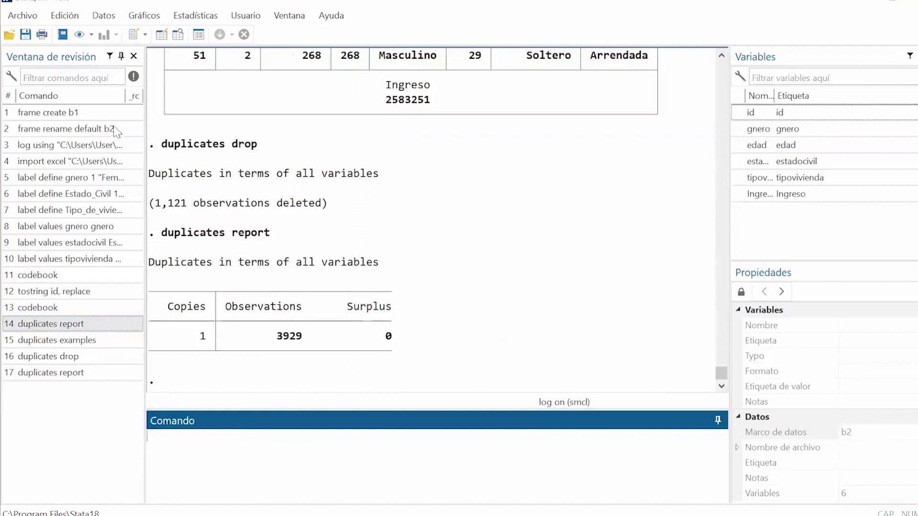
{"action": "left_click_drag", "start_coordinate": [161, 358], "coordinate": [369, 324]}
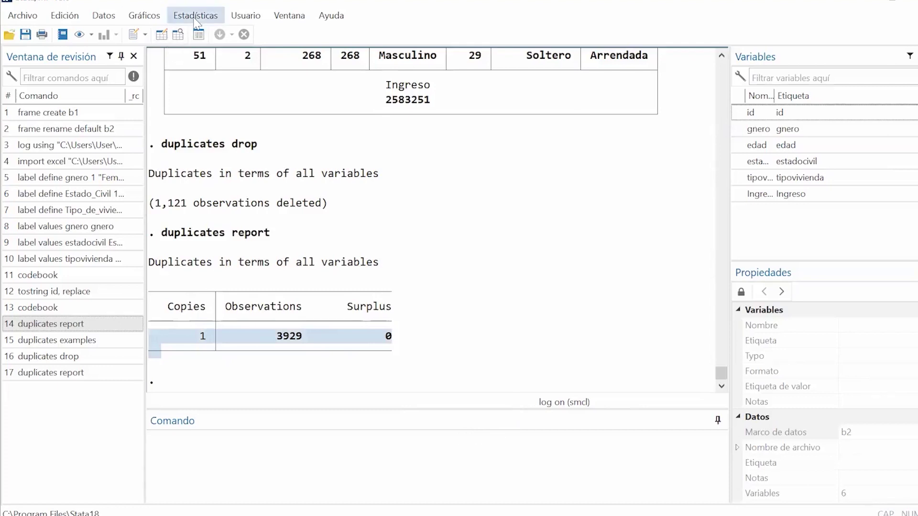
Step: Open the dataset in the data browser and save a snapshot of it labelled Copia temporal 1
{"action": "left_click", "coordinate": [177, 36]}
{"action": "mouse_move", "coordinate": [57, 488]}
{"action": "left_mouse_down"}
{"action": "mouse_move", "coordinate": [126, 487]}
{"action": "mouse_move", "coordinate": [58, 489]}
{"action": "left_mouse_up"}
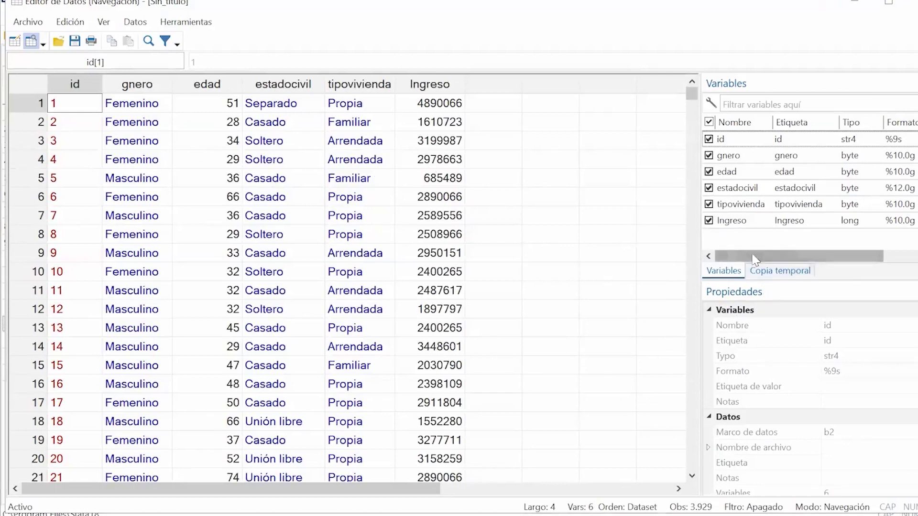
{"action": "left_click", "coordinate": [765, 272]}
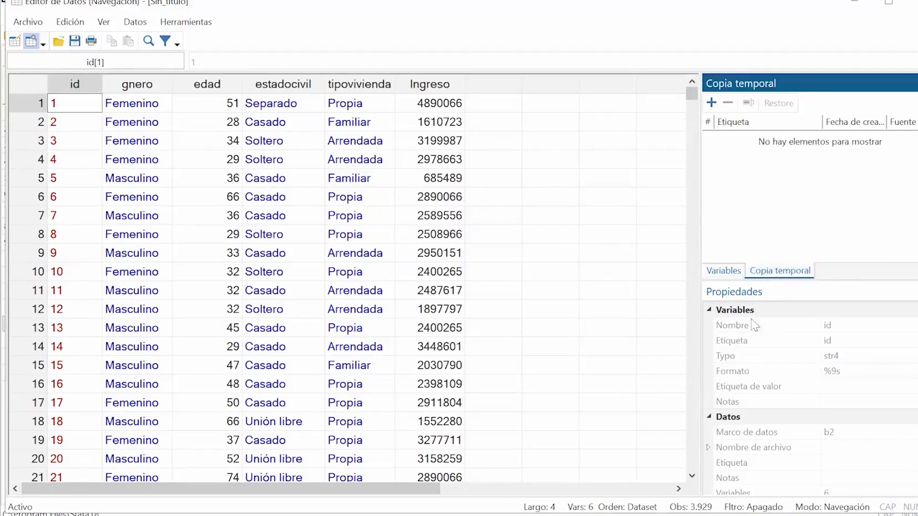
{"action": "left_click", "coordinate": [713, 103]}
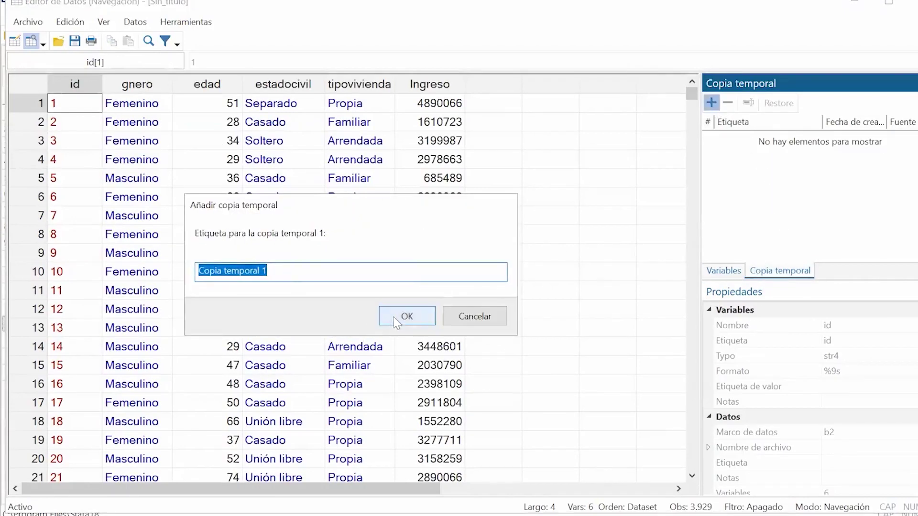
{"action": "left_click", "coordinate": [393, 317]}
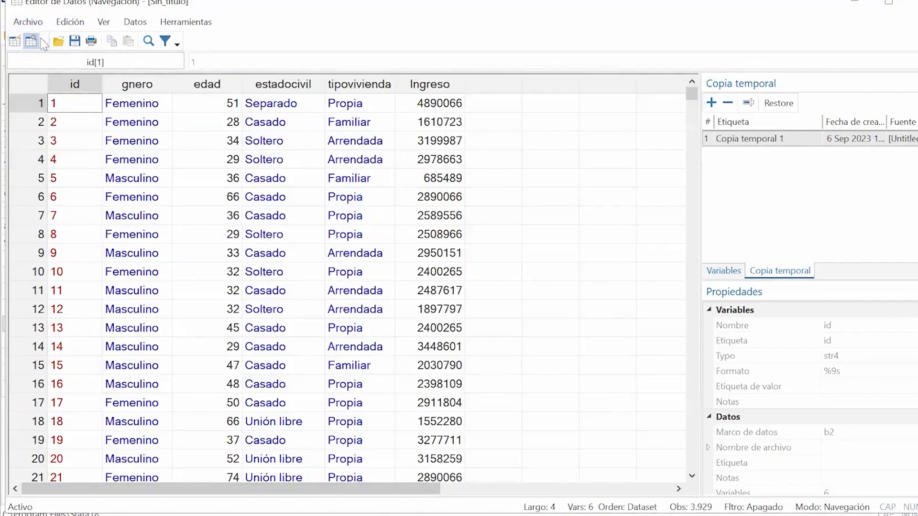
Step: Switch the data editor to edit mode and clear Ingreso in observation 2 and tipovivienda in observations 2 and 4
{"action": "left_click", "coordinate": [11, 43]}
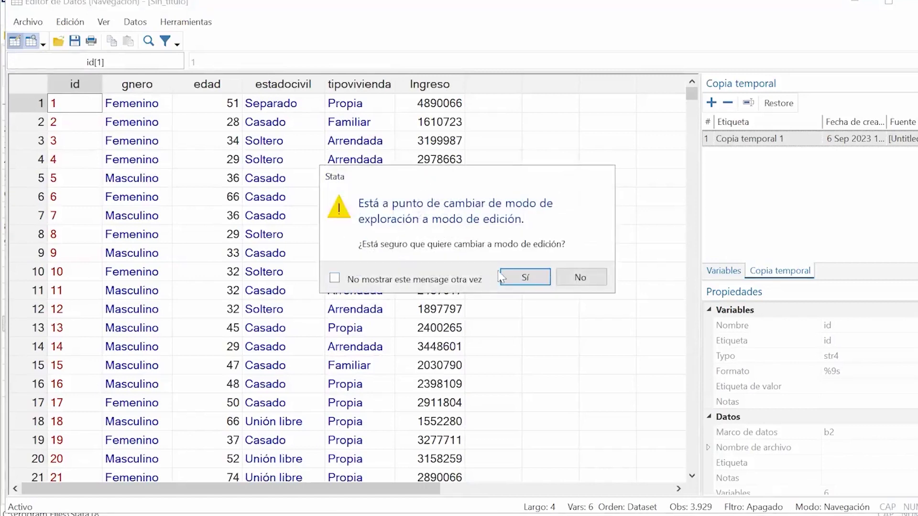
{"action": "left_click", "coordinate": [539, 277]}
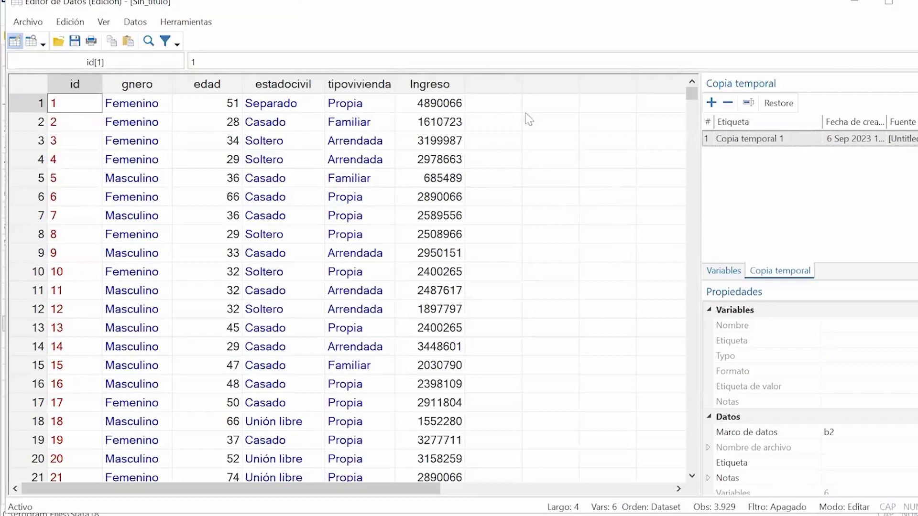
{"action": "left_click", "coordinate": [411, 124]}
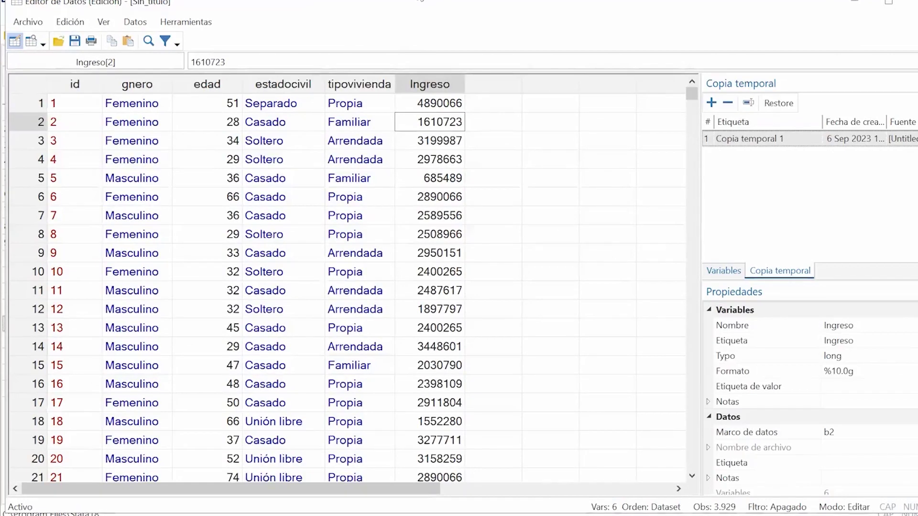
{"action": "key", "text": "BackSpace"}
{"action": "left_click", "coordinate": [360, 122]}
{"action": "key", "text": "BackSpace"}
{"action": "key", "text": "Return"}
{"action": "key", "text": "Down"}
{"action": "key", "text": "BackSpace"}
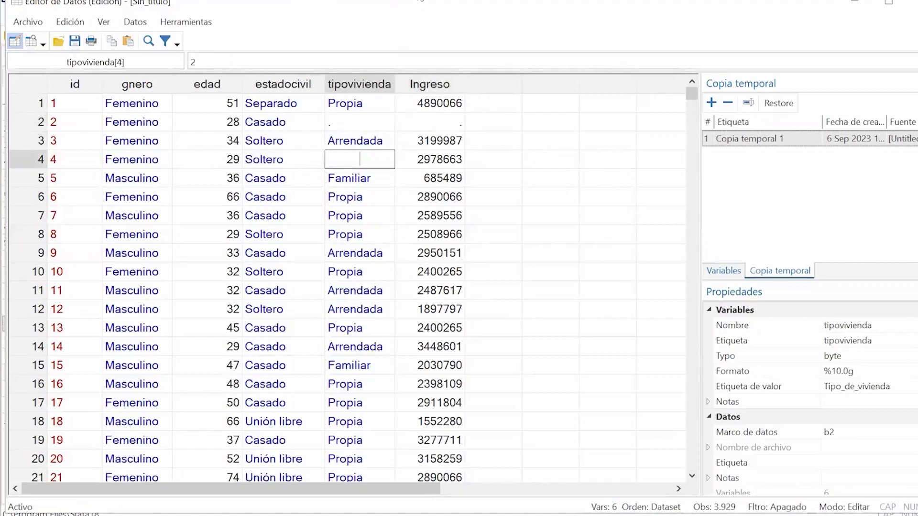
{"action": "key", "text": "Return"}
Step: Clear the estadocivil value of observation 5 and the edad value of observation 6
{"action": "key", "text": "Left"}
{"action": "key", "text": "BackSpace"}
{"action": "key", "text": "Left"}
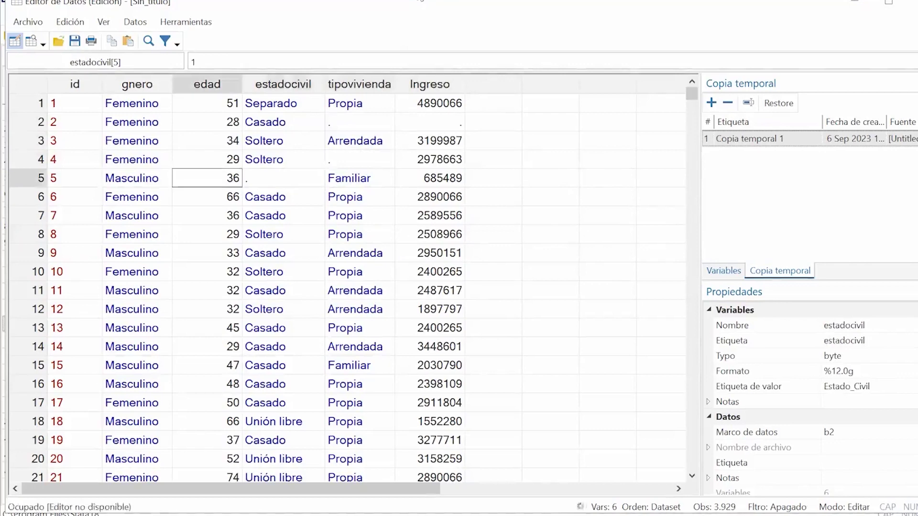
{"action": "key", "text": "Down"}
{"action": "key", "text": "BackSpace"}
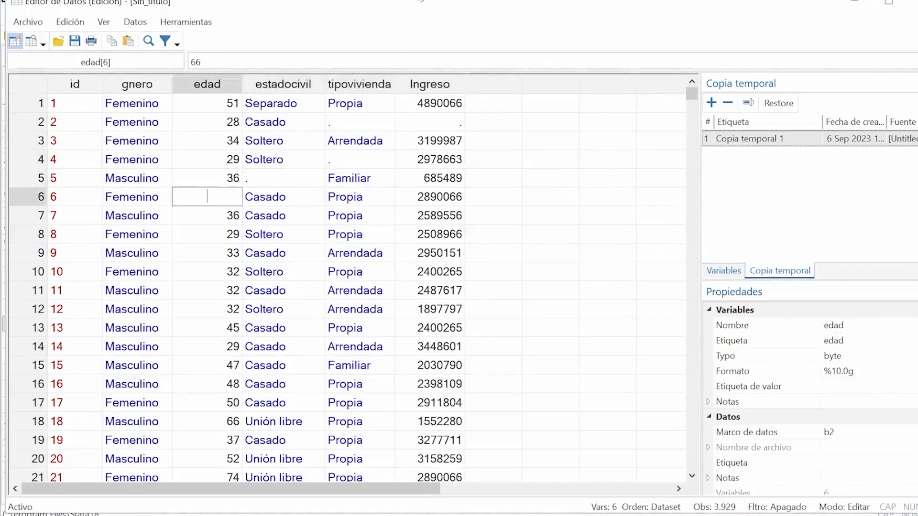
{"action": "key", "text": "Return"}
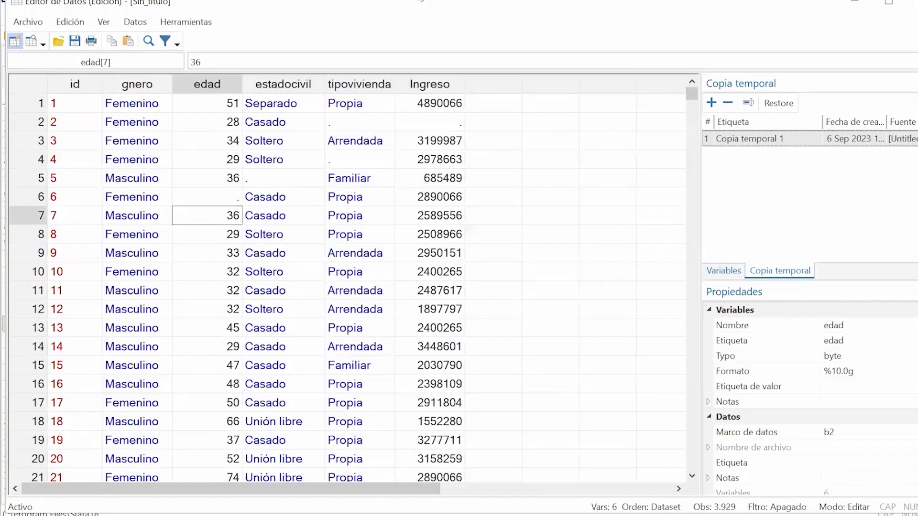
Step: Set edad to 5 in observations 8 and 10
{"action": "key", "text": "Down"}
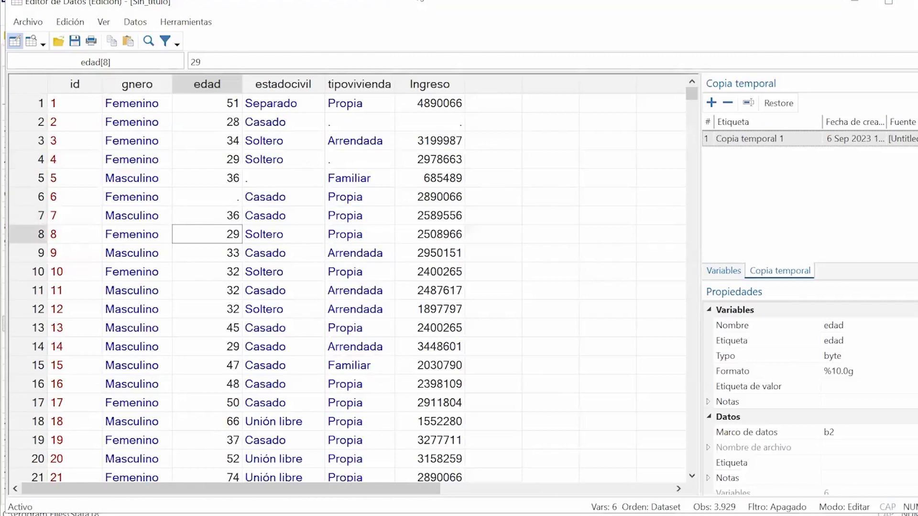
{"action": "type", "text": "5"}
{"action": "key", "text": "Return"}
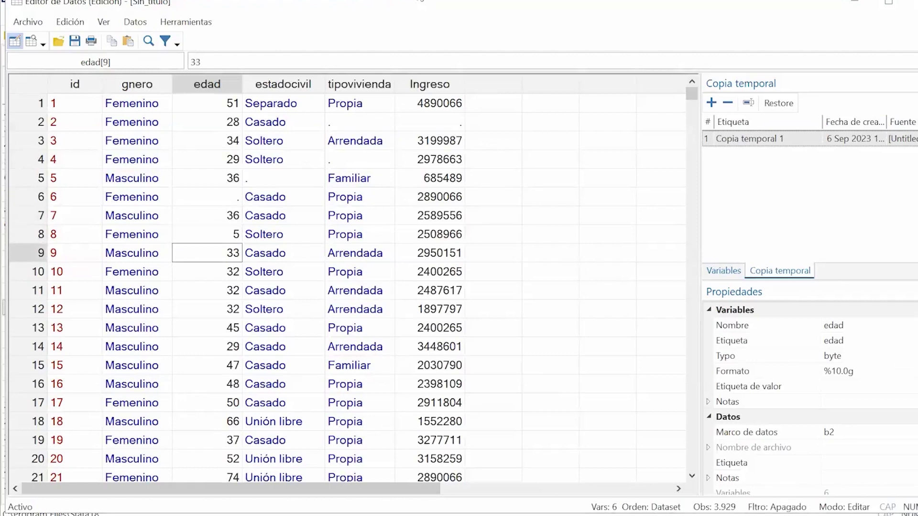
{"action": "key", "text": "Down"}
{"action": "type", "text": "5"}
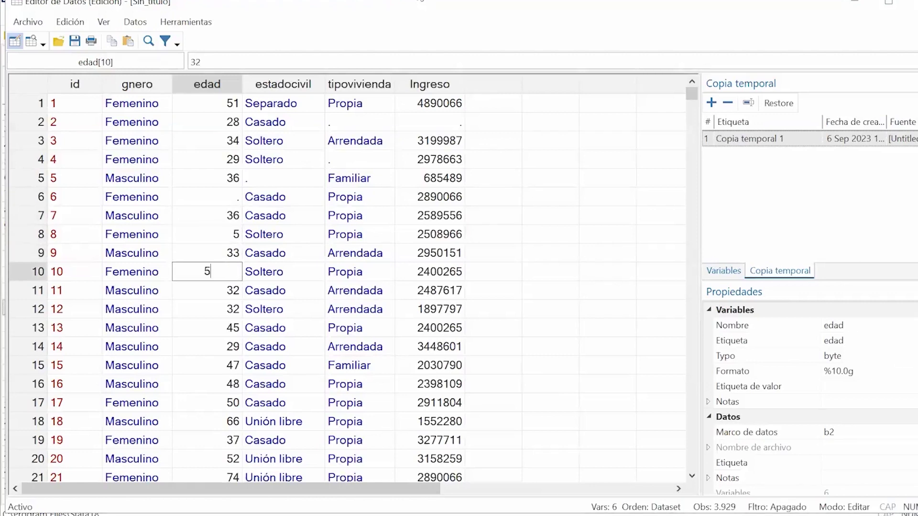
{"action": "key", "text": "Return"}
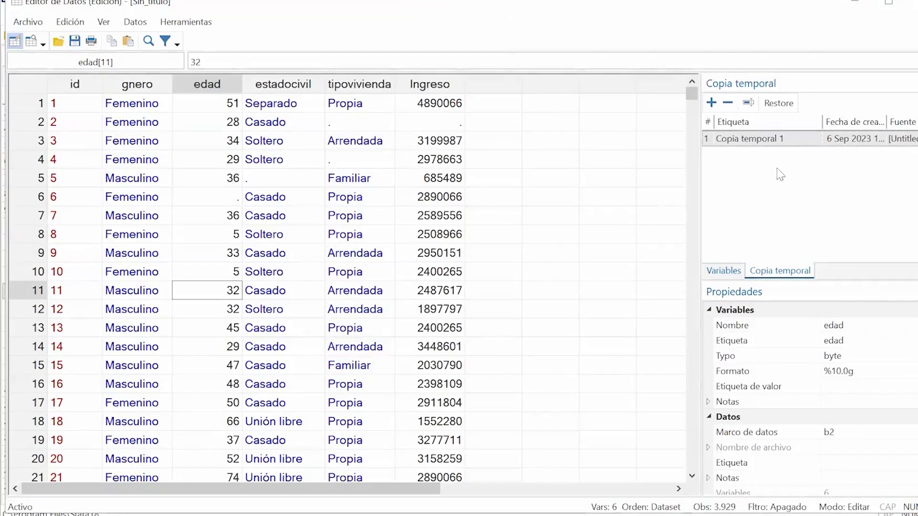
Step: Restore the dataset from the snapshot Copia temporal 1 and close the data editor
{"action": "left_click", "coordinate": [730, 141]}
{"action": "double_click", "coordinate": [731, 140]}
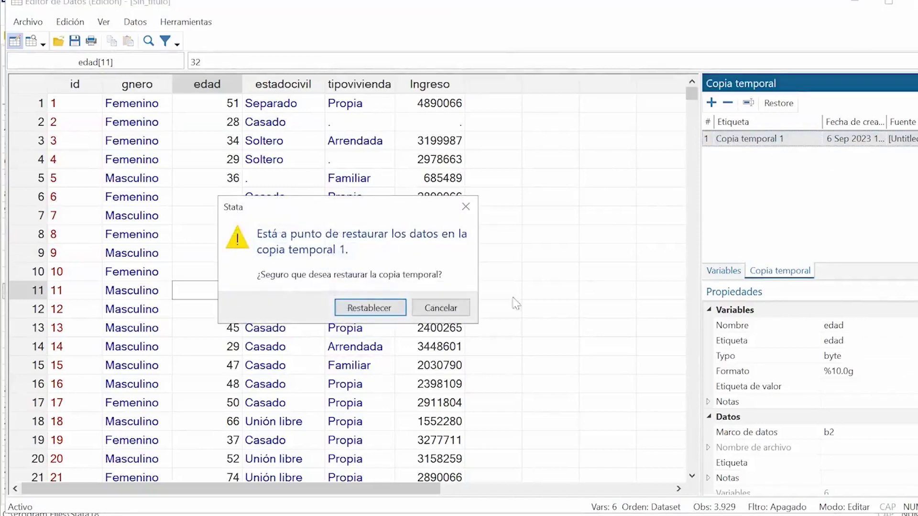
{"action": "left_click", "coordinate": [354, 310]}
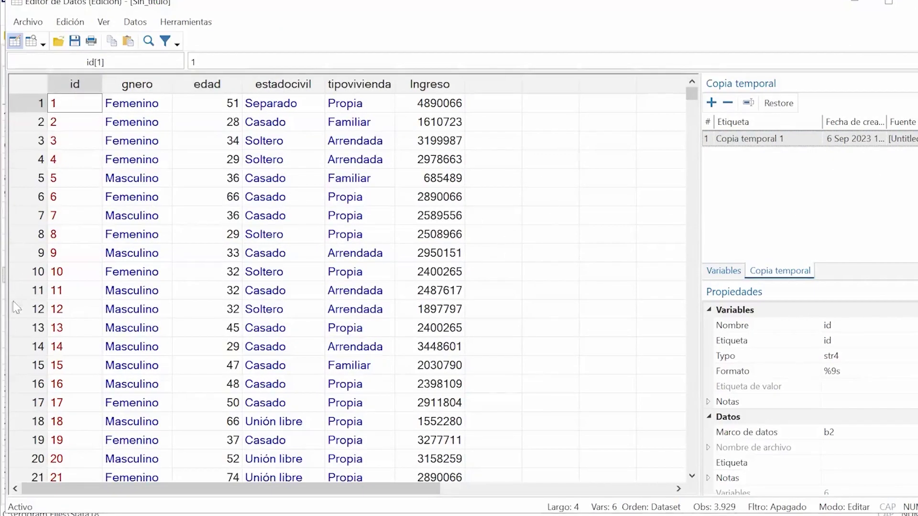
{"action": "mouse_move", "coordinate": [306, 497]}
{"action": "left_mouse_down"}
{"action": "mouse_move", "coordinate": [538, 496]}
{"action": "mouse_move", "coordinate": [306, 496]}
{"action": "left_mouse_up"}
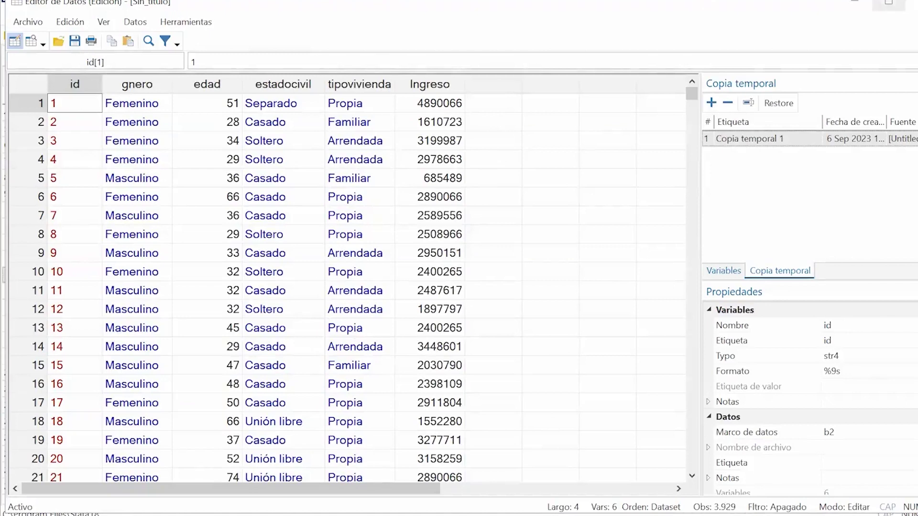
{"action": "left_click", "coordinate": [860, 9]}
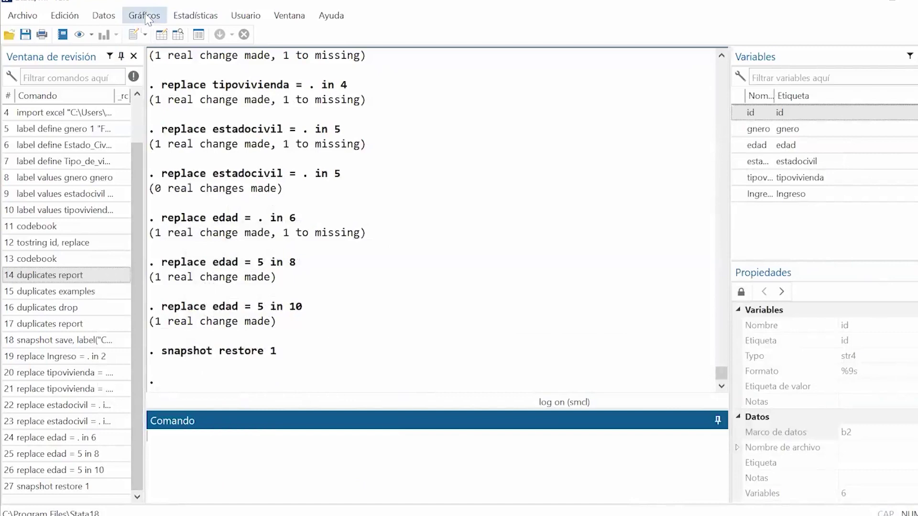
Step: Examine the available statistical analysis categories, including summaries, linear models, time series, multilevel, survival, SEM, multivariate and Lasso
{"action": "left_click", "coordinate": [200, 17]}
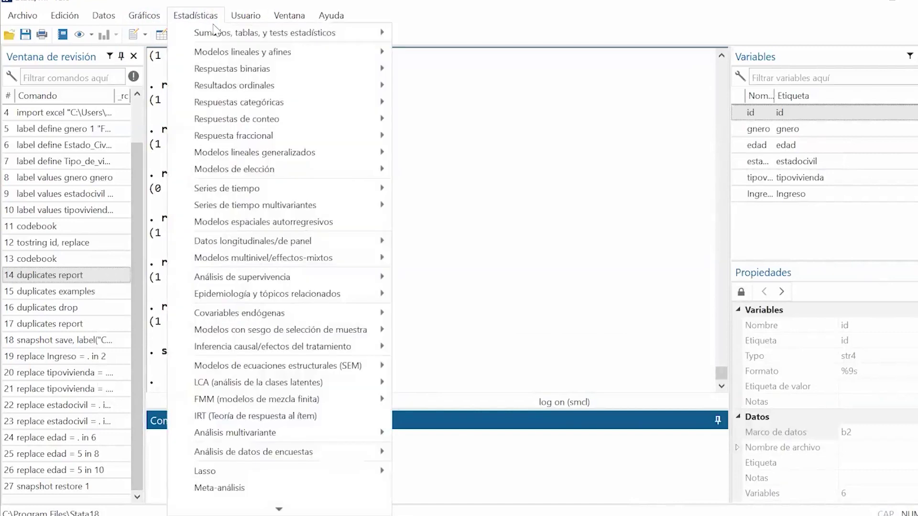
{"action": "mouse_move", "coordinate": [215, 33]}
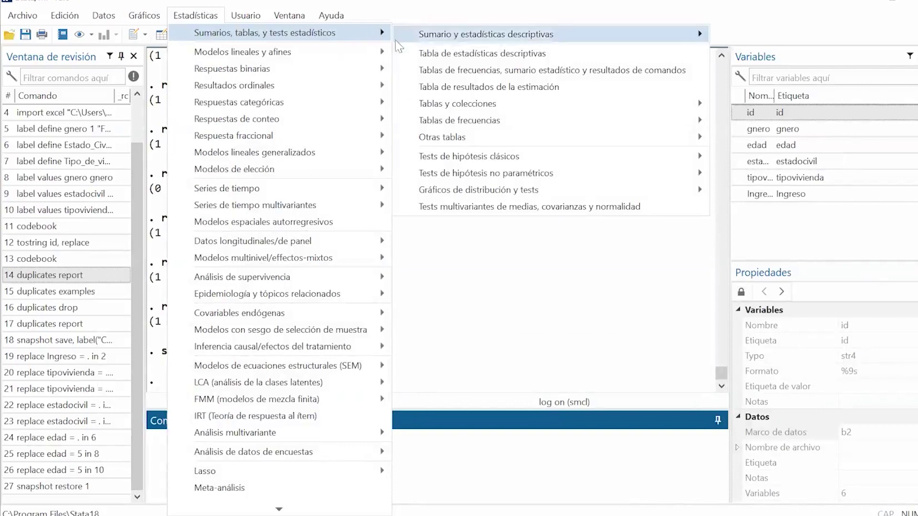
{"action": "mouse_move", "coordinate": [332, 15]}
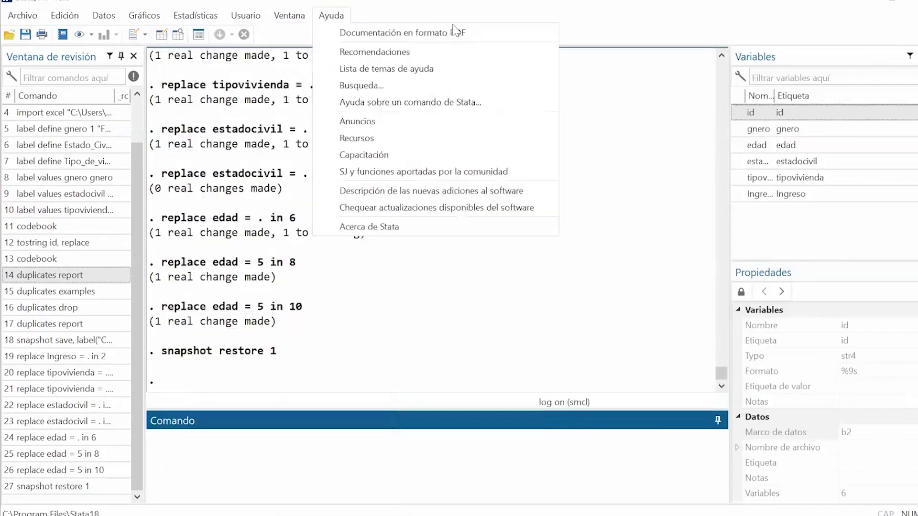
{"action": "left_click", "coordinate": [196, 16]}
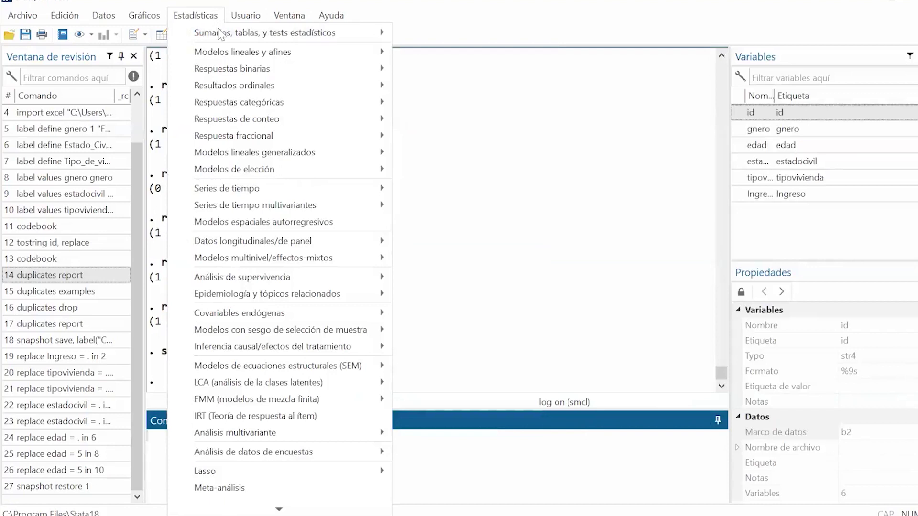
{"action": "mouse_move", "coordinate": [220, 35]}
{"action": "mouse_move", "coordinate": [279, 508]}
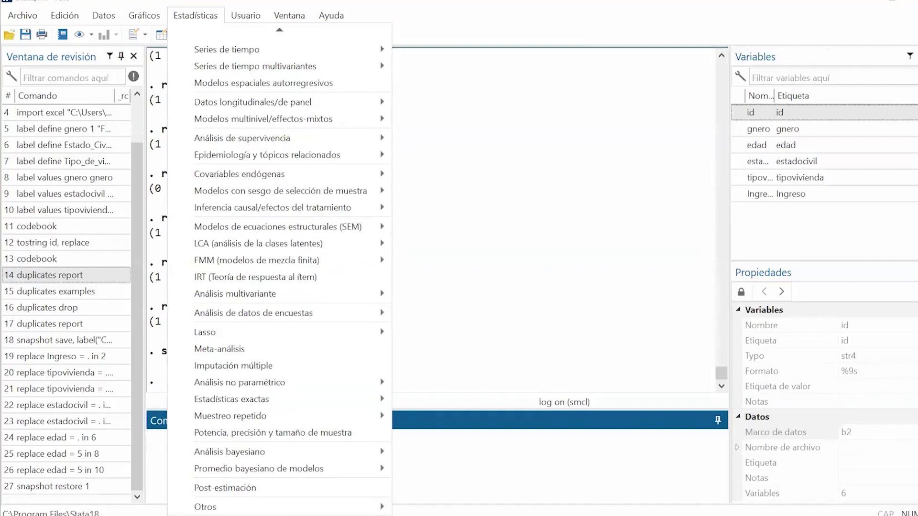
{"action": "mouse_move", "coordinate": [205, 507]}
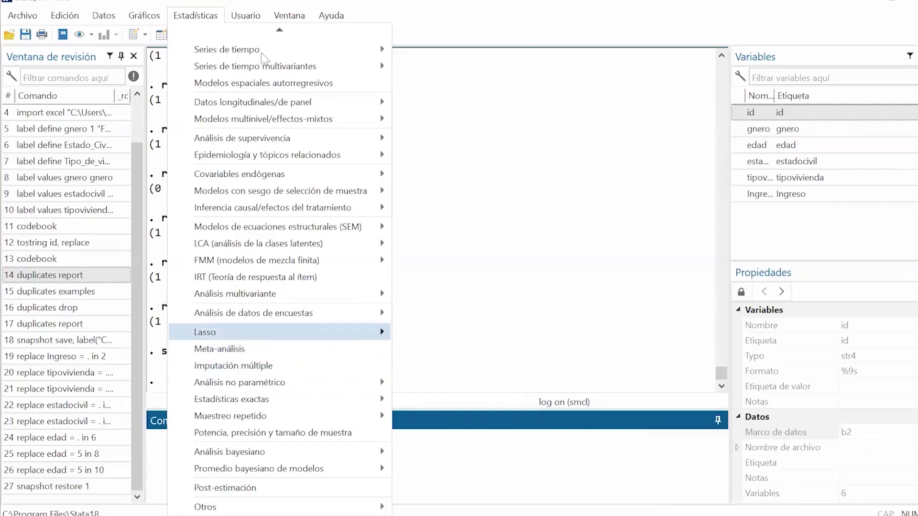
{"action": "mouse_move", "coordinate": [334, 143]}
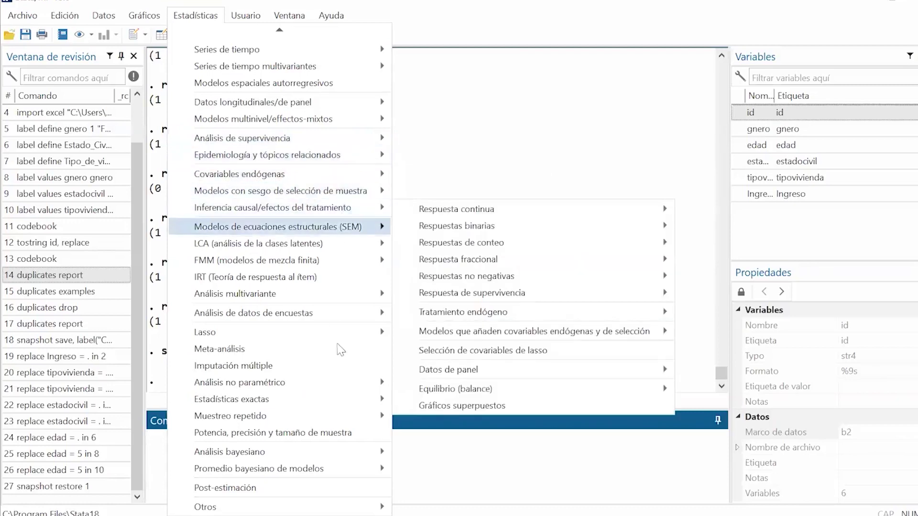
{"action": "mouse_move", "coordinate": [319, 297]}
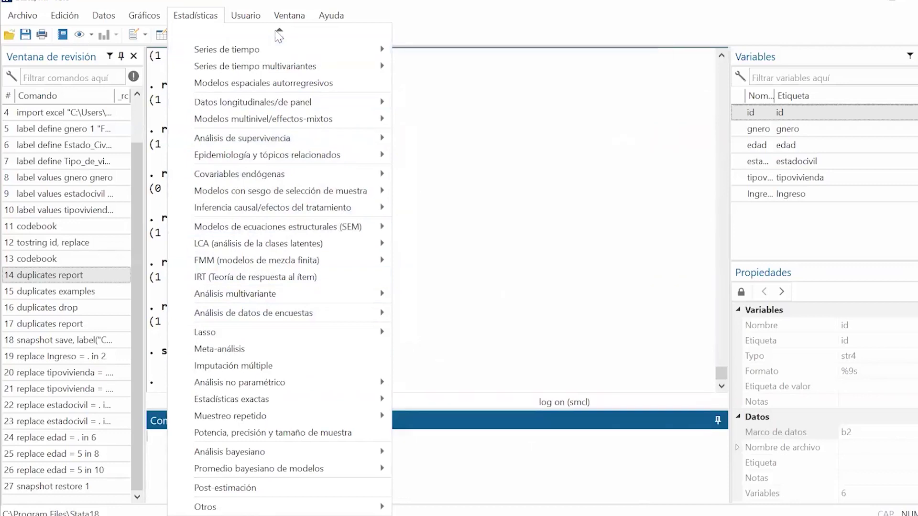
{"action": "mouse_move", "coordinate": [279, 32]}
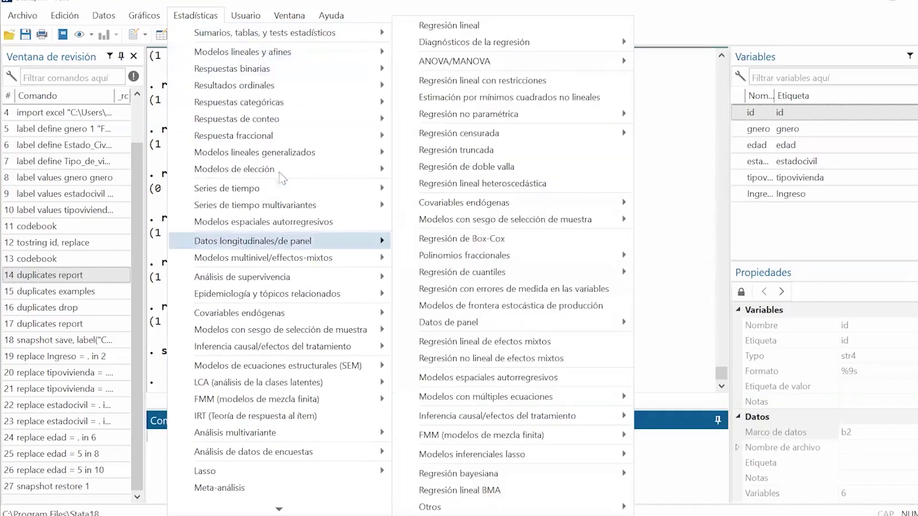
{"action": "mouse_move", "coordinate": [256, 194]}
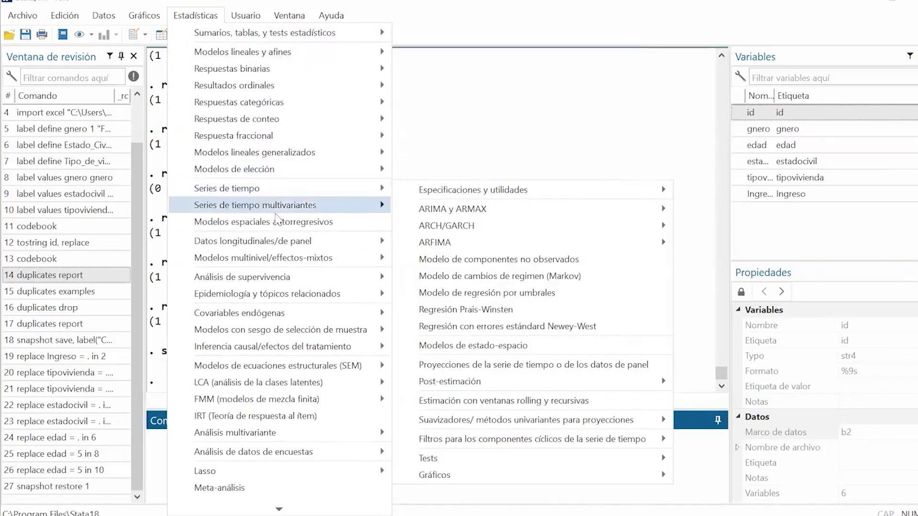
{"action": "mouse_move", "coordinate": [260, 257]}
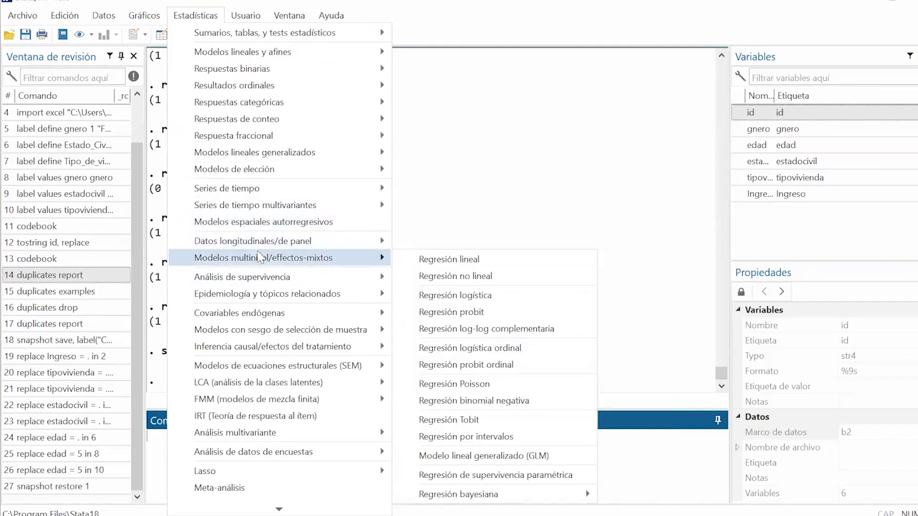
{"action": "mouse_move", "coordinate": [264, 276]}
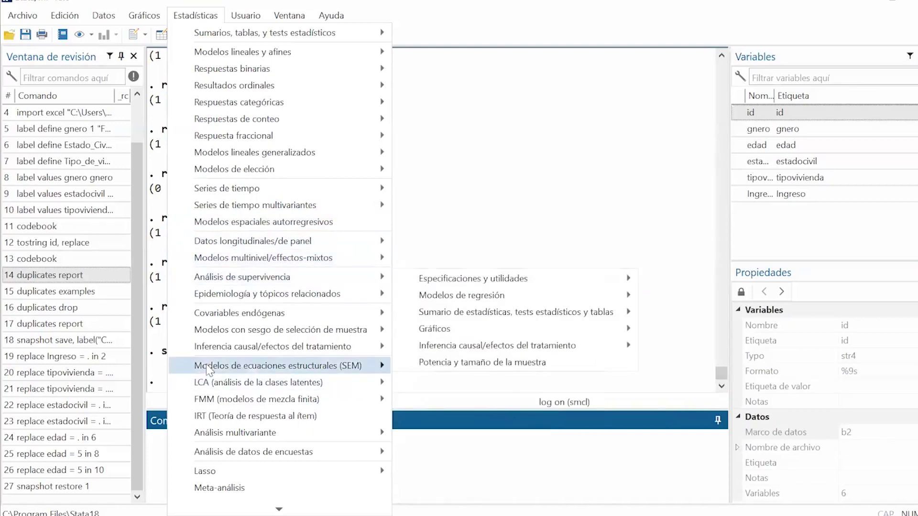
{"action": "mouse_move", "coordinate": [209, 370]}
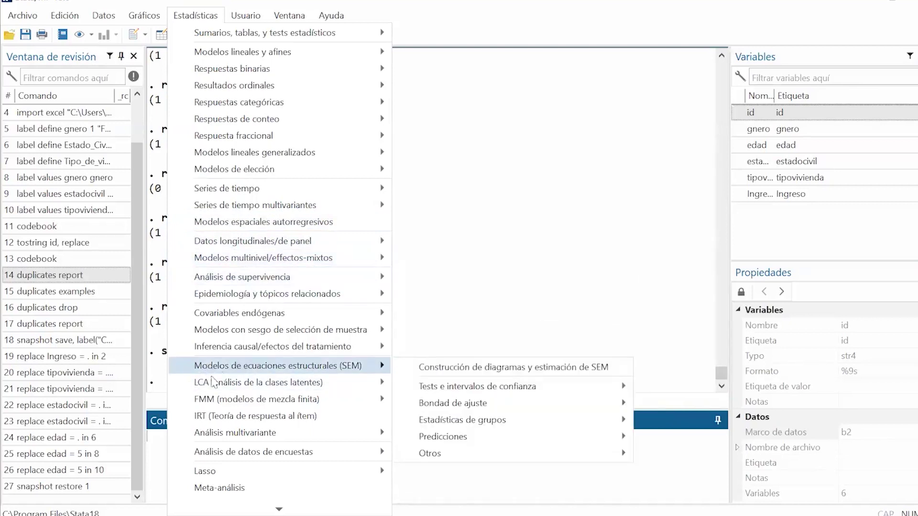
{"action": "mouse_move", "coordinate": [215, 471]}
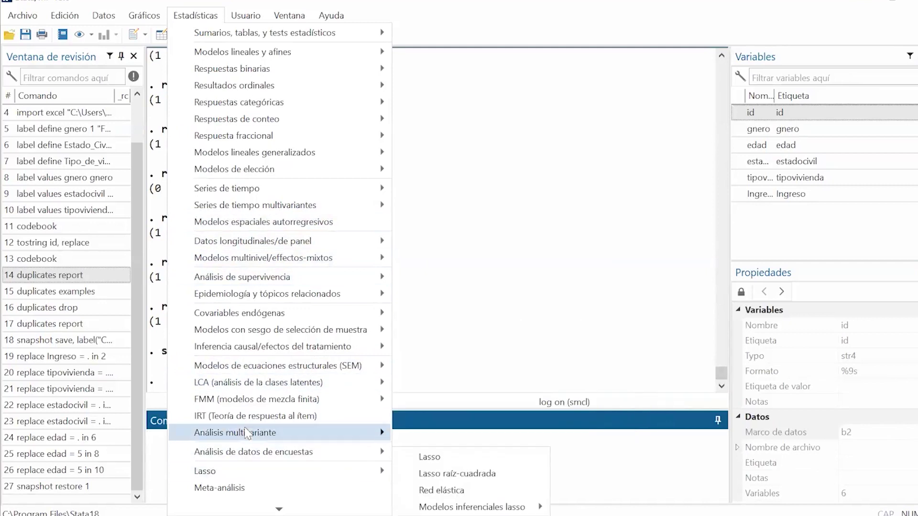
{"action": "mouse_move", "coordinate": [248, 385]}
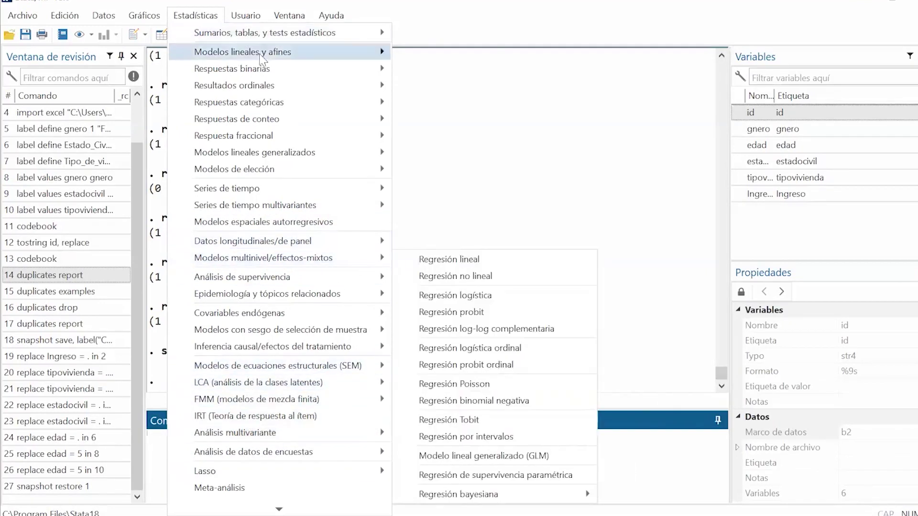
Step: Run the summarize command (Sumario de estadísticas) on the variable edad with the standard display
{"action": "mouse_move", "coordinate": [273, 51]}
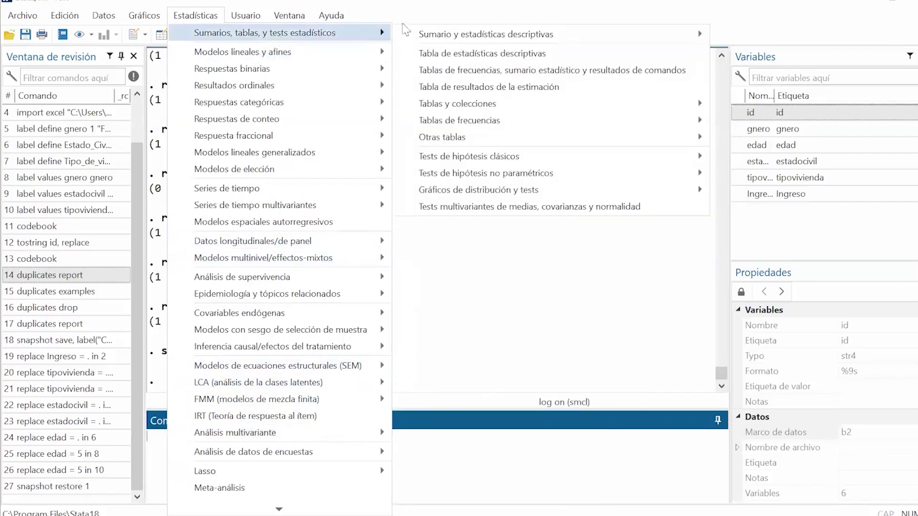
{"action": "mouse_move", "coordinate": [420, 31]}
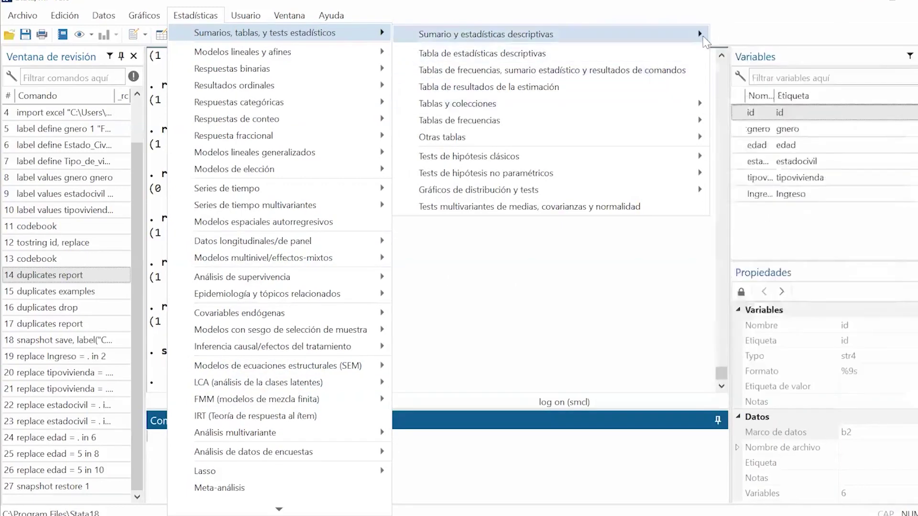
{"action": "mouse_move", "coordinate": [703, 38]}
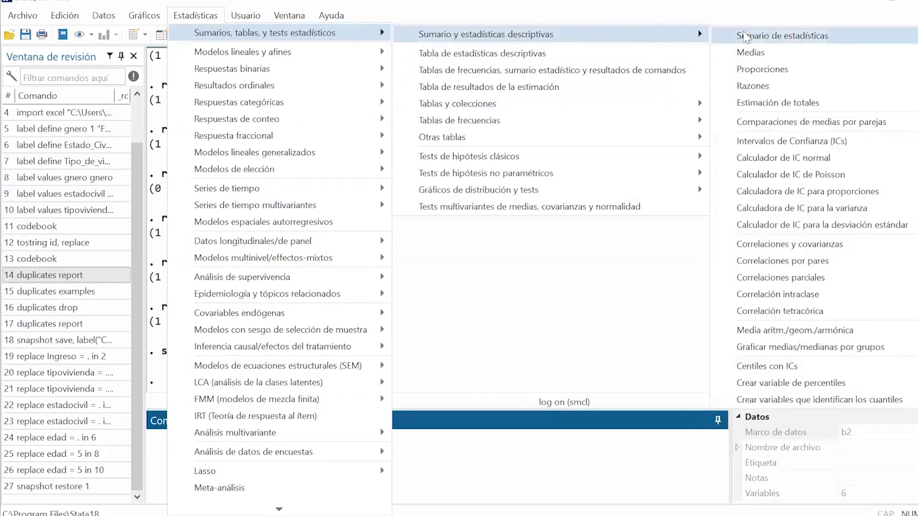
{"action": "left_click", "coordinate": [744, 36]}
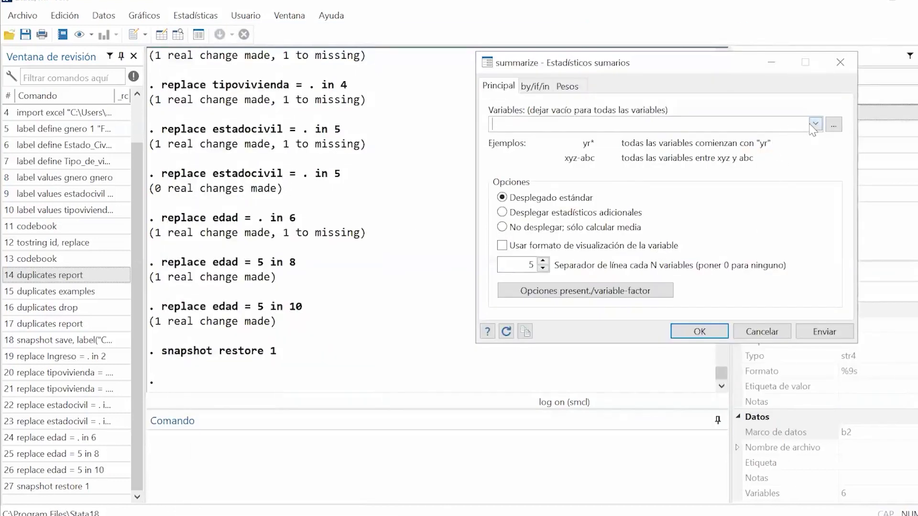
{"action": "left_click", "coordinate": [815, 124]}
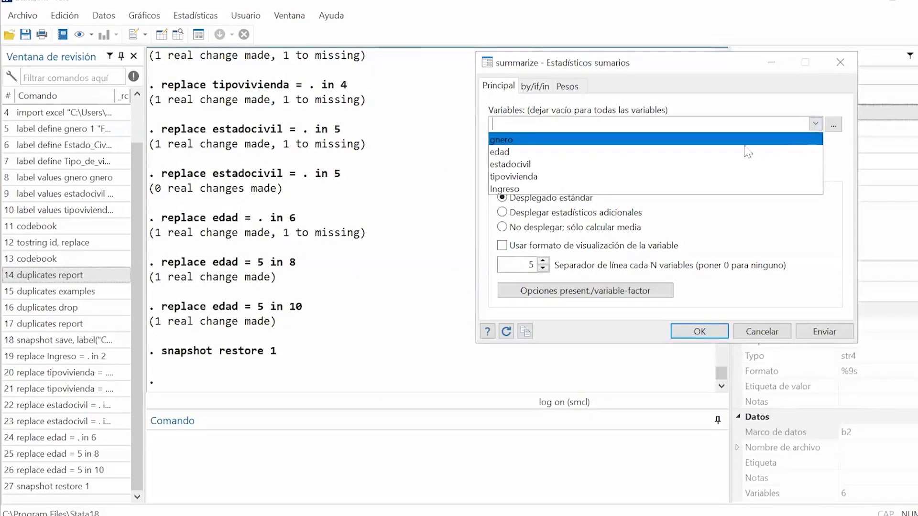
{"action": "left_click", "coordinate": [583, 152]}
{"action": "left_click", "coordinate": [738, 102]}
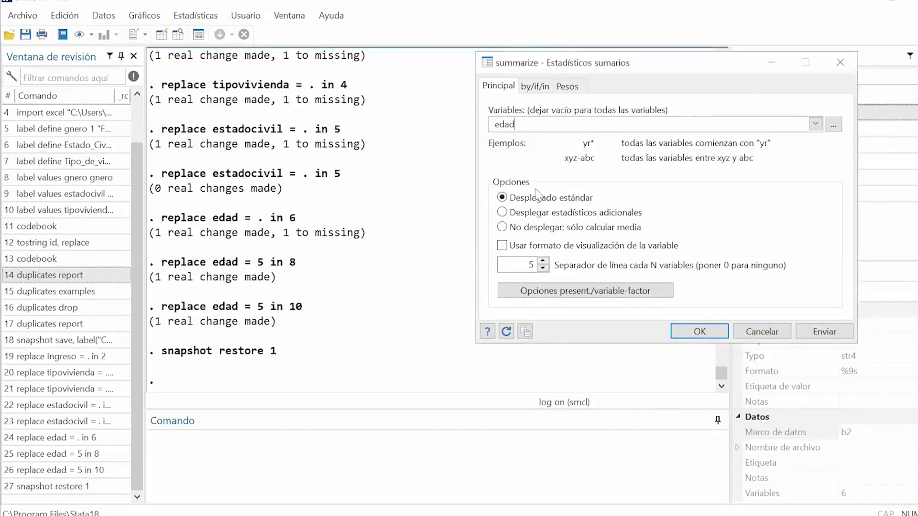
{"action": "left_click", "coordinate": [820, 332]}
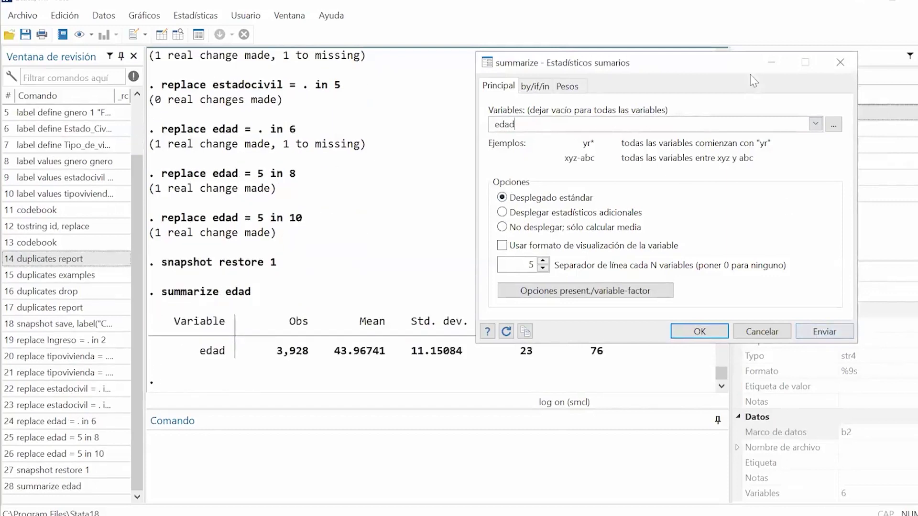
Step: Run summarize on edad again with additional statistics displayed, and review the detailed output
{"action": "left_click_drag", "start_coordinate": [690, 73], "coordinate": [755, 10]}
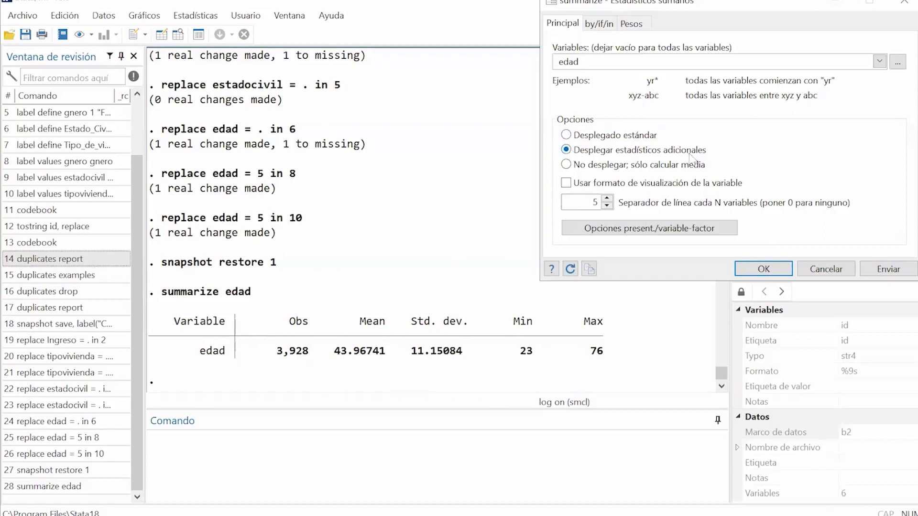
{"action": "left_click", "coordinate": [898, 271]}
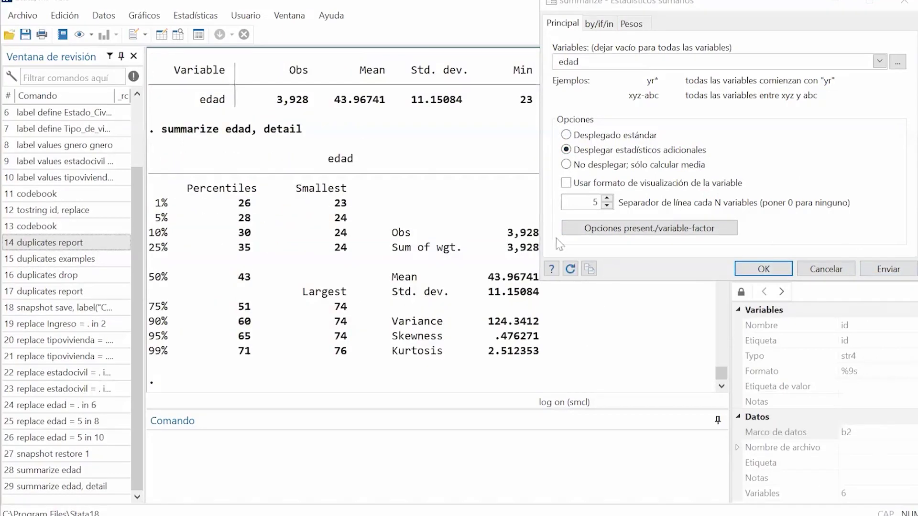
{"action": "scroll", "coordinate": [377, 201], "scroll_direction": "up", "scroll_amount": 1}
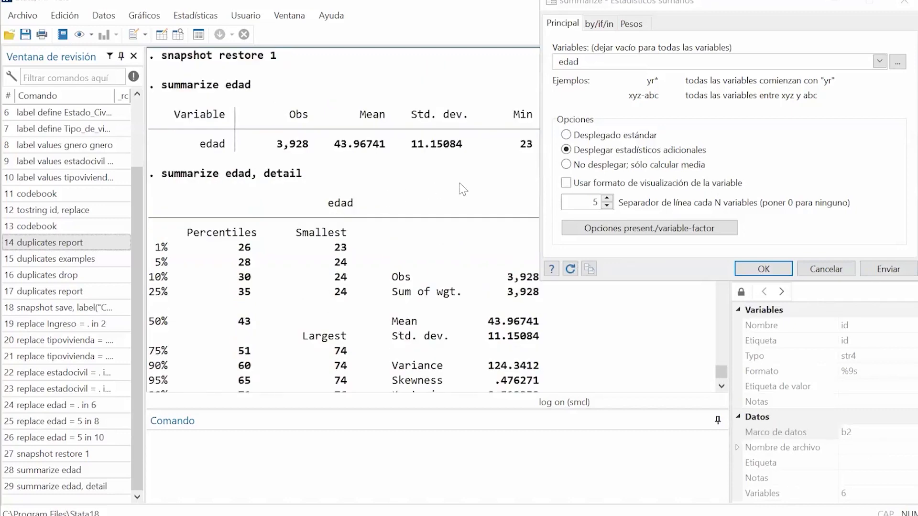
{"action": "scroll", "coordinate": [160, 243], "scroll_direction": "down", "scroll_amount": 1}
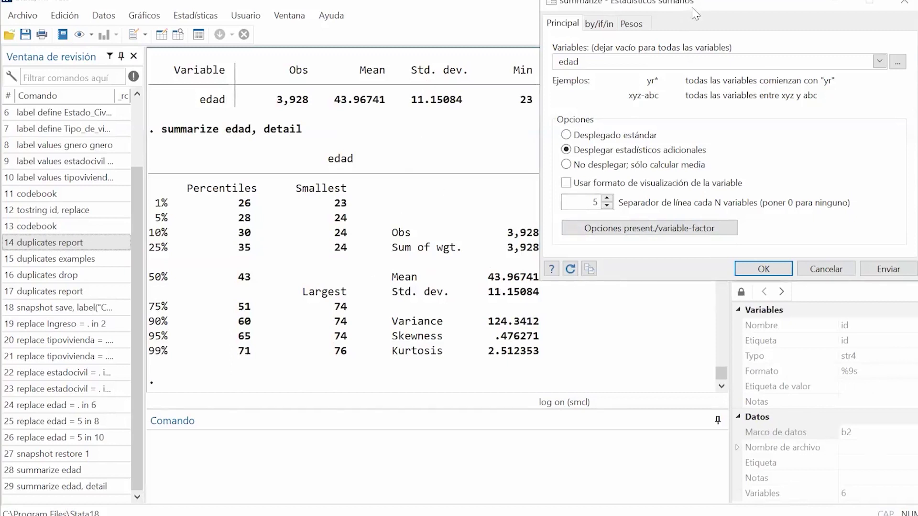
Step: Repeat the detailed edad summary by groups defined by estadocivil, and review the results for each group
{"action": "left_click_drag", "start_coordinate": [693, 8], "coordinate": [707, 26]}
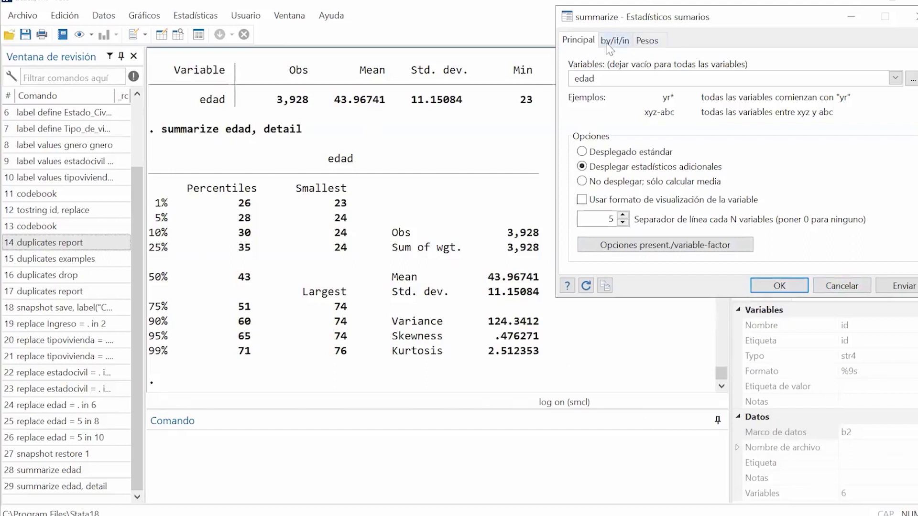
{"action": "left_click_drag", "start_coordinate": [636, 22], "coordinate": [617, 43]}
{"action": "left_click", "coordinate": [596, 62]}
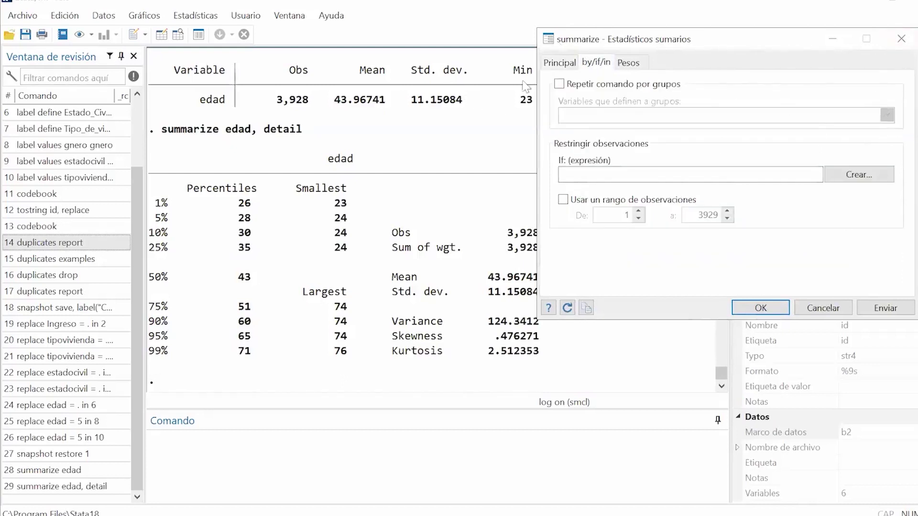
{"action": "left_click", "coordinate": [559, 85]}
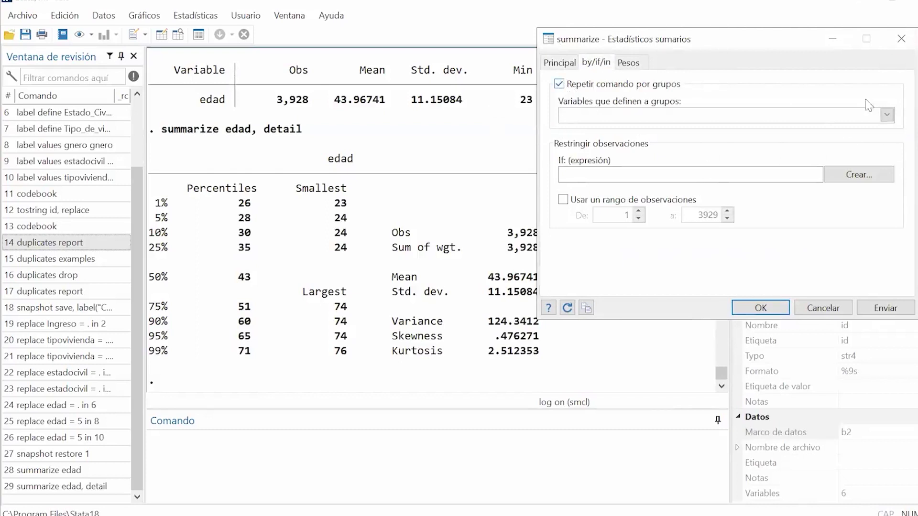
{"action": "left_click", "coordinate": [887, 115]}
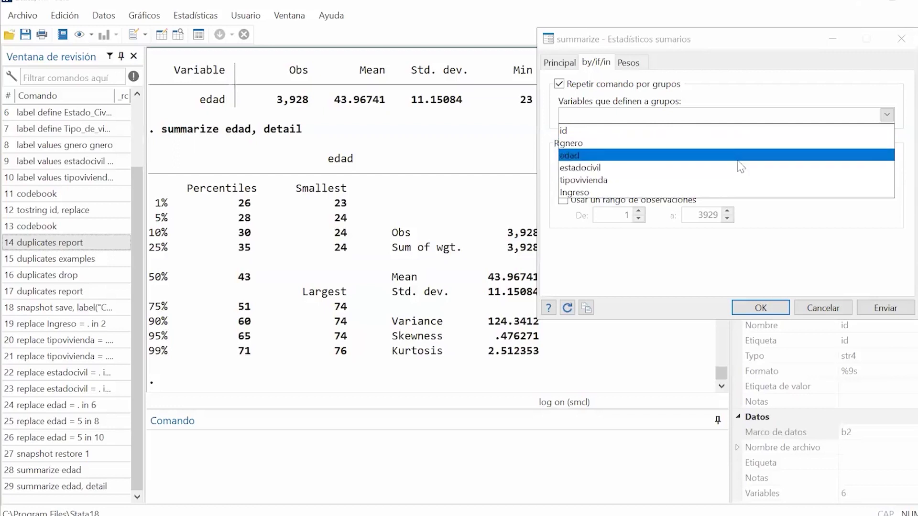
{"action": "left_click", "coordinate": [656, 168]}
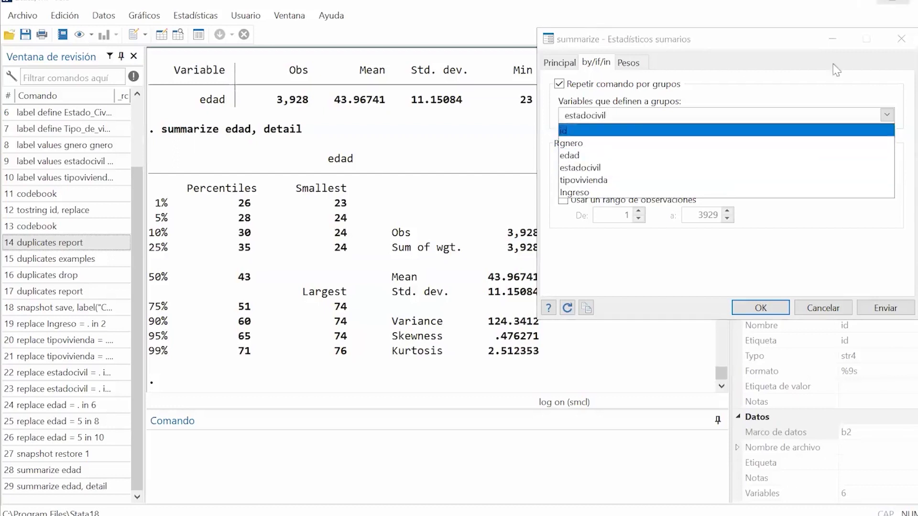
{"action": "left_click", "coordinate": [761, 106]}
{"action": "left_click", "coordinate": [556, 62]}
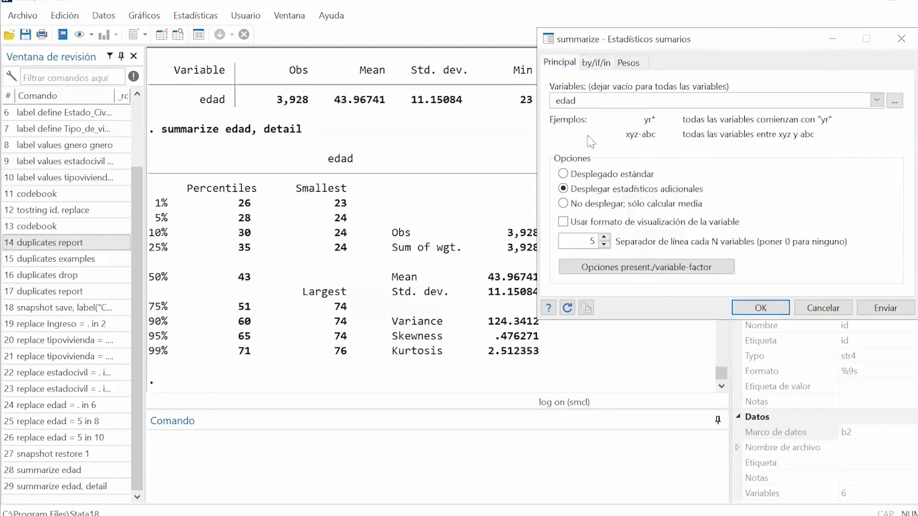
{"action": "left_click", "coordinate": [596, 63]}
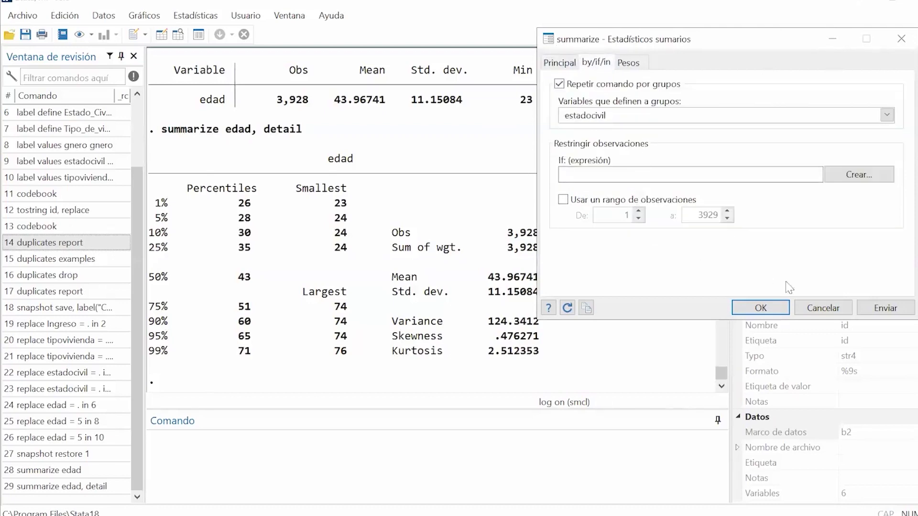
{"action": "left_click", "coordinate": [880, 312]}
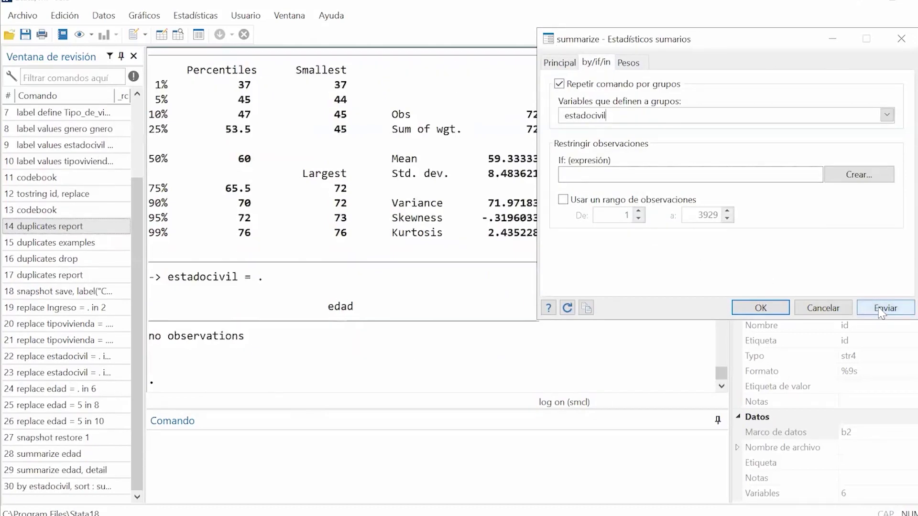
{"action": "scroll", "coordinate": [287, 210], "scroll_direction": "up", "scroll_amount": 10}
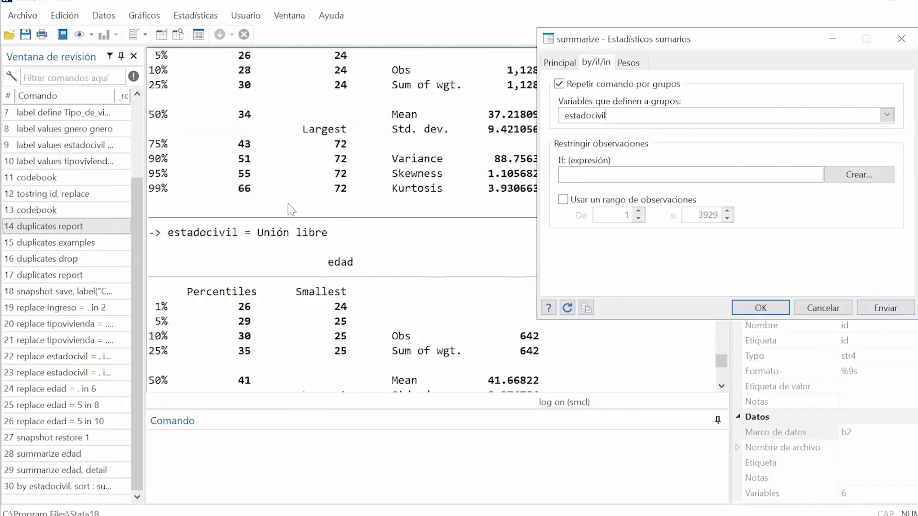
Step: Examine the detailed edad statistics for each estadocivil group, comparing Casado, Separado, Soltero, Unión libre and Viudo
{"action": "scroll", "coordinate": [292, 211], "scroll_direction": "up", "scroll_amount": 10}
{"action": "scroll", "coordinate": [291, 211], "scroll_direction": "down", "scroll_amount": 5}
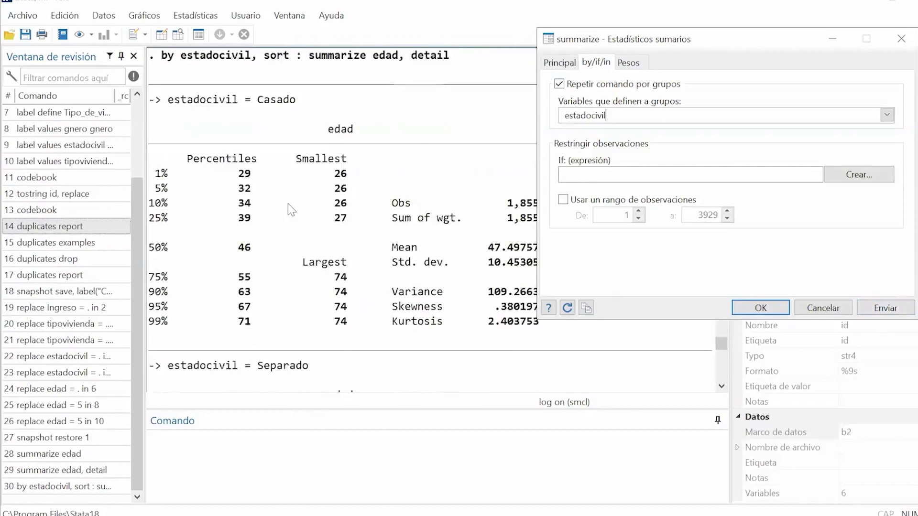
{"action": "scroll", "coordinate": [291, 210], "scroll_direction": "up", "scroll_amount": 3}
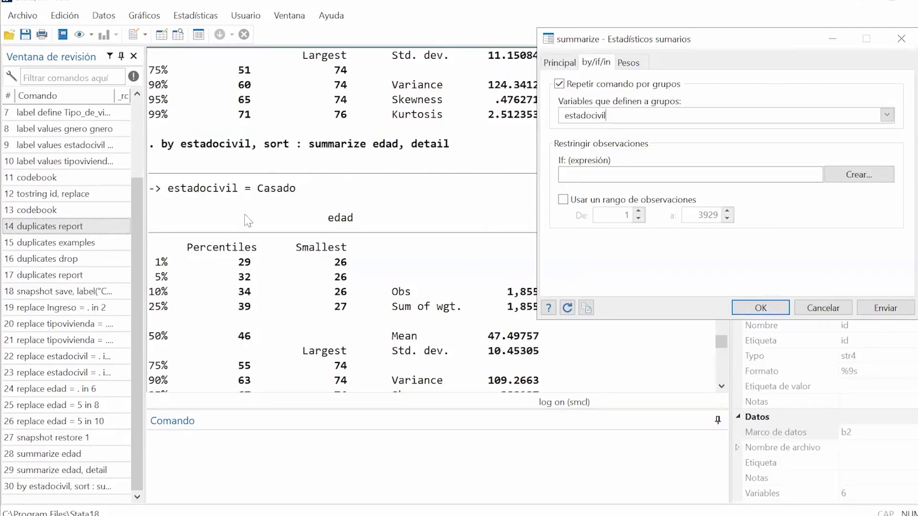
{"action": "scroll", "coordinate": [287, 198], "scroll_direction": "down", "scroll_amount": 4}
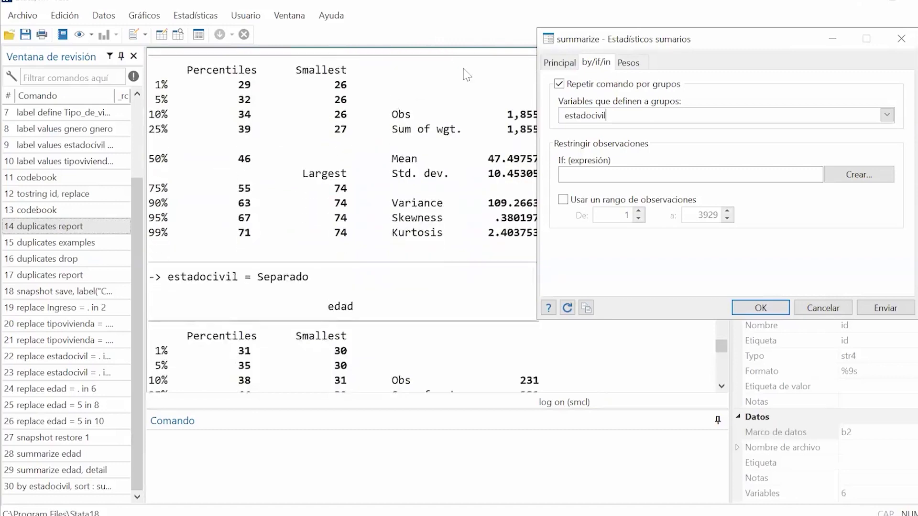
{"action": "left_click_drag", "start_coordinate": [629, 45], "coordinate": [725, 26]}
{"action": "scroll", "coordinate": [553, 161], "scroll_direction": "up", "scroll_amount": 2}
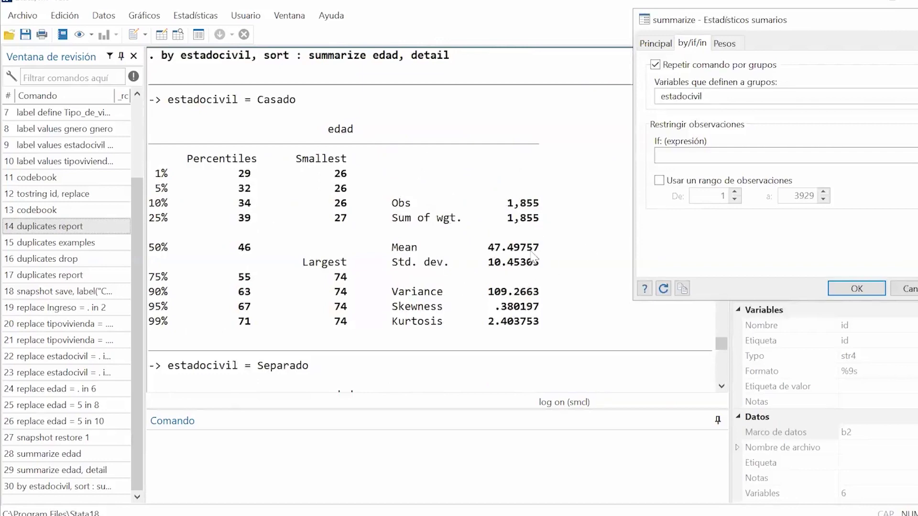
{"action": "scroll", "coordinate": [580, 242], "scroll_direction": "down", "scroll_amount": 6}
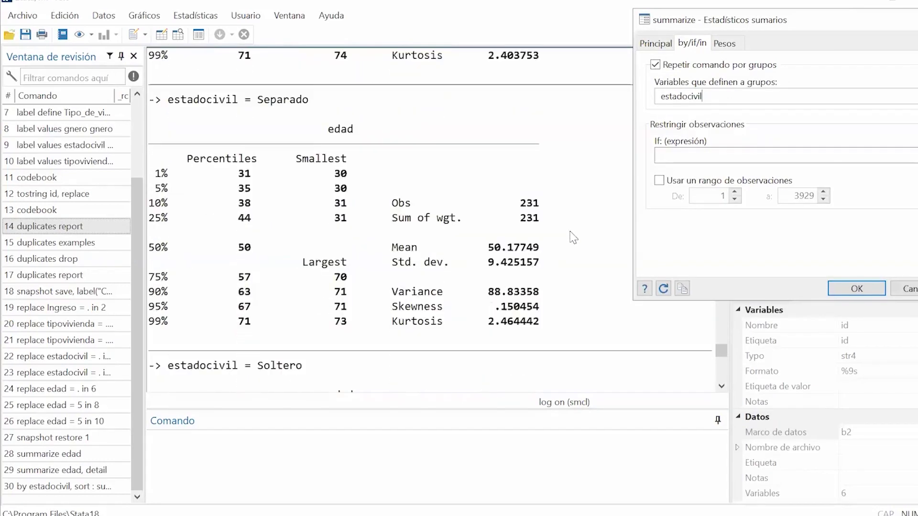
{"action": "scroll", "coordinate": [412, 249], "scroll_direction": "down", "scroll_amount": 1}
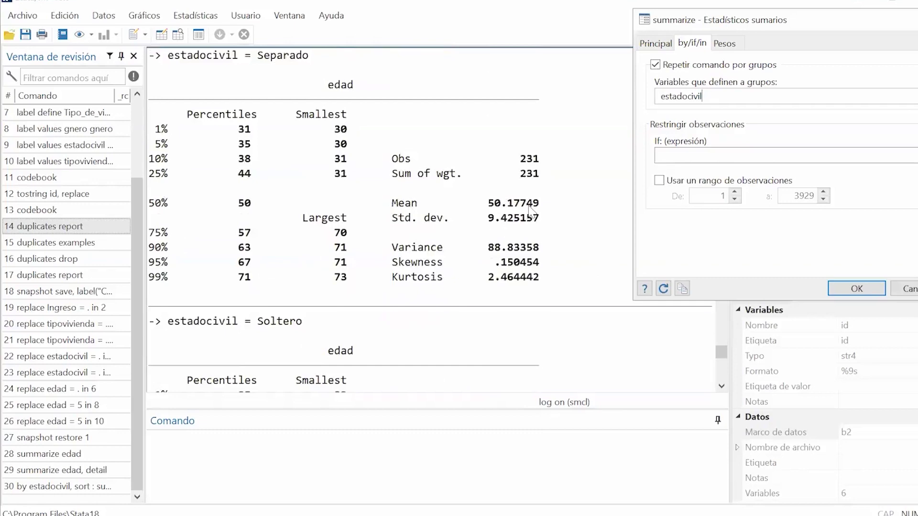
{"action": "scroll", "coordinate": [530, 210], "scroll_direction": "down", "scroll_amount": 2}
{"action": "scroll", "coordinate": [528, 211], "scroll_direction": "down", "scroll_amount": 2}
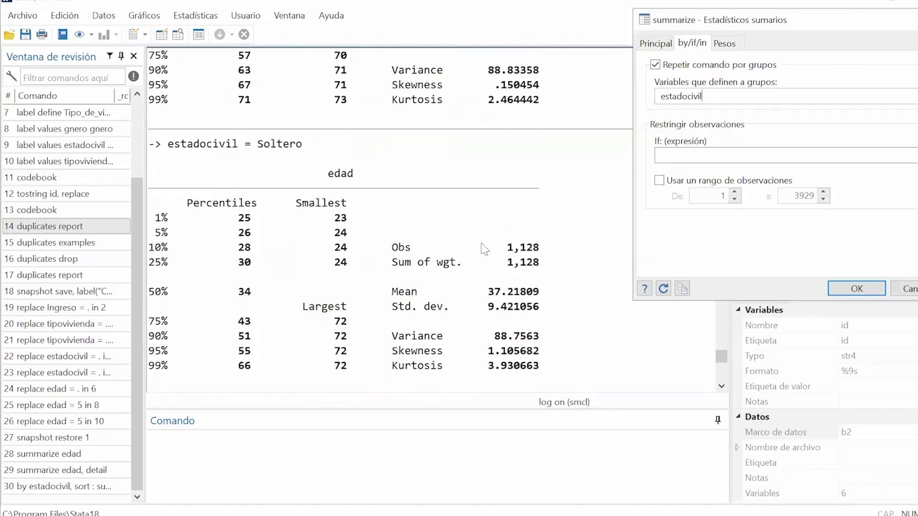
{"action": "scroll", "coordinate": [502, 267], "scroll_direction": "down", "scroll_amount": 6}
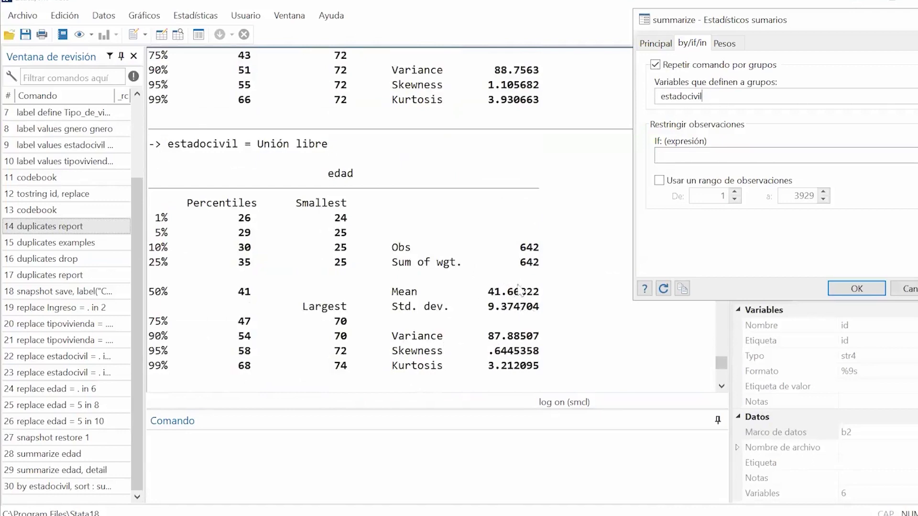
{"action": "scroll", "coordinate": [509, 297], "scroll_direction": "down", "scroll_amount": 1}
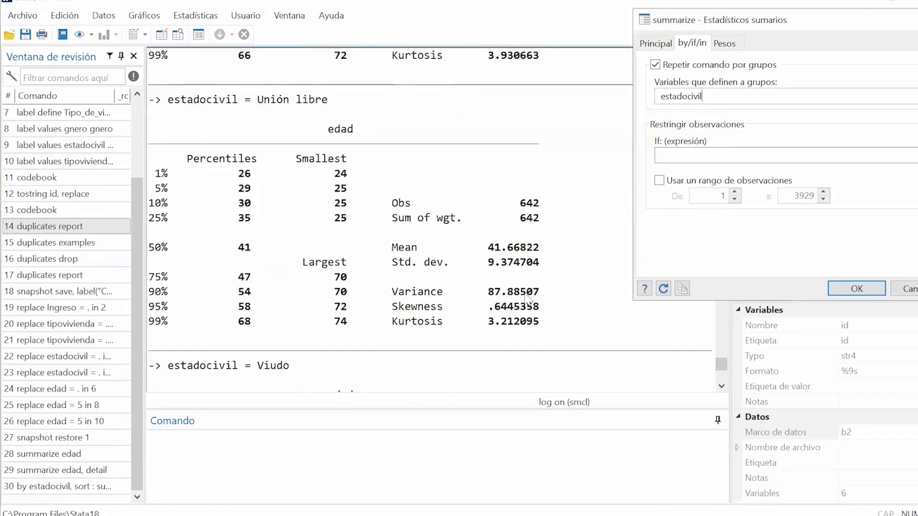
{"action": "scroll", "coordinate": [516, 271], "scroll_direction": "down", "scroll_amount": 4}
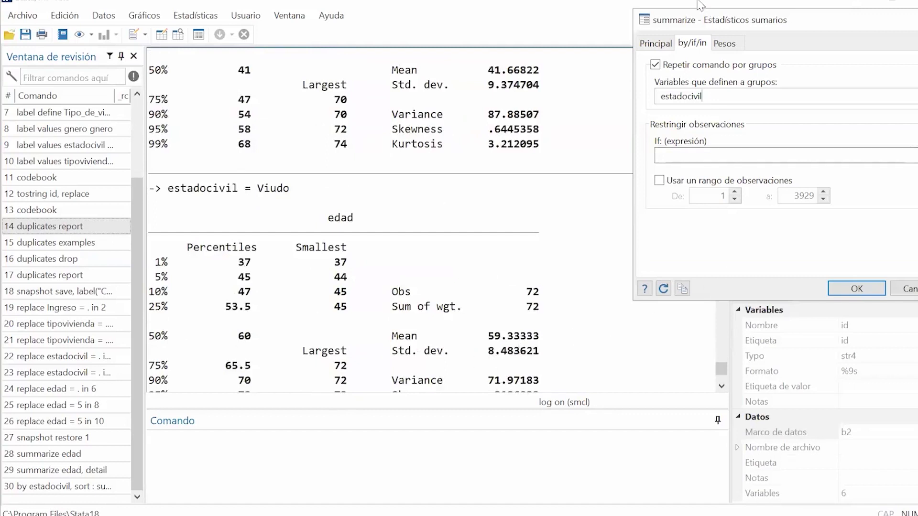
Step: Replace the grouping variable estadocivil with gnero and rerun the detailed edad summary by groups
{"action": "left_click_drag", "start_coordinate": [703, 33], "coordinate": [498, 71]}
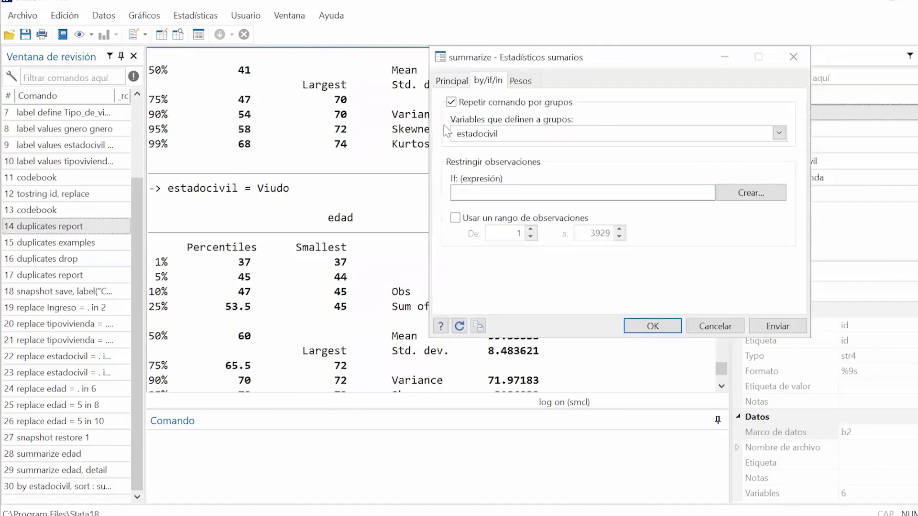
{"action": "double_click", "coordinate": [536, 133]}
{"action": "key", "text": "Delete"}
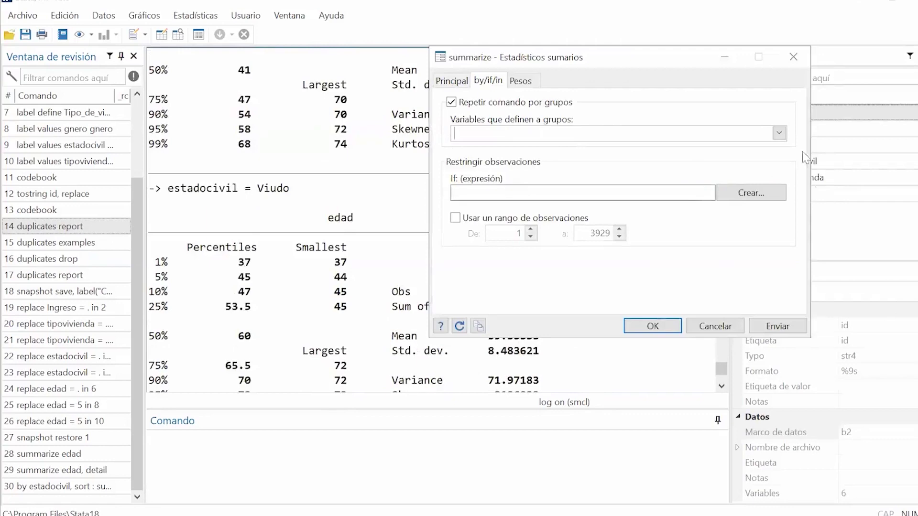
{"action": "left_click", "coordinate": [779, 133]}
{"action": "left_click", "coordinate": [516, 161]}
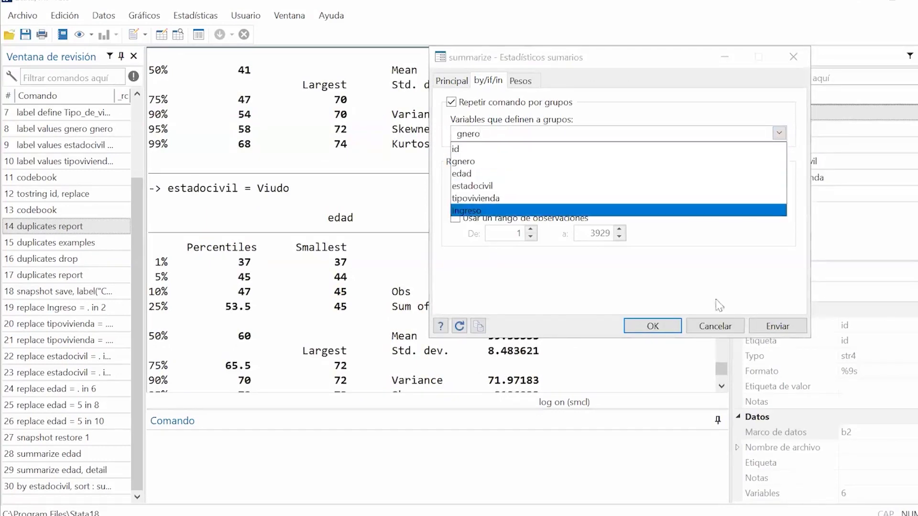
{"action": "left_click", "coordinate": [770, 328]}
{"action": "left_click", "coordinate": [774, 330]}
Step: Compare the observations, mean and standard deviation of edad between the Femenino and Masculino groups
{"action": "scroll", "coordinate": [320, 190], "scroll_direction": "up", "scroll_amount": 12}
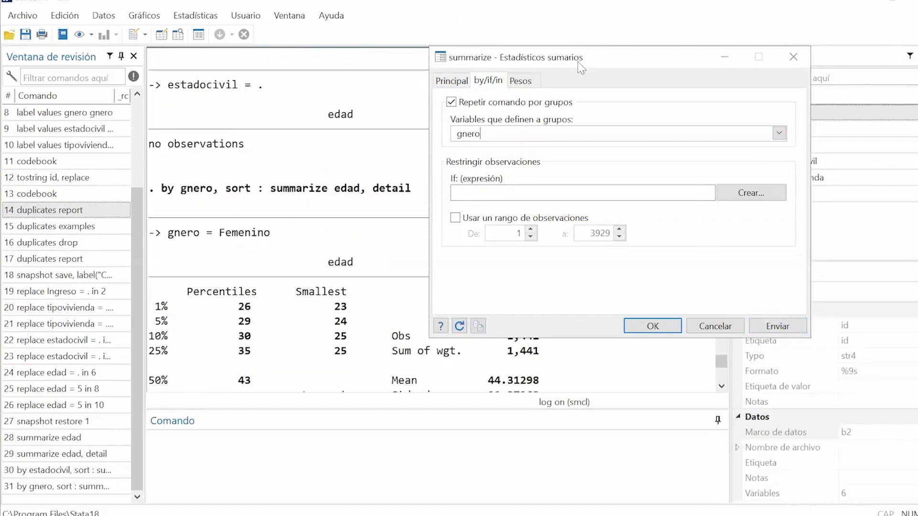
{"action": "left_click_drag", "start_coordinate": [622, 57], "coordinate": [828, 0]}
{"action": "scroll", "coordinate": [556, 287], "scroll_direction": "down", "scroll_amount": 1}
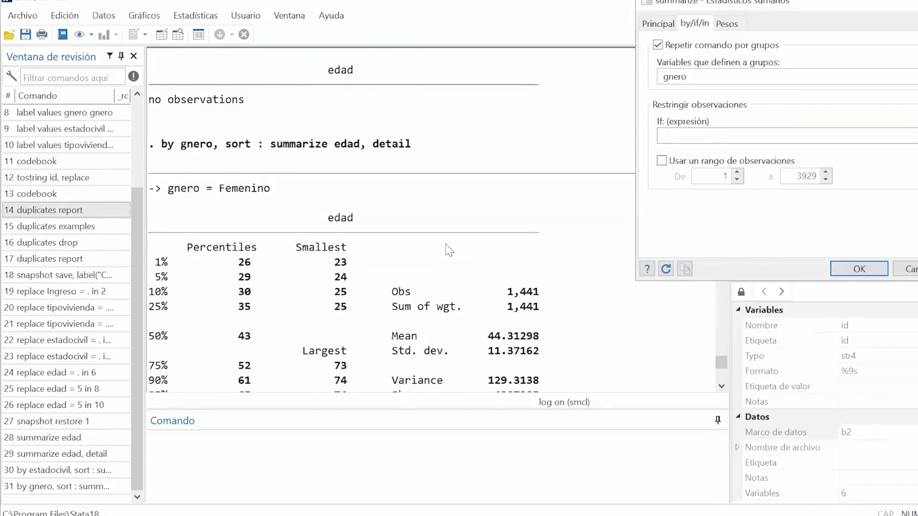
{"action": "scroll", "coordinate": [556, 287], "scroll_direction": "down", "scroll_amount": 2}
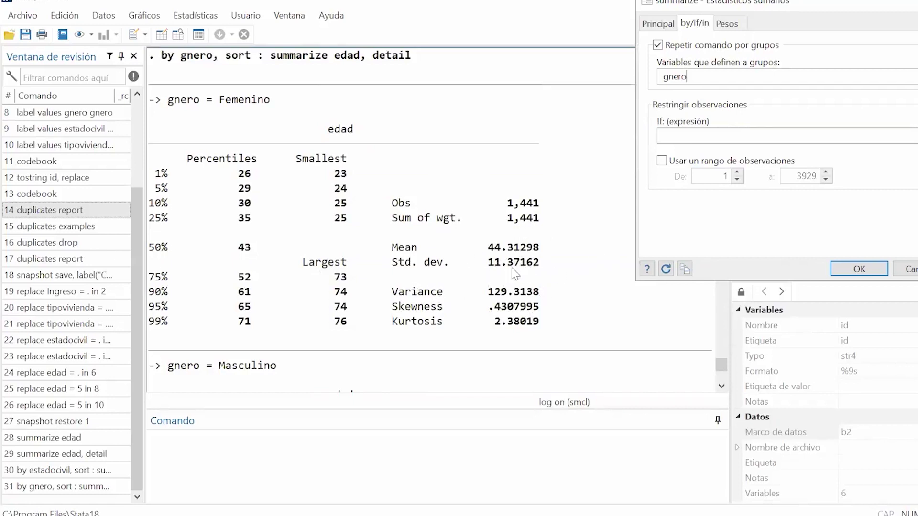
{"action": "scroll", "coordinate": [514, 273], "scroll_direction": "down", "scroll_amount": 2}
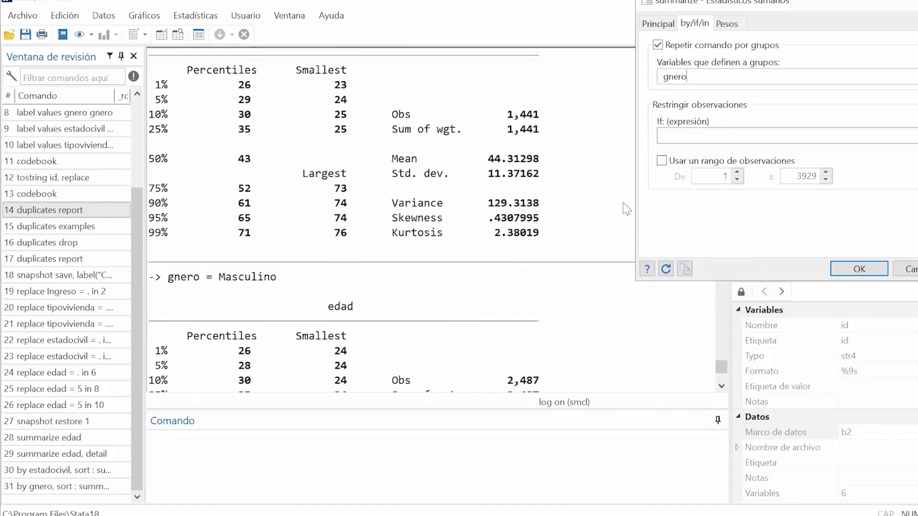
{"action": "scroll", "coordinate": [529, 182], "scroll_direction": "down", "scroll_amount": 3}
{"action": "scroll", "coordinate": [529, 182], "scroll_direction": "up", "scroll_amount": 2}
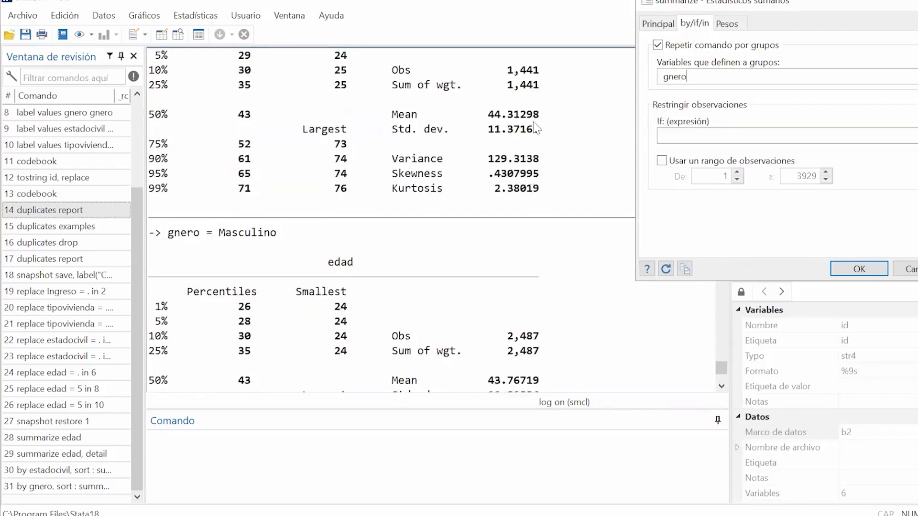
{"action": "scroll", "coordinate": [471, 150], "scroll_direction": "down", "scroll_amount": 3}
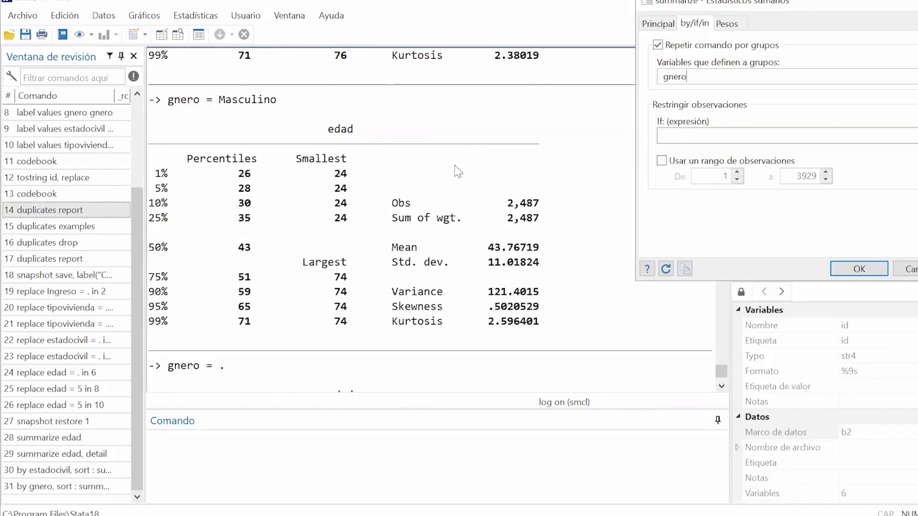
{"action": "scroll", "coordinate": [458, 171], "scroll_direction": "down", "scroll_amount": 1}
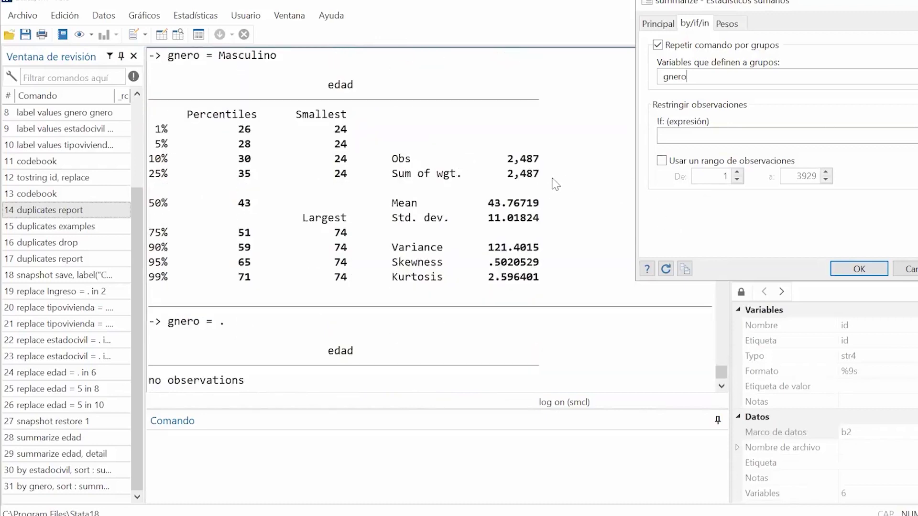
{"action": "scroll", "coordinate": [554, 184], "scroll_direction": "up", "scroll_amount": 5}
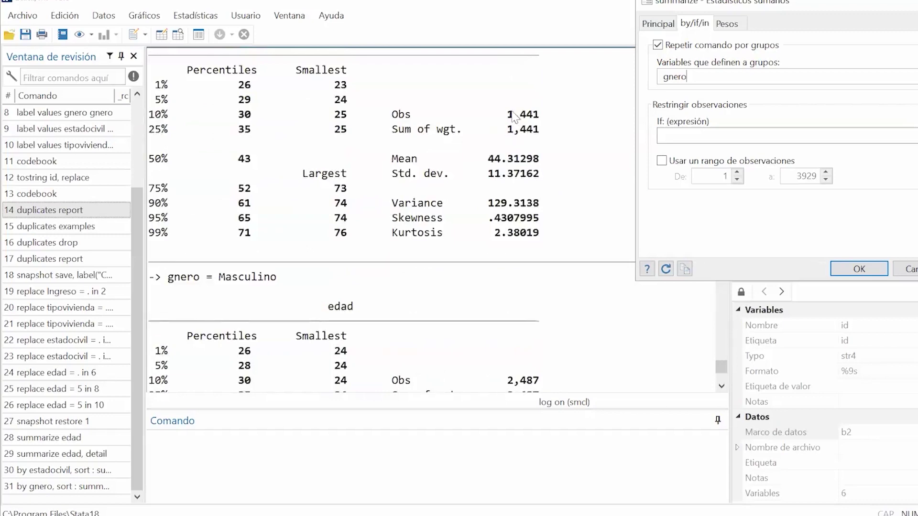
{"action": "scroll", "coordinate": [477, 229], "scroll_direction": "down", "scroll_amount": 3}
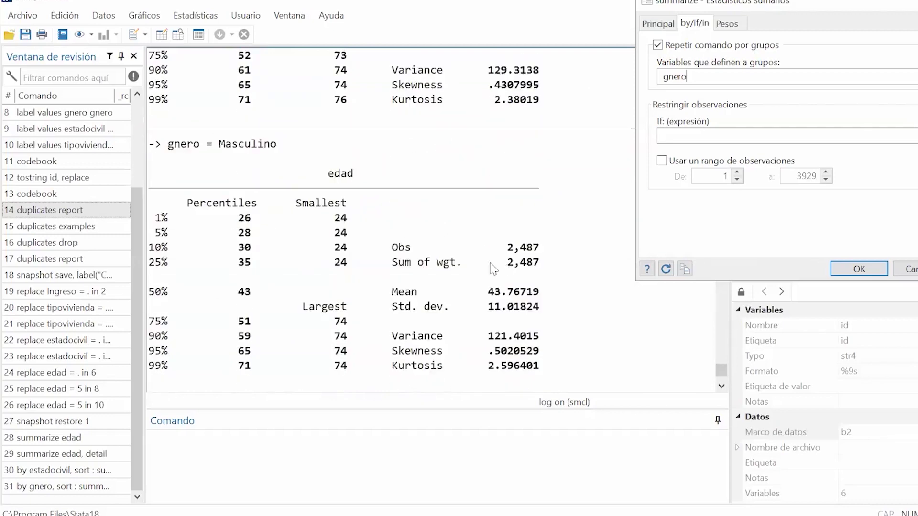
{"action": "scroll", "coordinate": [478, 311], "scroll_direction": "up", "scroll_amount": 1}
{"action": "scroll", "coordinate": [478, 310], "scroll_direction": "up", "scroll_amount": 1}
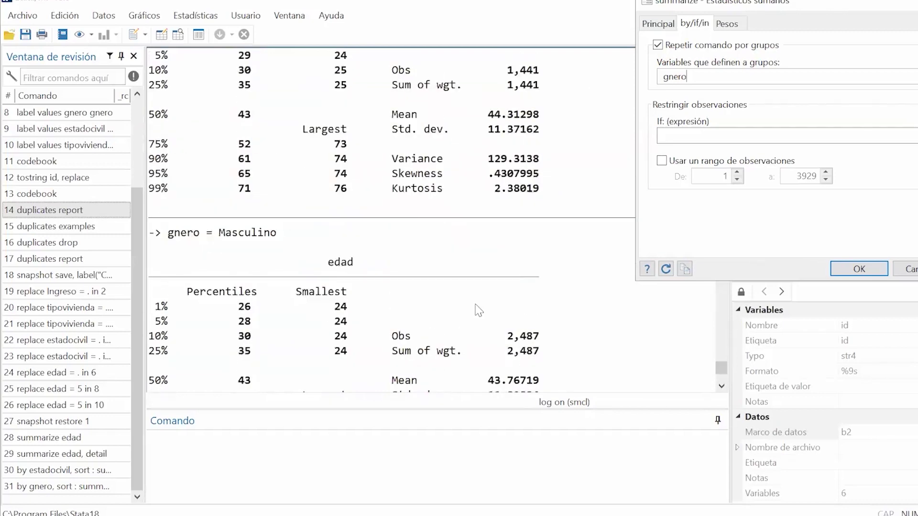
{"action": "scroll", "coordinate": [478, 311], "scroll_direction": "down", "scroll_amount": 2}
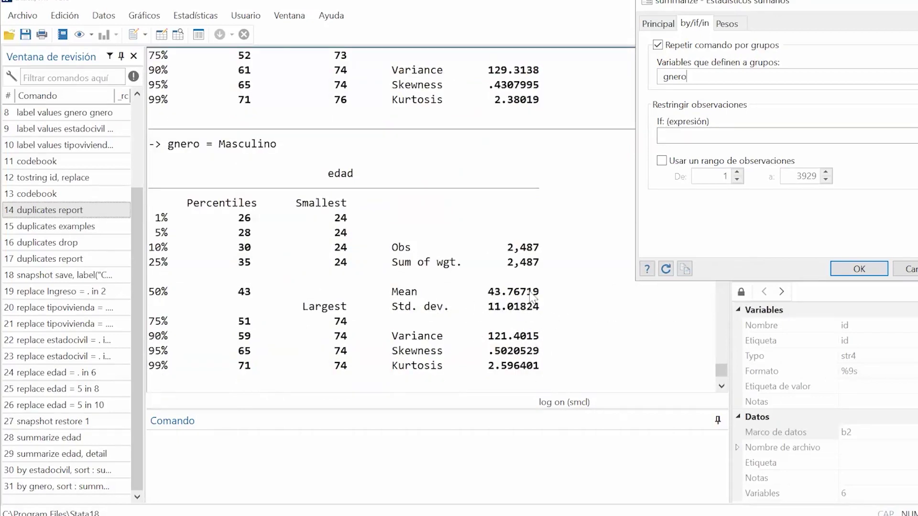
{"action": "scroll", "coordinate": [510, 317], "scroll_direction": "up", "scroll_amount": 2}
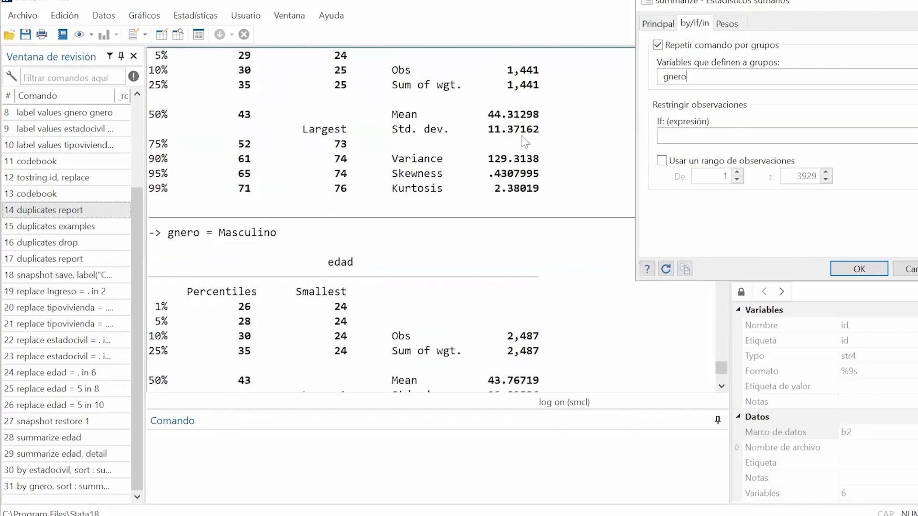
{"action": "scroll", "coordinate": [525, 141], "scroll_direction": "down", "scroll_amount": 2}
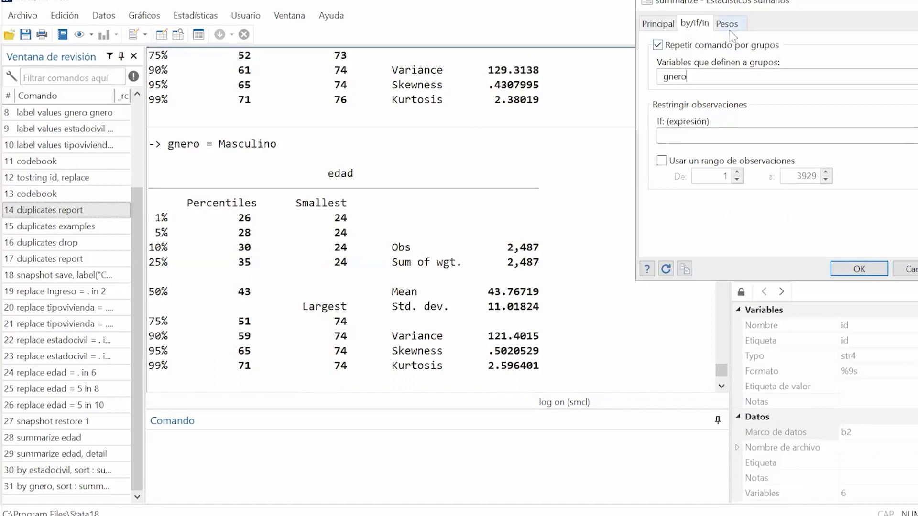
Step: Turn off repetition by groups and run the detailed edad summary restricted to observations where tipovivienda ==3
{"action": "left_click", "coordinate": [658, 45]}
{"action": "left_click_drag", "start_coordinate": [684, 21], "coordinate": [580, 33]}
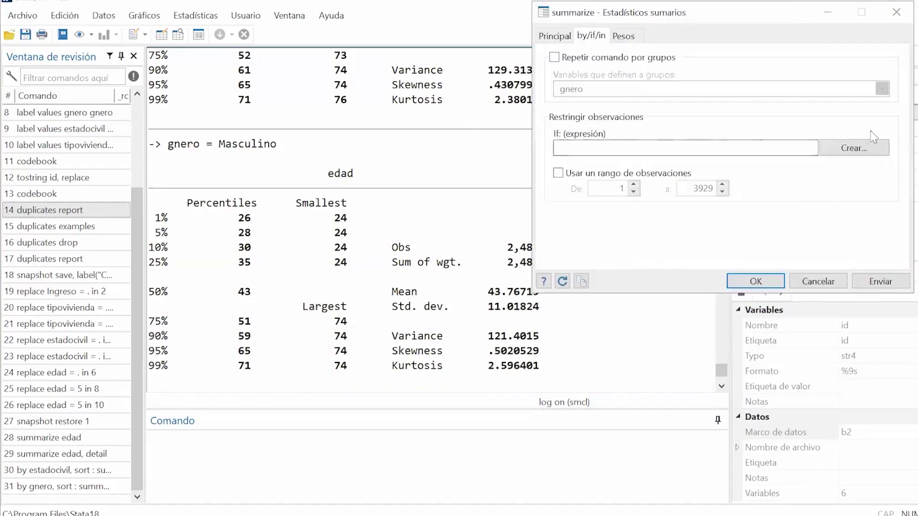
{"action": "left_click", "coordinate": [856, 148]}
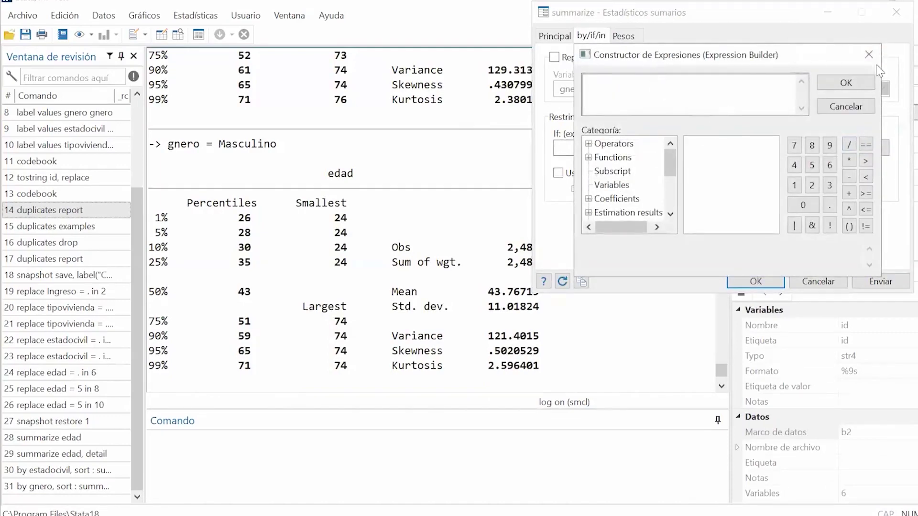
{"action": "left_click", "coordinate": [615, 172]}
{"action": "left_click", "coordinate": [617, 186]}
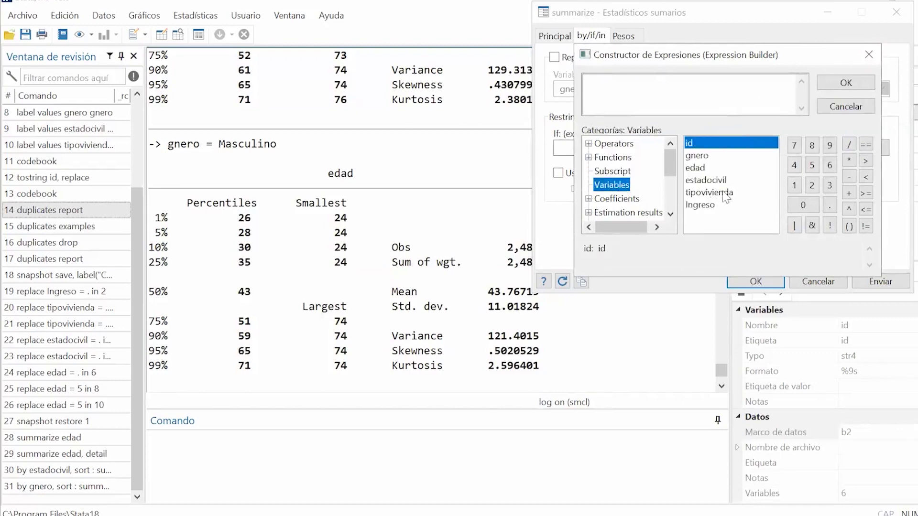
{"action": "double_click", "coordinate": [717, 192]}
{"action": "left_click", "coordinate": [669, 84]}
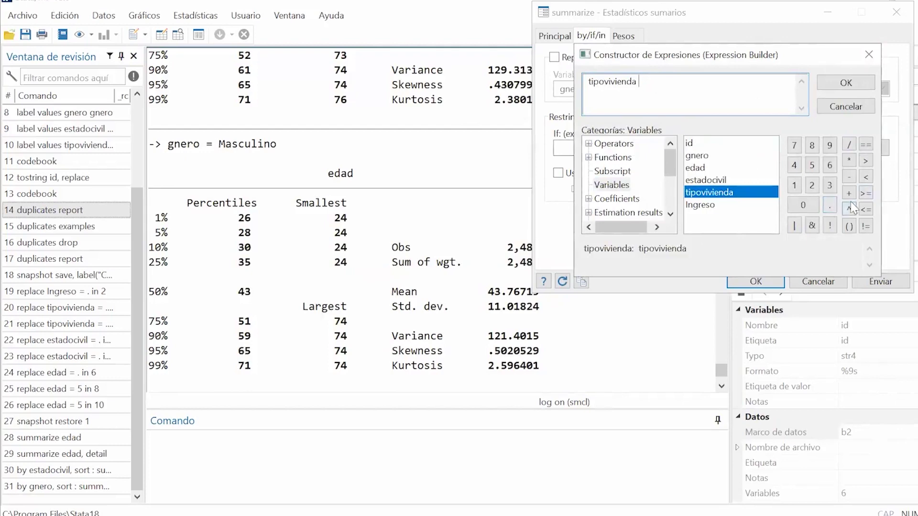
{"action": "left_click", "coordinate": [865, 144]}
{"action": "left_click", "coordinate": [829, 186]}
{"action": "left_click", "coordinate": [846, 83]}
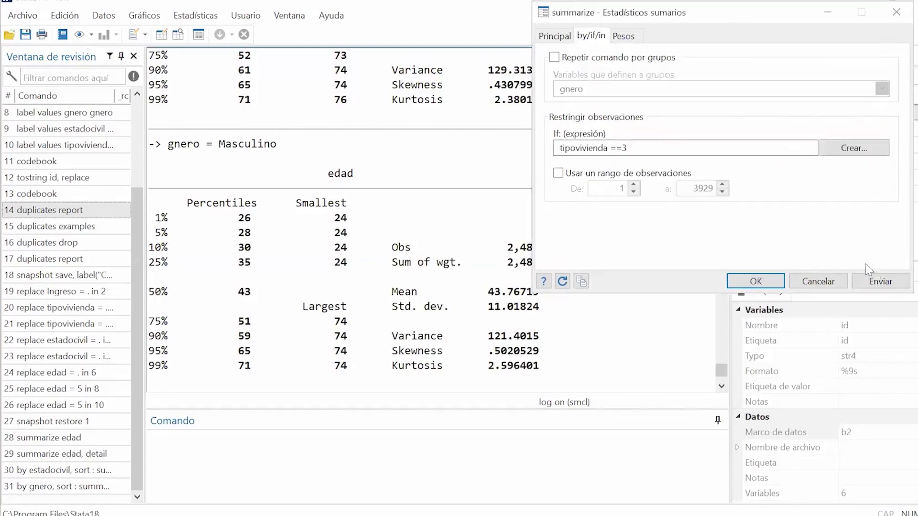
{"action": "left_click", "coordinate": [880, 282]}
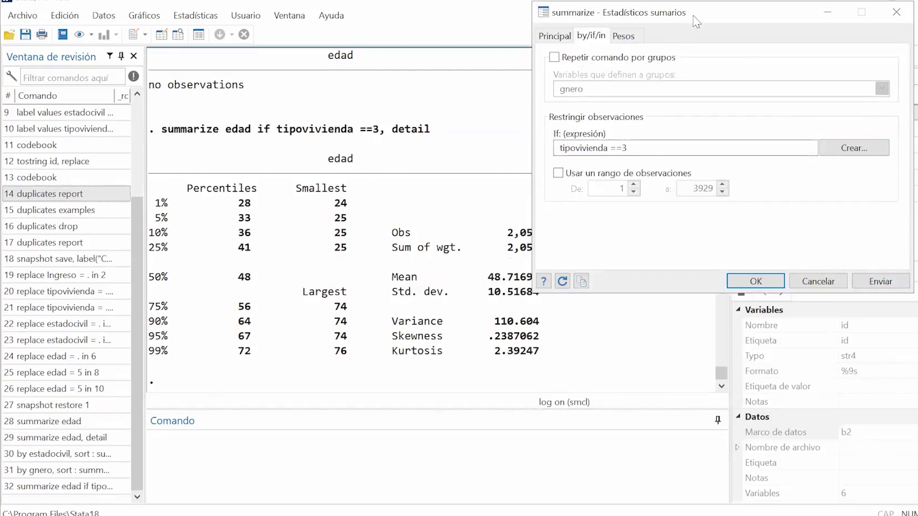
{"action": "left_click_drag", "start_coordinate": [697, 21], "coordinate": [801, 9]}
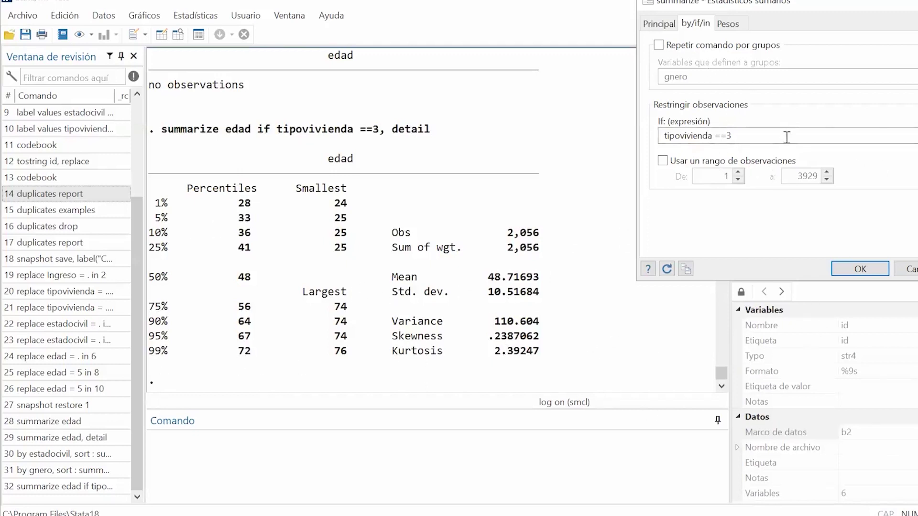
Step: Clear the tipovivienda condition and run the detailed edad summary restricted to observations 1 to 150
{"action": "left_click_drag", "start_coordinate": [787, 138], "coordinate": [642, 149]}
{"action": "key", "text": "Delete"}
{"action": "left_click", "coordinate": [661, 161]}
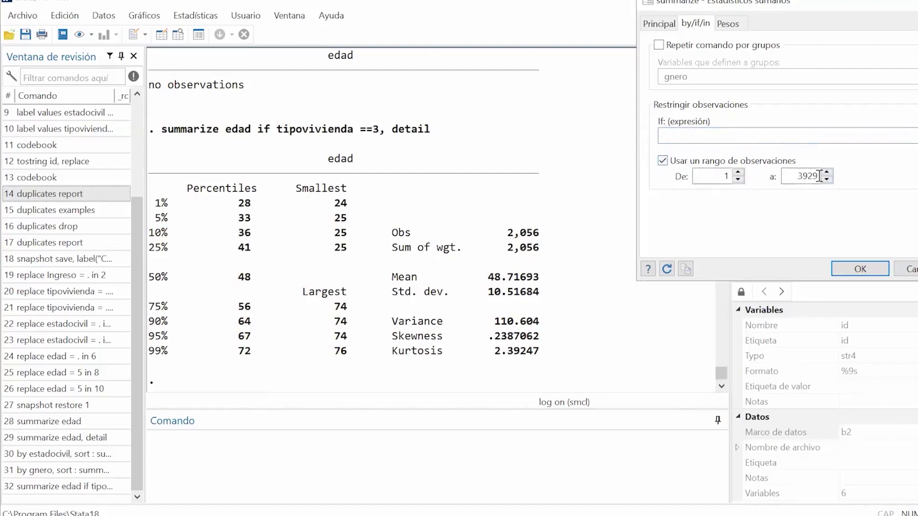
{"action": "left_click_drag", "start_coordinate": [820, 176], "coordinate": [793, 186]}
{"action": "type", "text": "152"}
{"action": "left_click_drag", "start_coordinate": [782, 9], "coordinate": [669, 8]}
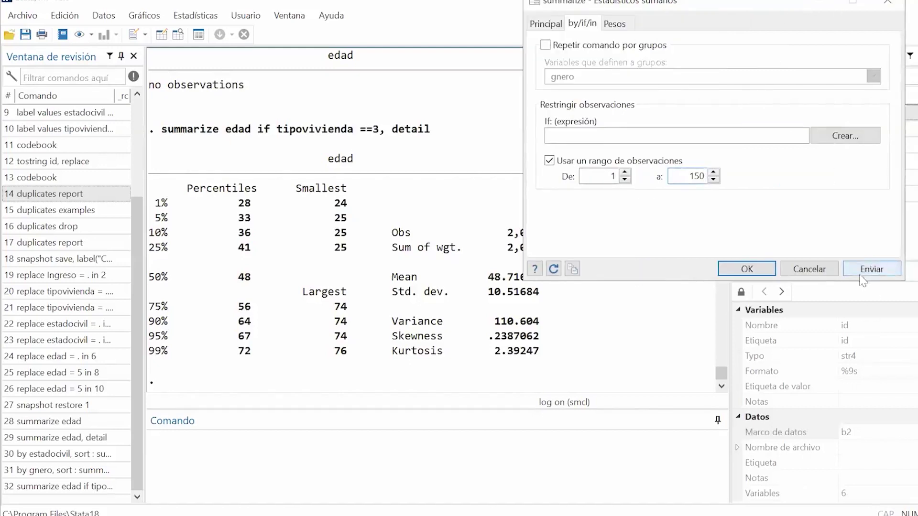
{"action": "left_click", "coordinate": [758, 268]}
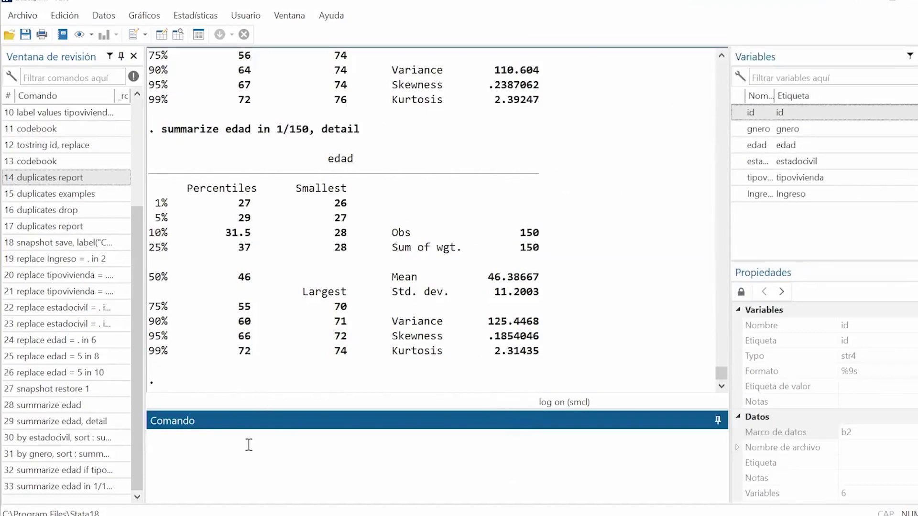
Step: Review the full text of the executed commands by temporarily widening the command history
{"action": "left_click_drag", "start_coordinate": [144, 421], "coordinate": [243, 424]}
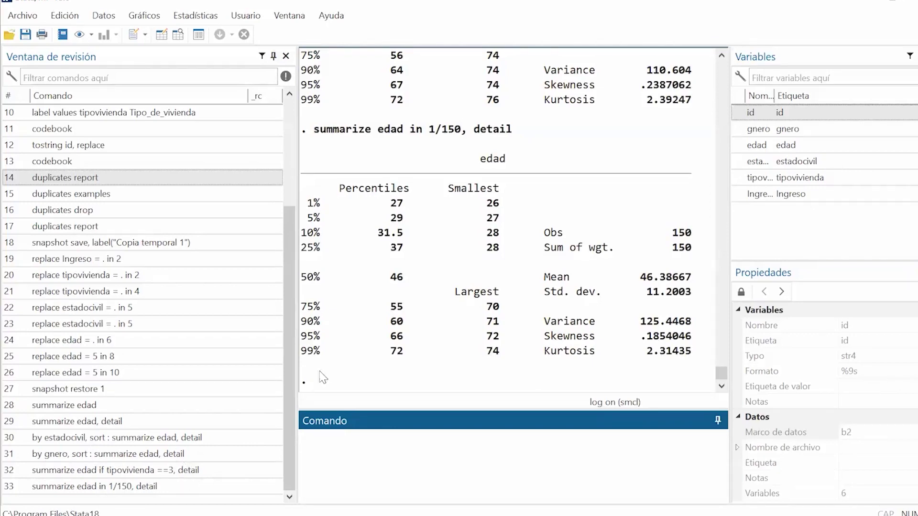
{"action": "left_click_drag", "start_coordinate": [293, 378], "coordinate": [133, 374]}
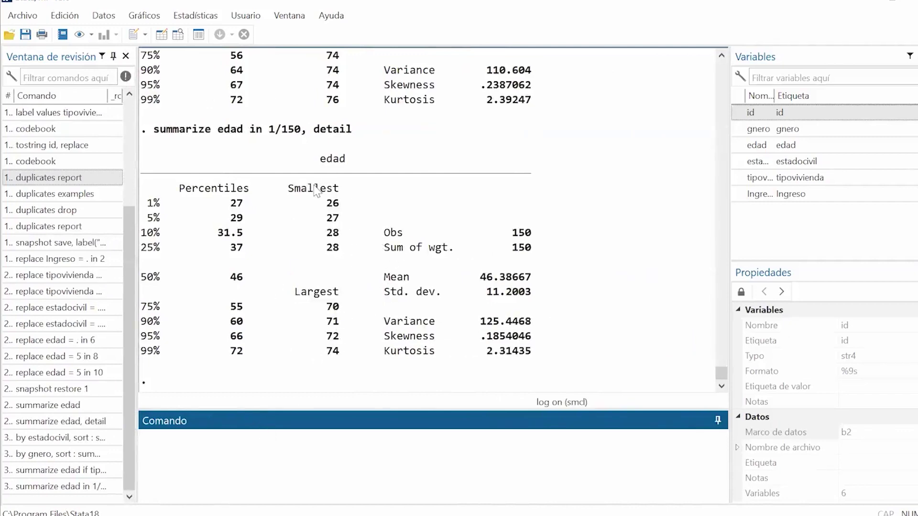
Step: Create a one-way frequency table of estadocivil, displayed in descending order of frequency
{"action": "left_click", "coordinate": [204, 14]}
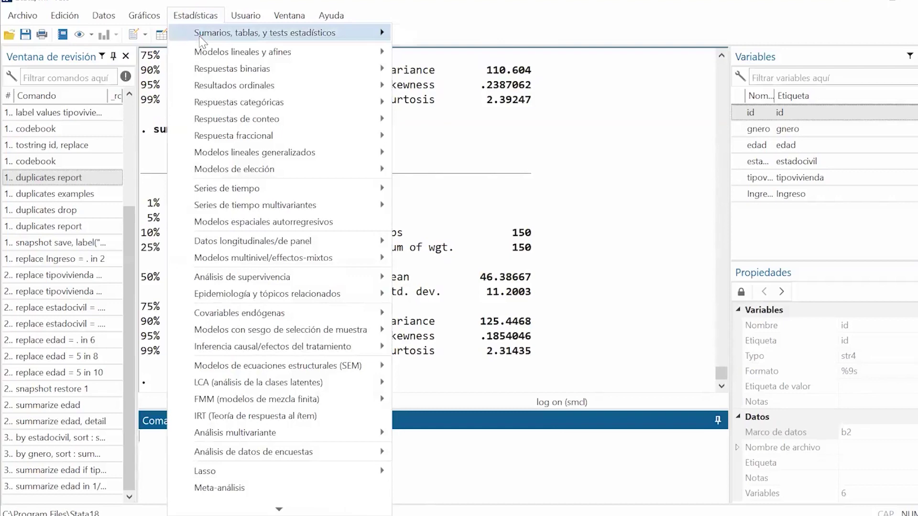
{"action": "mouse_move", "coordinate": [199, 36]}
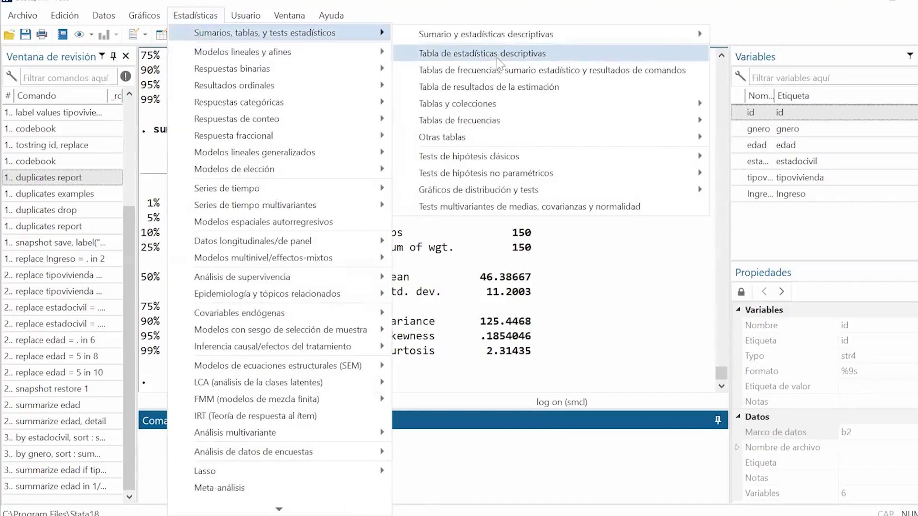
{"action": "mouse_move", "coordinate": [523, 120]}
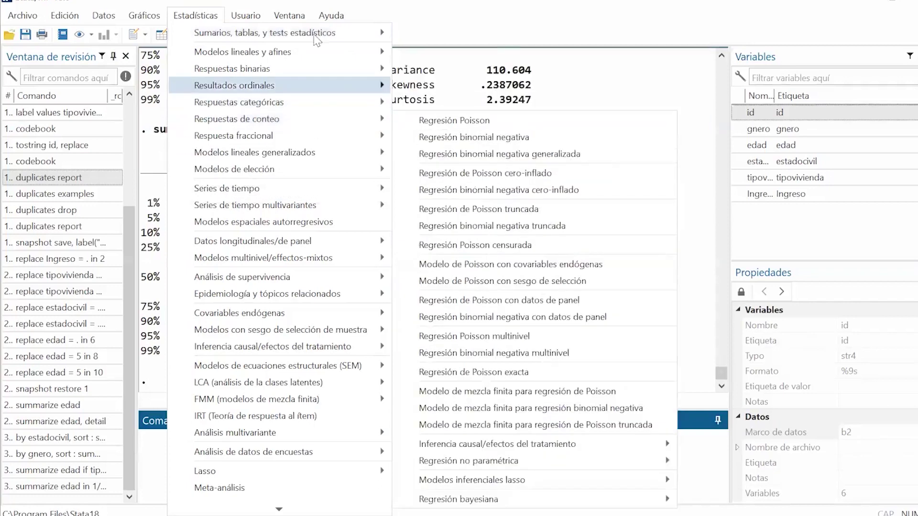
{"action": "mouse_move", "coordinate": [456, 121]}
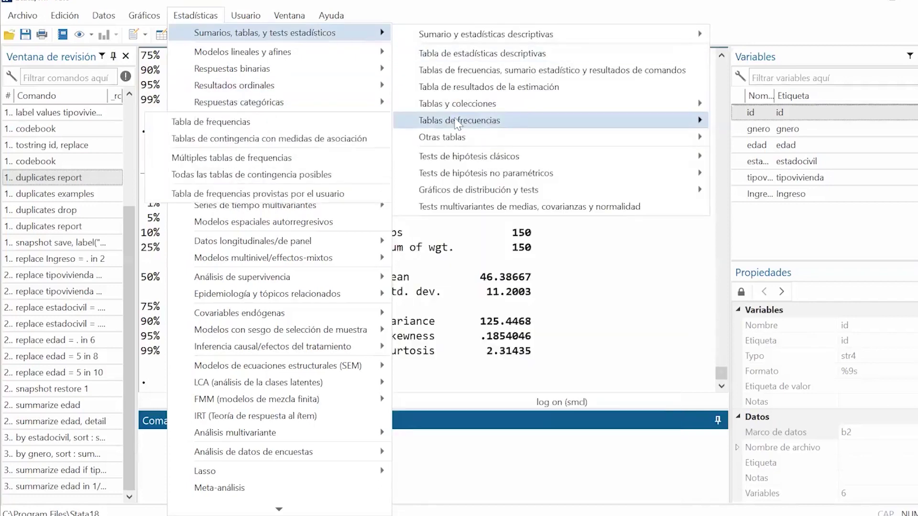
{"action": "left_click", "coordinate": [281, 123]}
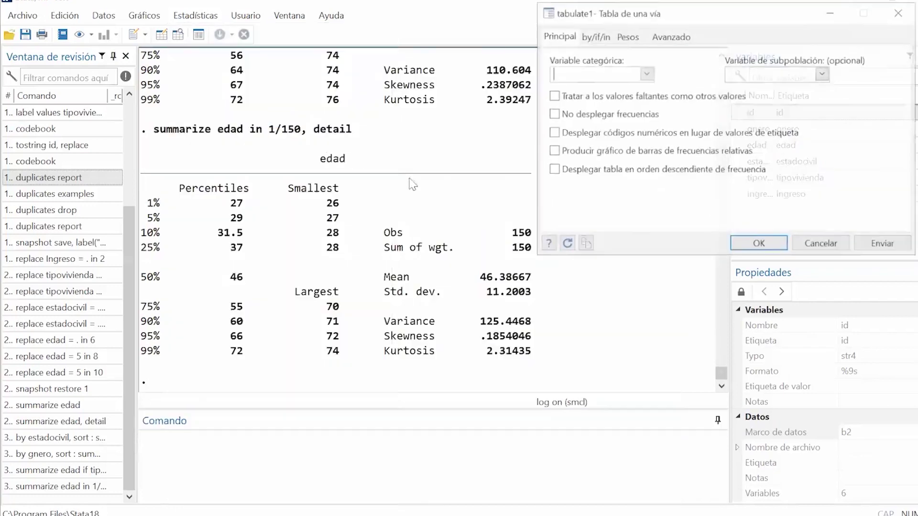
{"action": "left_click", "coordinate": [648, 76]}
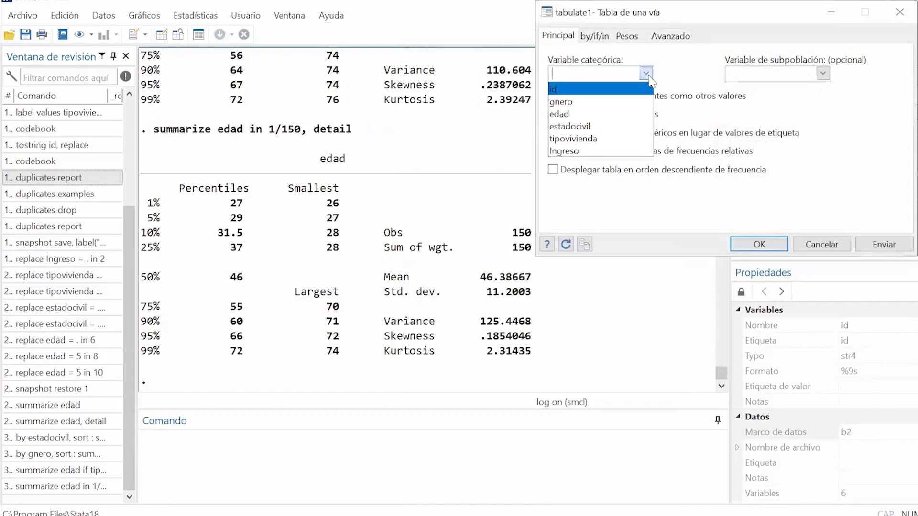
{"action": "left_click", "coordinate": [600, 127]}
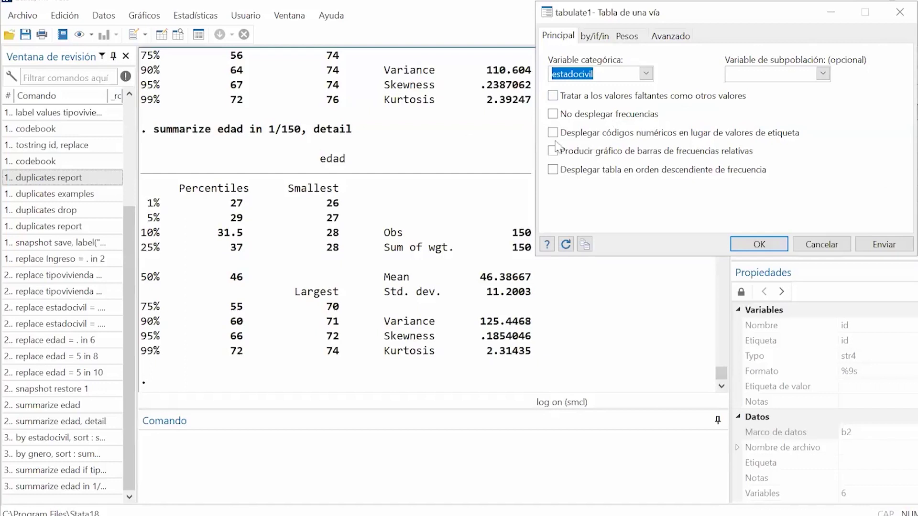
{"action": "left_click", "coordinate": [558, 170]}
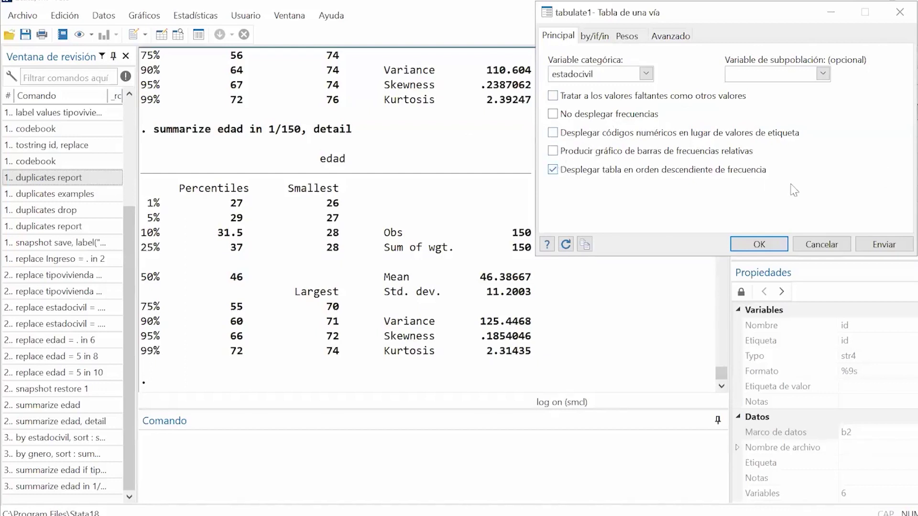
{"action": "left_click", "coordinate": [898, 246]}
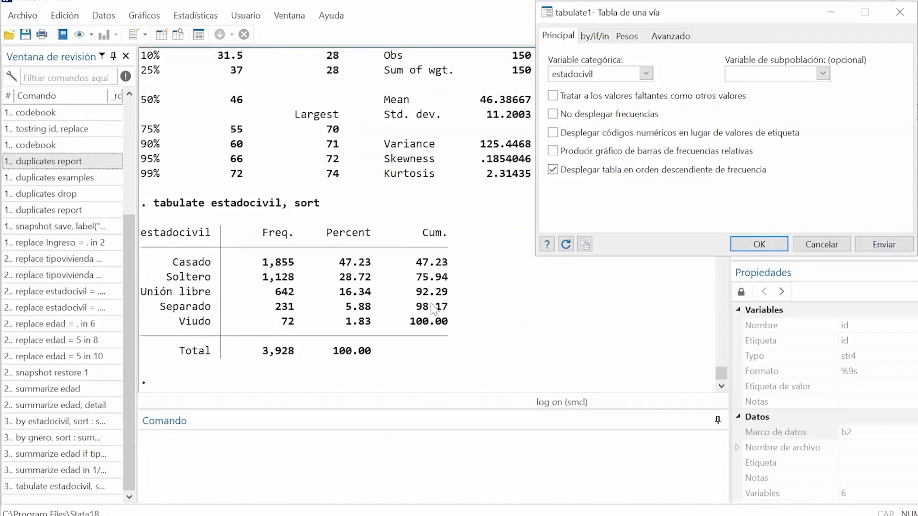
Step: Produce one-way frequency tables of tipovivienda and gnero in descending order of frequency, and close the table dialog
{"action": "left_click", "coordinate": [645, 73]}
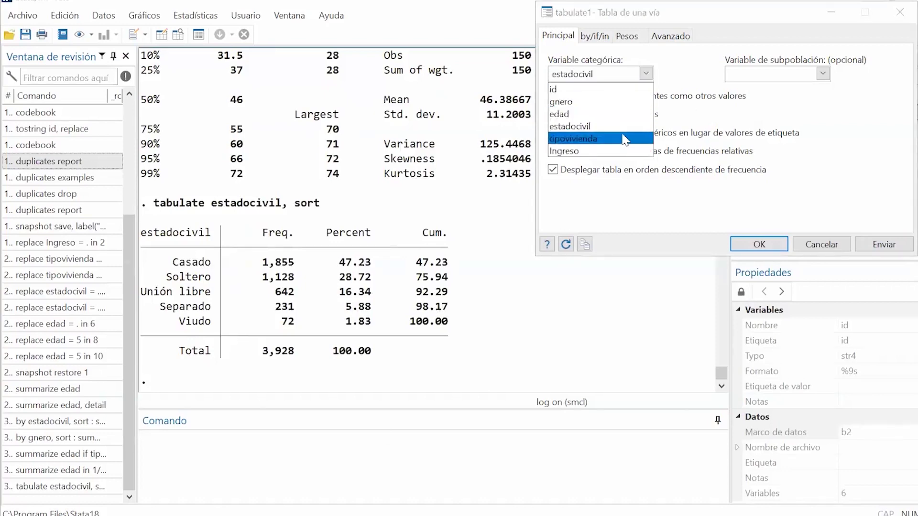
{"action": "left_click", "coordinate": [574, 139]}
{"action": "left_click", "coordinate": [885, 241]}
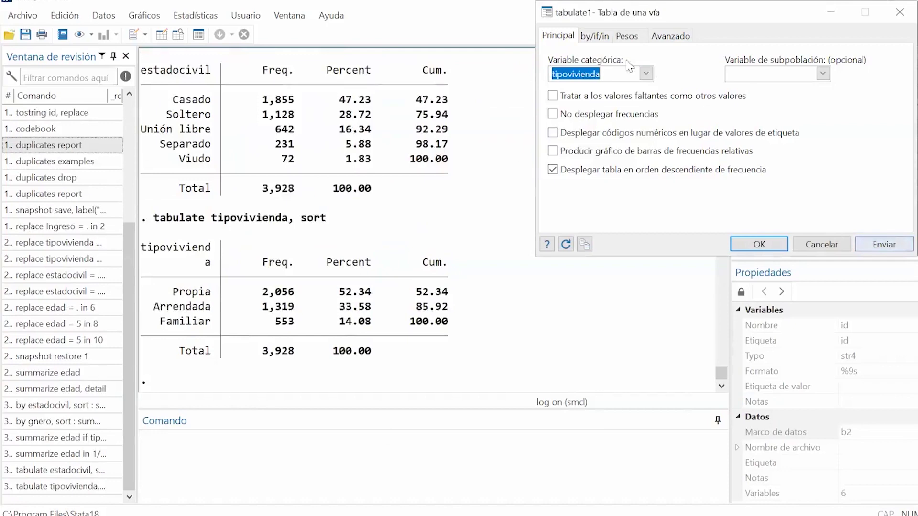
{"action": "left_click", "coordinate": [648, 75]}
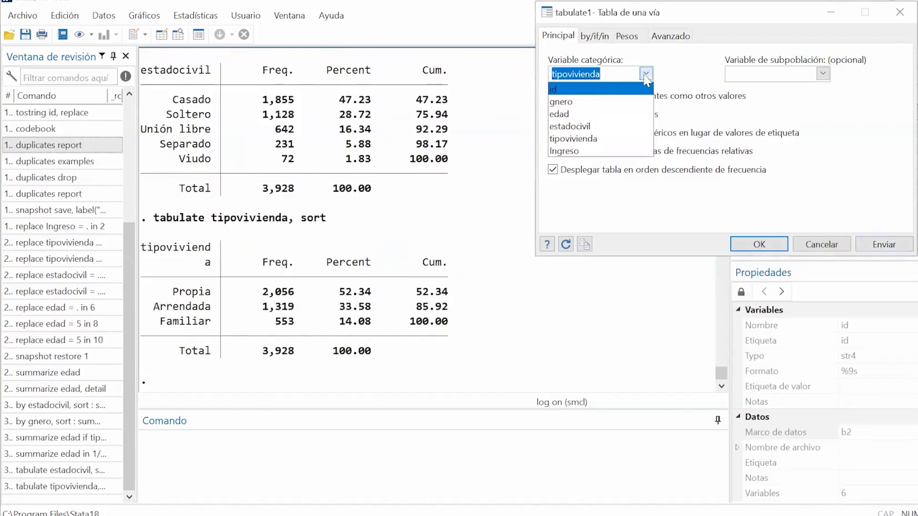
{"action": "left_click", "coordinate": [599, 110]}
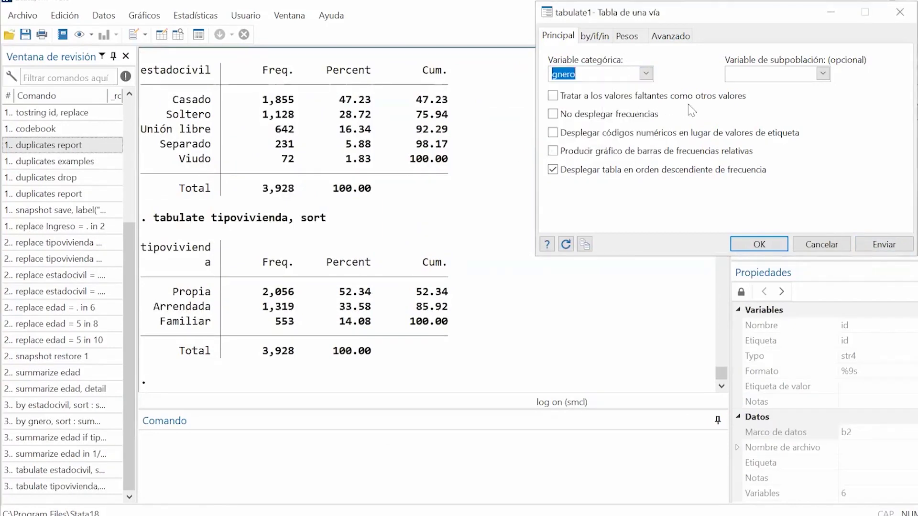
{"action": "left_click", "coordinate": [883, 244]}
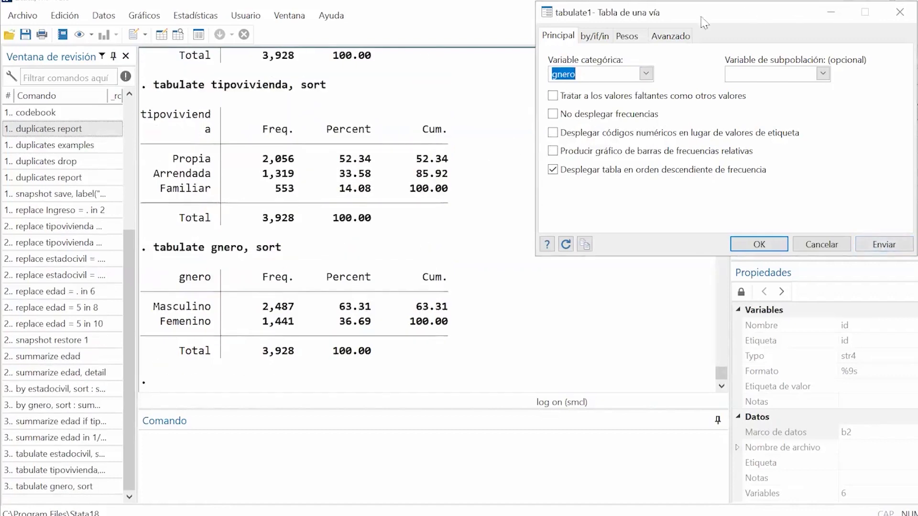
{"action": "scroll", "coordinate": [443, 226], "scroll_direction": "up", "scroll_amount": 5}
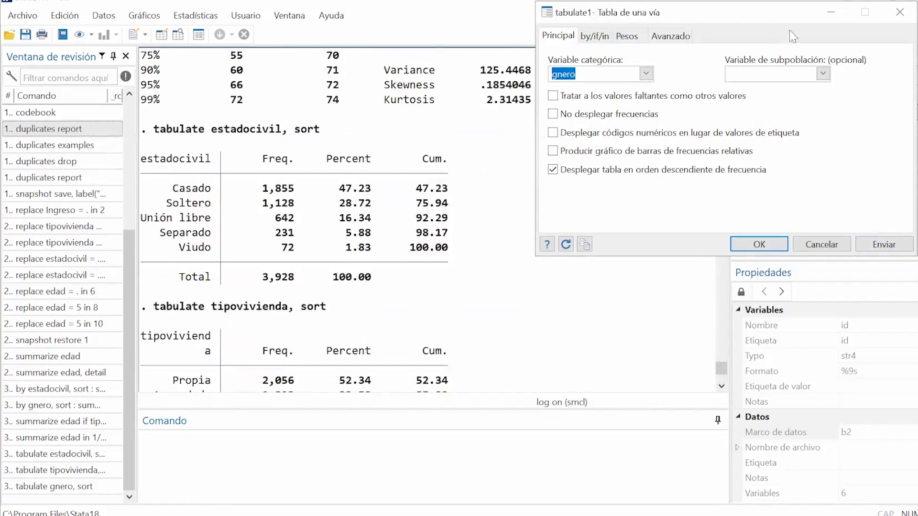
{"action": "left_click", "coordinate": [900, 12]}
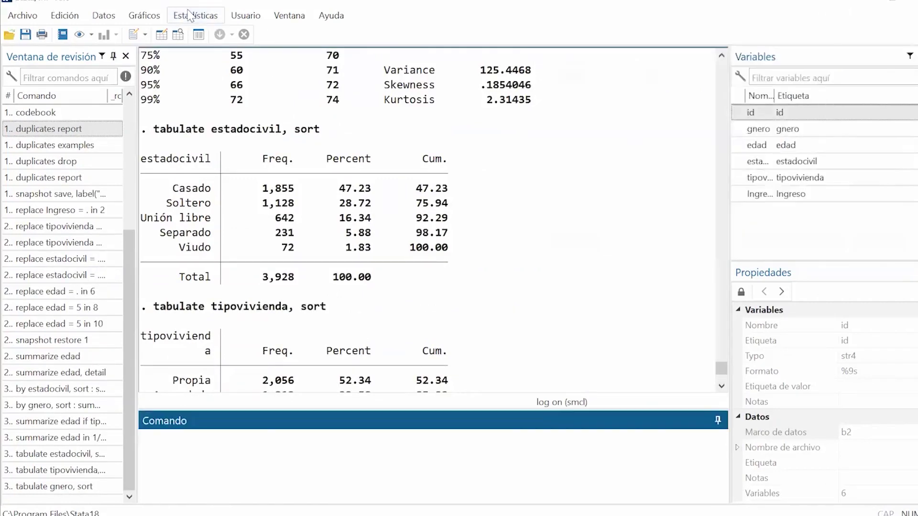
Step: Create a two-way contingency table with estadocivil as the row variable and tipovivienda as the column variable
{"action": "left_click", "coordinate": [211, 17]}
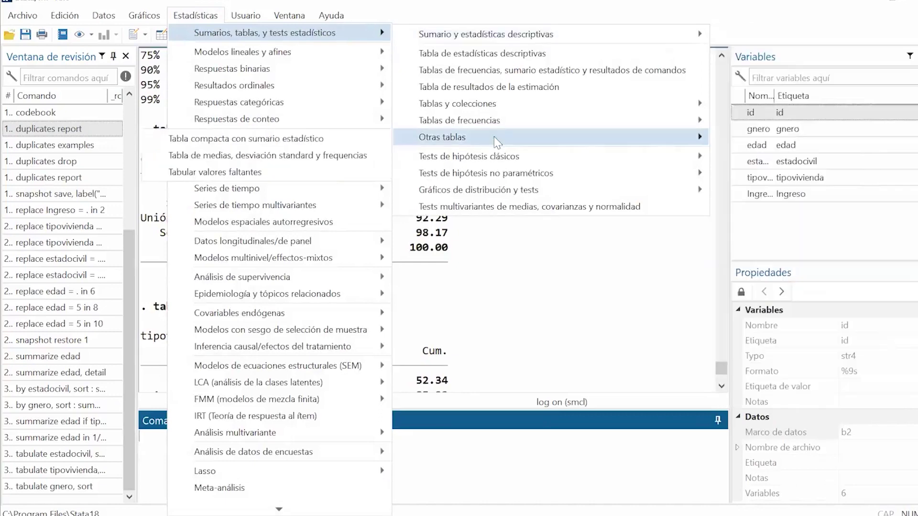
{"action": "mouse_move", "coordinate": [502, 127]}
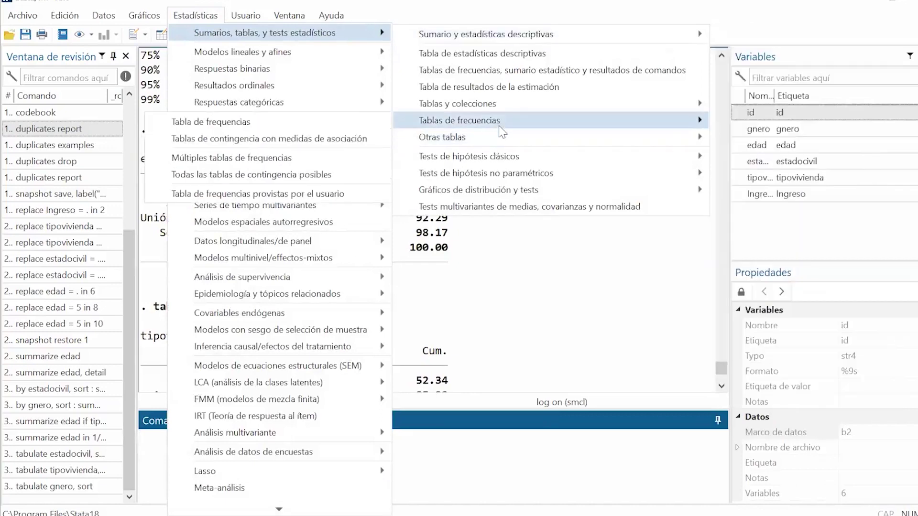
{"action": "left_click", "coordinate": [315, 138]}
{"action": "left_click_drag", "start_coordinate": [663, 28], "coordinate": [390, 40]}
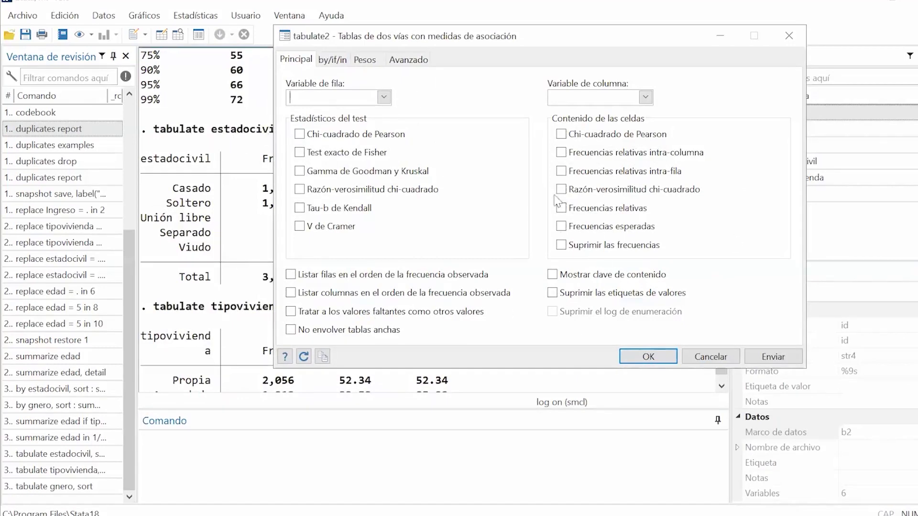
{"action": "left_click", "coordinate": [384, 97]}
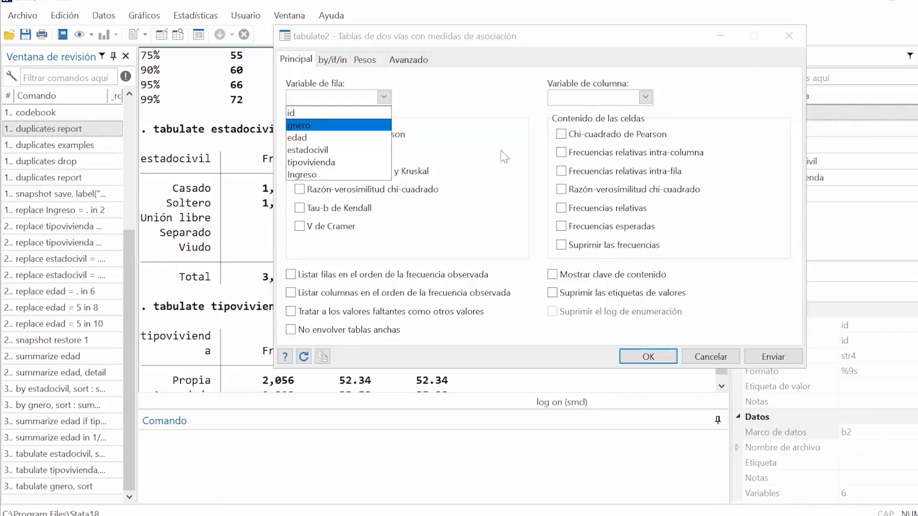
{"action": "left_click", "coordinate": [350, 150]}
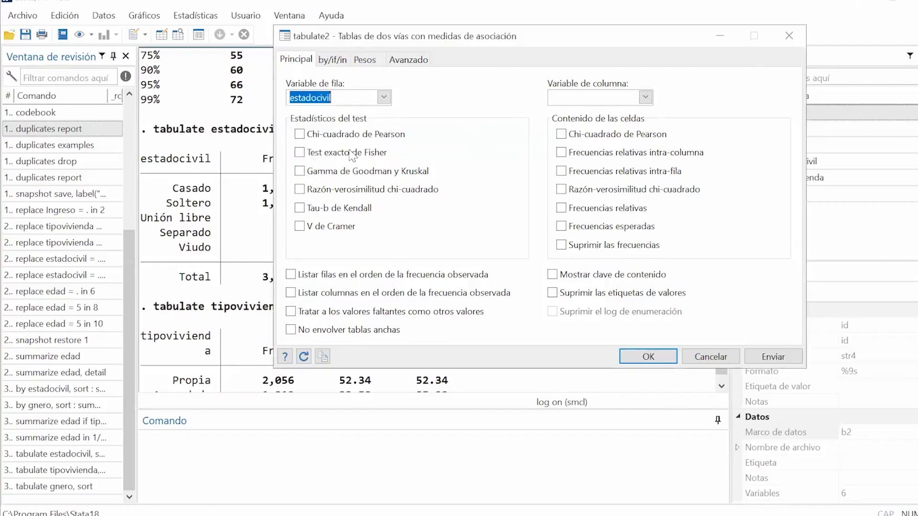
{"action": "left_click", "coordinate": [644, 101]}
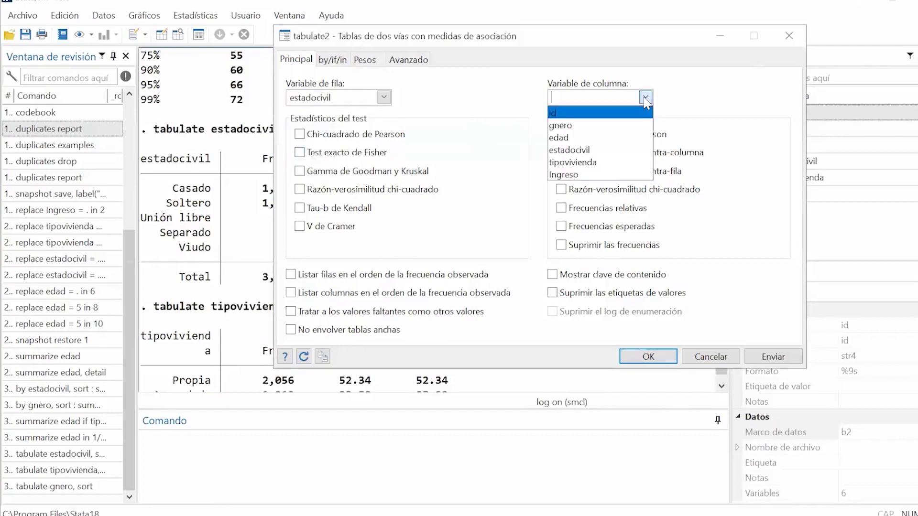
{"action": "left_click", "coordinate": [568, 162]}
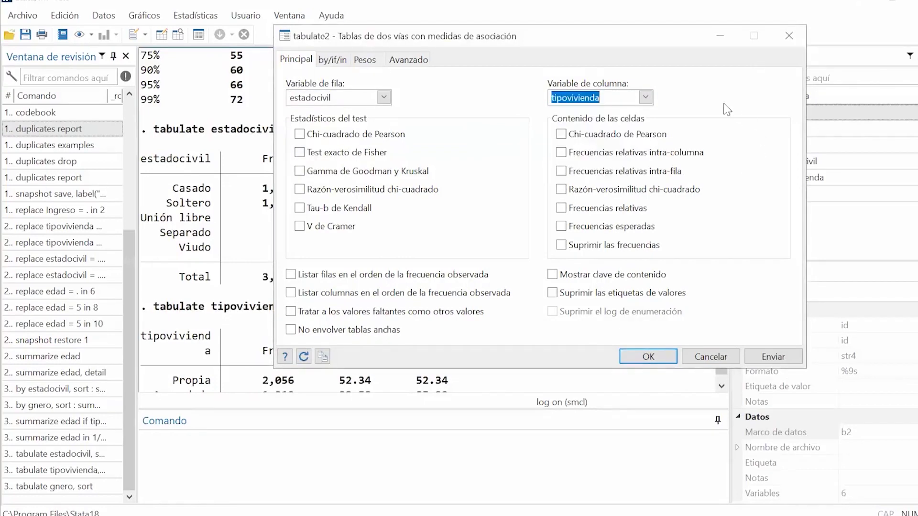
{"action": "left_click", "coordinate": [781, 357]}
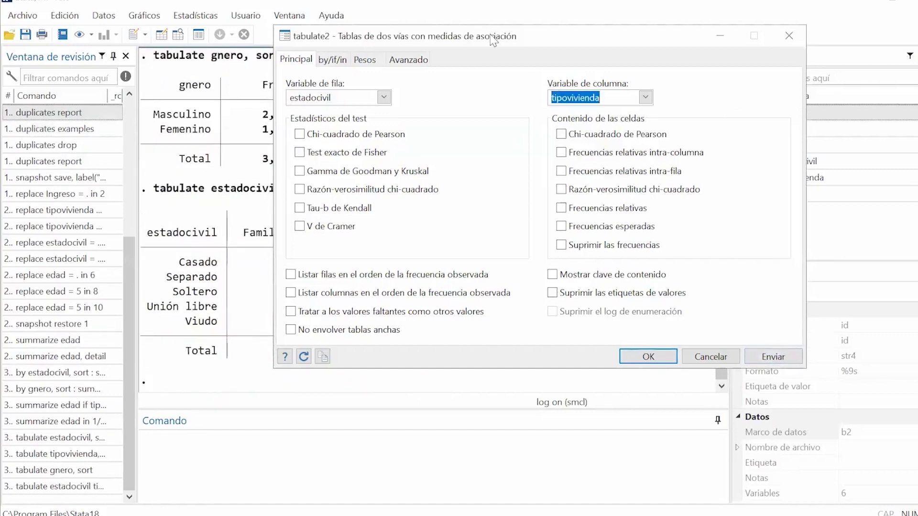
Step: Rerun the estadocivil by tipovivienda table with its rows listed in order of observed frequency
{"action": "left_click_drag", "start_coordinate": [492, 40], "coordinate": [468, 41]}
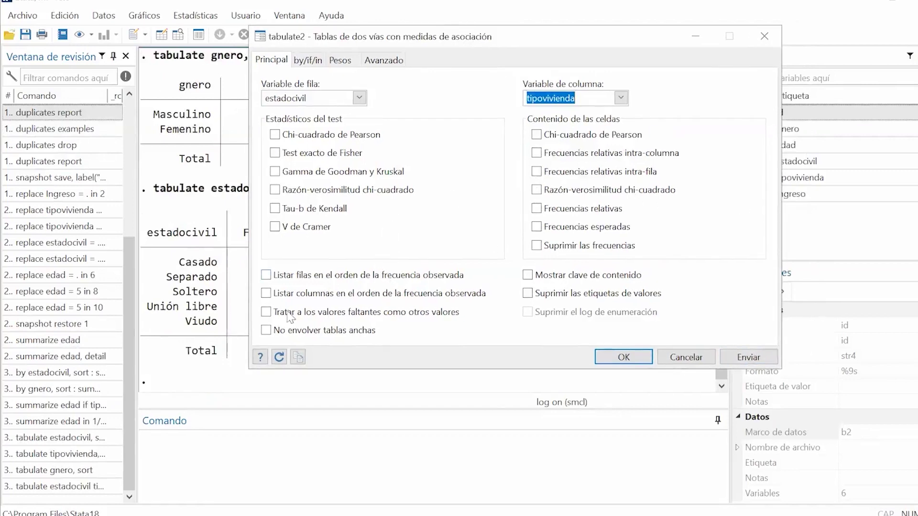
{"action": "left_click", "coordinate": [266, 276]}
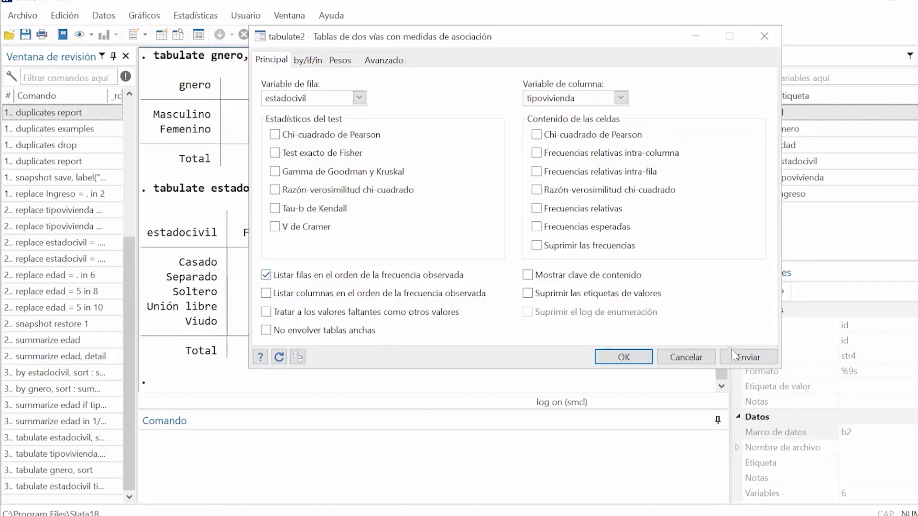
{"action": "left_click", "coordinate": [747, 357]}
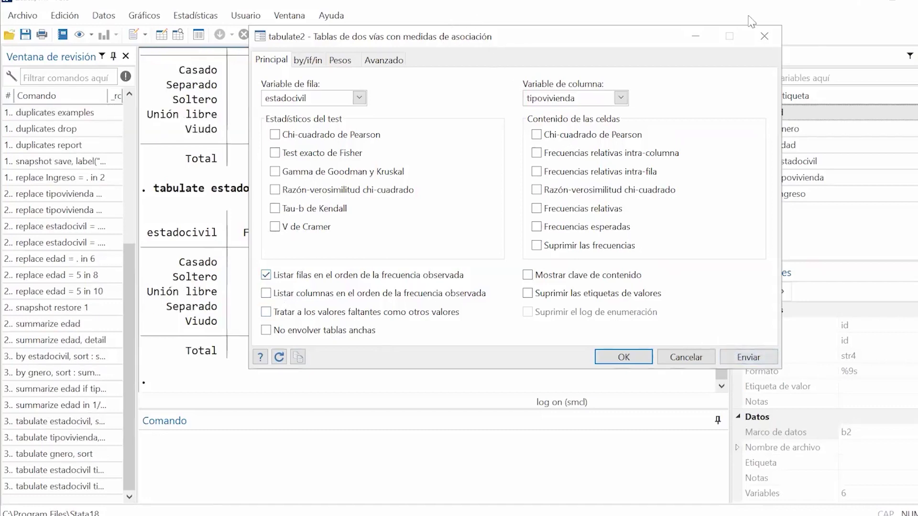
{"action": "left_click_drag", "start_coordinate": [442, 36], "coordinate": [749, 19]}
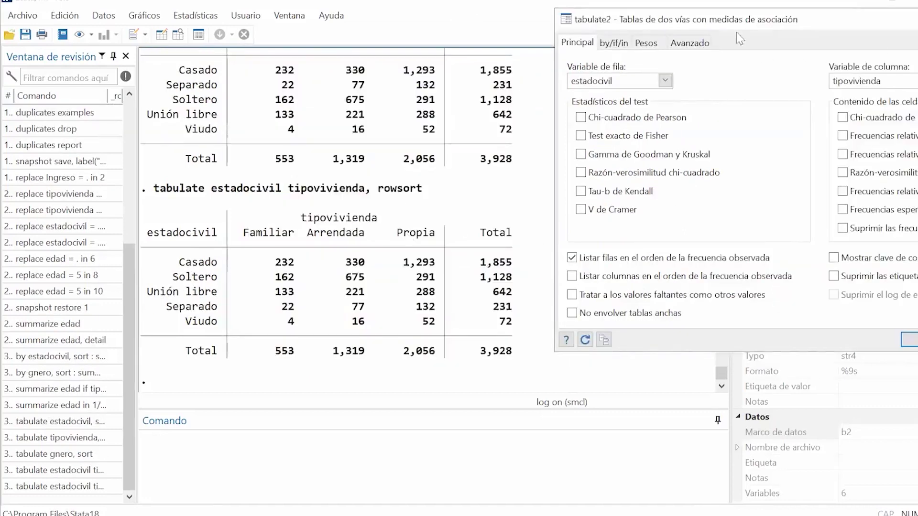
Step: Change the column variable to gnero and generate the two-way table of estadocivil by gnero
{"action": "left_click_drag", "start_coordinate": [774, 18], "coordinate": [614, 34]}
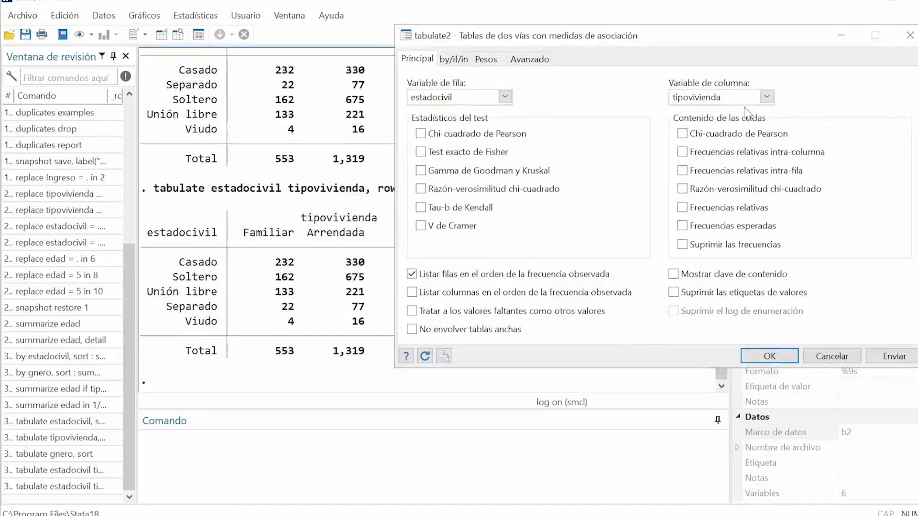
{"action": "left_click", "coordinate": [766, 96]}
{"action": "left_click", "coordinate": [681, 125]}
{"action": "left_click", "coordinate": [894, 356]}
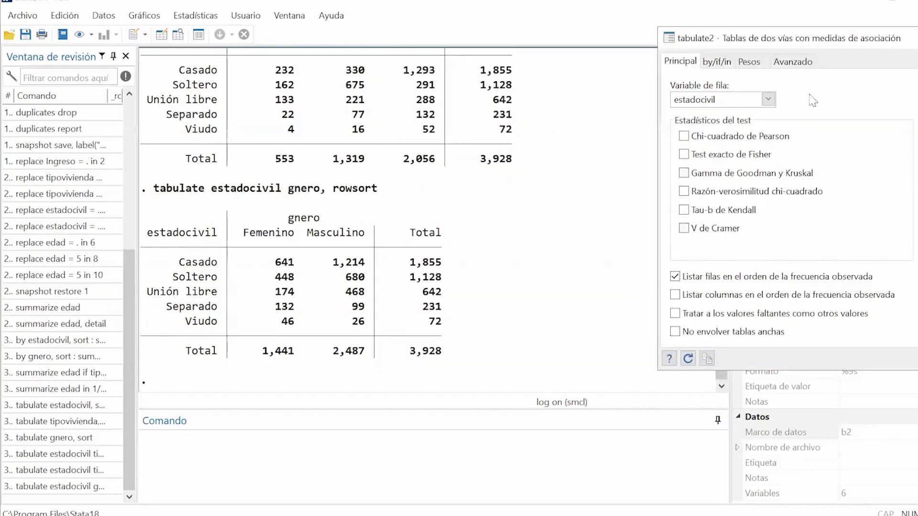
Step: Close the two-way table dialog and start the command for multiple one-way frequency tables
{"action": "left_click_drag", "start_coordinate": [803, 46], "coordinate": [411, 87]}
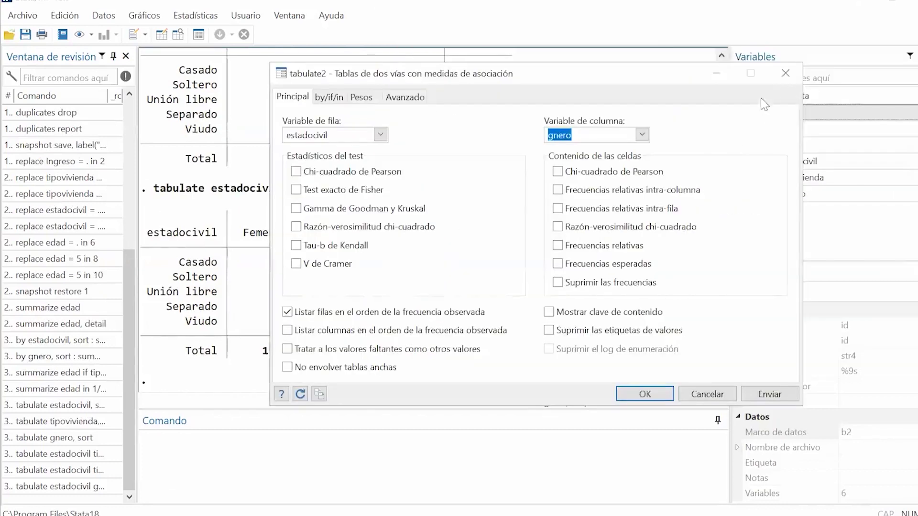
{"action": "left_click", "coordinate": [780, 79]}
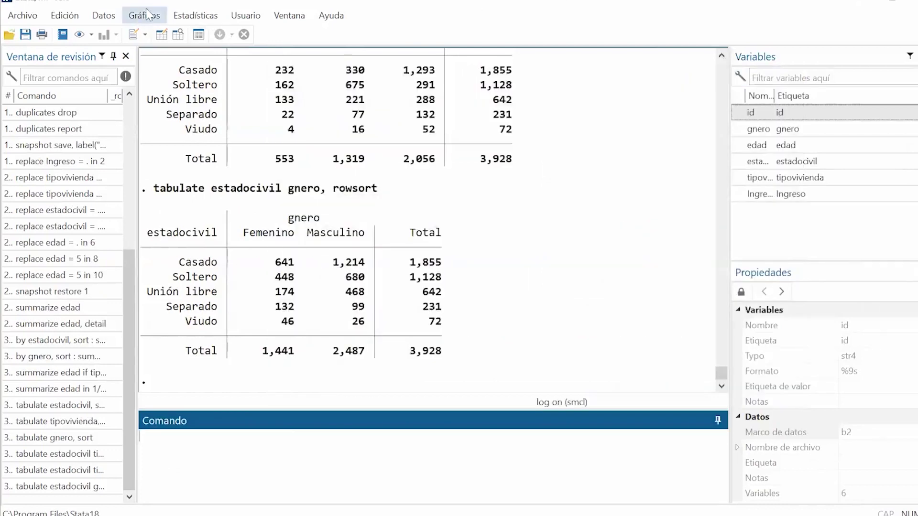
{"action": "left_click", "coordinate": [188, 16]}
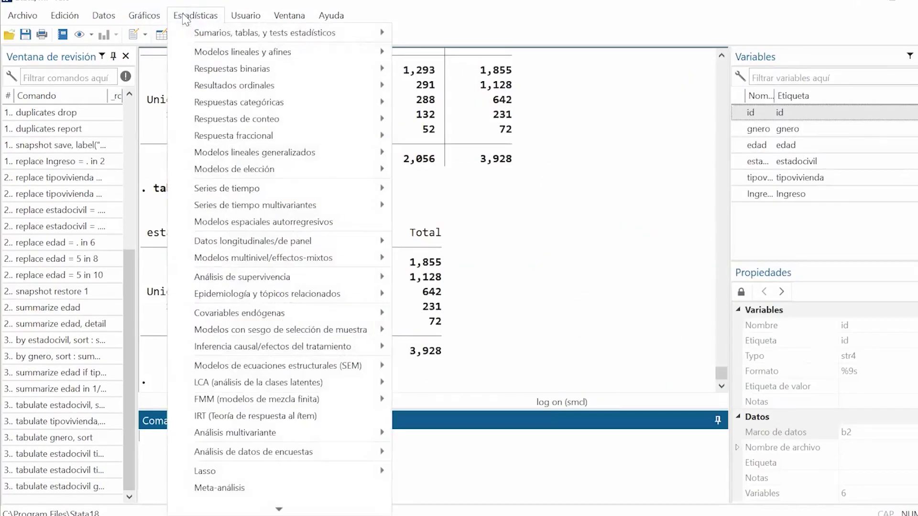
{"action": "mouse_move", "coordinate": [251, 38]}
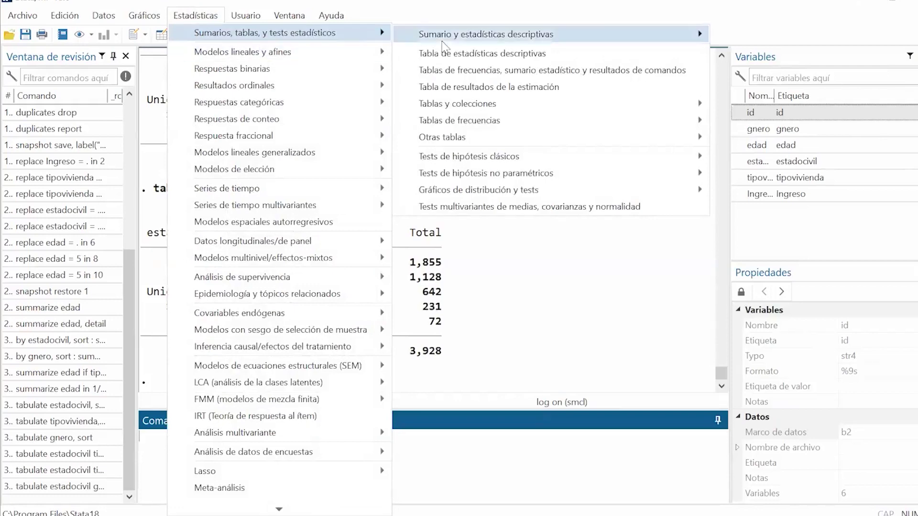
{"action": "mouse_move", "coordinate": [454, 42]}
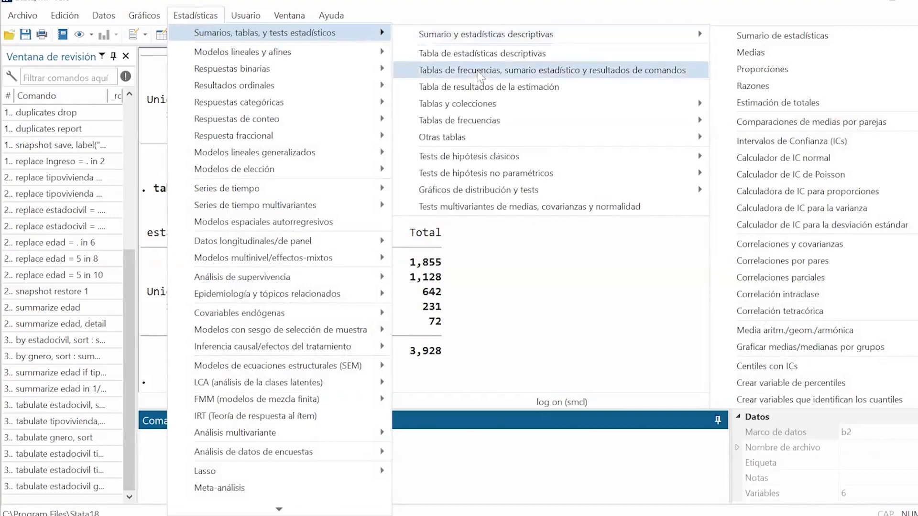
{"action": "mouse_move", "coordinate": [502, 110]}
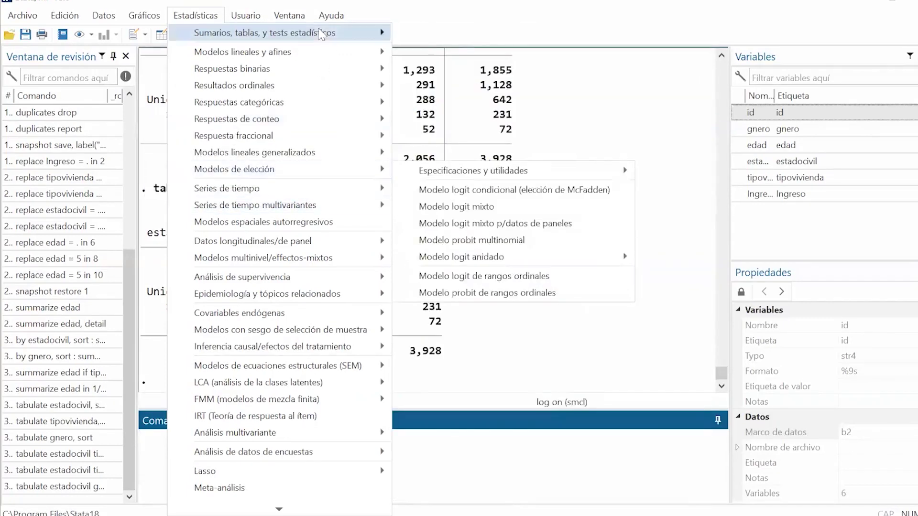
{"action": "mouse_move", "coordinate": [439, 139]}
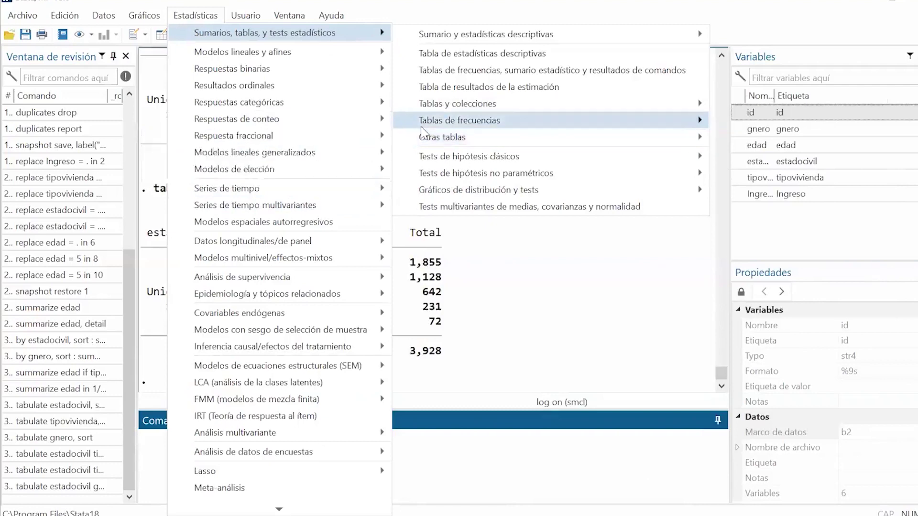
{"action": "mouse_move", "coordinate": [421, 125]}
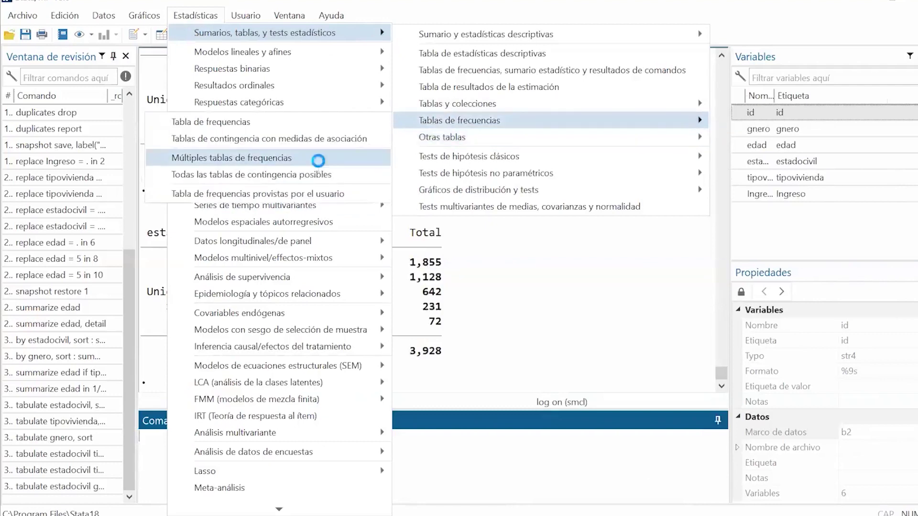
{"action": "left_click", "coordinate": [321, 163]}
Step: Generate one-way frequency tables for estadocivil, tipovivienda and gnero in a single run, and close the dialog
{"action": "left_click", "coordinate": [516, 147]}
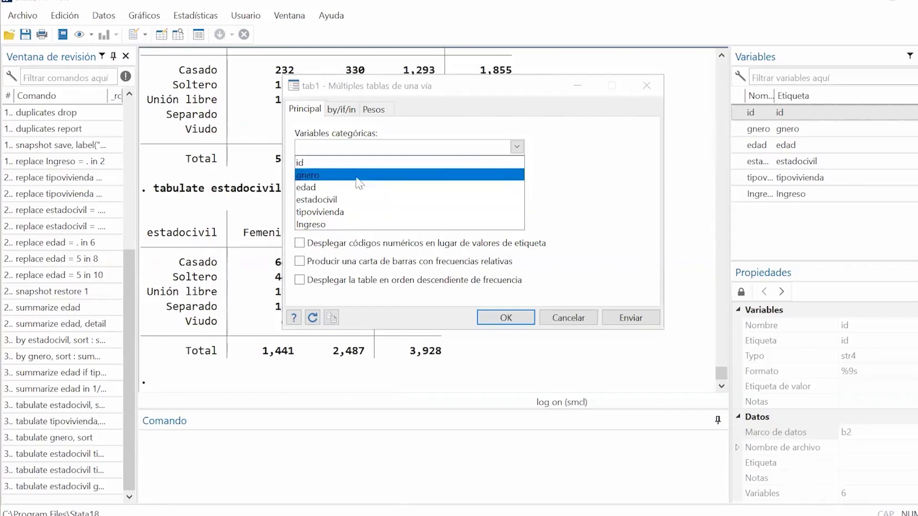
{"action": "left_click", "coordinate": [345, 201]}
{"action": "left_click", "coordinate": [345, 216]}
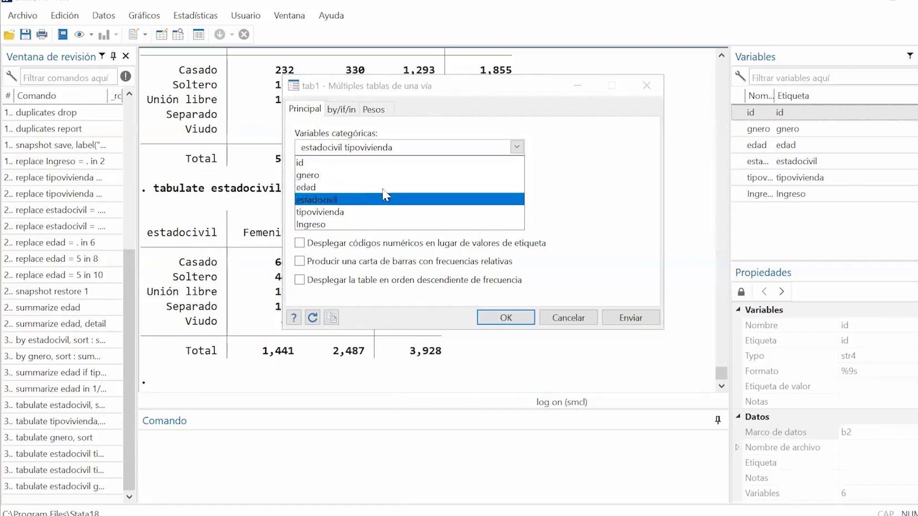
{"action": "left_click", "coordinate": [336, 176]}
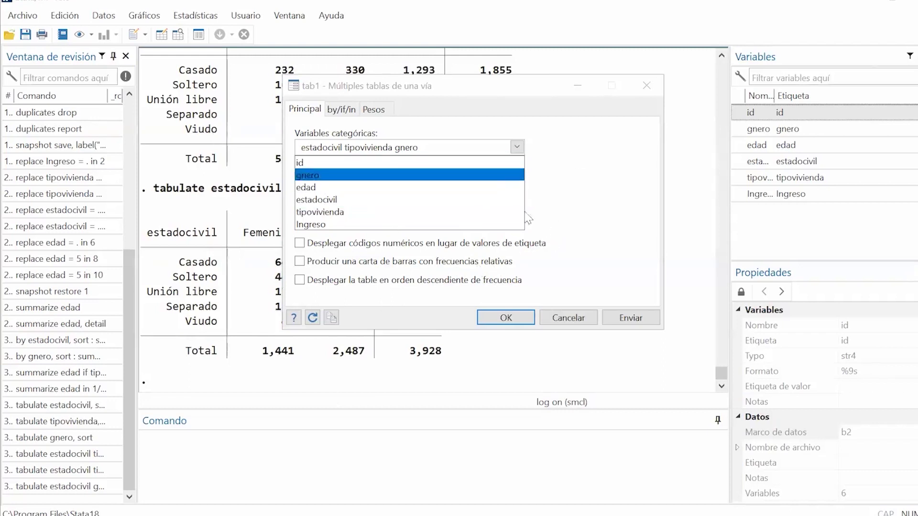
{"action": "left_click", "coordinate": [616, 264]}
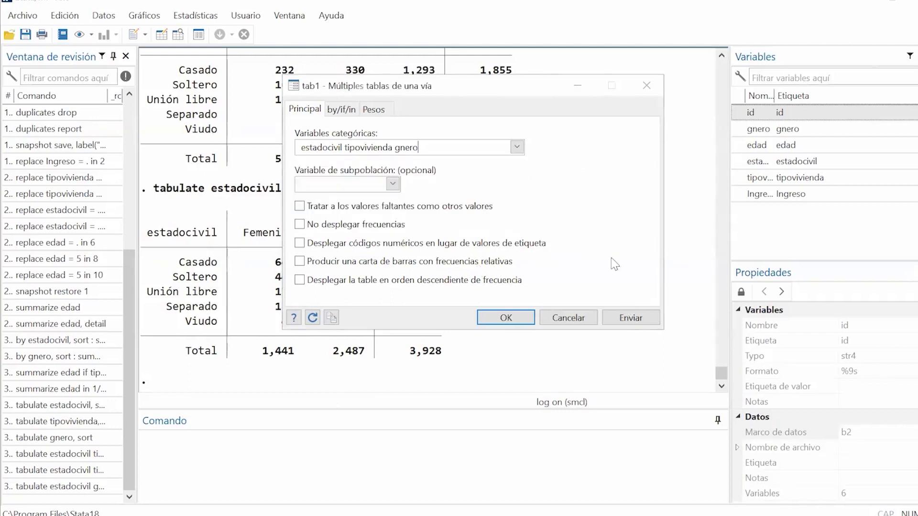
{"action": "left_click", "coordinate": [630, 318]}
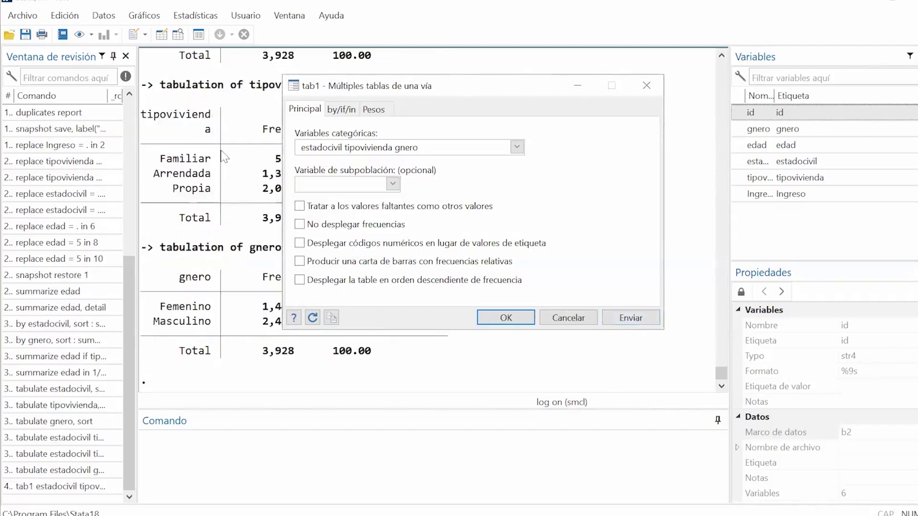
{"action": "left_click", "coordinate": [647, 86]}
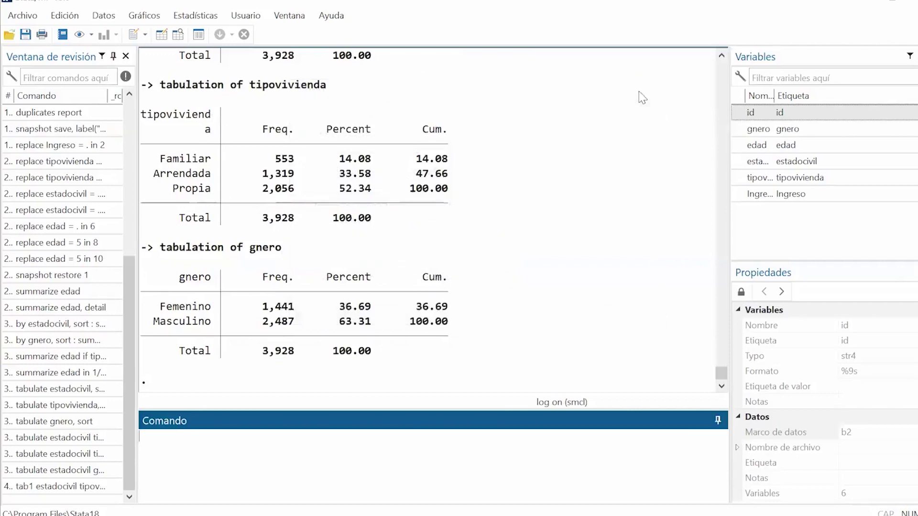
Step: Generate all possible two-way contingency tables among estadocivil, tipovivienda and gnero, and close the dialog
{"action": "left_click", "coordinate": [213, 22]}
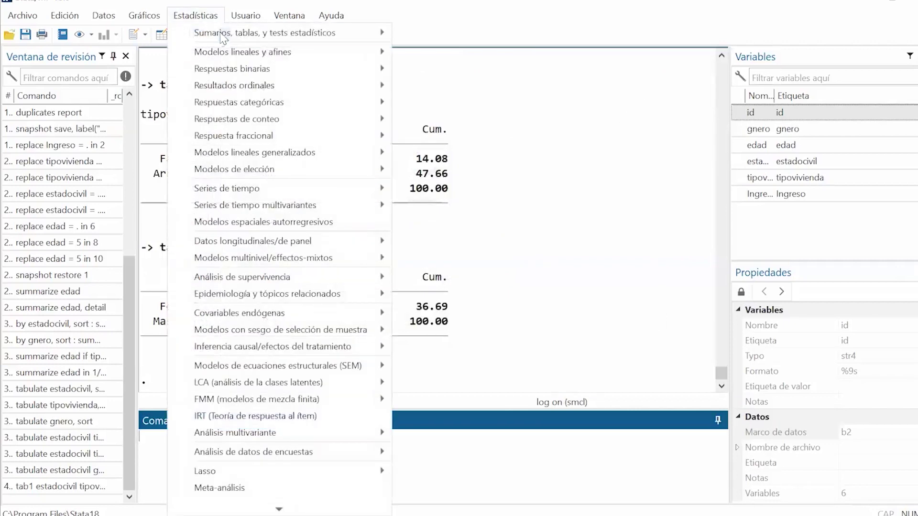
{"action": "mouse_move", "coordinate": [287, 32]}
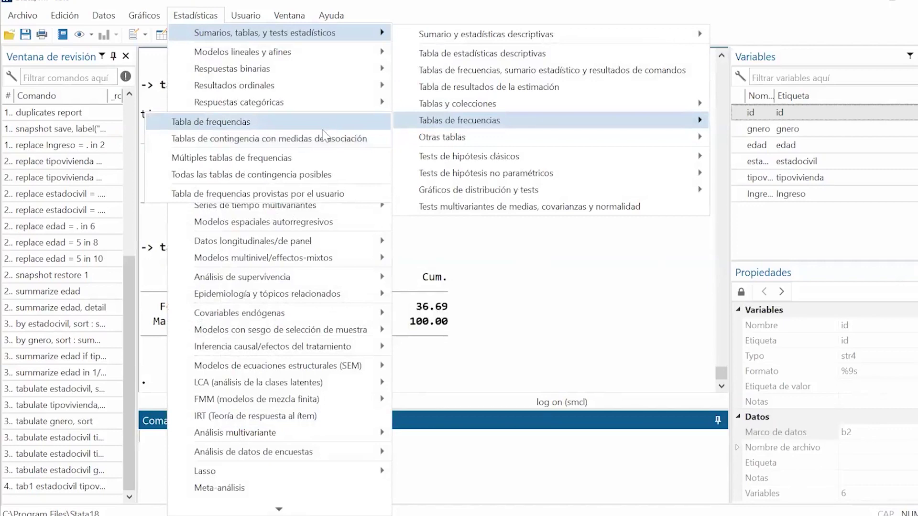
{"action": "left_click", "coordinate": [338, 173]}
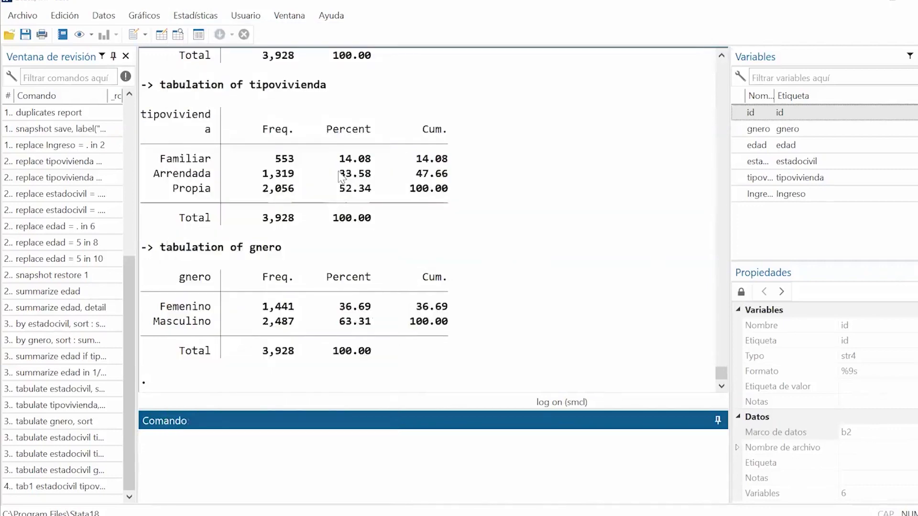
{"action": "left_click", "coordinate": [803, 161]}
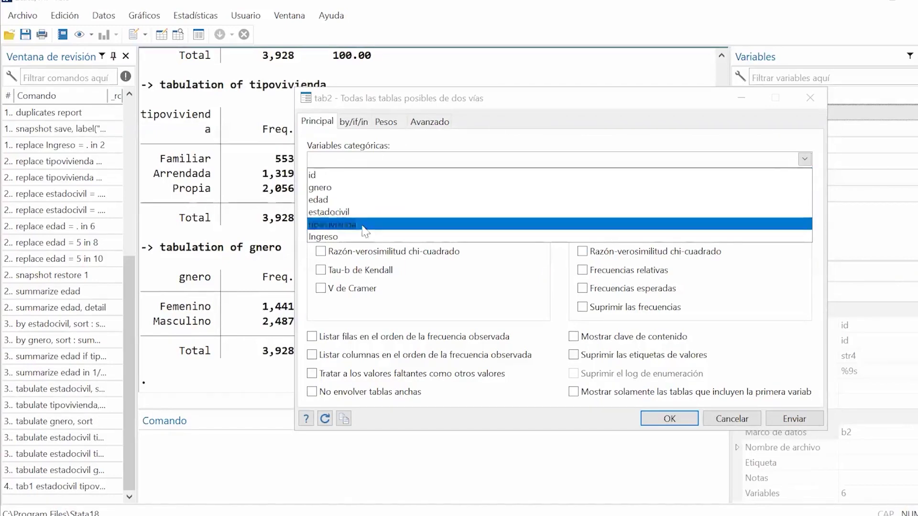
{"action": "left_click", "coordinate": [389, 211]}
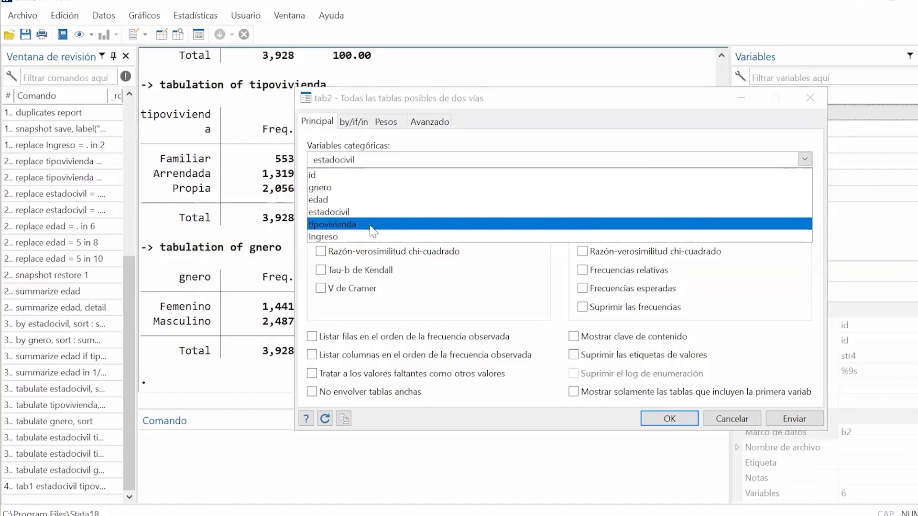
{"action": "left_click", "coordinate": [370, 224]}
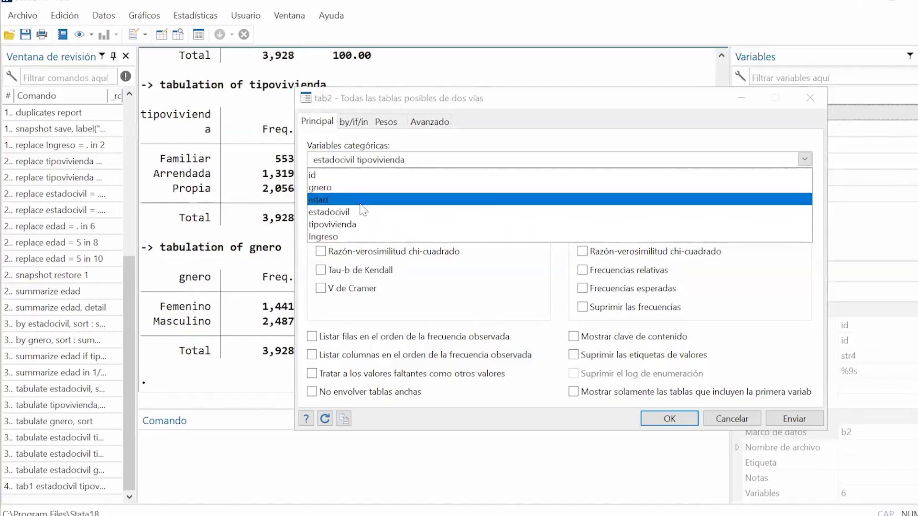
{"action": "left_click", "coordinate": [373, 187]}
{"action": "left_click", "coordinate": [486, 147]}
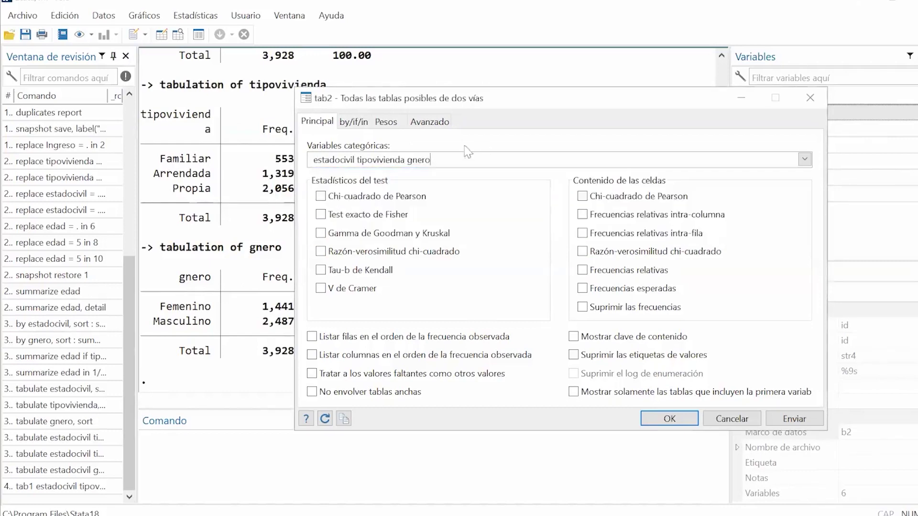
{"action": "left_click", "coordinate": [787, 419]}
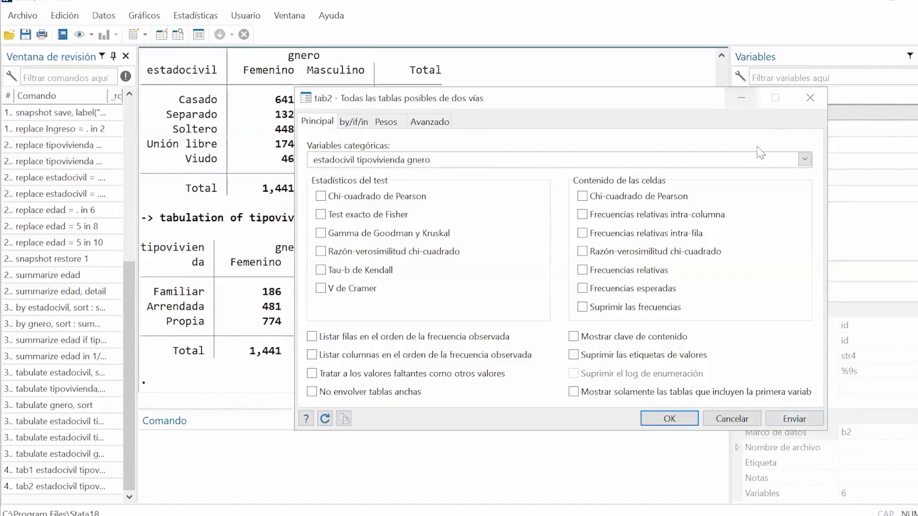
{"action": "left_click", "coordinate": [810, 98]}
Step: Review the tab2 output, comparing the tables of estadocivil by tipovivienda, estadocivil by gnero, and tipovivienda by gnero
{"action": "scroll", "coordinate": [548, 234], "scroll_direction": "up", "scroll_amount": 7}
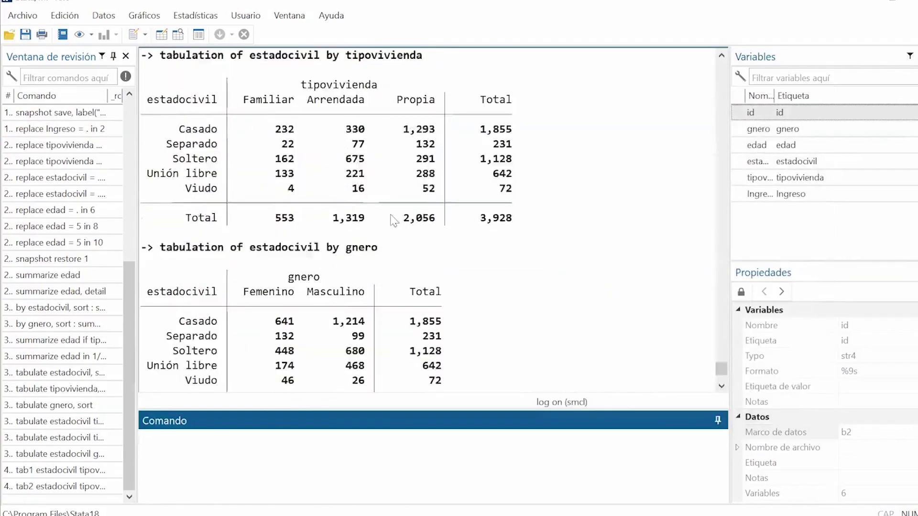
{"action": "scroll", "coordinate": [207, 238], "scroll_direction": "down", "scroll_amount": 1}
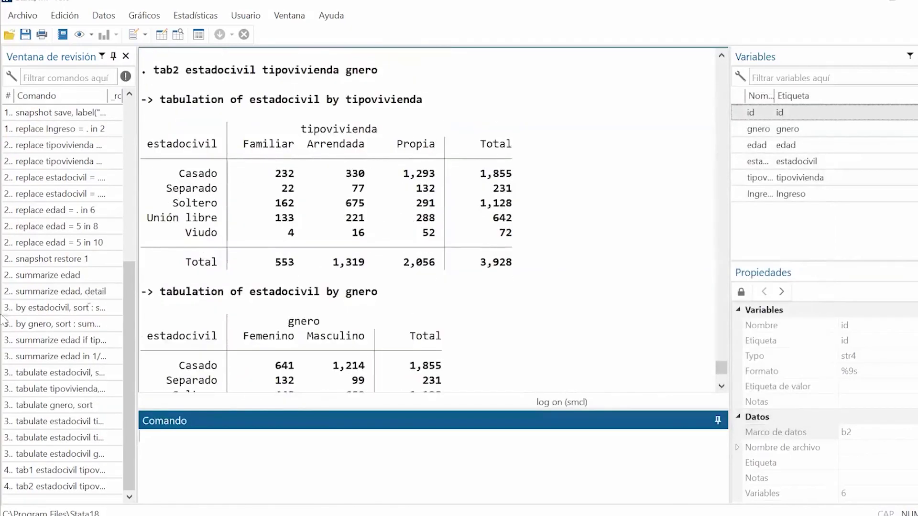
{"action": "scroll", "coordinate": [381, 150], "scroll_direction": "down", "scroll_amount": 6}
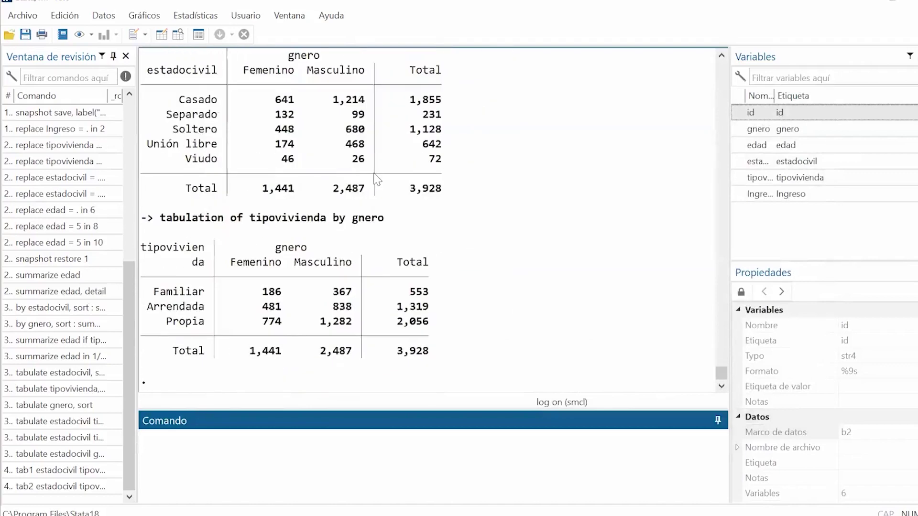
{"action": "scroll", "coordinate": [535, 216], "scroll_direction": "up", "scroll_amount": 6}
{"action": "scroll", "coordinate": [536, 216], "scroll_direction": "down", "scroll_amount": 6}
{"action": "scroll", "coordinate": [382, 184], "scroll_direction": "up", "scroll_amount": 4}
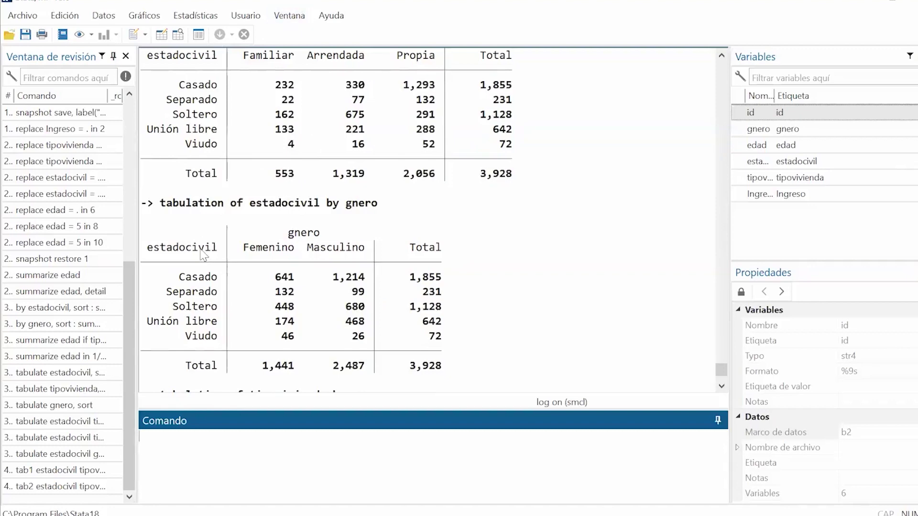
{"action": "scroll", "coordinate": [243, 208], "scroll_direction": "up", "scroll_amount": 2}
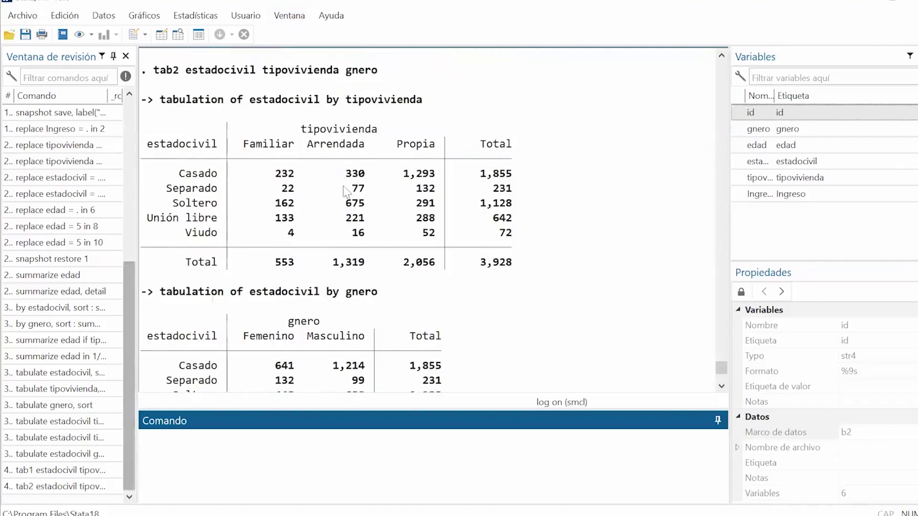
{"action": "scroll", "coordinate": [382, 326], "scroll_direction": "down", "scroll_amount": 6}
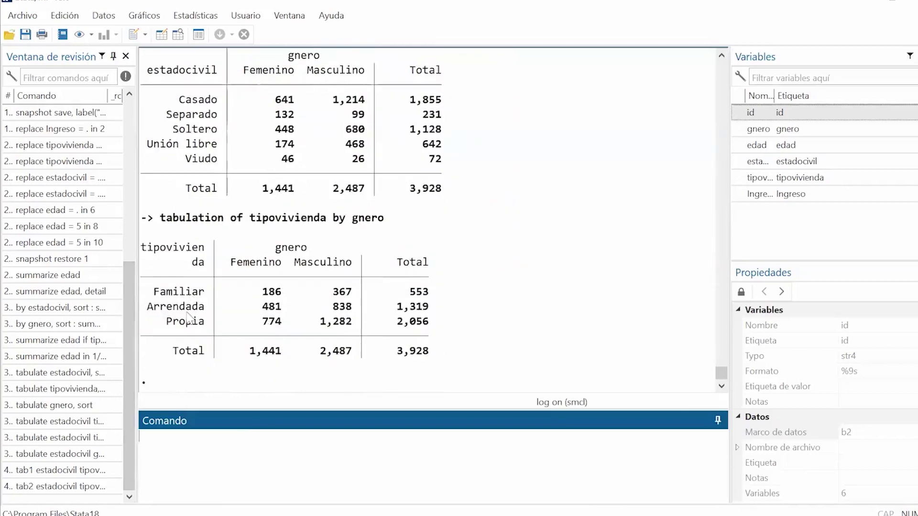
{"action": "scroll", "coordinate": [208, 274], "scroll_direction": "up", "scroll_amount": 1}
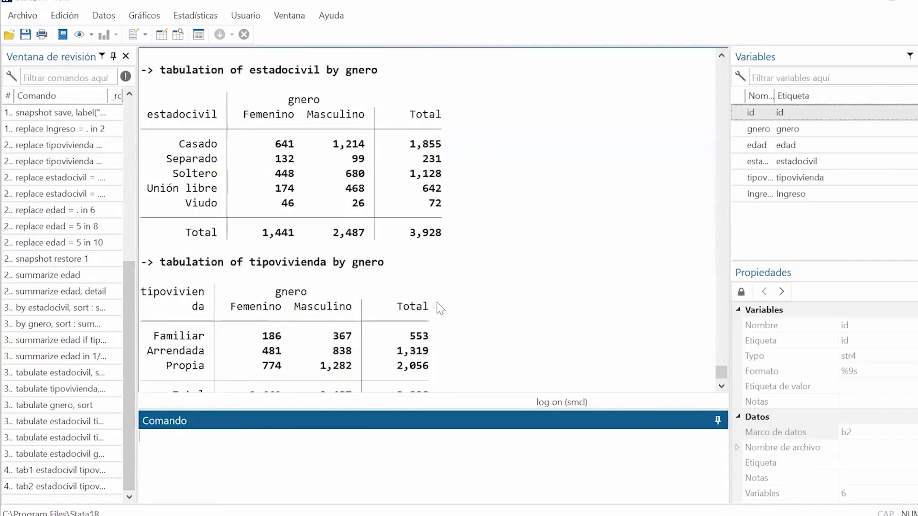
{"action": "left_click", "coordinate": [454, 440]}
{"action": "scroll", "coordinate": [533, 174], "scroll_direction": "down", "scroll_amount": 1}
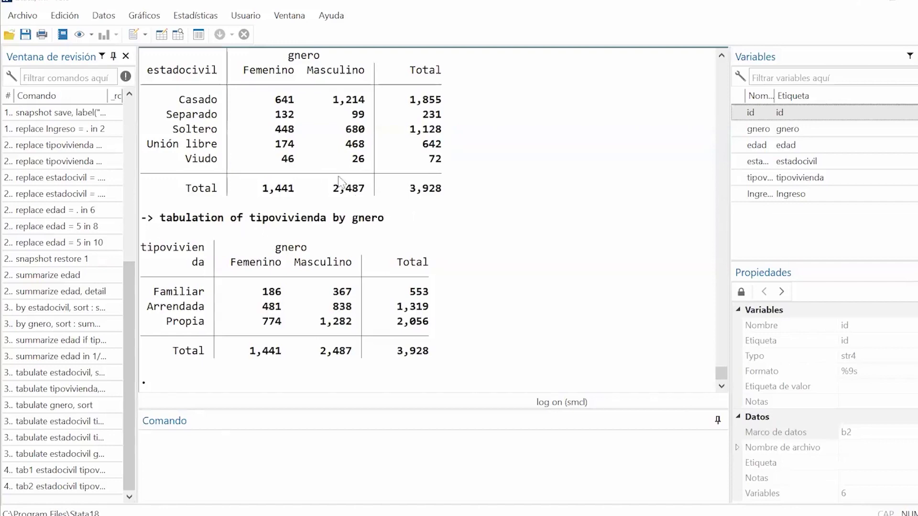
Step: Open the dialog for tables of frequencies, summary statistics and command results, and look back over the earlier tabulations
{"action": "left_click", "coordinate": [215, 16]}
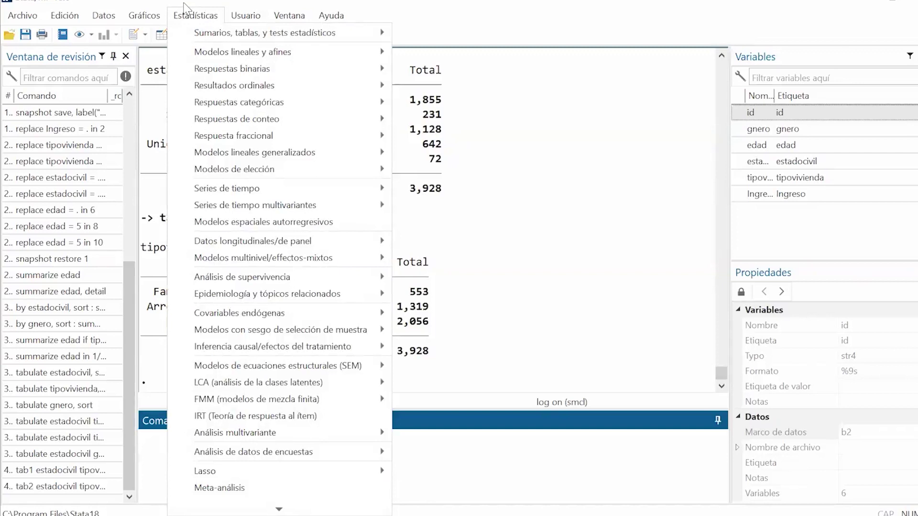
{"action": "mouse_move", "coordinate": [206, 36]}
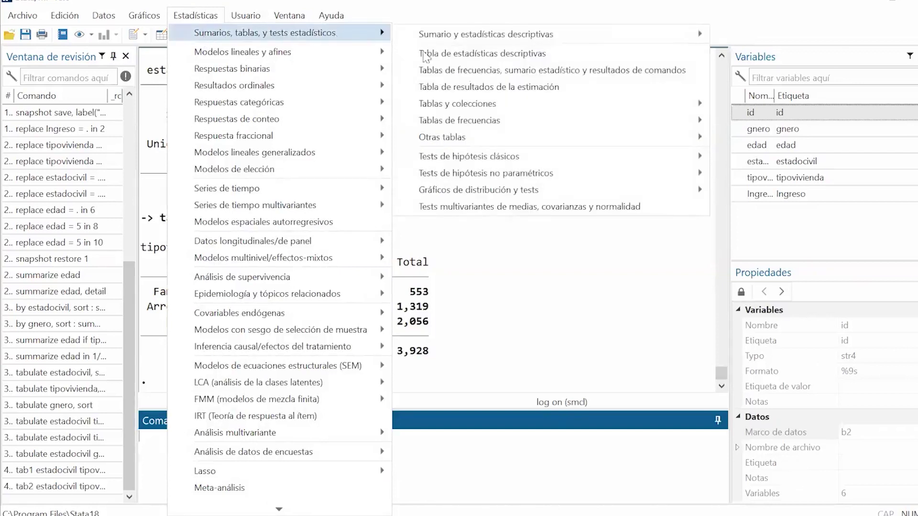
{"action": "mouse_move", "coordinate": [486, 107]}
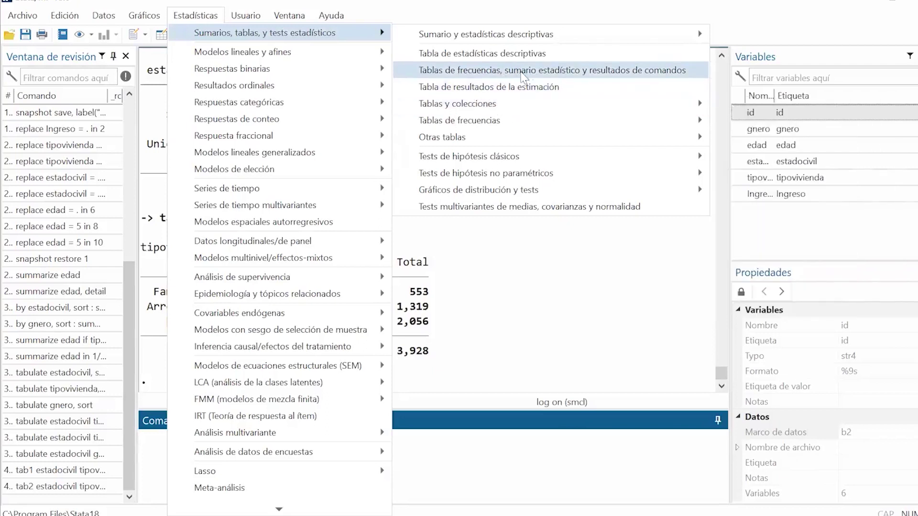
{"action": "left_click", "coordinate": [570, 71]}
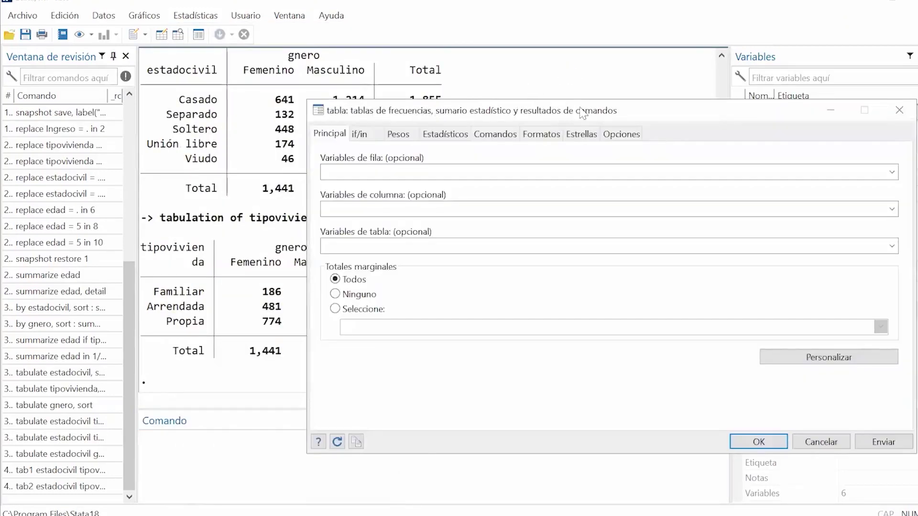
{"action": "left_click_drag", "start_coordinate": [574, 108], "coordinate": [452, 53]}
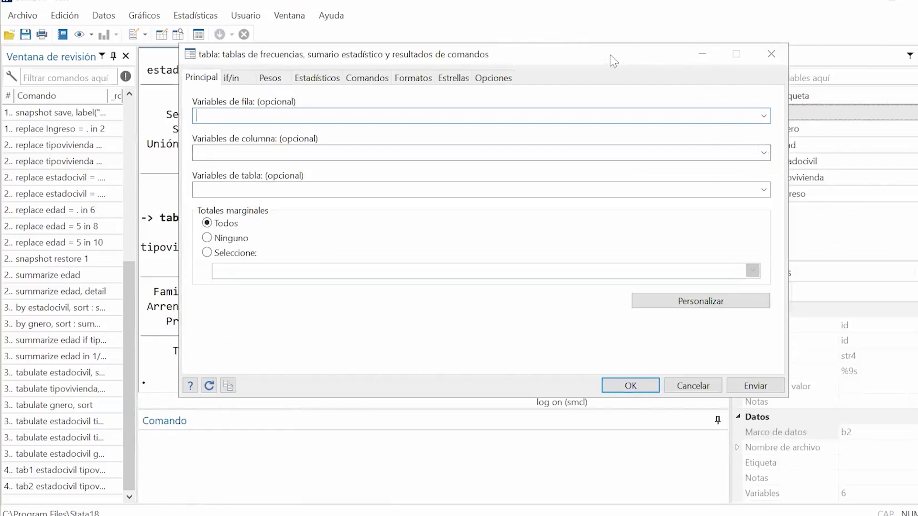
{"action": "left_click_drag", "start_coordinate": [663, 50], "coordinate": [712, 39]}
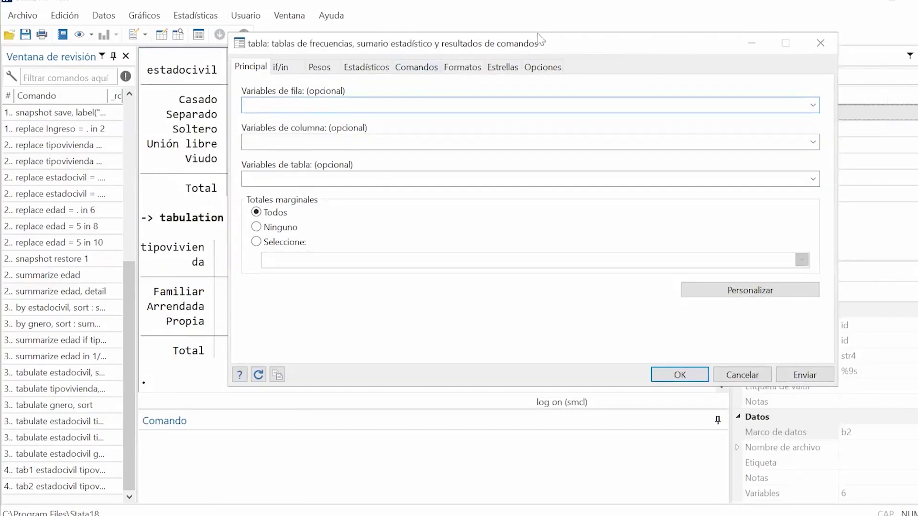
{"action": "left_click_drag", "start_coordinate": [556, 54], "coordinate": [652, 56]}
{"action": "scroll", "coordinate": [229, 135], "scroll_direction": "up", "scroll_amount": 12}
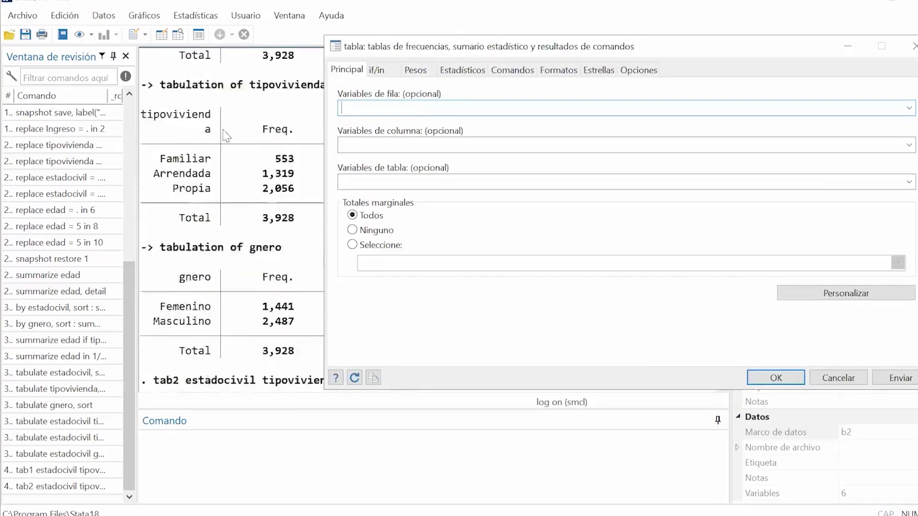
{"action": "scroll", "coordinate": [230, 136], "scroll_direction": "up", "scroll_amount": 5}
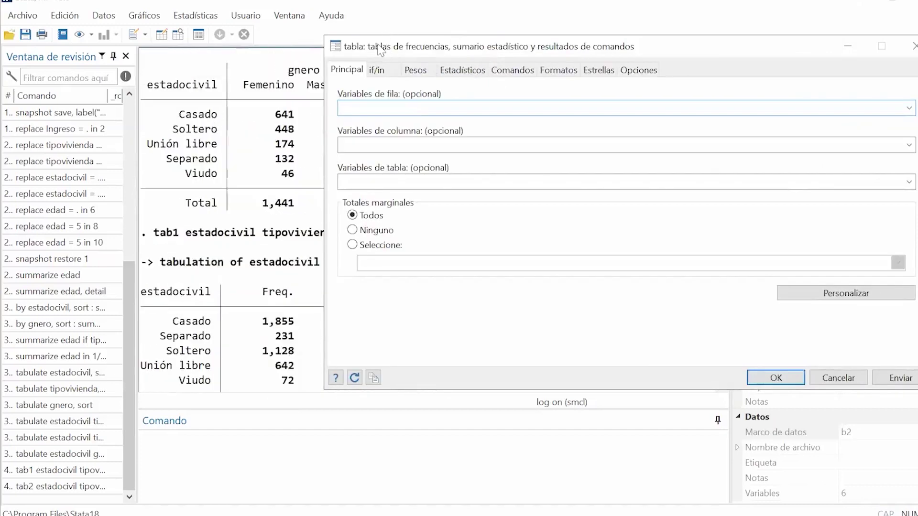
{"action": "left_click_drag", "start_coordinate": [380, 50], "coordinate": [270, 46]}
{"action": "scroll", "coordinate": [158, 201], "scroll_direction": "down", "scroll_amount": 4}
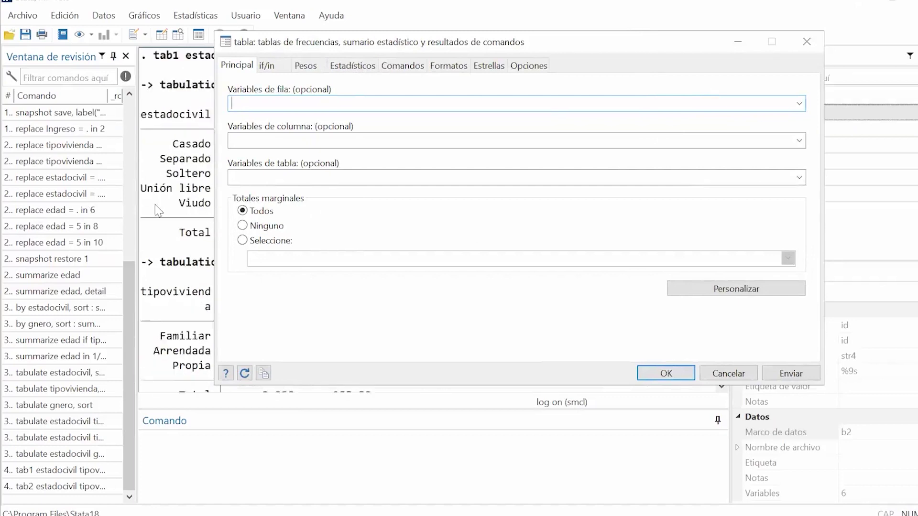
{"action": "scroll", "coordinate": [157, 211], "scroll_direction": "down", "scroll_amount": 5}
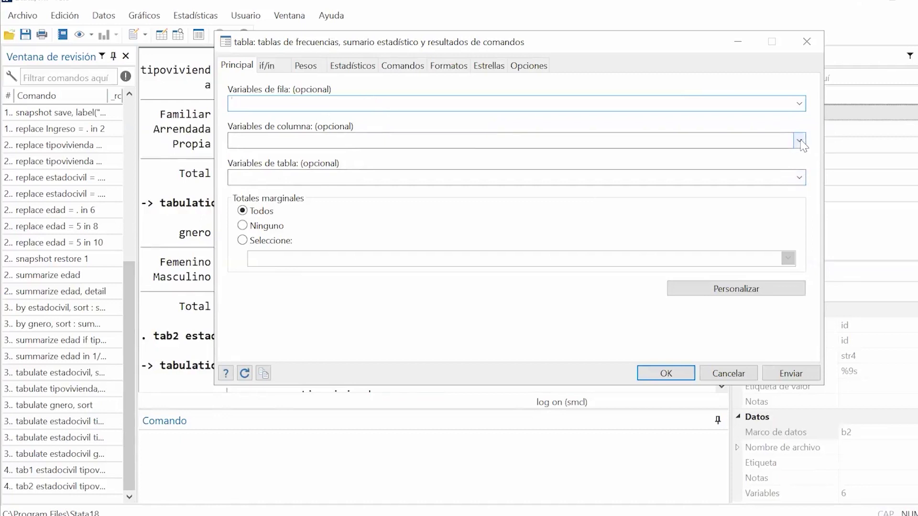
Step: Generate a frequency table with estadocivil as the row variable, keeping the dialog open beside the results
{"action": "left_click", "coordinate": [799, 104]}
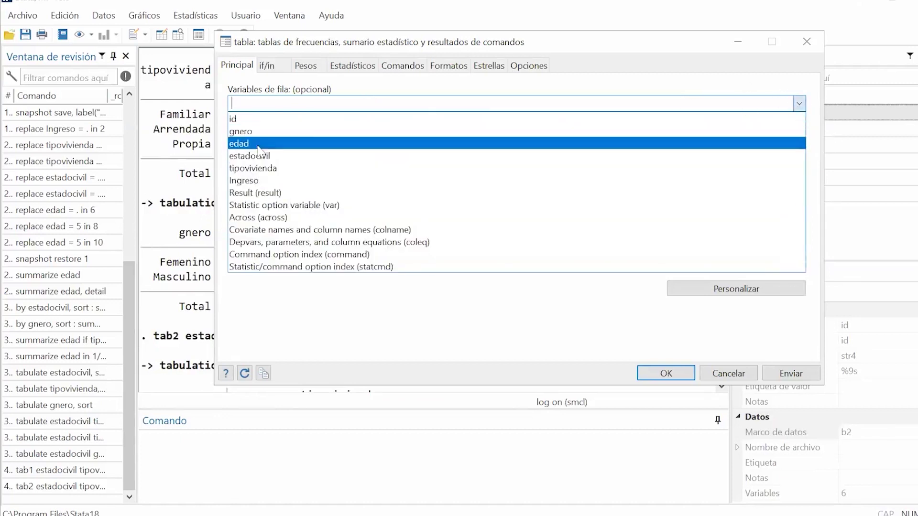
{"action": "left_click", "coordinate": [252, 157]}
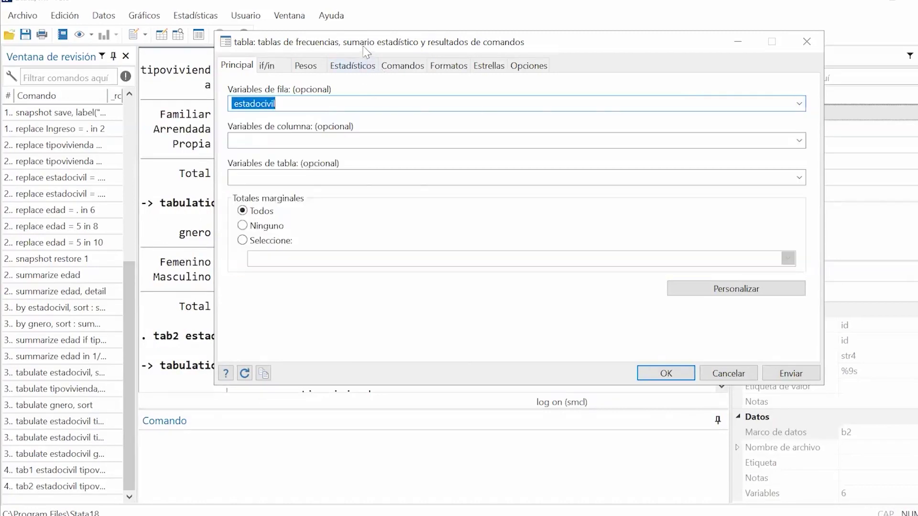
{"action": "left_click_drag", "start_coordinate": [484, 42], "coordinate": [607, 29]}
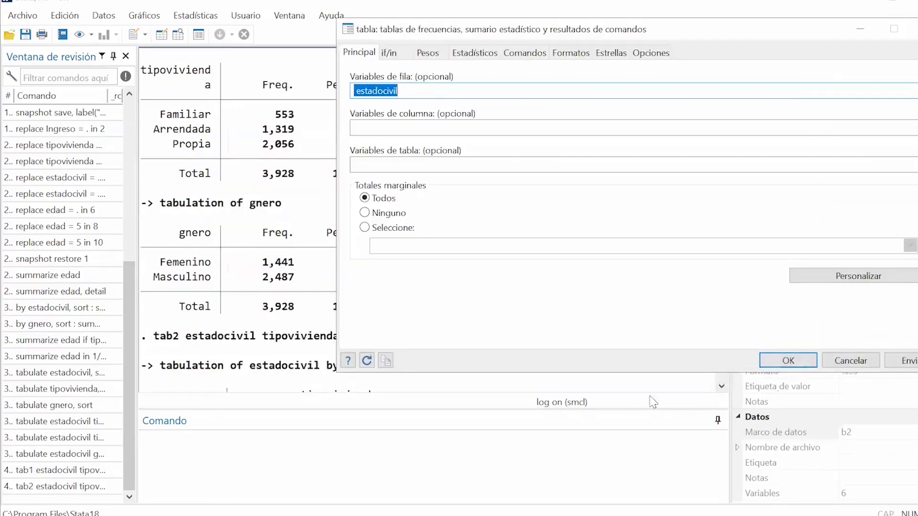
{"action": "left_click", "coordinate": [901, 362]}
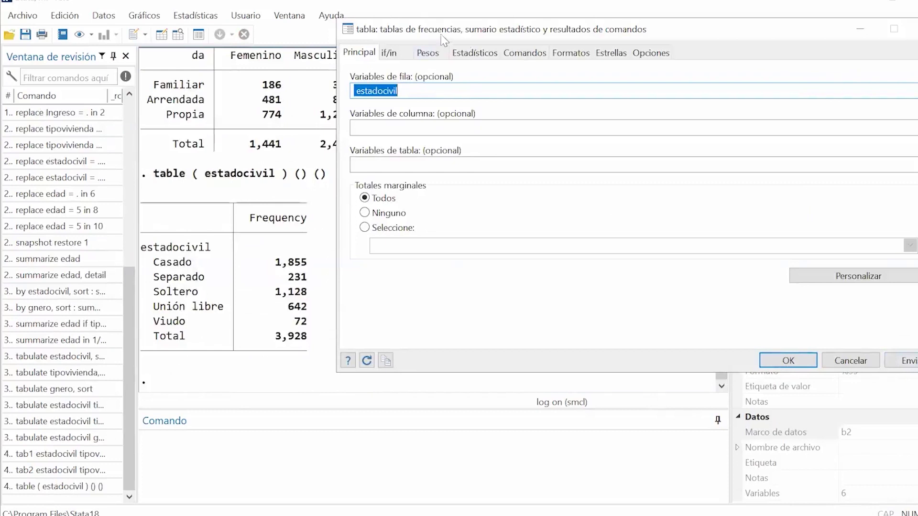
{"action": "left_click_drag", "start_coordinate": [440, 33], "coordinate": [522, 31]}
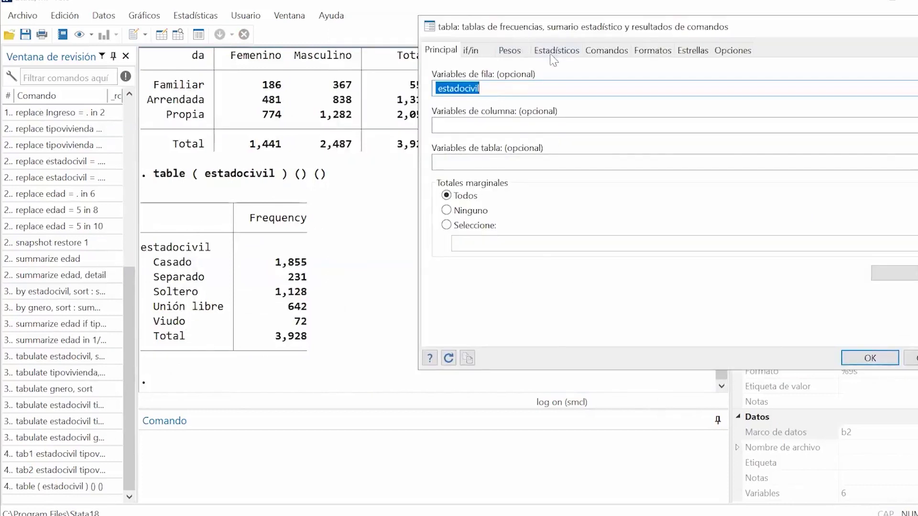
Step: Examine the table dialog's general options and its settings for formats, commands, statistics and weights, and return to the variable settings
{"action": "left_click", "coordinate": [726, 53]}
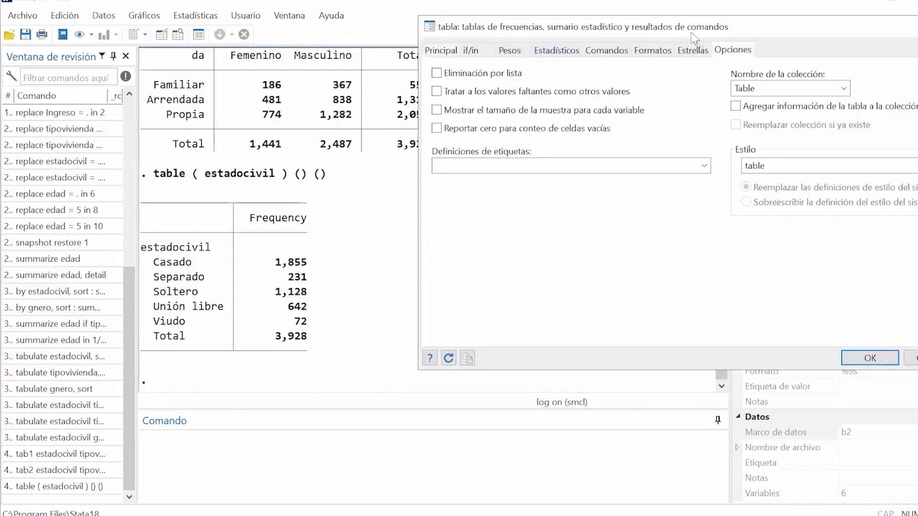
{"action": "key", "text": "Escape"}
{"action": "left_click_drag", "start_coordinate": [799, 30], "coordinate": [654, 46]}
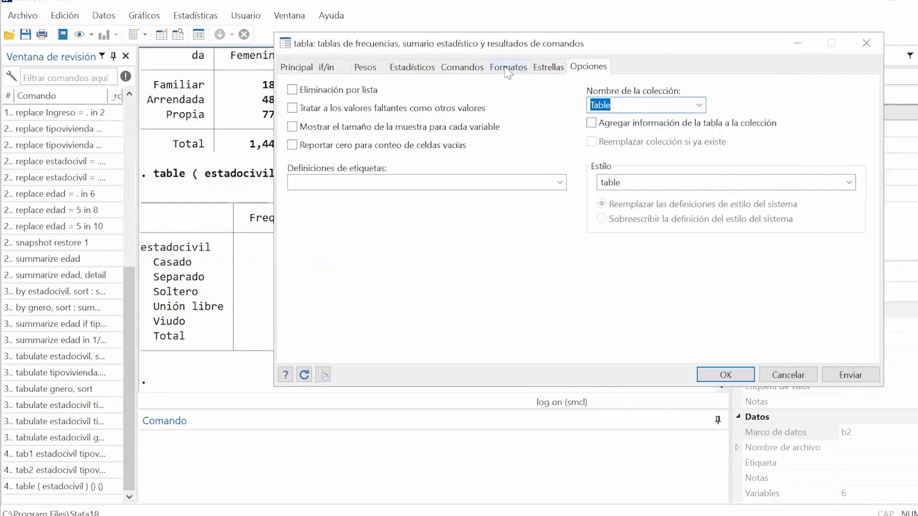
{"action": "left_click", "coordinate": [521, 69]}
{"action": "left_click", "coordinate": [460, 68]}
{"action": "left_click", "coordinate": [410, 70]}
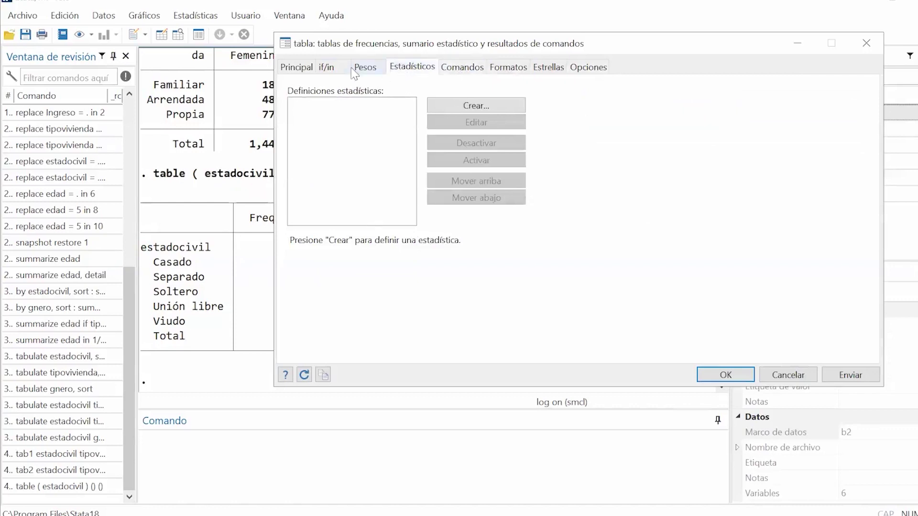
{"action": "left_click", "coordinate": [364, 69]}
{"action": "left_click", "coordinate": [306, 69]}
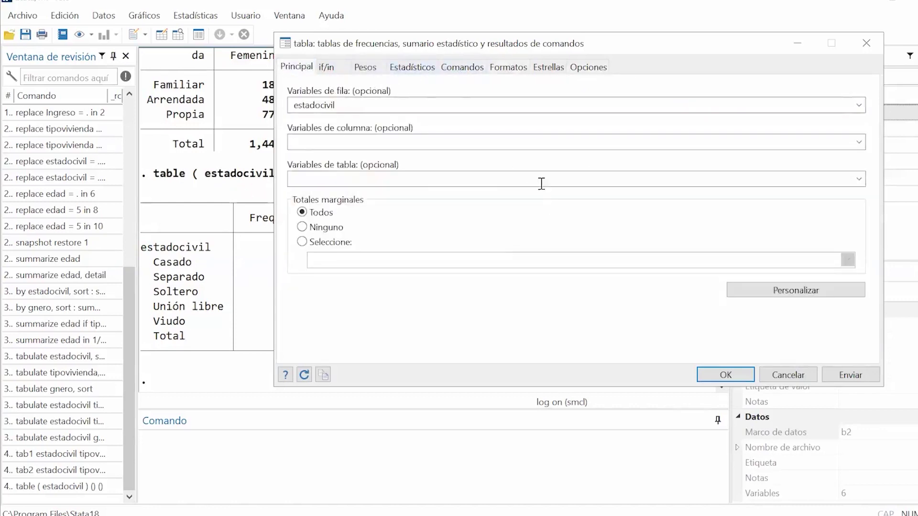
Step: Copy the variable name estadocivil from the table's row variables
{"action": "left_click_drag", "start_coordinate": [344, 106], "coordinate": [285, 121]}
{"action": "key", "text": "ctrl+c"}
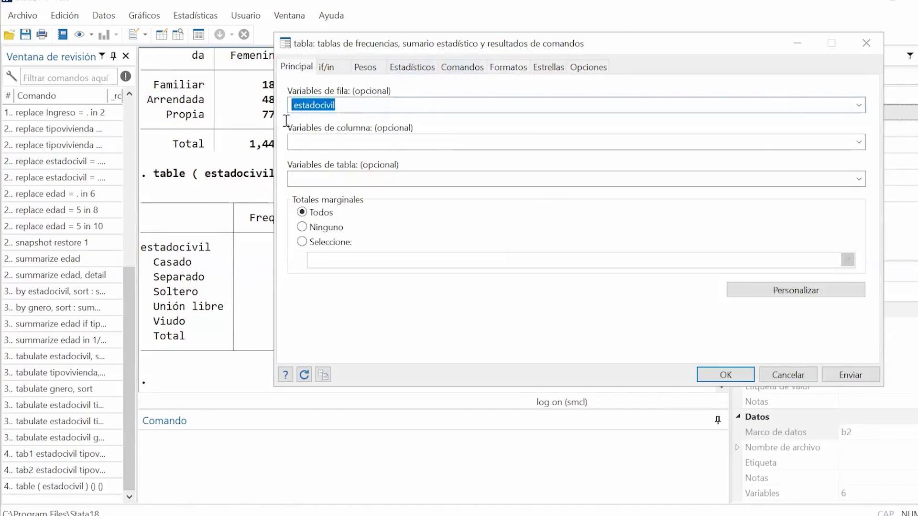
Step: Move estadocivil from the row variables to the column variables and submit the frequency table, shifting the dialog clear of the results
{"action": "key", "text": "Delete"}
{"action": "left_click", "coordinate": [317, 137]}
{"action": "key", "text": "ctrl+v"}
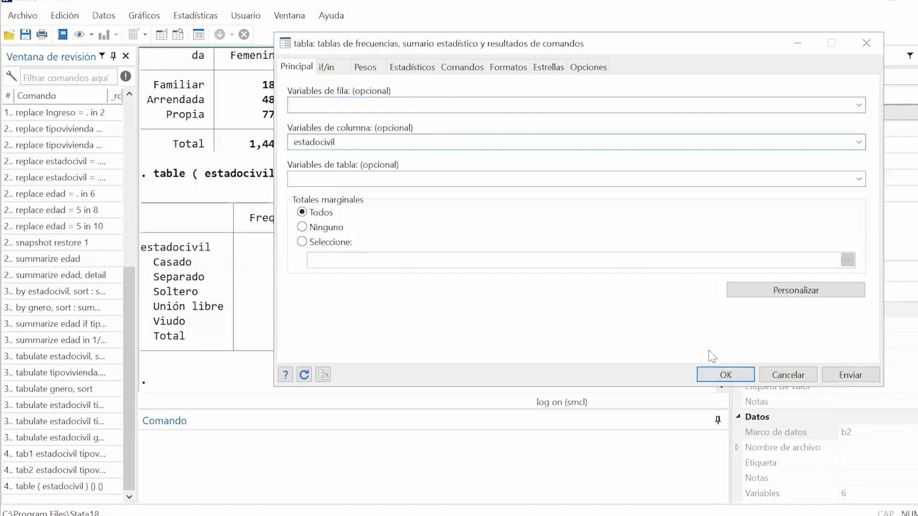
{"action": "left_click", "coordinate": [833, 374]}
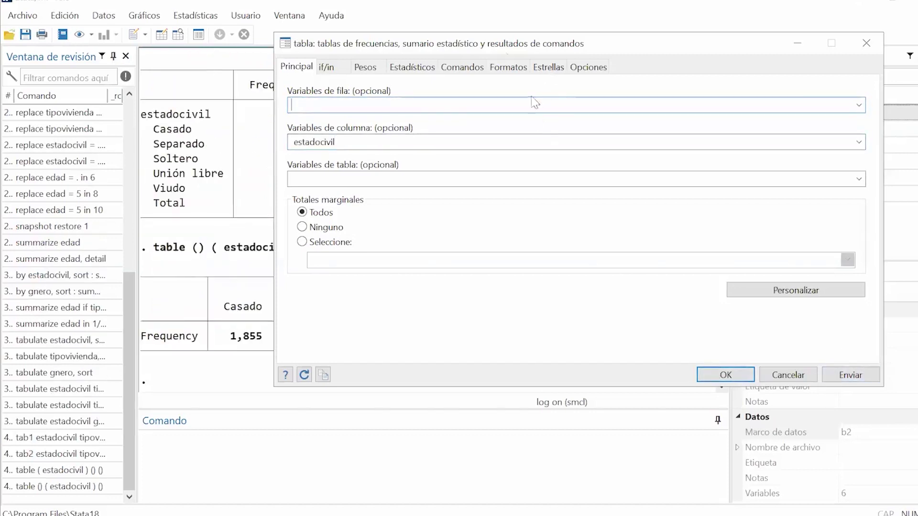
{"action": "left_click_drag", "start_coordinate": [541, 54], "coordinate": [566, 15]}
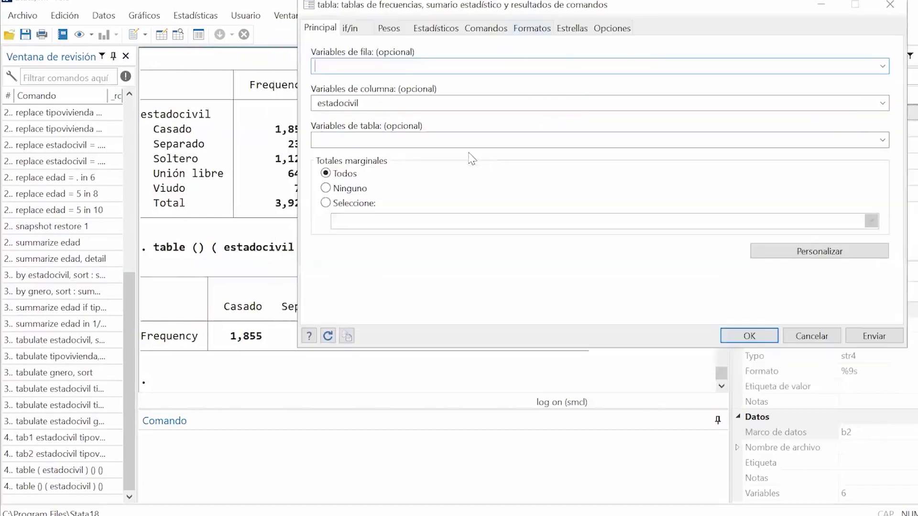
Step: Move estadocivil from the column variables back to the row variables, leaving the column variables empty
{"action": "left_click_drag", "start_coordinate": [381, 101], "coordinate": [276, 112]}
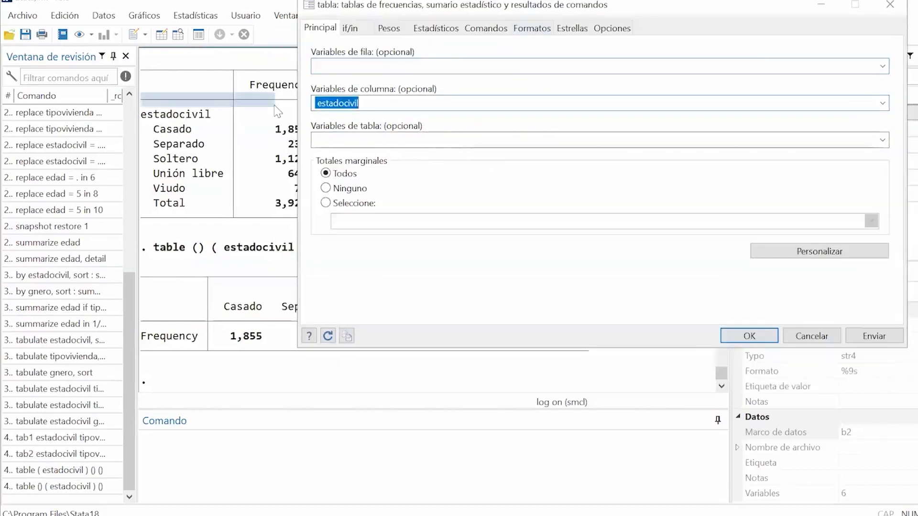
{"action": "key", "text": "ctrl+x"}
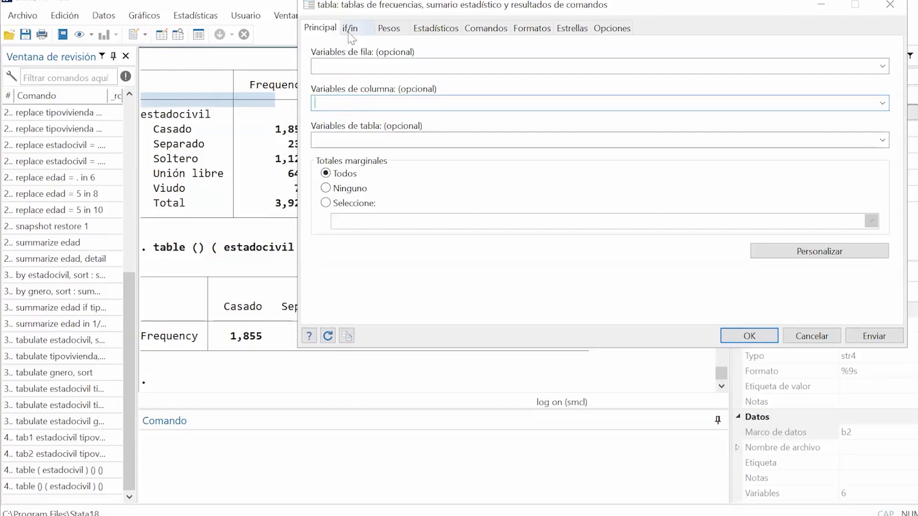
{"action": "left_click", "coordinate": [357, 138]}
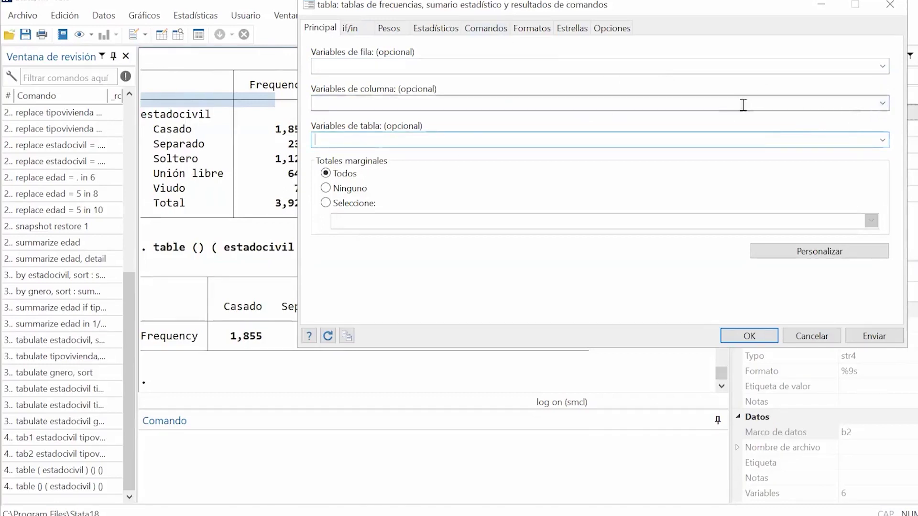
{"action": "left_click", "coordinate": [879, 103]}
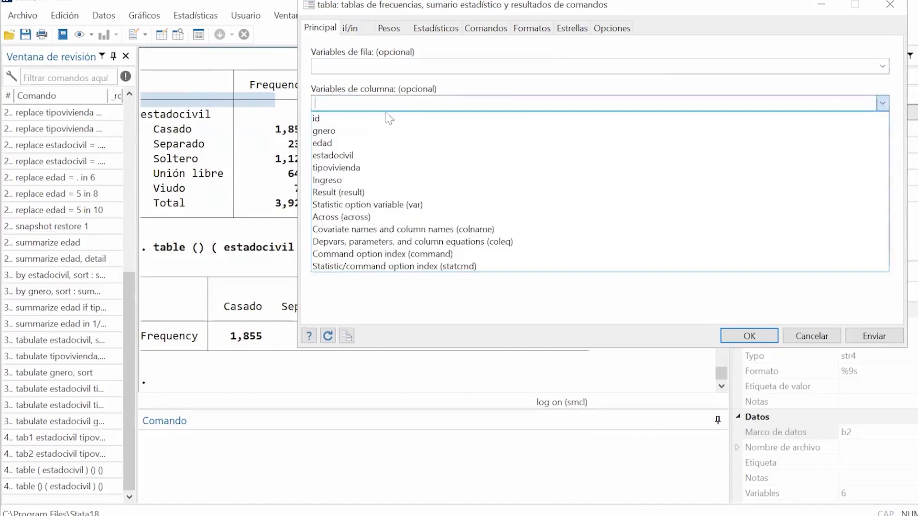
{"action": "left_click", "coordinate": [389, 157]}
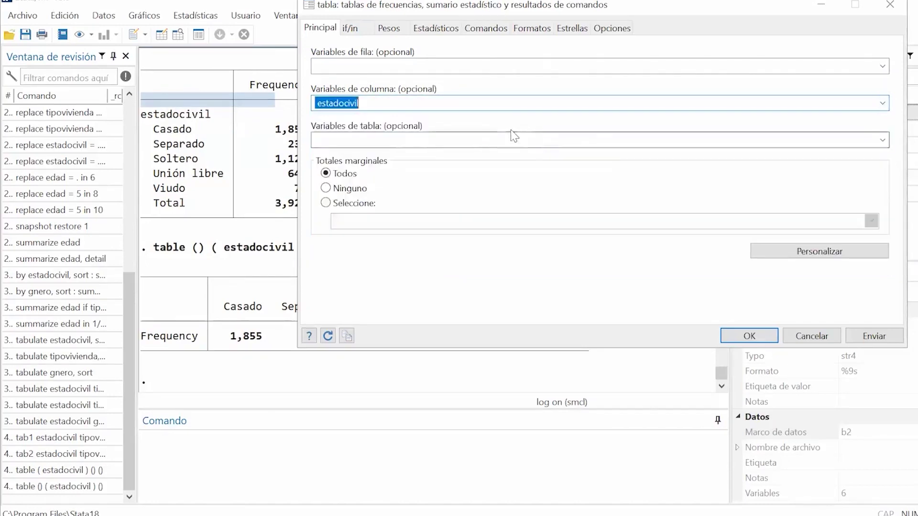
{"action": "left_click", "coordinate": [883, 66]}
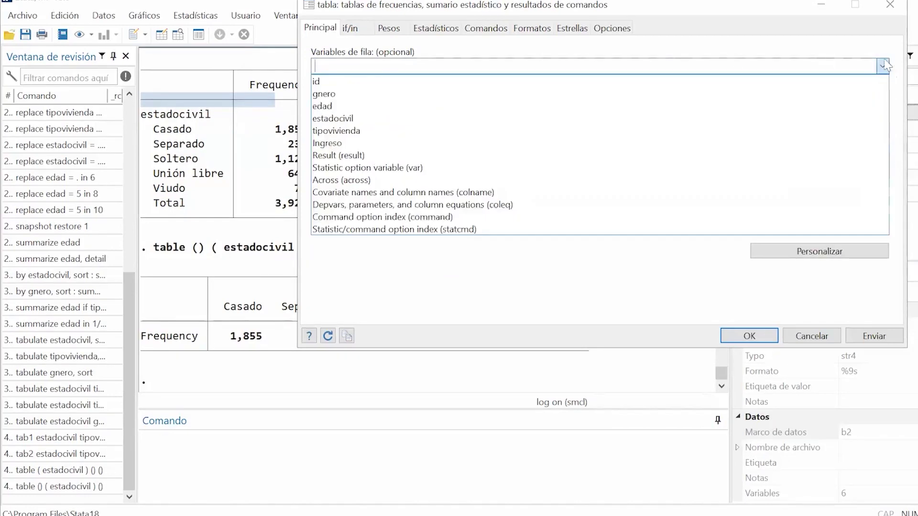
{"action": "left_click", "coordinate": [616, 61]}
{"action": "left_click", "coordinate": [384, 99]}
{"action": "key", "text": "BackSpace"}
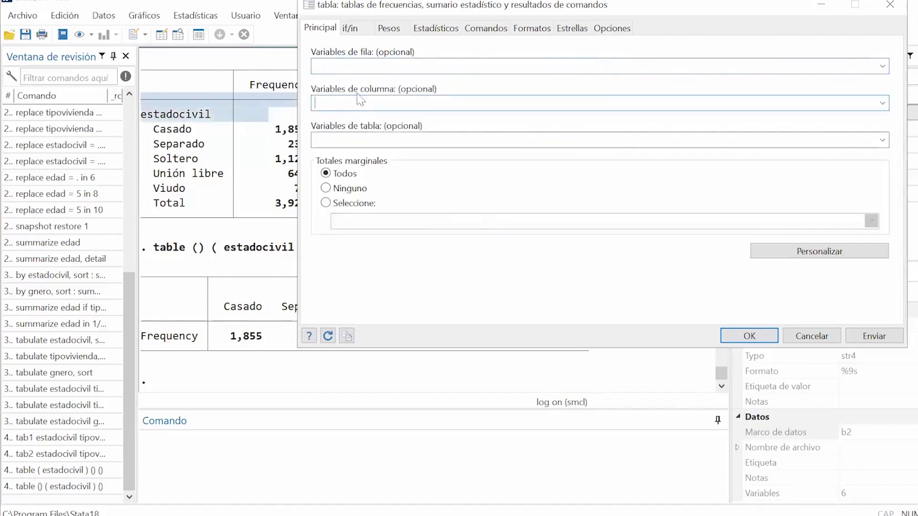
{"action": "key", "text": "ctrl+v"}
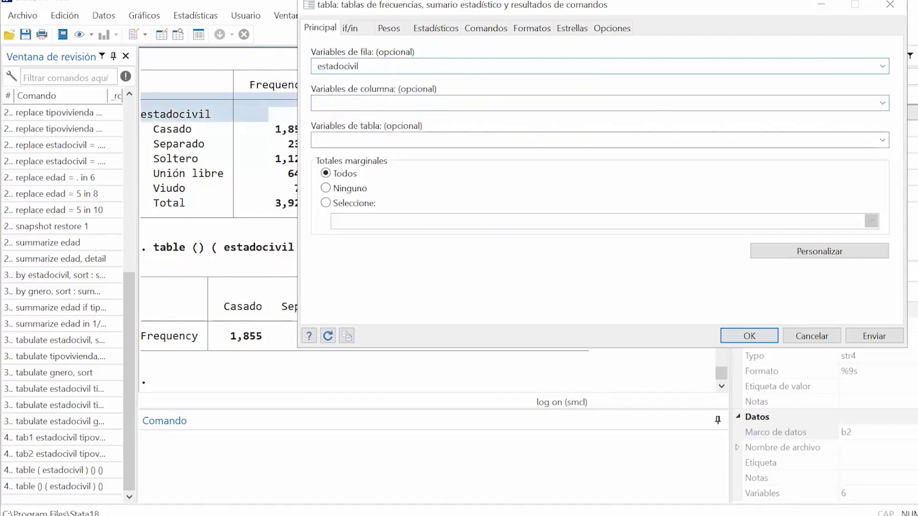
Step: Set tipovivienda as the column variable and submit the table crossed with estadocivil, closing the table builder preview
{"action": "left_click", "coordinate": [882, 103]}
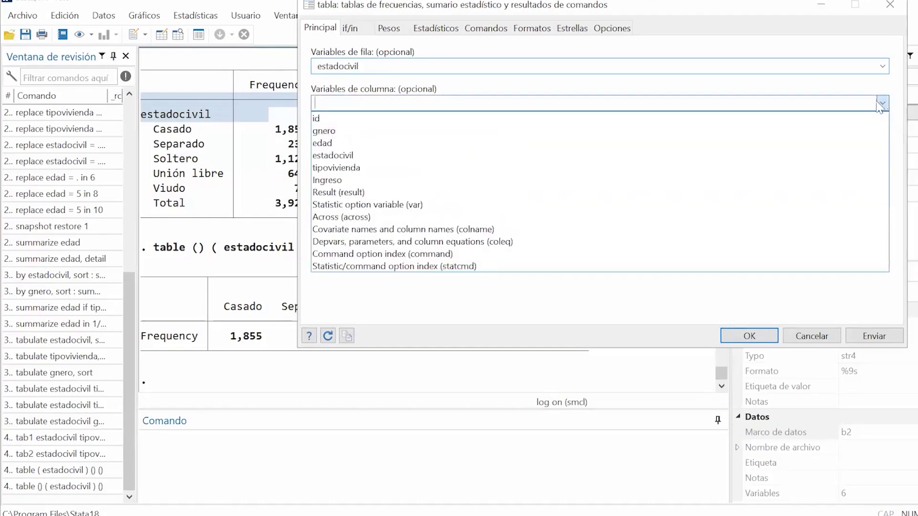
{"action": "left_click", "coordinate": [549, 168]}
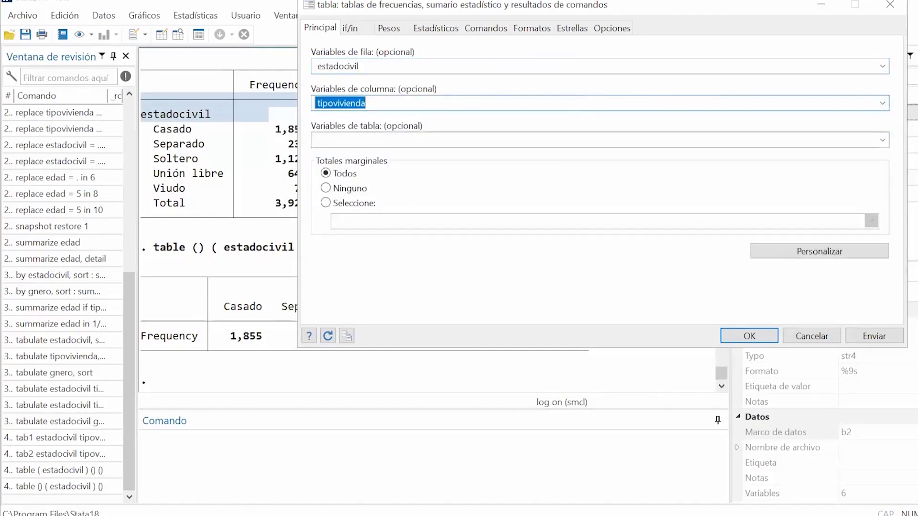
{"action": "left_click", "coordinate": [842, 253]}
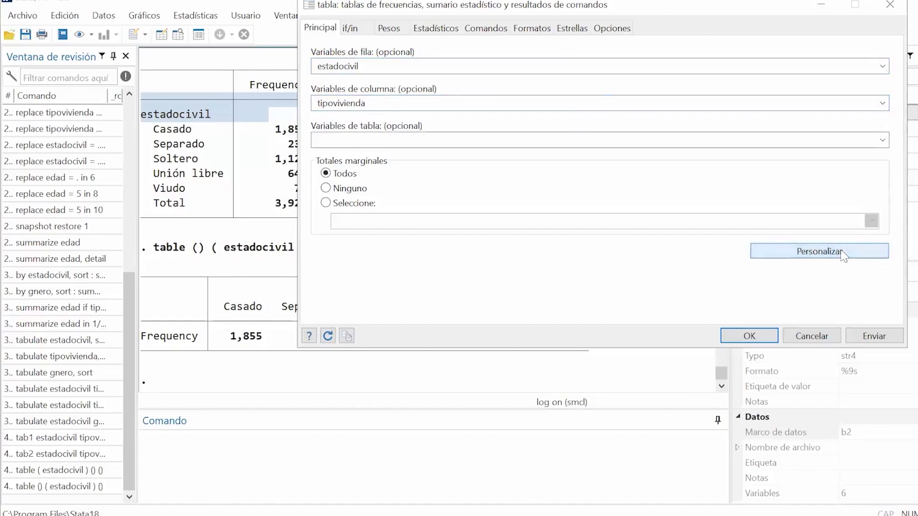
{"action": "left_click", "coordinate": [842, 252]}
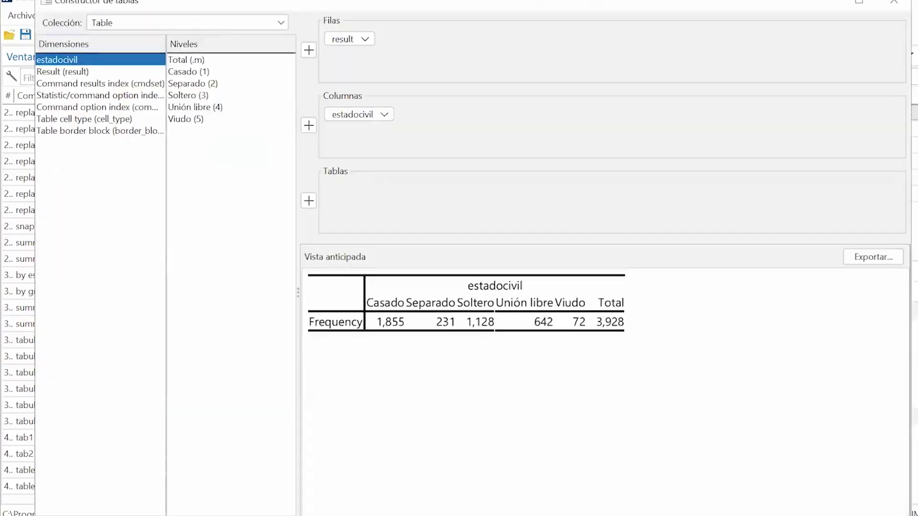
{"action": "left_click", "coordinate": [893, 5]}
{"action": "left_click", "coordinate": [873, 336]}
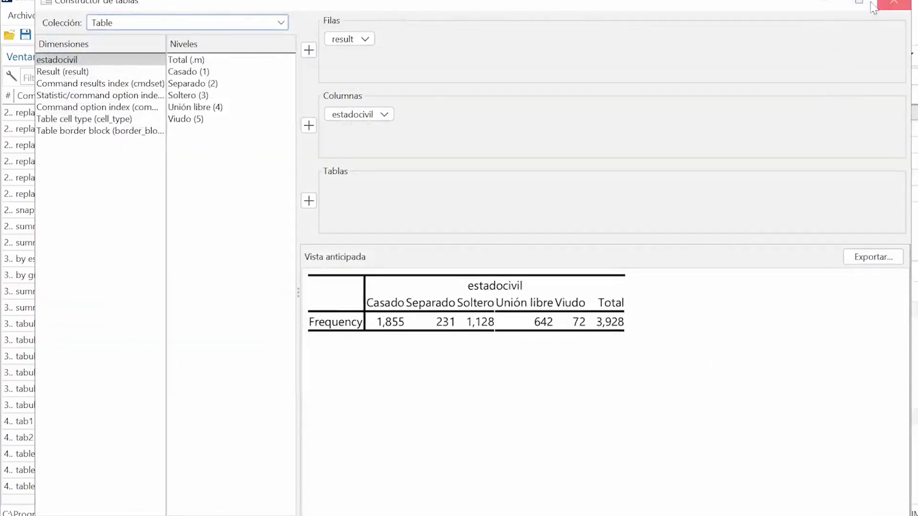
{"action": "left_click", "coordinate": [894, 4]}
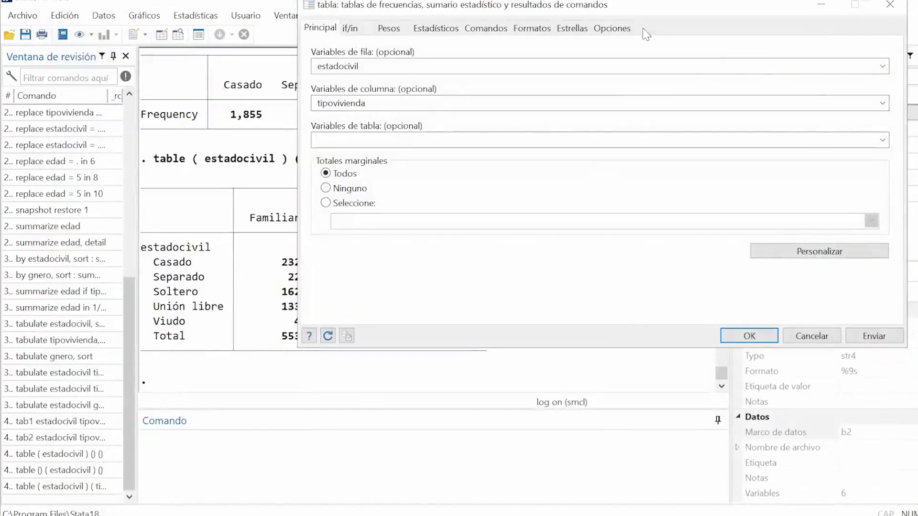
Step: Reset the table dialog, set estadocivil as the row variable and tipovivienda as the column variable, and submit the table
{"action": "left_click_drag", "start_coordinate": [659, 7], "coordinate": [619, 49]}
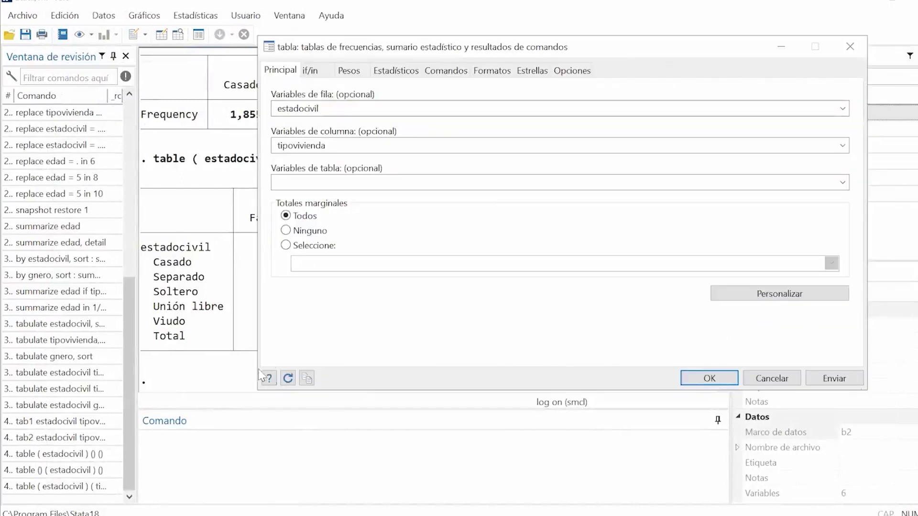
{"action": "key", "text": "Return"}
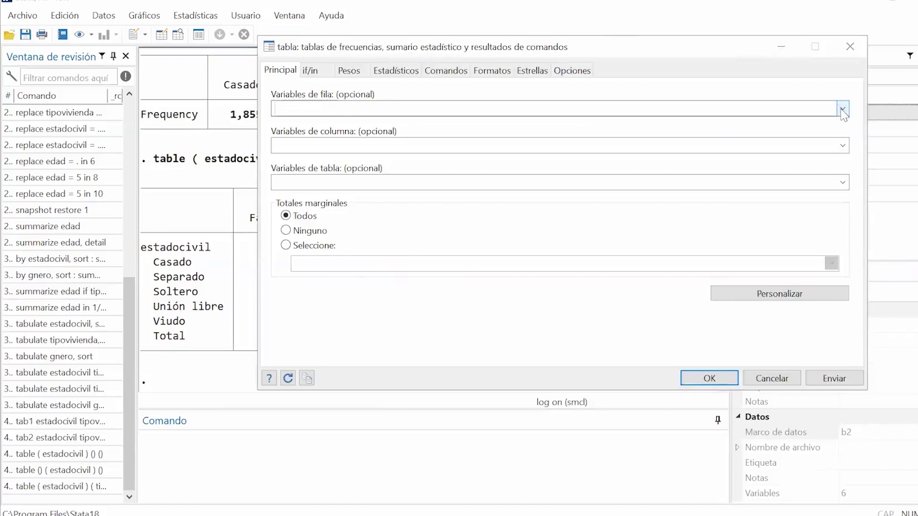
{"action": "left_click", "coordinate": [841, 109]}
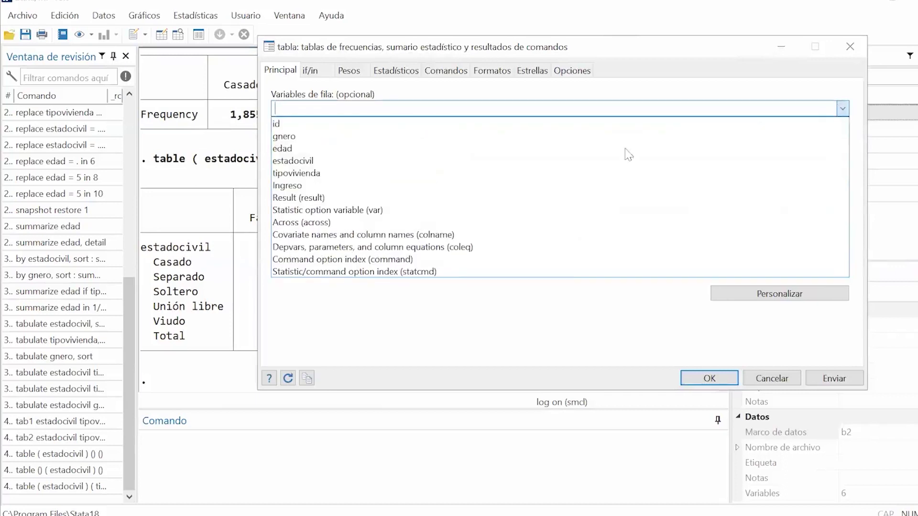
{"action": "left_click", "coordinate": [477, 161]}
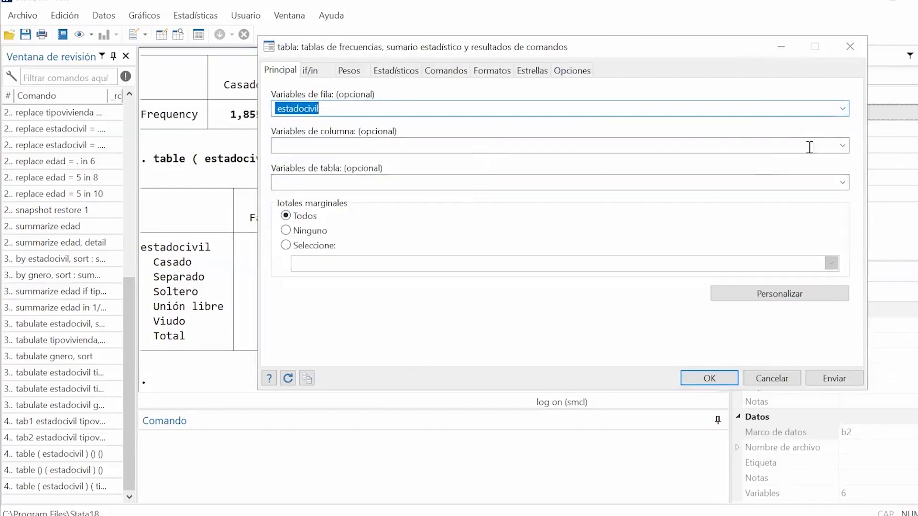
{"action": "left_click", "coordinate": [842, 145]}
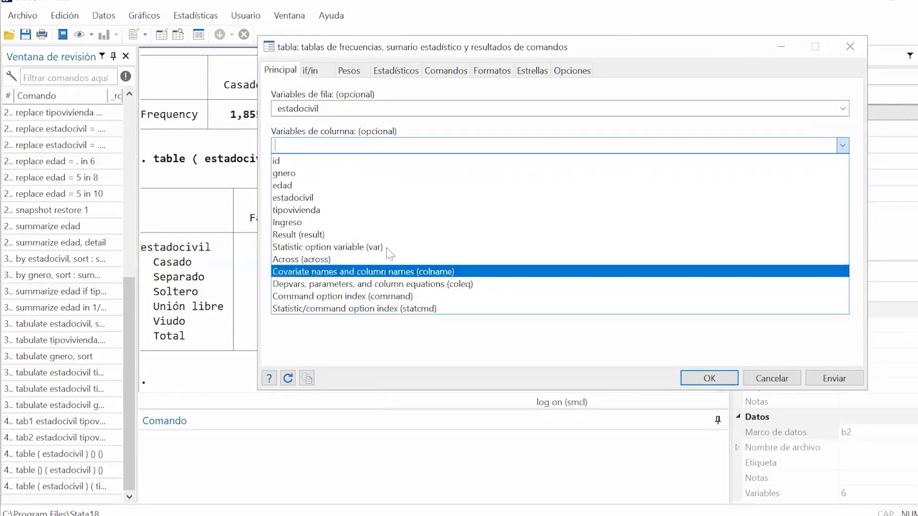
{"action": "left_click", "coordinate": [399, 211]}
{"action": "key", "text": "shift+Tab"}
{"action": "key", "text": "Tab"}
{"action": "left_click", "coordinate": [830, 377]}
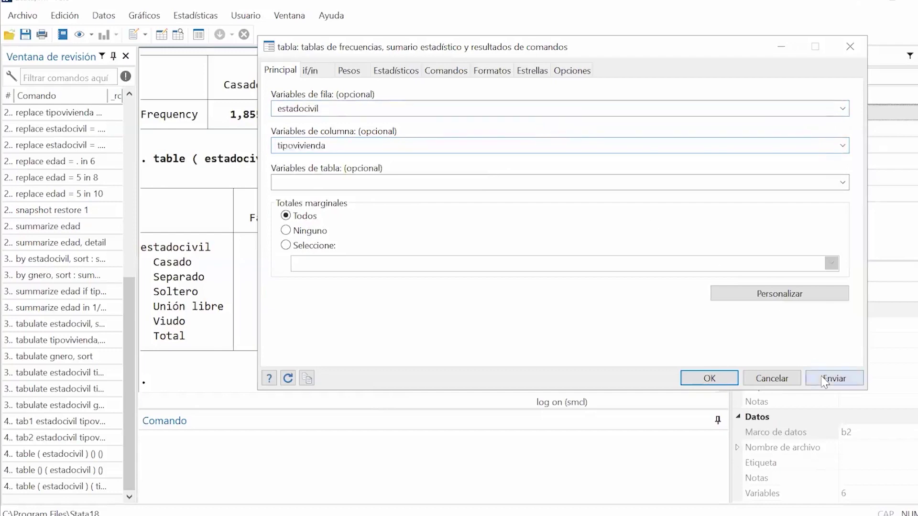
Step: Inspect the levels of the Result dimension in the table builder, and close both the builder and the table dialog
{"action": "left_click", "coordinate": [780, 294]}
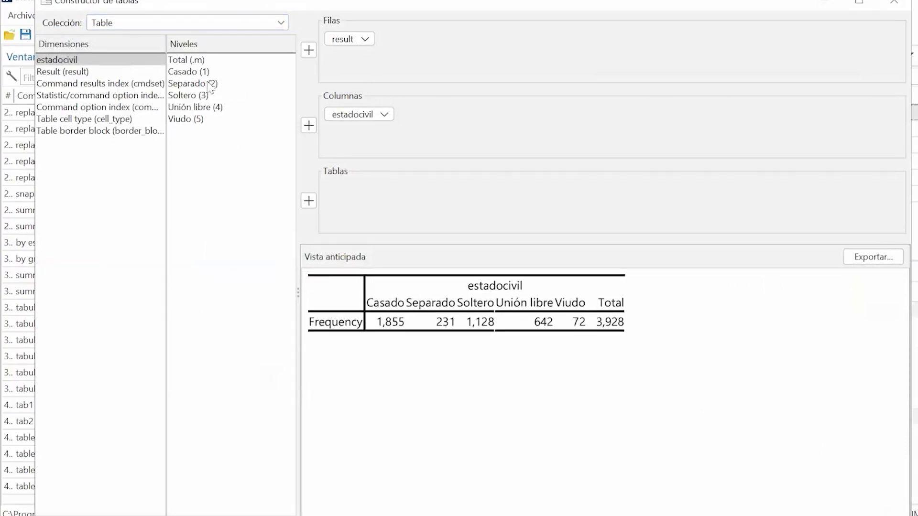
{"action": "left_click", "coordinate": [64, 73]}
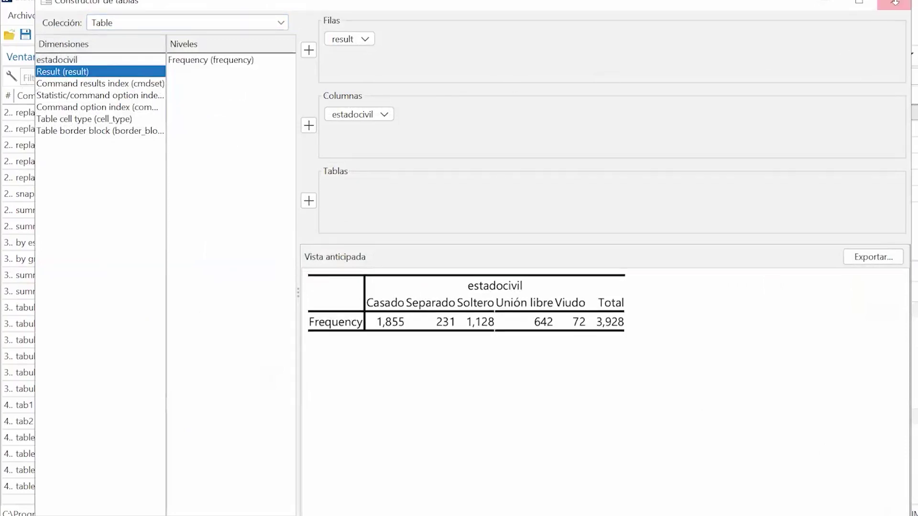
{"action": "left_click", "coordinate": [895, 3]}
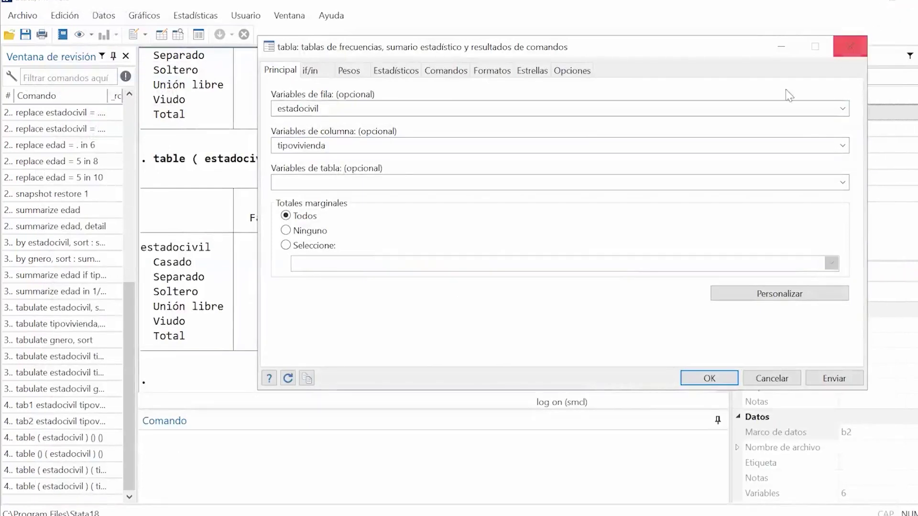
{"action": "double_click", "coordinate": [399, 146]}
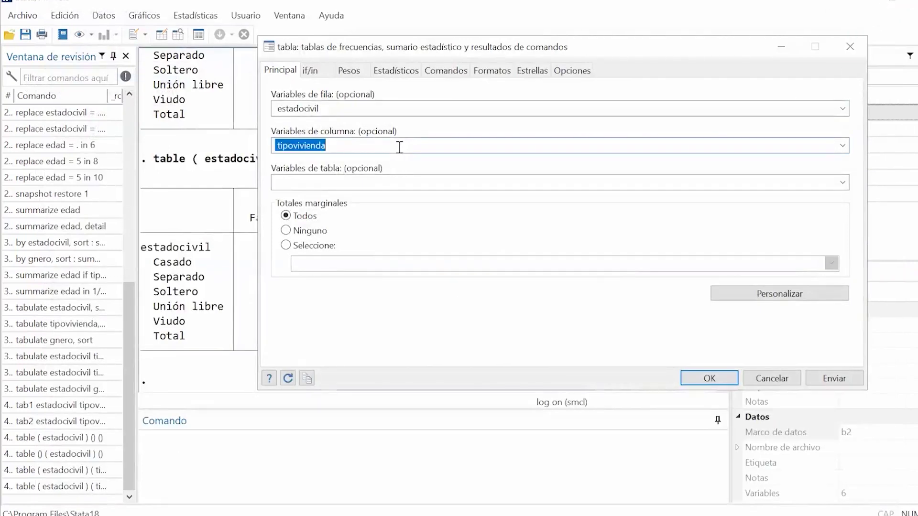
{"action": "left_click", "coordinate": [498, 53]}
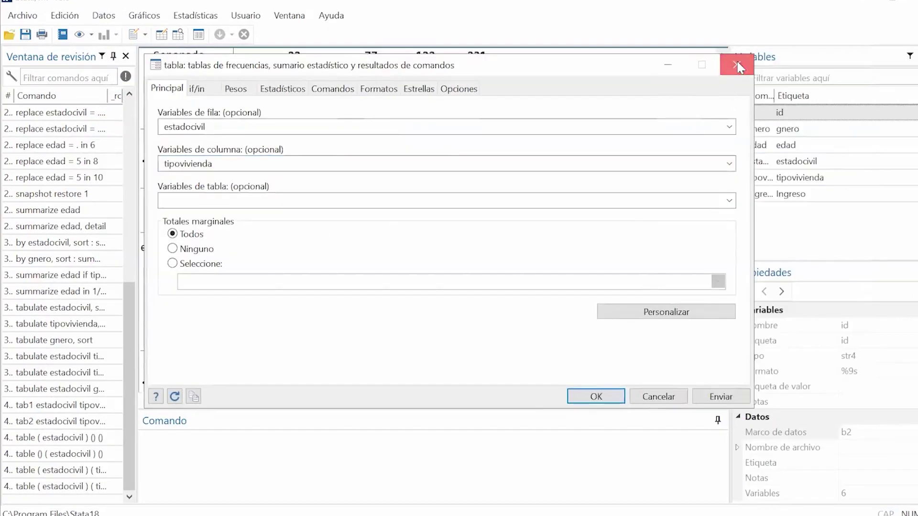
{"action": "left_click", "coordinate": [737, 65]}
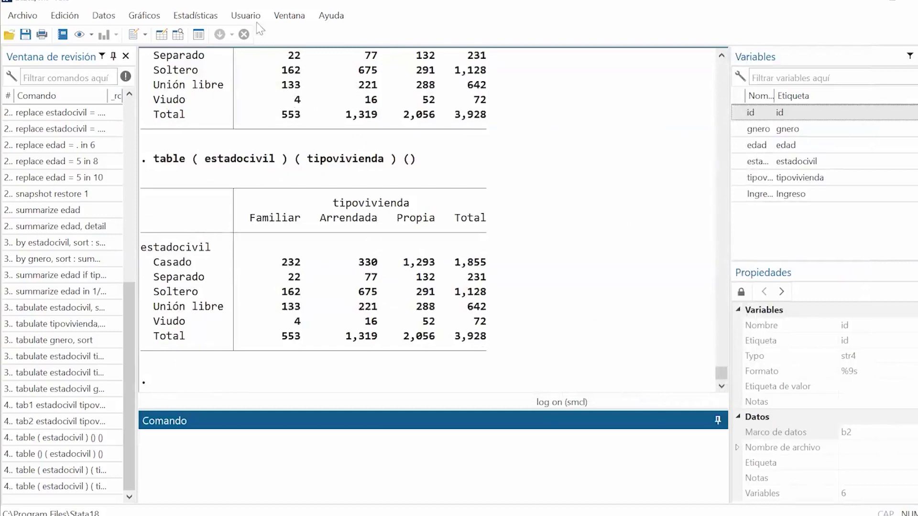
Step: Open the table and style builder for the current Table collection of estadocivil by tipovivienda
{"action": "left_click", "coordinate": [195, 16]}
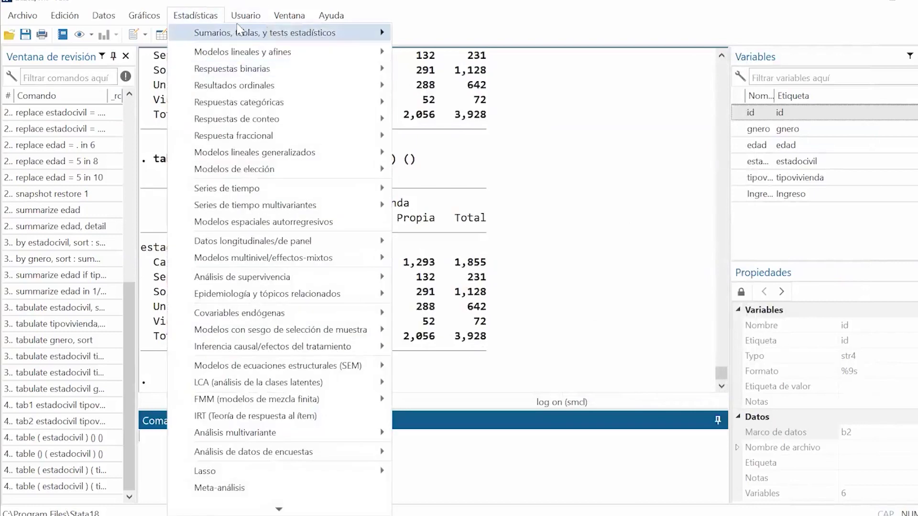
{"action": "mouse_move", "coordinate": [297, 33]}
{"action": "mouse_move", "coordinate": [482, 102]}
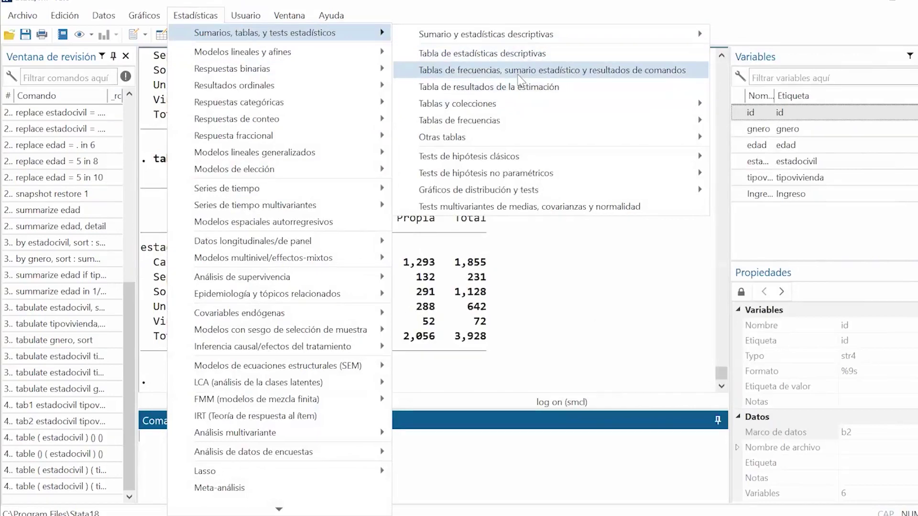
{"action": "mouse_move", "coordinate": [521, 103]}
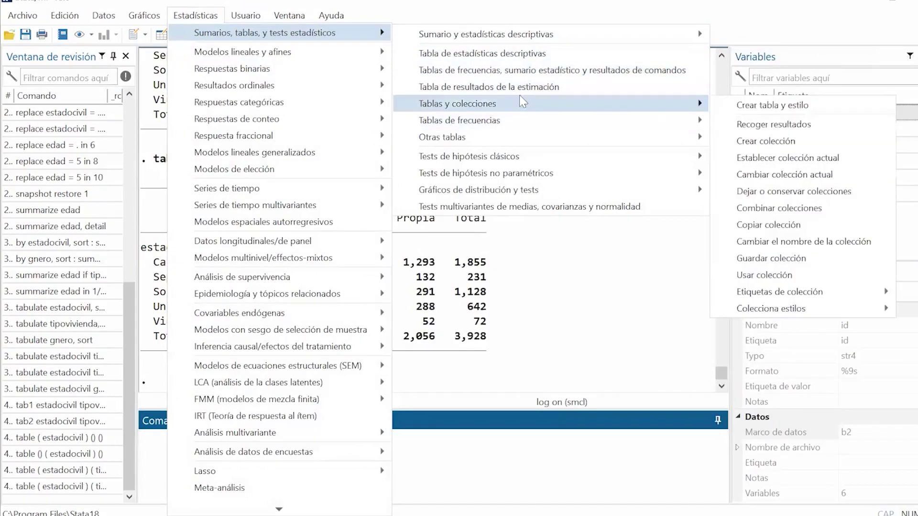
{"action": "left_click", "coordinate": [768, 106]}
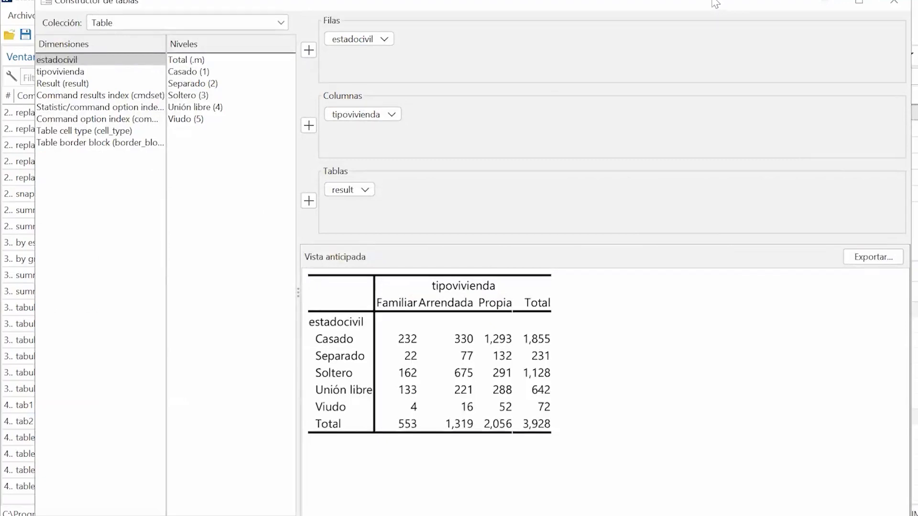
Step: Reposition the table builder window and enlarge its style and label dialogs area to show the available editing options
{"action": "mouse_move", "coordinate": [714, 5]}
{"action": "left_mouse_down"}
{"action": "mouse_move", "coordinate": [707, 58]}
{"action": "mouse_move", "coordinate": [729, 10]}
{"action": "left_mouse_up"}
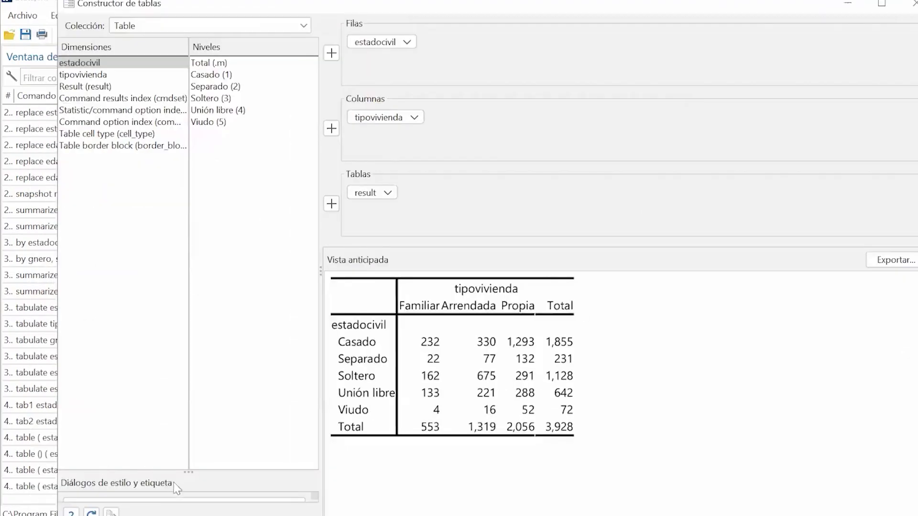
{"action": "left_click_drag", "start_coordinate": [180, 472], "coordinate": [189, 401]}
{"action": "left_click_drag", "start_coordinate": [205, 333], "coordinate": [237, 228]}
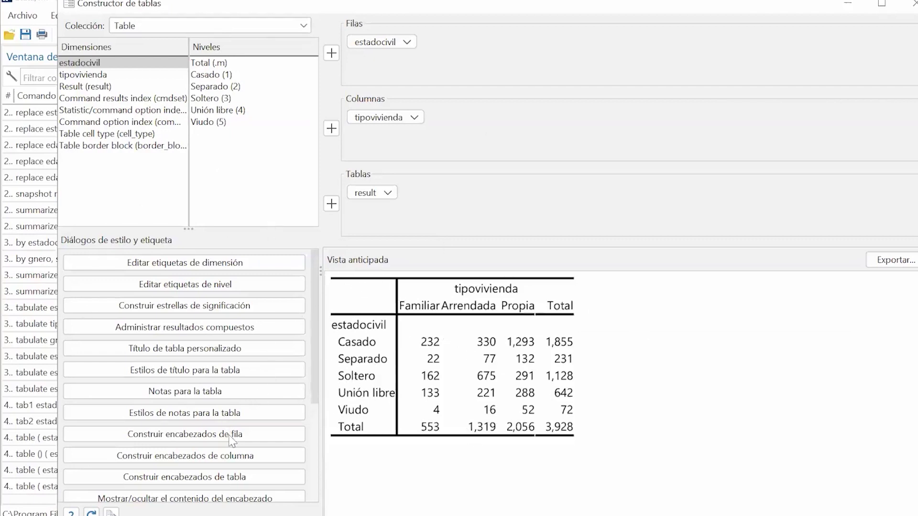
Step: Open the row header builder, choose "Dividir elementos en columnas", and inspect the duplicate-header and header-position division options
{"action": "left_click", "coordinate": [201, 433]}
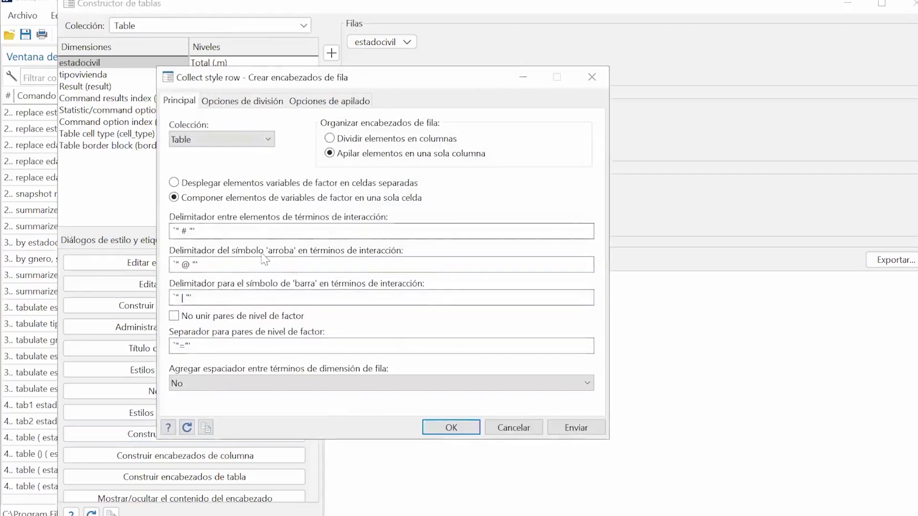
{"action": "left_click", "coordinate": [248, 101]}
{"action": "left_click", "coordinate": [189, 102]}
{"action": "left_click", "coordinate": [330, 138]}
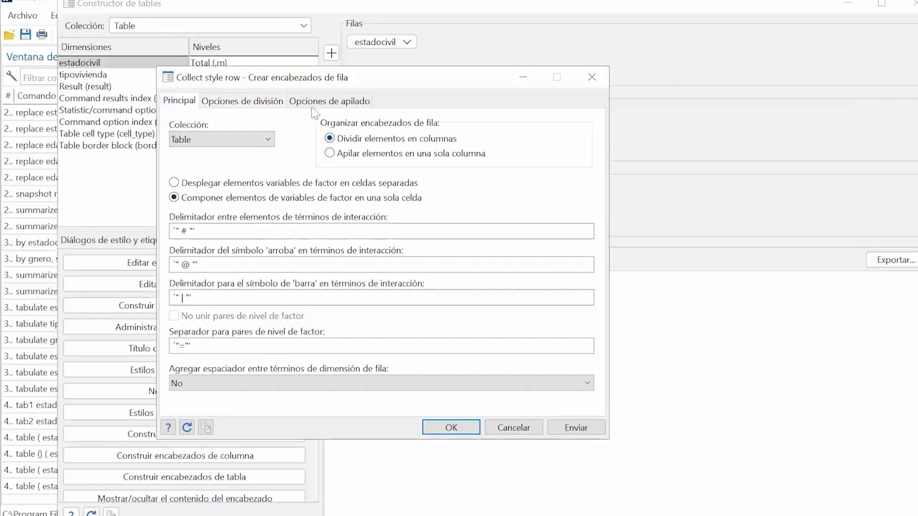
{"action": "left_click", "coordinate": [260, 103]}
{"action": "left_click", "coordinate": [342, 176]}
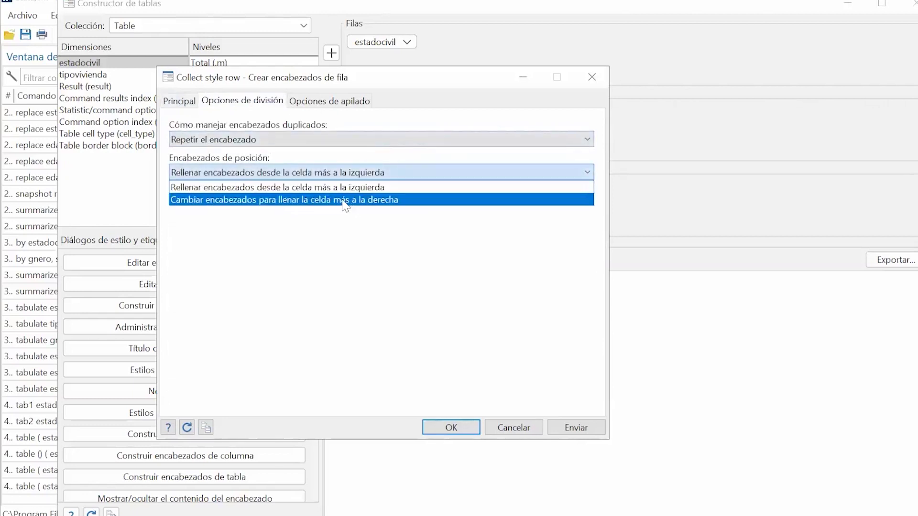
{"action": "left_click", "coordinate": [316, 187]}
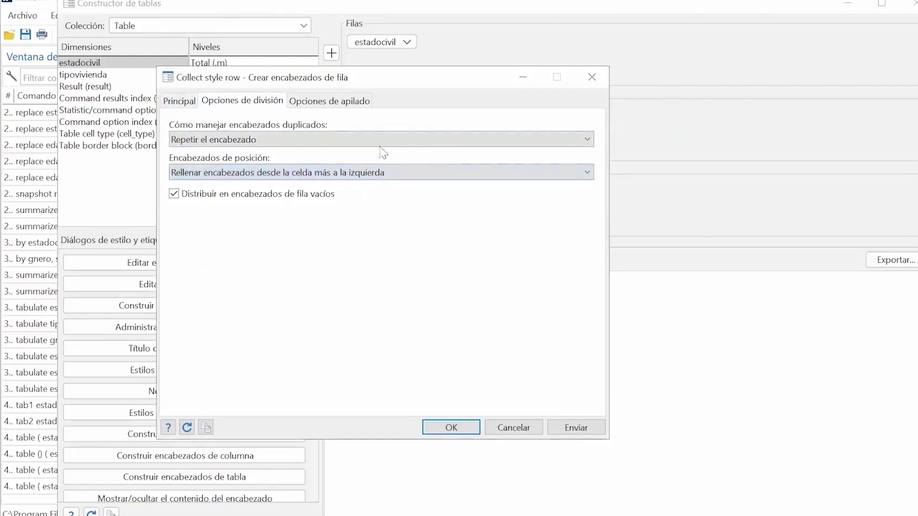
Step: Set the row headers back to "Apilar elementos en una sola columna" and review the division and stacking options
{"action": "left_click", "coordinate": [333, 101]}
{"action": "left_click", "coordinate": [196, 103]}
{"action": "left_click", "coordinate": [330, 153]}
{"action": "left_click", "coordinate": [341, 102]}
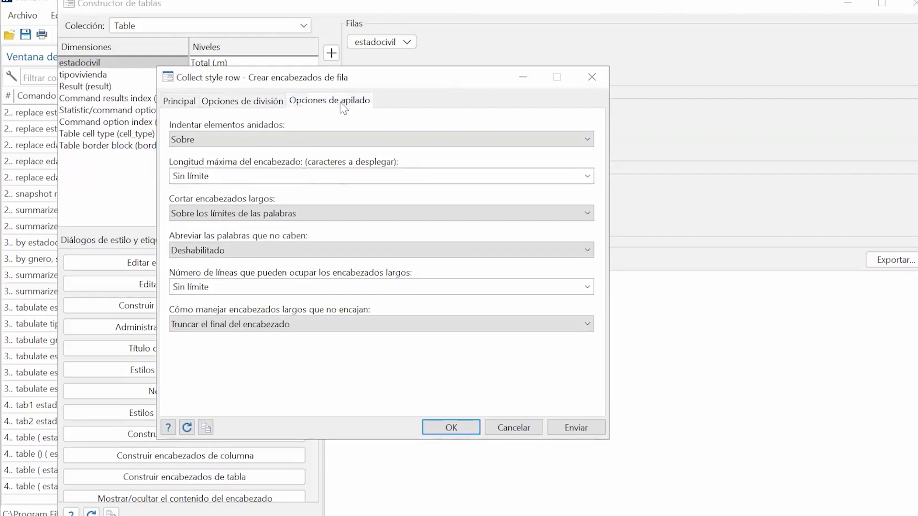
{"action": "left_click", "coordinate": [261, 102]}
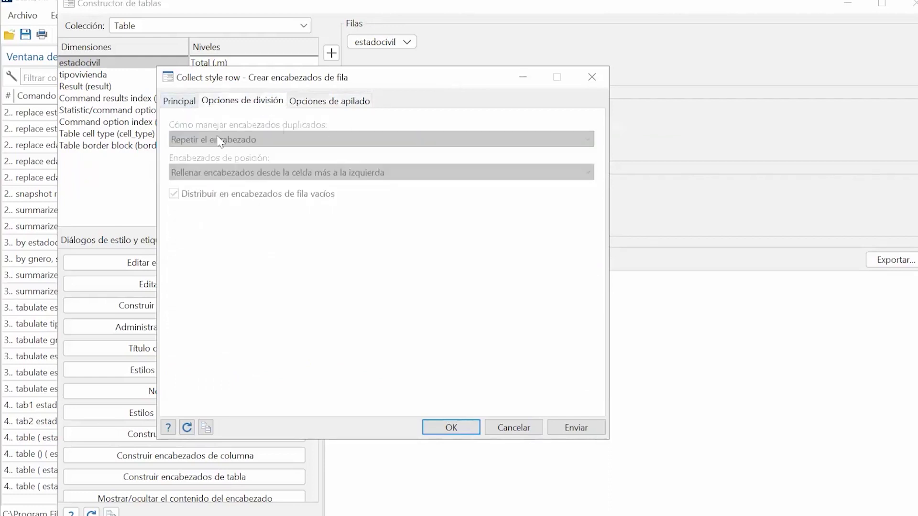
{"action": "left_click", "coordinate": [178, 103]}
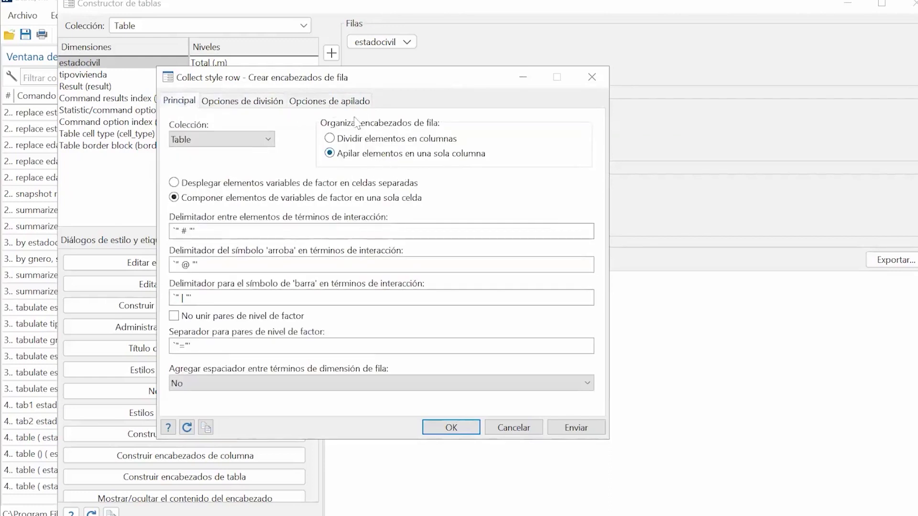
{"action": "left_click", "coordinate": [337, 101]}
{"action": "left_click", "coordinate": [265, 104]}
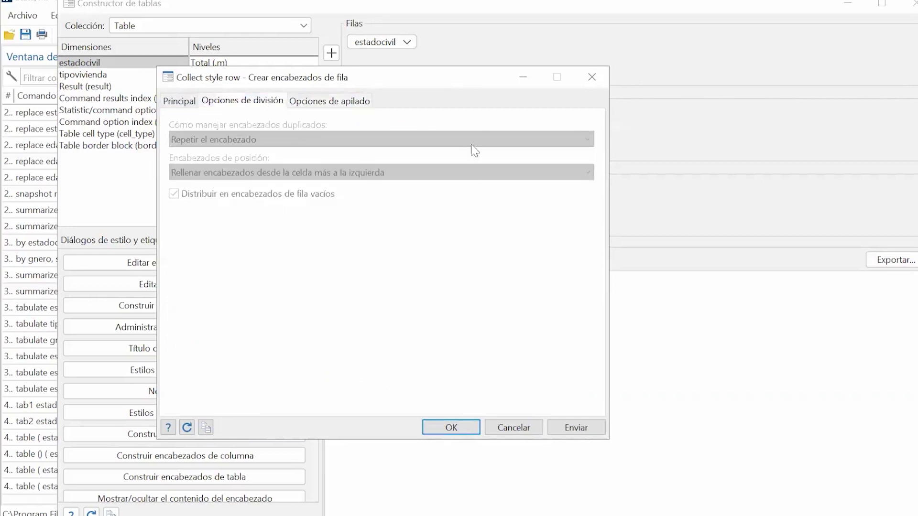
{"action": "left_click", "coordinate": [335, 104]}
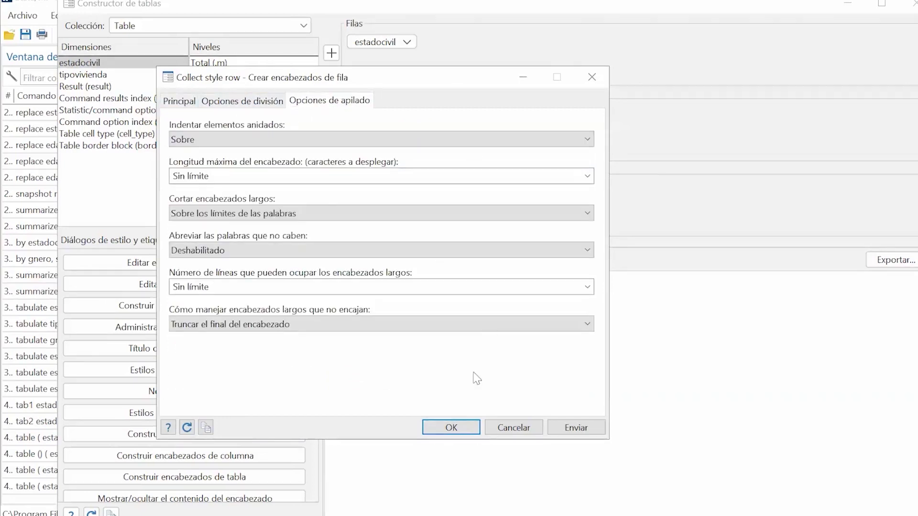
Step: Submit the stacked row header style and close its dialog
{"action": "left_click", "coordinate": [576, 428]}
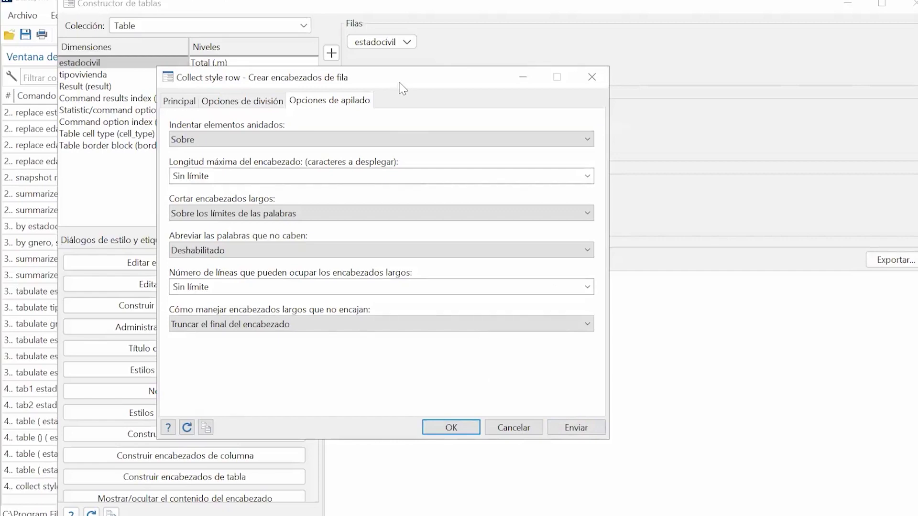
{"action": "left_click_drag", "start_coordinate": [400, 83], "coordinate": [771, 83]}
{"action": "left_click", "coordinate": [783, 82]}
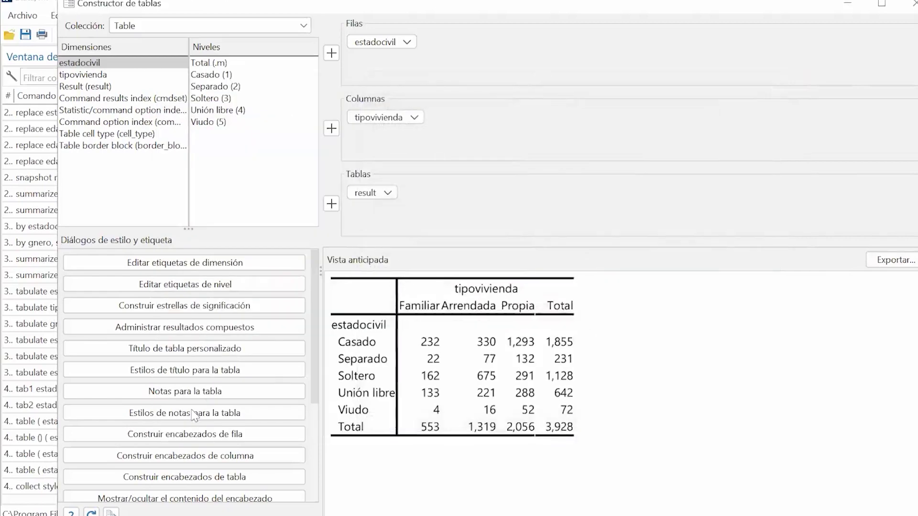
Step: Open the column header builder and submit it with duplicates centred across columns and factor variable elements displayed in separate cells
{"action": "scroll", "coordinate": [292, 363], "scroll_direction": "down", "scroll_amount": 1}
{"action": "scroll", "coordinate": [293, 364], "scroll_direction": "down", "scroll_amount": 1}
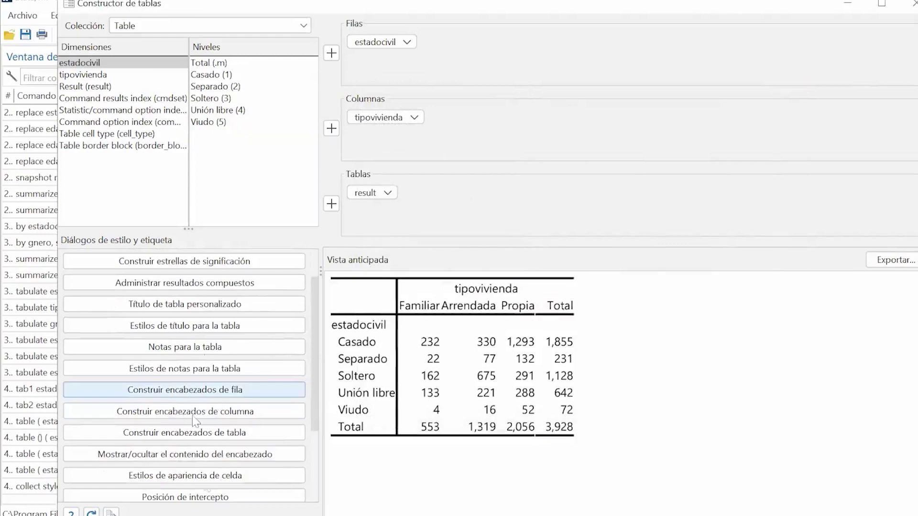
{"action": "left_click", "coordinate": [225, 411]}
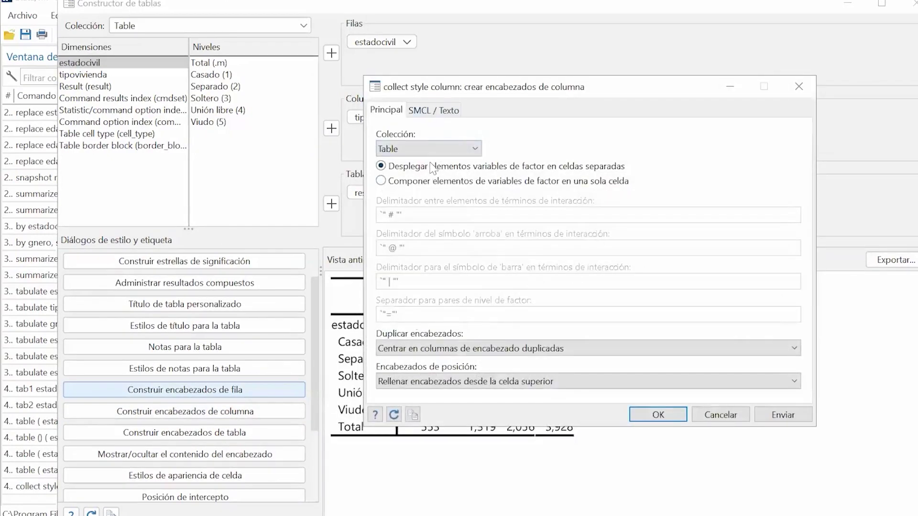
{"action": "left_click", "coordinate": [512, 354]}
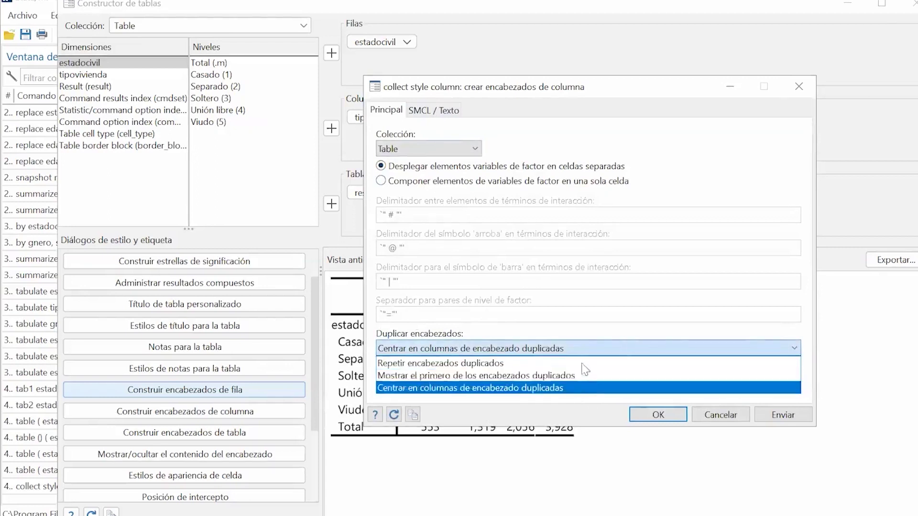
{"action": "left_click", "coordinate": [555, 388]}
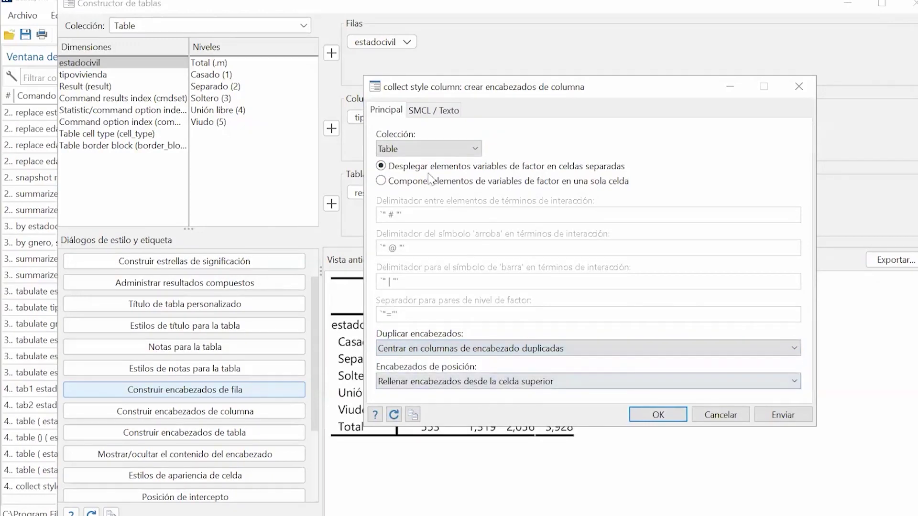
{"action": "left_click", "coordinate": [478, 182]}
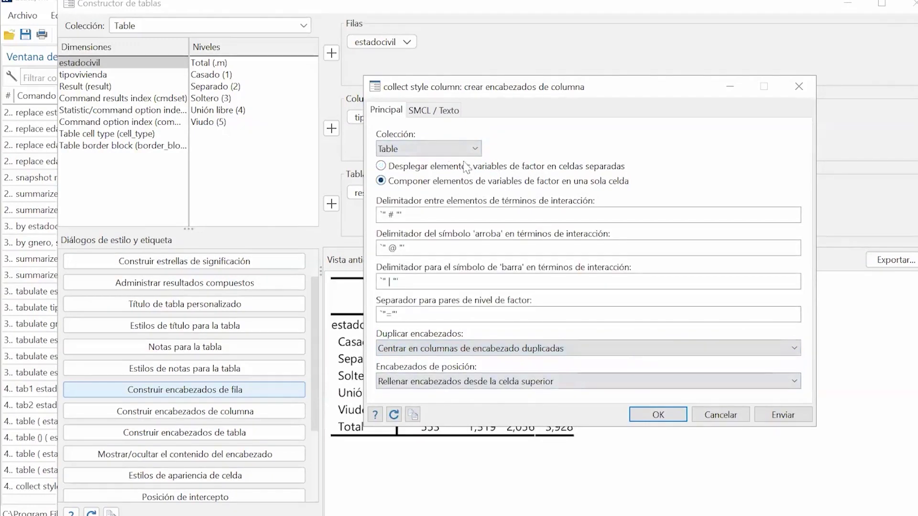
{"action": "left_click", "coordinate": [434, 166]}
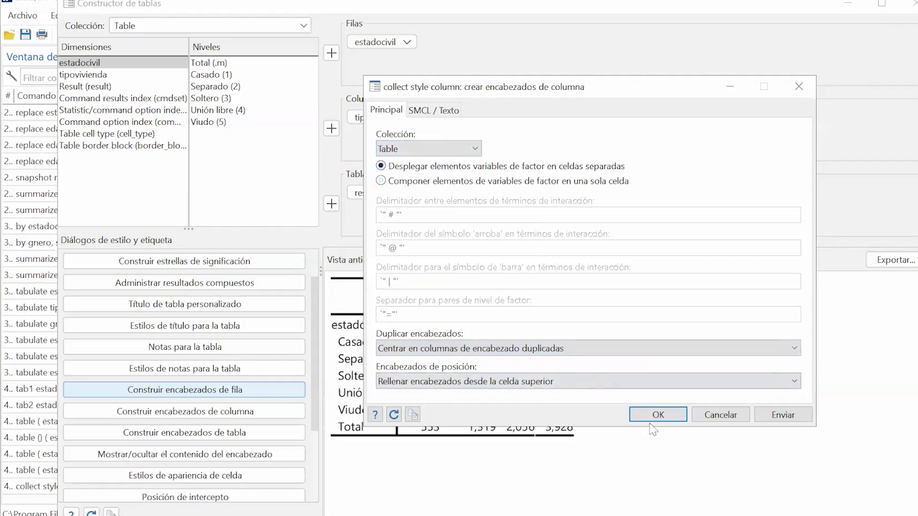
{"action": "left_click", "coordinate": [771, 419]}
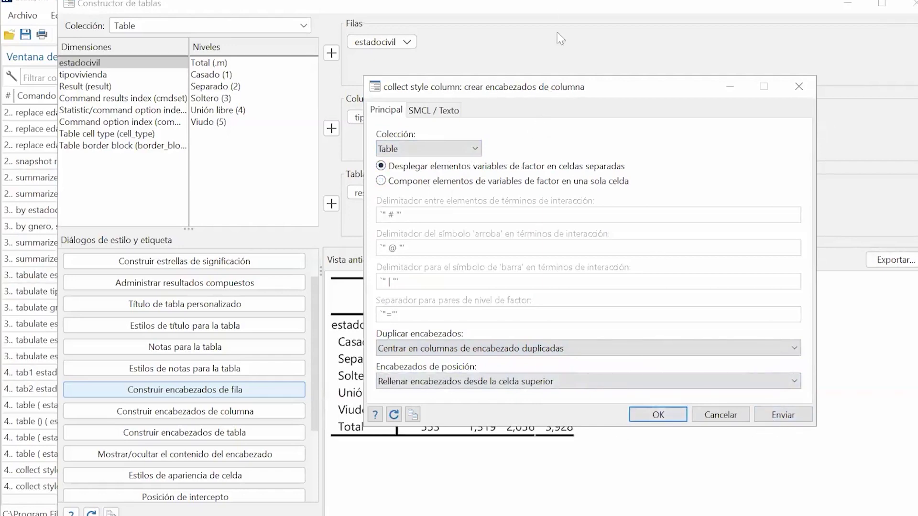
Step: Set the column headers' duplicate handling to "Mostrar el primero de los encabezados duplicados" and submit it without closing the dialog
{"action": "left_click_drag", "start_coordinate": [558, 93], "coordinate": [572, 14]}
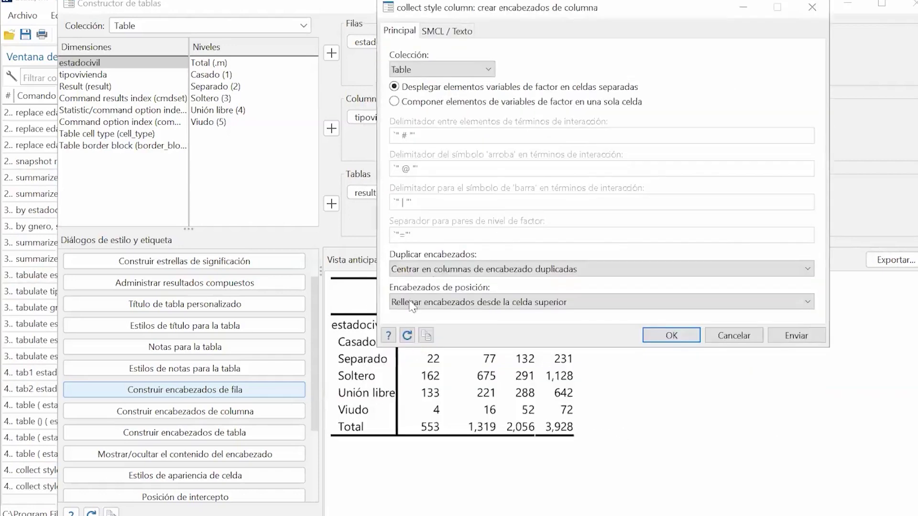
{"action": "left_click", "coordinate": [454, 269]}
{"action": "left_click", "coordinate": [458, 296]}
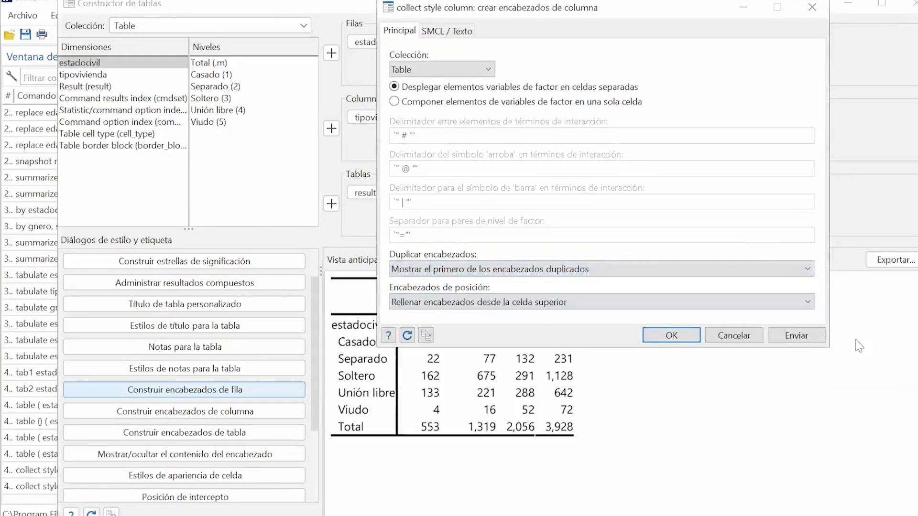
{"action": "left_click", "coordinate": [796, 335]}
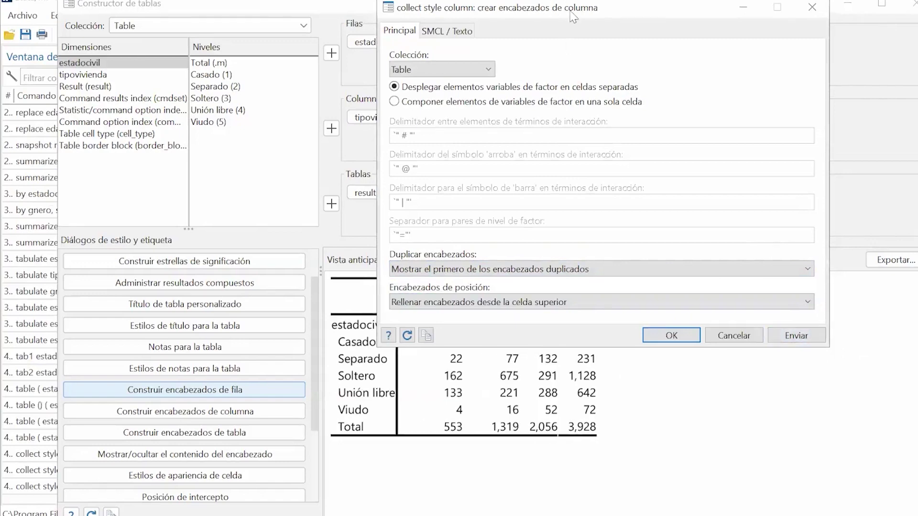
Step: Set the column header position to "Cambiar encabezados para llenar la celda inferior" and submit the change
{"action": "left_click_drag", "start_coordinate": [573, 18], "coordinate": [626, 10]}
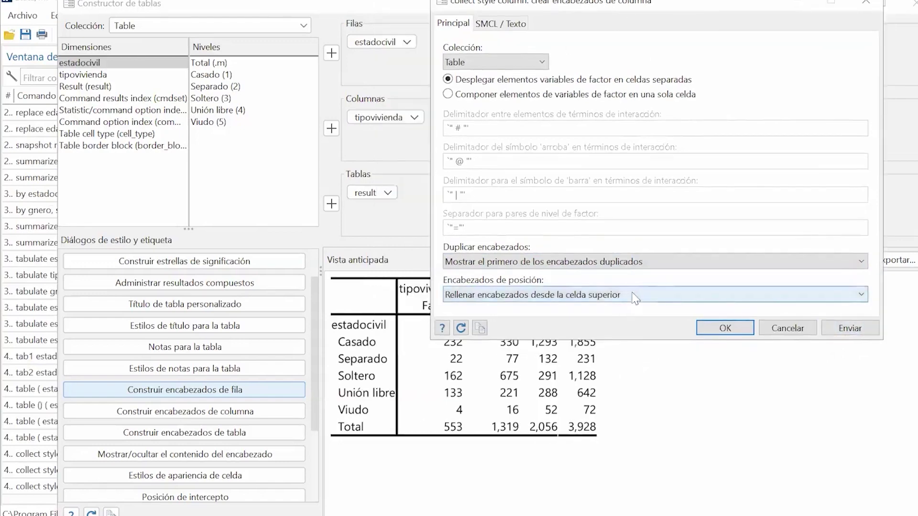
{"action": "left_click", "coordinate": [640, 292]}
{"action": "left_click", "coordinate": [636, 321]}
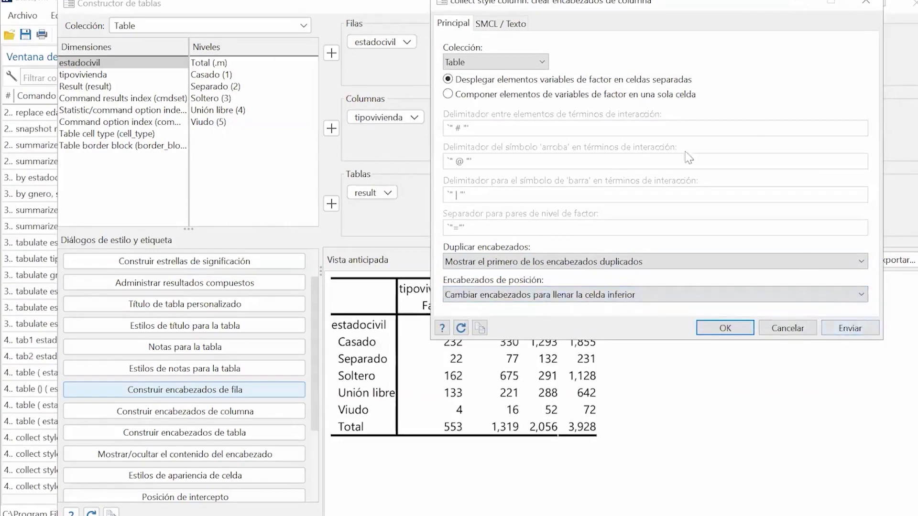
Step: Set the column headers' duplicate handling to "Repetir encabezados duplicados" and submit the change
{"action": "left_click", "coordinate": [596, 267]}
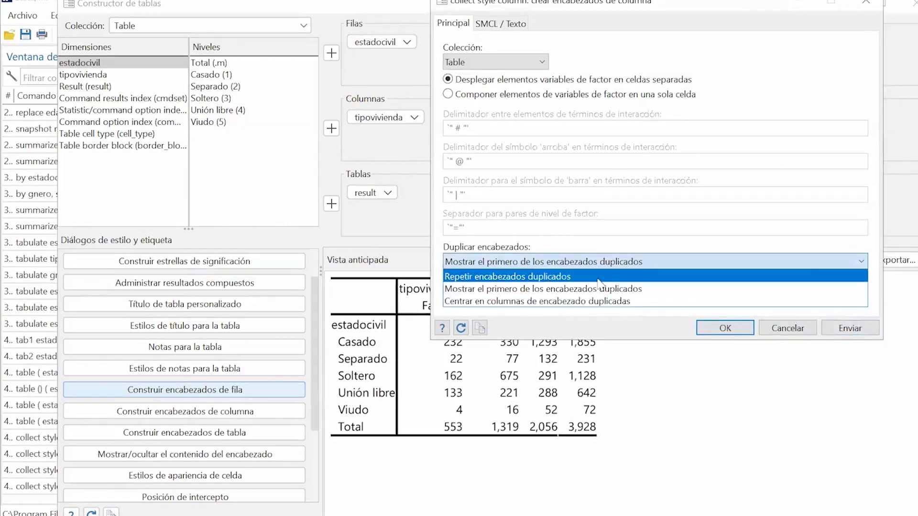
{"action": "left_click", "coordinate": [597, 281]}
{"action": "left_click", "coordinate": [850, 329]}
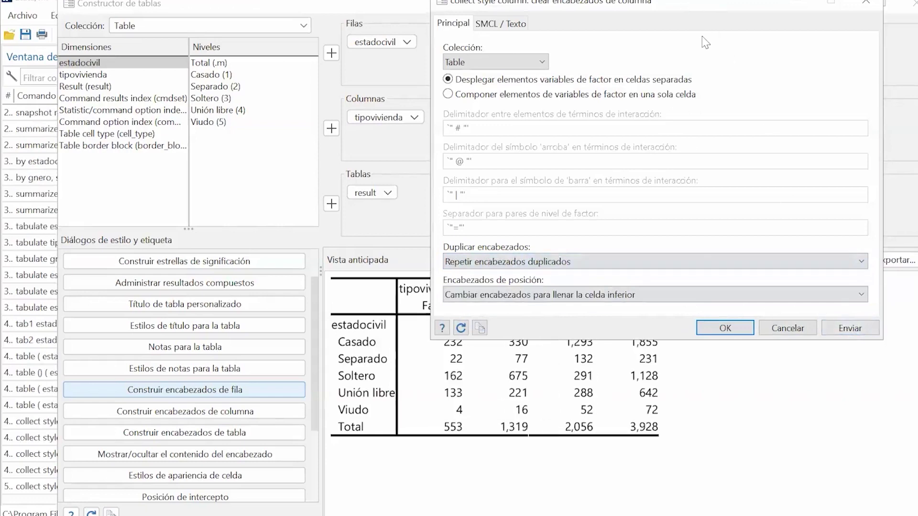
Step: Return the duplicate column headers to "Mostrar el primero de los encabezados duplicados" and submit the style
{"action": "left_click_drag", "start_coordinate": [720, 4], "coordinate": [754, 4]}
{"action": "left_click", "coordinate": [662, 261]}
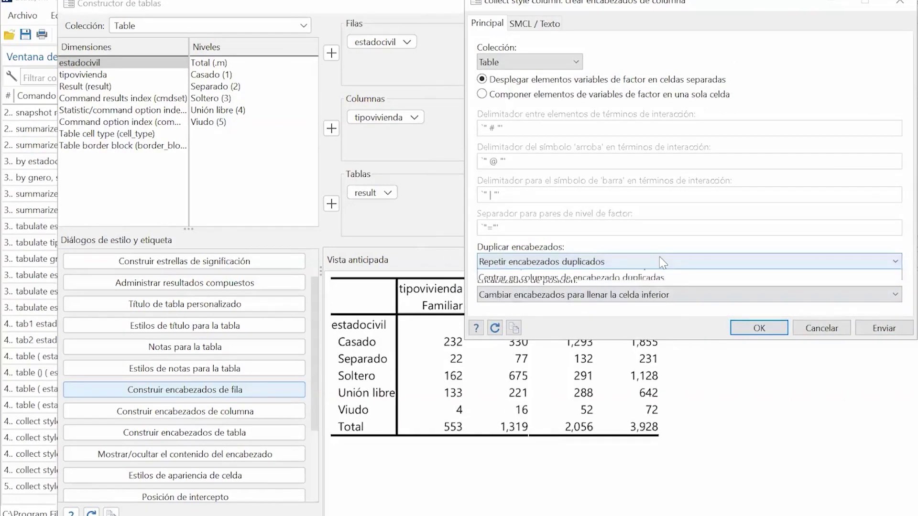
{"action": "left_click", "coordinate": [646, 289]}
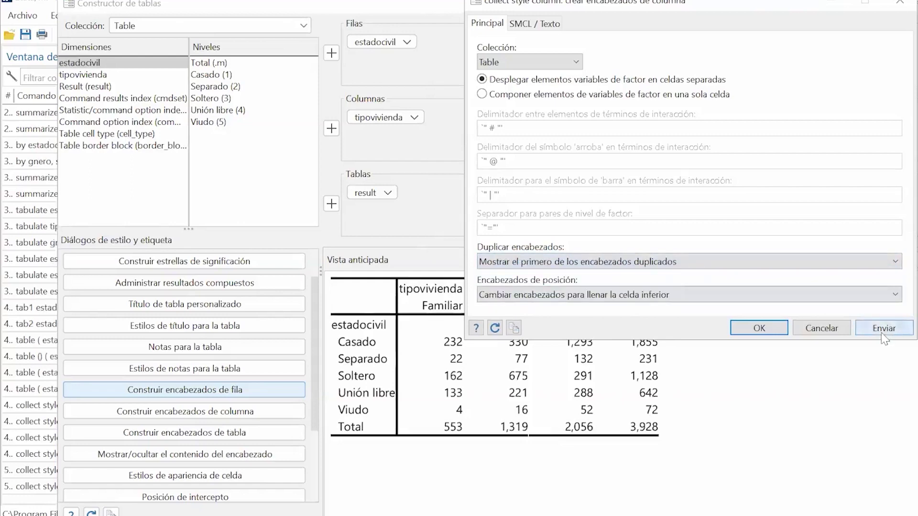
{"action": "left_click", "coordinate": [884, 329]}
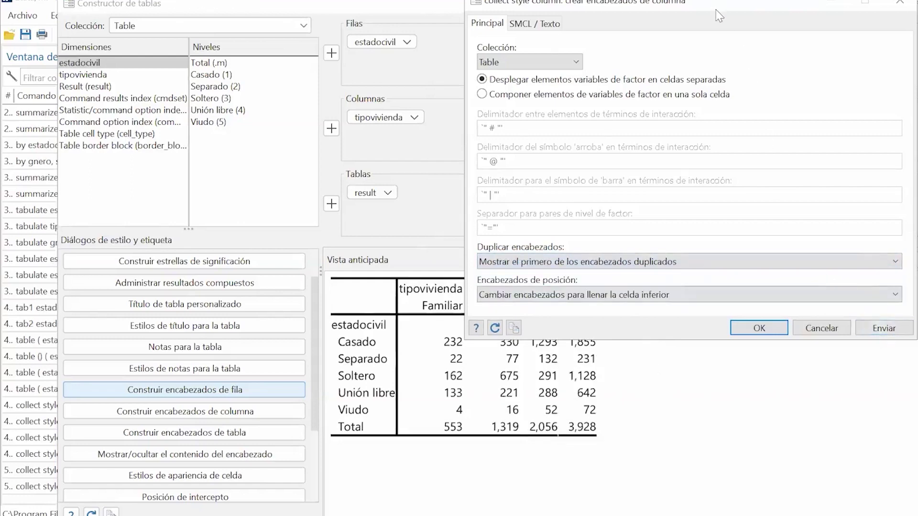
Step: Submit the header position "Rellenar encabezados desde la celda superior", and also submit factor variable elements composed in a single cell
{"action": "left_click_drag", "start_coordinate": [717, 10], "coordinate": [675, 65]}
{"action": "left_click", "coordinate": [527, 353]}
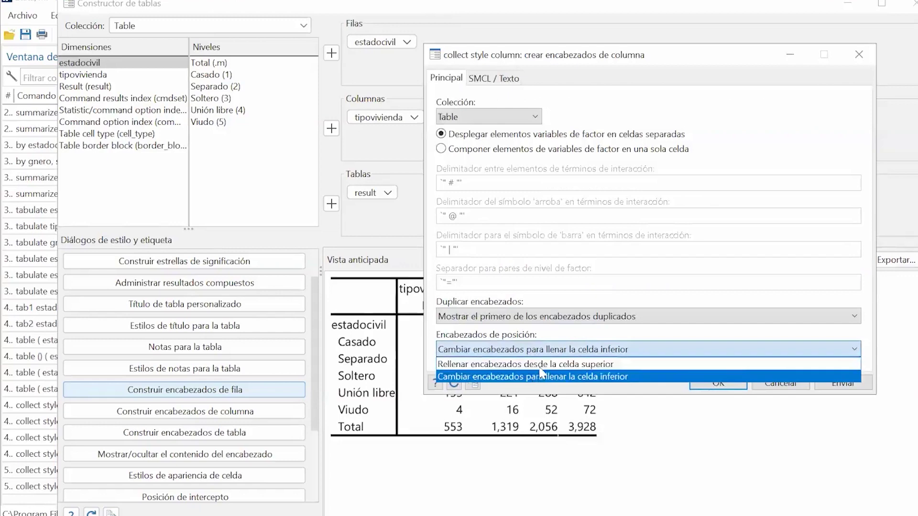
{"action": "left_click", "coordinate": [536, 362]}
{"action": "left_click", "coordinate": [827, 382]}
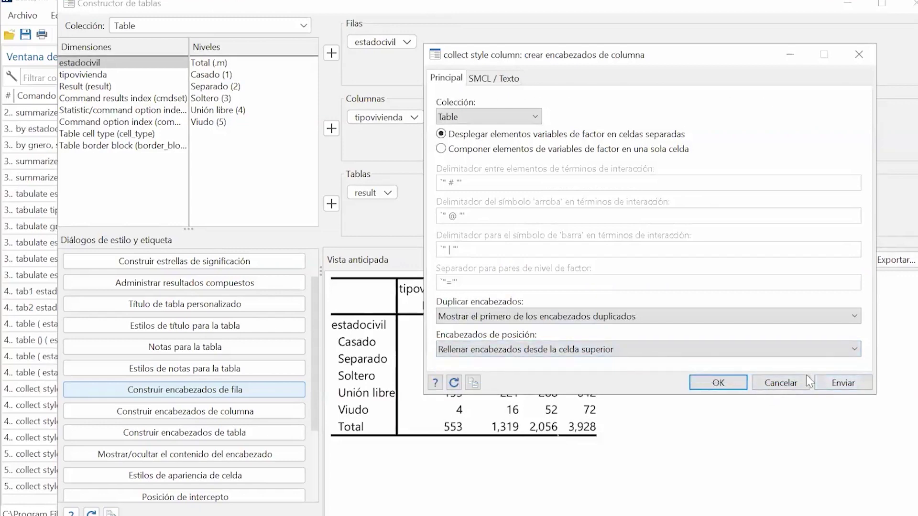
{"action": "left_click", "coordinate": [516, 149]}
{"action": "left_click", "coordinate": [841, 382]}
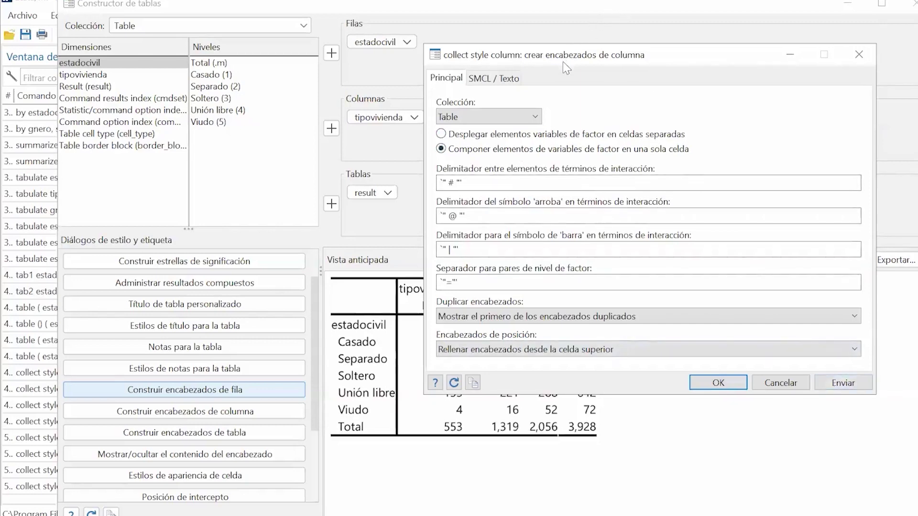
Step: Keep the column headers' duplicate handling at "Mostrar el primero de los encabezados duplicados" and resubmit the style
{"action": "left_click_drag", "start_coordinate": [563, 61], "coordinate": [608, 7]}
{"action": "left_click", "coordinate": [569, 261]}
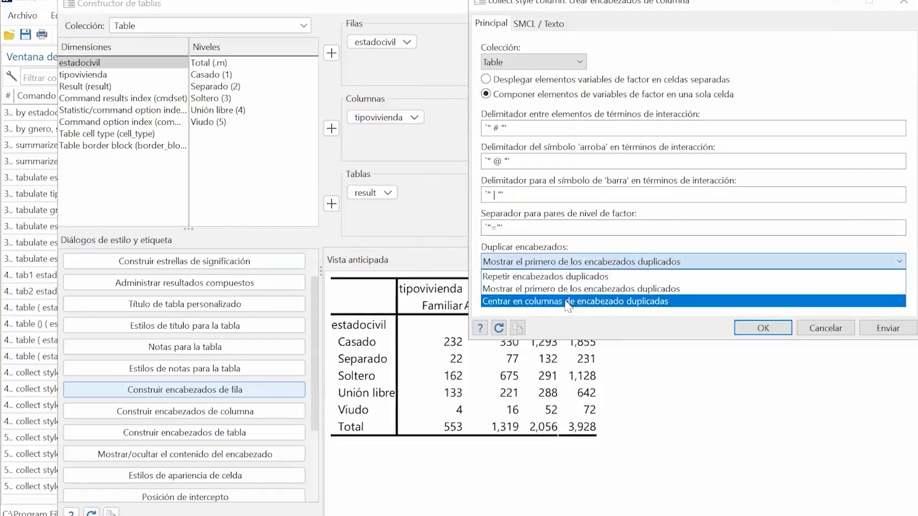
{"action": "left_click", "coordinate": [587, 289]}
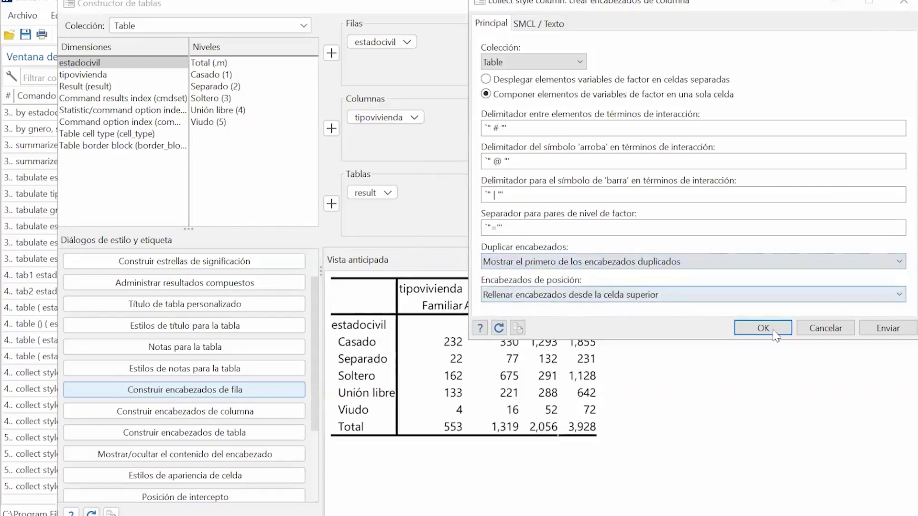
{"action": "left_click", "coordinate": [888, 328]}
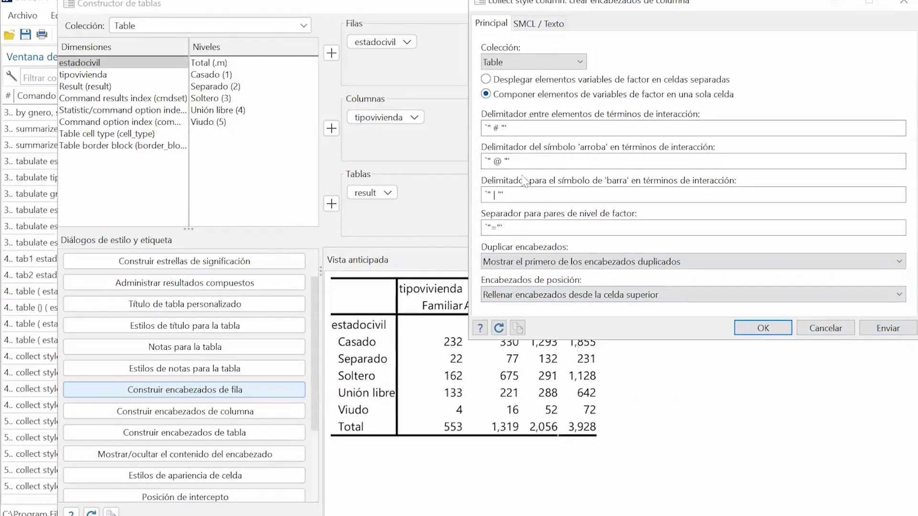
Step: Apply the column header position "Cambiar encabezados para llenar la celda inferior", keeping only the first duplicate header, and close the column header settings
{"action": "left_click", "coordinate": [598, 262]}
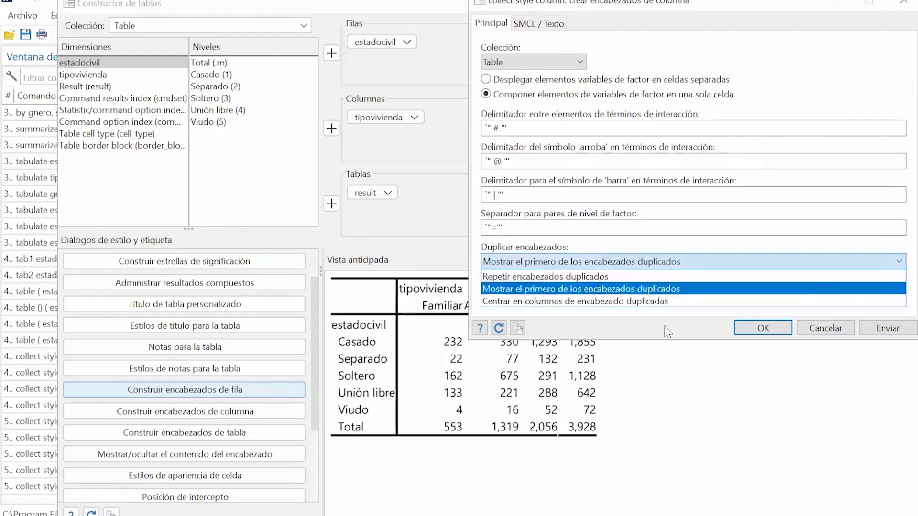
{"action": "left_click", "coordinate": [667, 289]}
{"action": "left_click", "coordinate": [667, 295]}
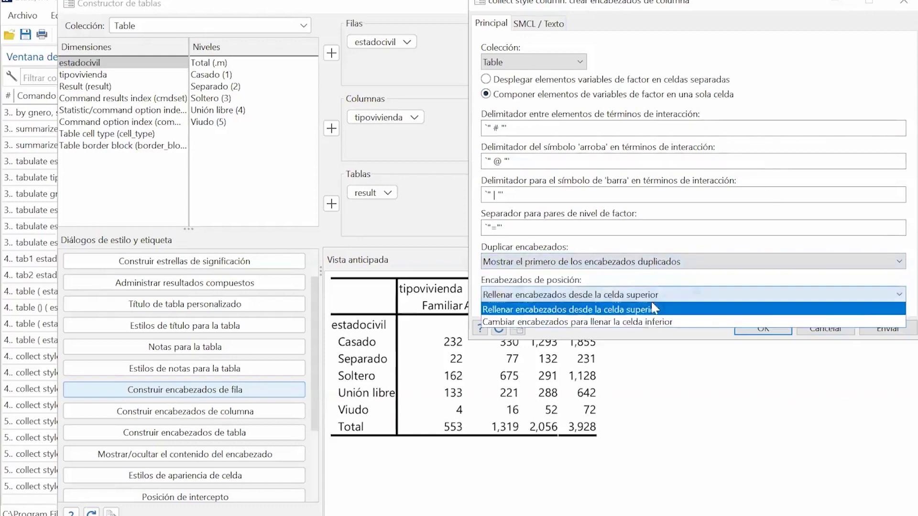
{"action": "left_click", "coordinate": [653, 321]}
{"action": "left_click", "coordinate": [879, 329]}
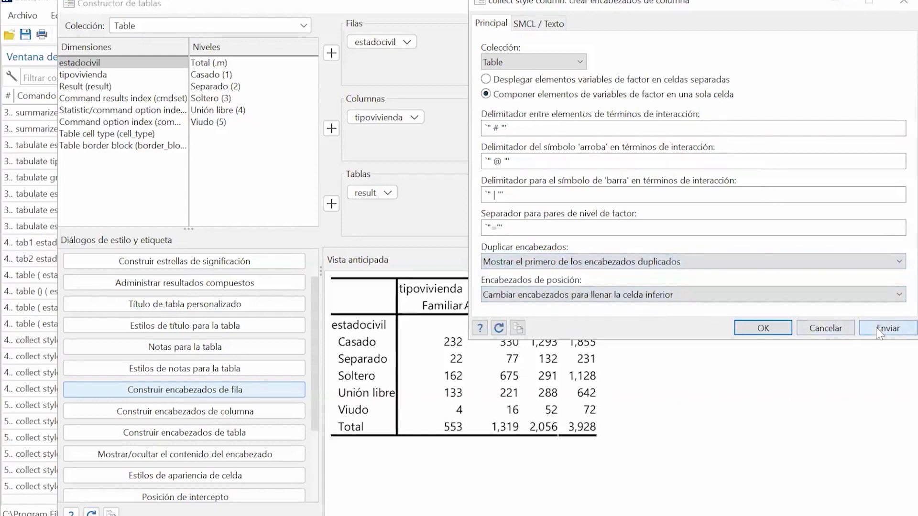
{"action": "left_click", "coordinate": [765, 328]}
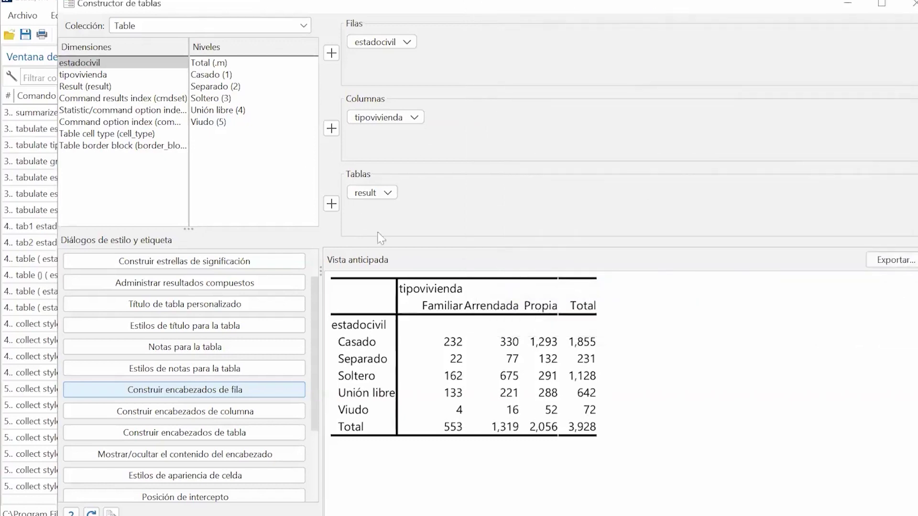
{"action": "left_click", "coordinate": [183, 418]}
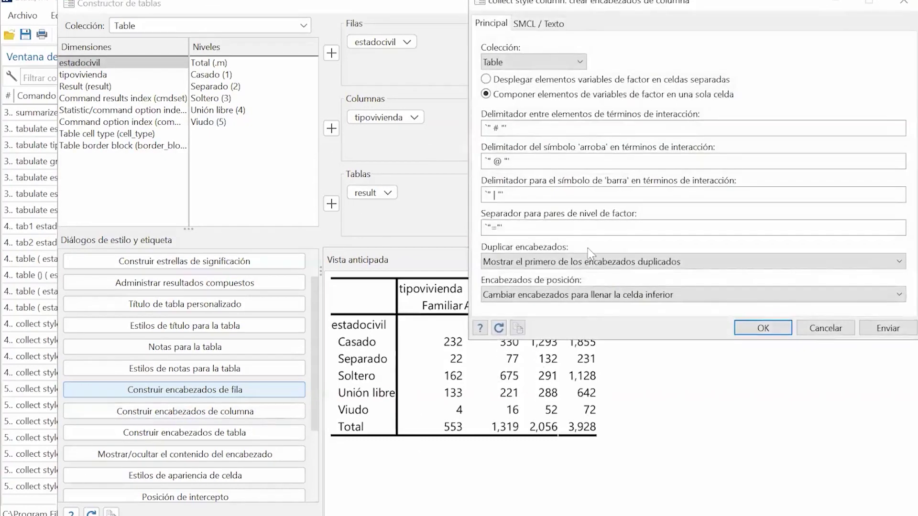
{"action": "left_click", "coordinate": [903, 3]}
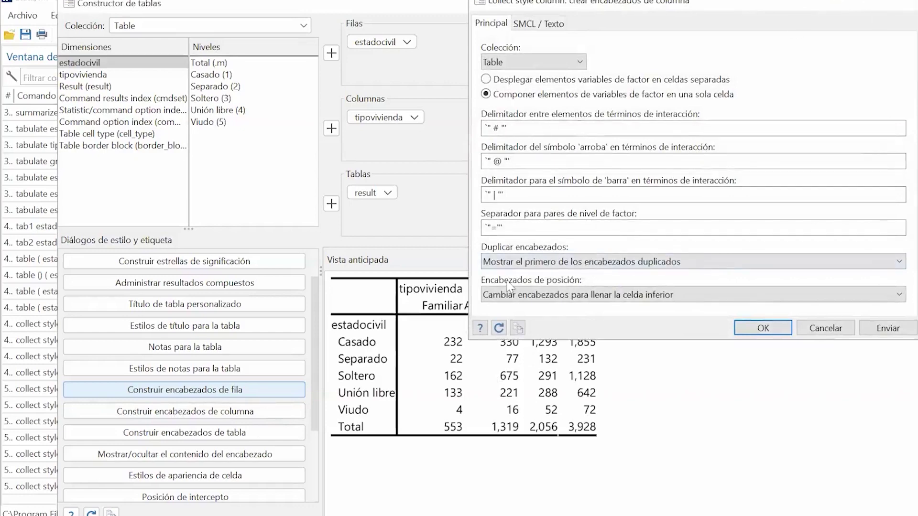
Step: Organise the row headers with "Dividir elementos en columnas" and submit the row style
{"action": "left_click", "coordinate": [242, 393]}
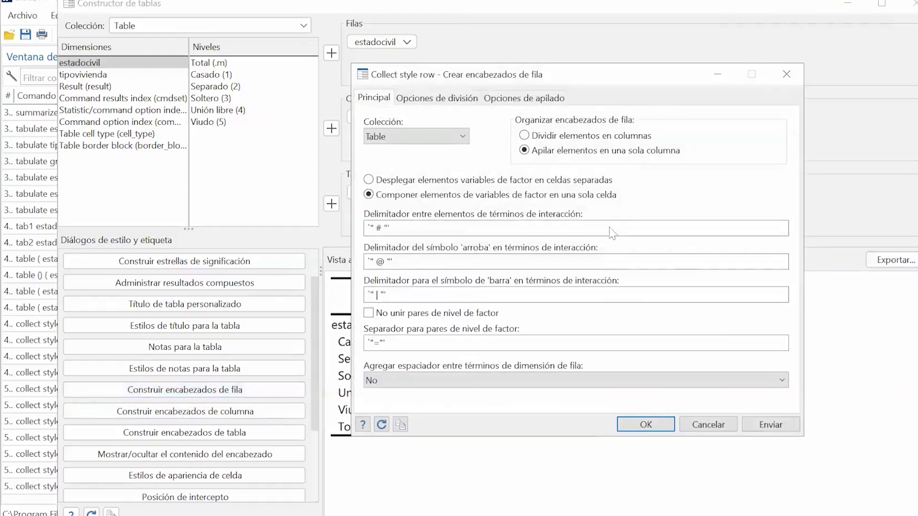
{"action": "left_click", "coordinate": [524, 135]}
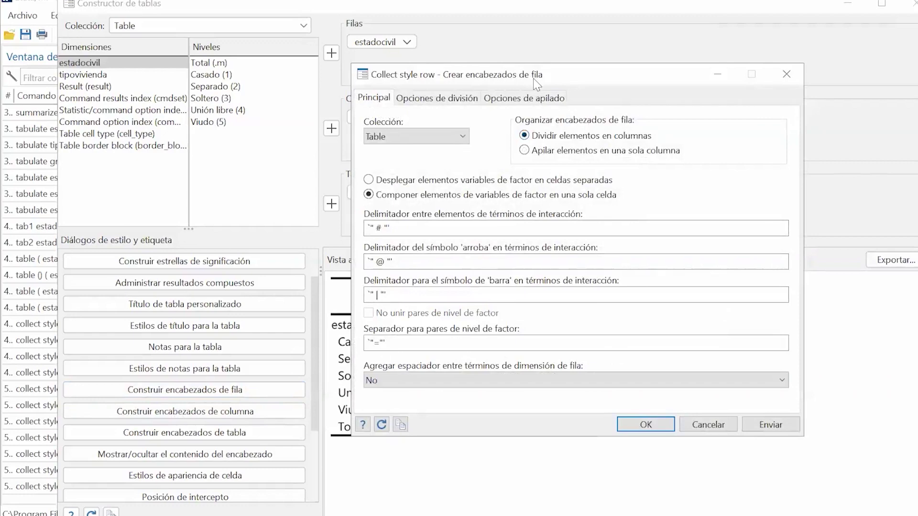
{"action": "left_click_drag", "start_coordinate": [536, 85], "coordinate": [677, 12]}
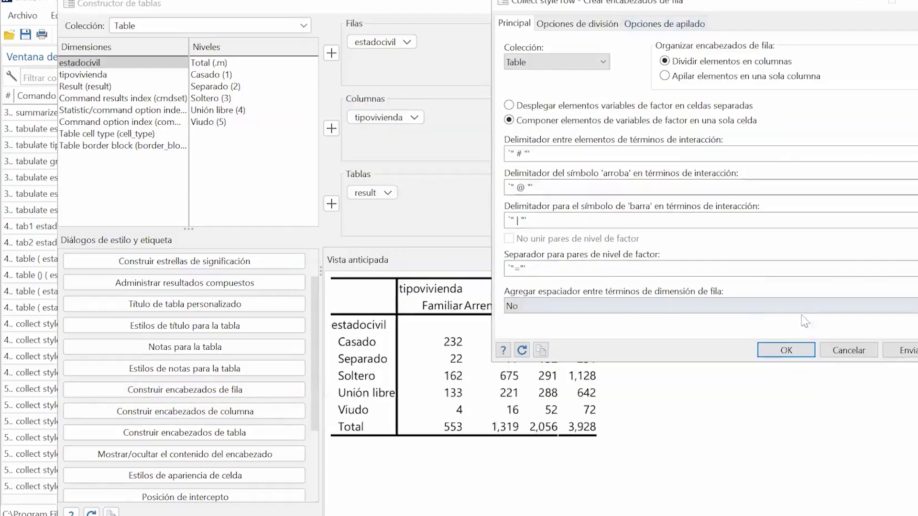
{"action": "left_click", "coordinate": [895, 353]}
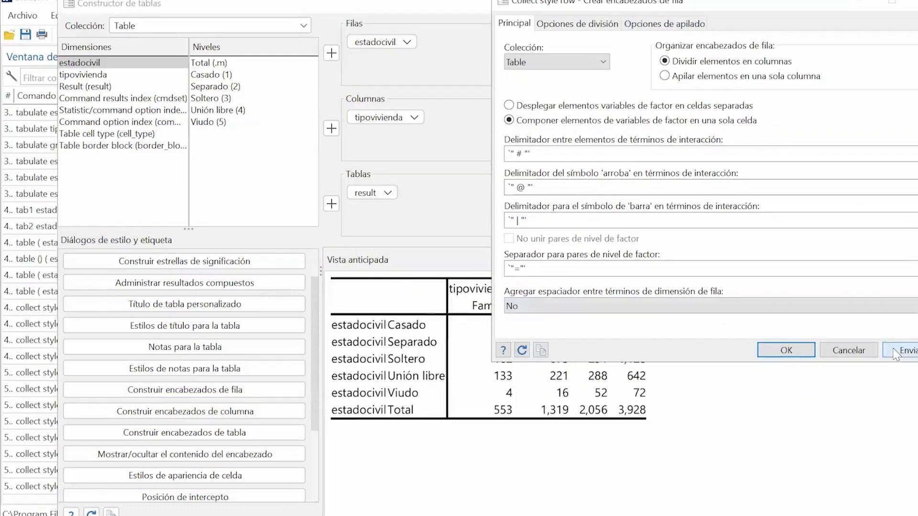
Step: Set the split row headers' duplicate handling to "Centrar el encabezado en las columnas" and apply the style
{"action": "left_click", "coordinate": [610, 24]}
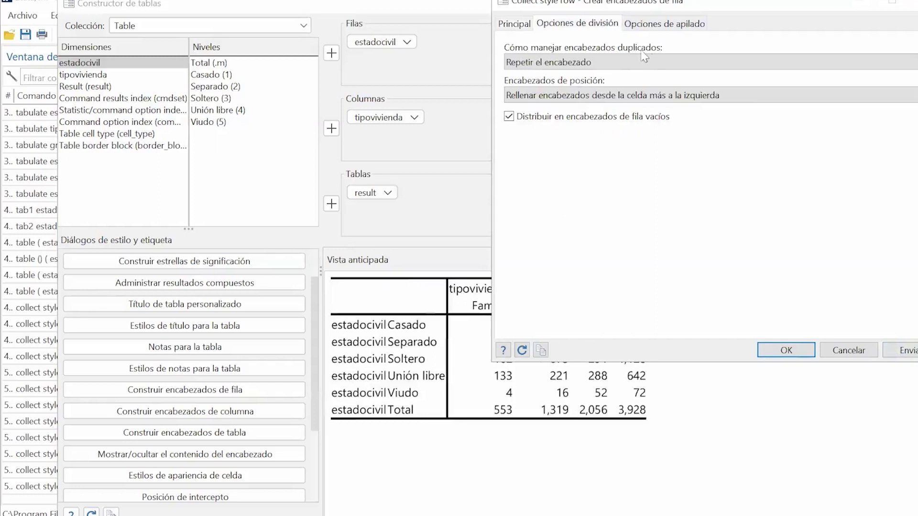
{"action": "left_click", "coordinate": [601, 66]}
{"action": "left_click", "coordinate": [610, 102]}
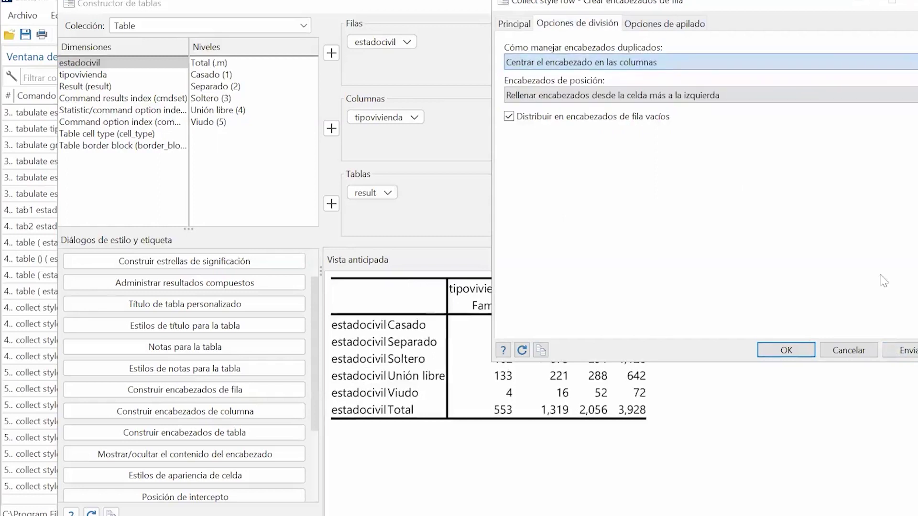
{"action": "left_click", "coordinate": [905, 353]}
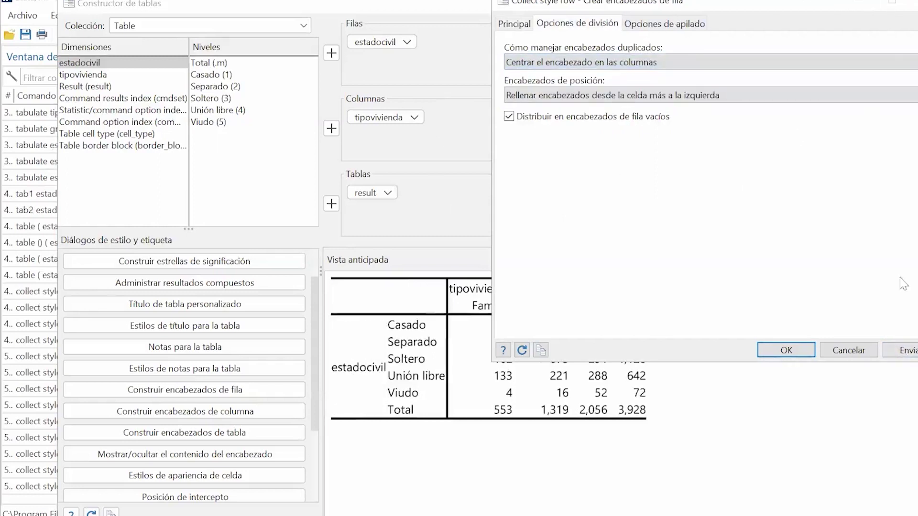
{"action": "left_click", "coordinate": [786, 350]}
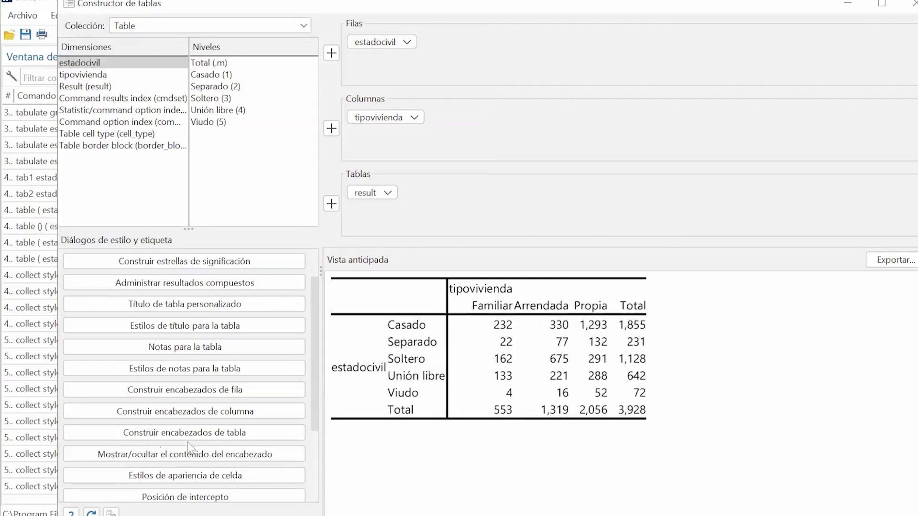
Step: Examine the automatic dimension level settings for estadocivil and close them without changes
{"action": "scroll", "coordinate": [191, 449], "scroll_direction": "down", "scroll_amount": 3}
{"action": "scroll", "coordinate": [226, 487], "scroll_direction": "down", "scroll_amount": 1}
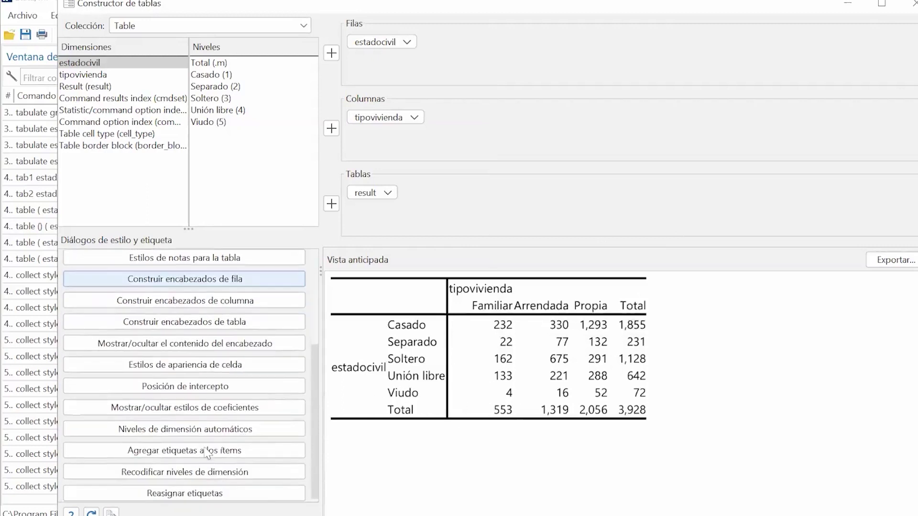
{"action": "left_click", "coordinate": [222, 430]}
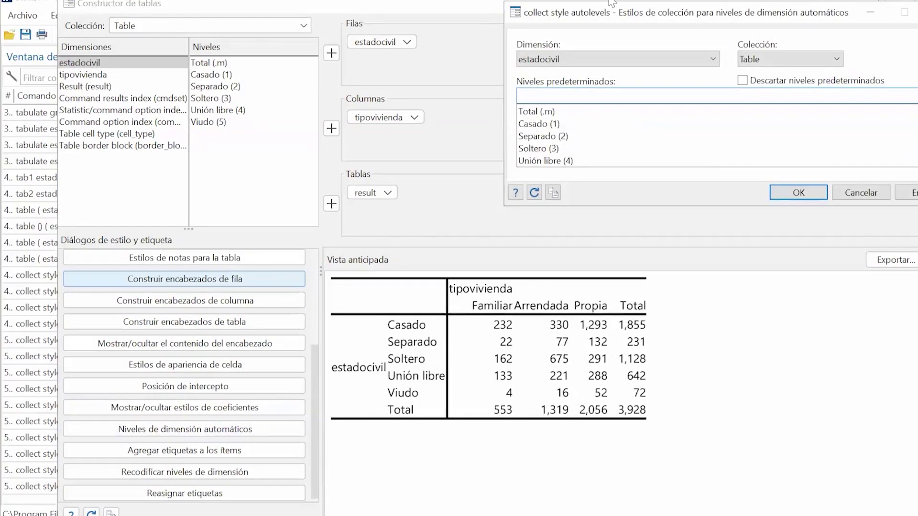
{"action": "left_click_drag", "start_coordinate": [639, 18], "coordinate": [377, 73]}
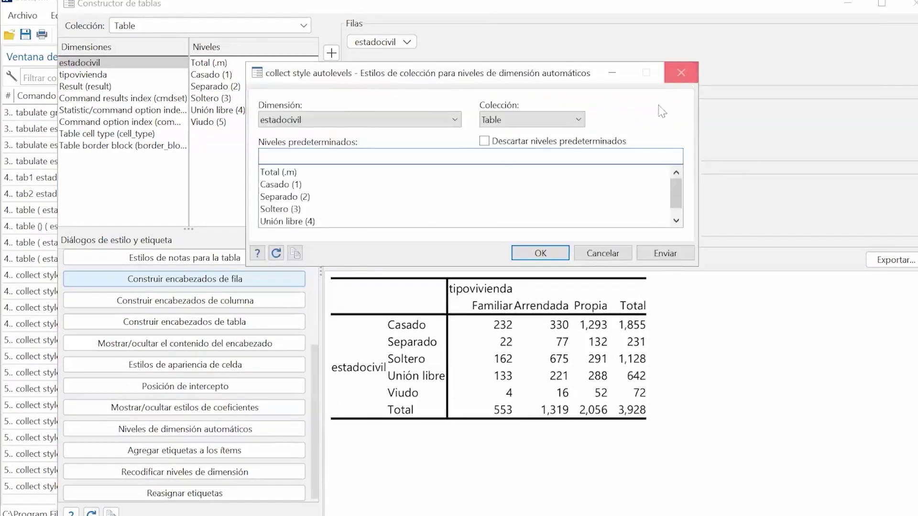
{"action": "left_click", "coordinate": [678, 70]}
Step: Add the custom table title "Tabla 1. Estado civil - Tipo de vivienda"
{"action": "scroll", "coordinate": [271, 314], "scroll_direction": "up", "scroll_amount": 3}
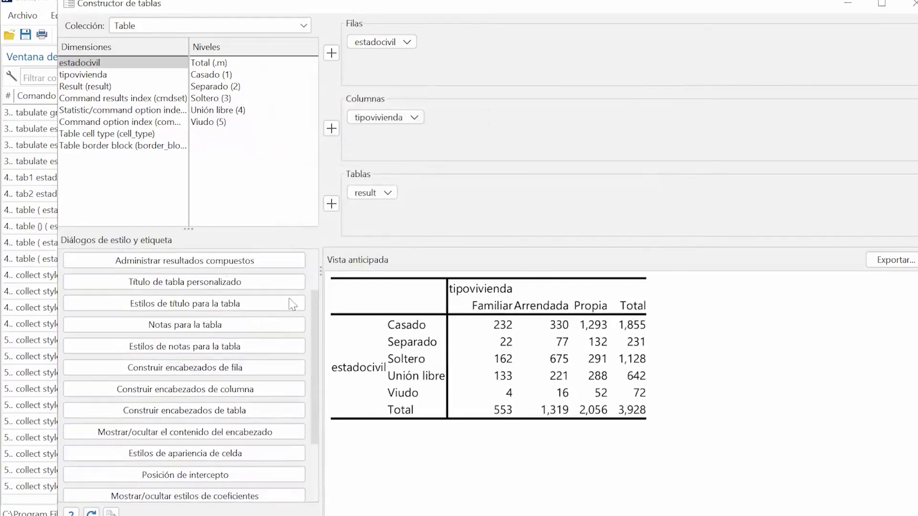
{"action": "scroll", "coordinate": [222, 298], "scroll_direction": "up", "scroll_amount": 3}
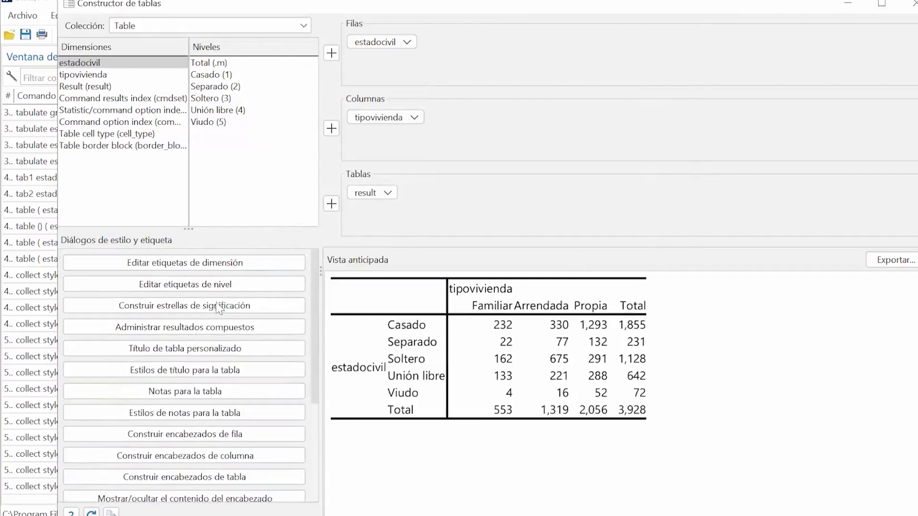
{"action": "left_click", "coordinate": [178, 354]}
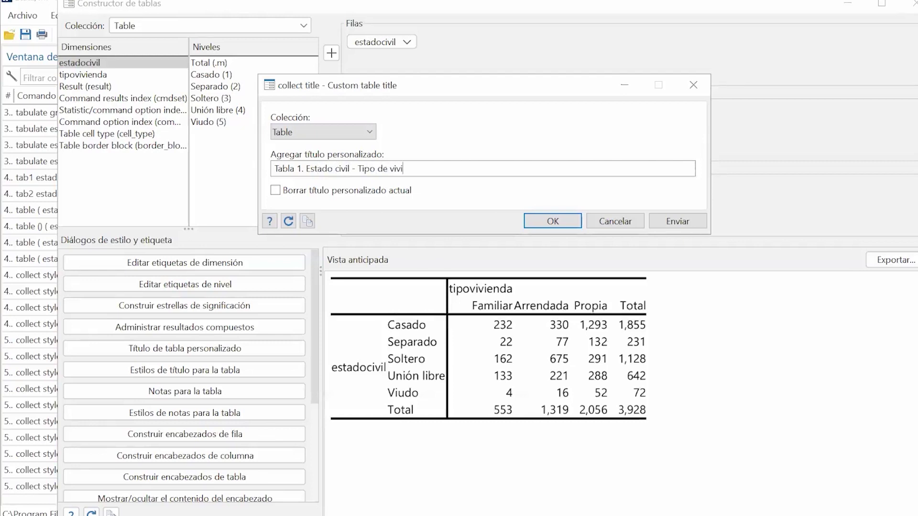
{"action": "key", "text": "Return"}
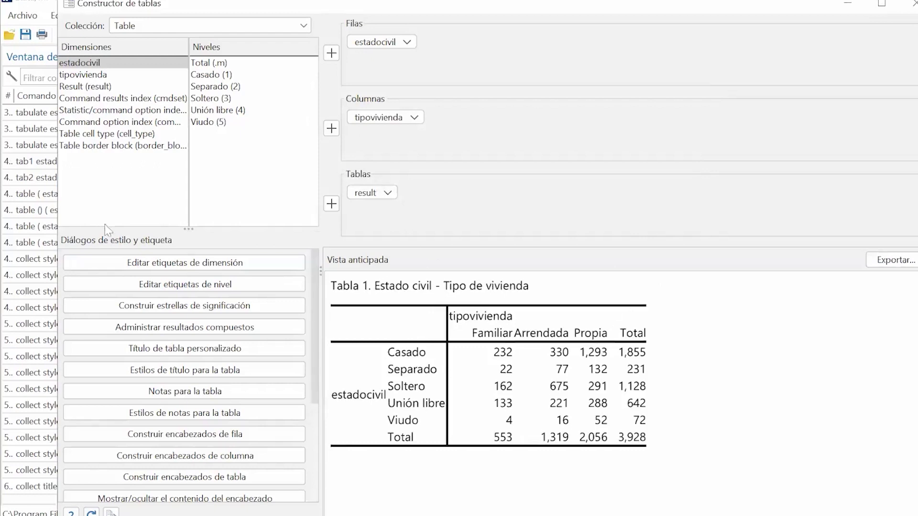
Step: Examine the shading and font options of the table title's appearance styles and close them without changes
{"action": "left_click", "coordinate": [219, 370]}
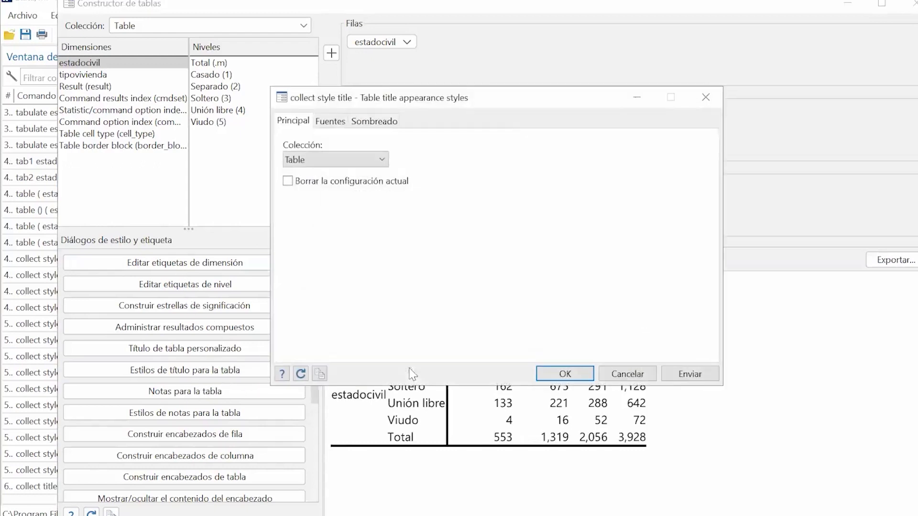
{"action": "left_click", "coordinate": [371, 122]}
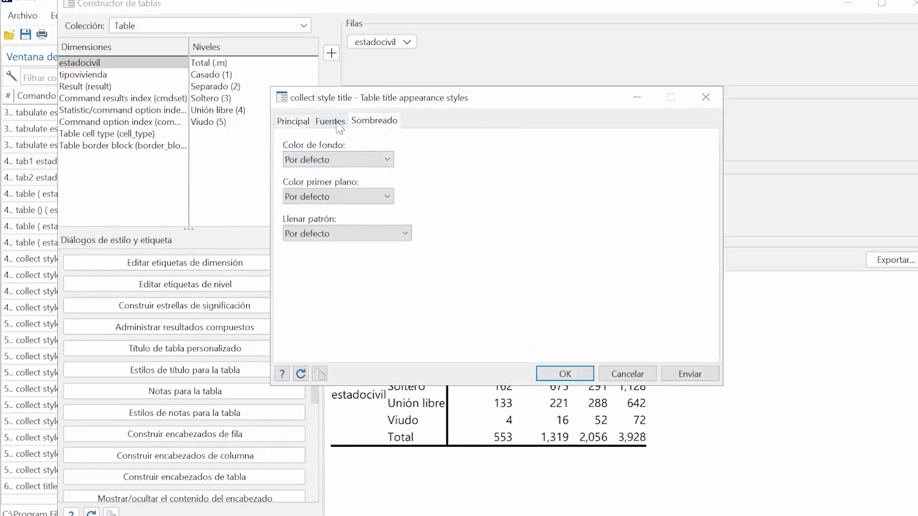
{"action": "left_click", "coordinate": [333, 120]}
{"action": "left_click", "coordinate": [705, 97]}
{"action": "scroll", "coordinate": [287, 421], "scroll_direction": "down", "scroll_amount": 5}
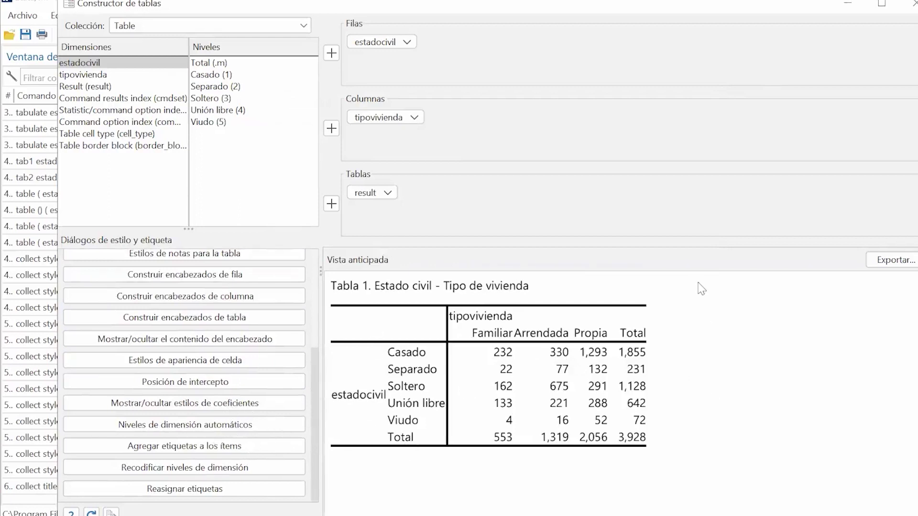
Step: Start exporting the table with file type "Archivos XML abiertos de Office (*.docx)" and enter the file name tabla1
{"action": "left_click", "coordinate": [884, 261]}
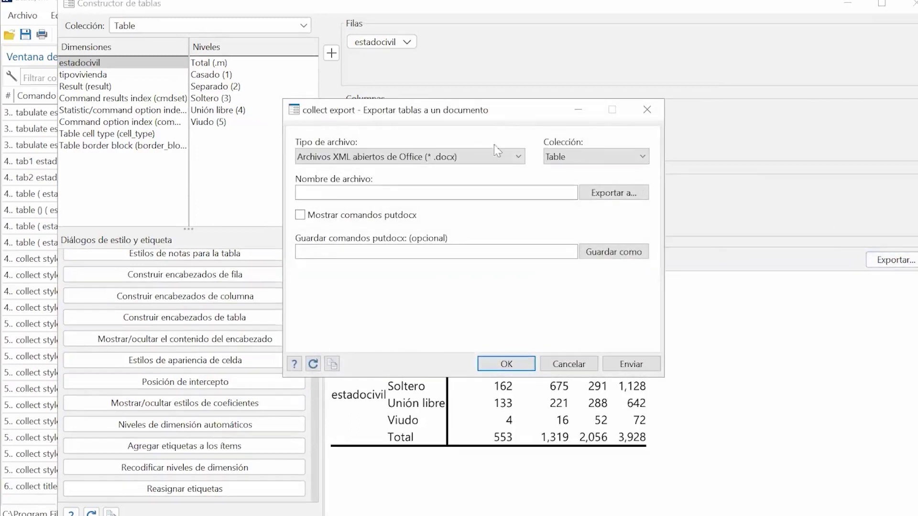
{"action": "left_click", "coordinate": [499, 155]}
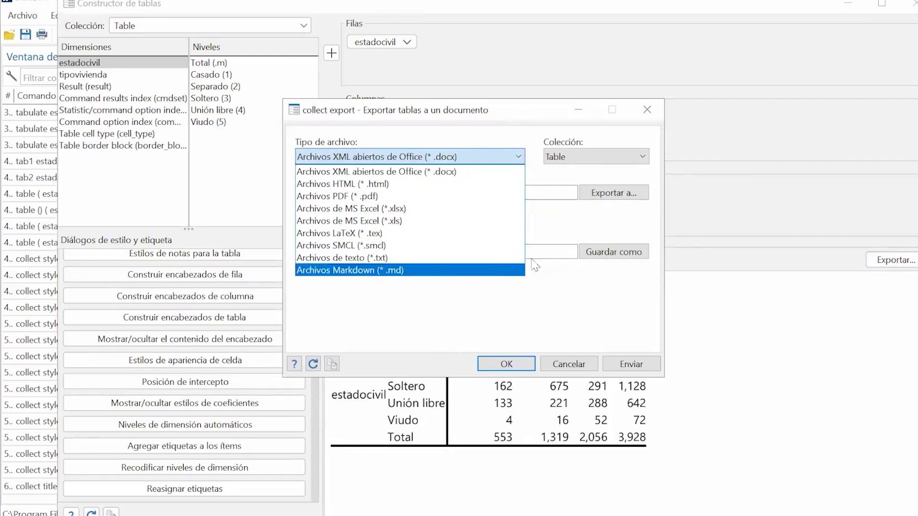
{"action": "left_click", "coordinate": [446, 171]}
{"action": "left_click", "coordinate": [404, 192]}
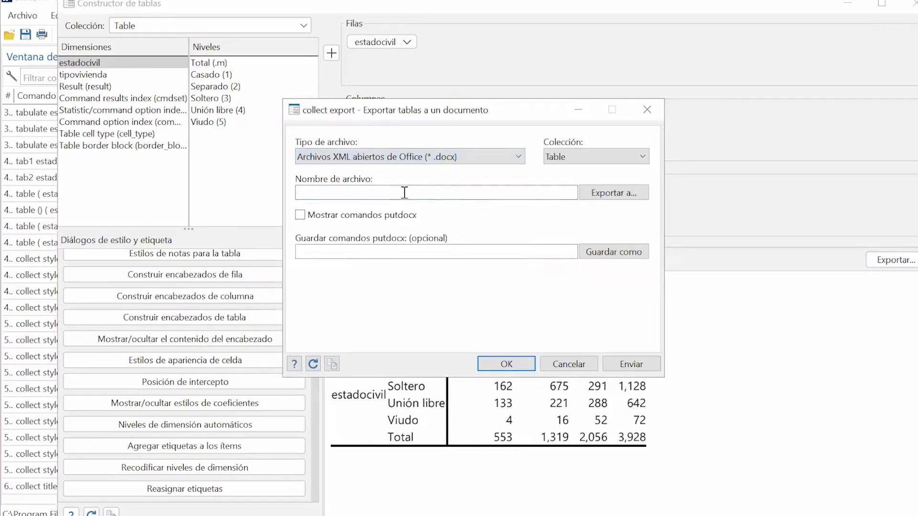
{"action": "type", "text": "tabla1"}
Step: Replace the export destination with tabla1_uniminuto.docx in the desktop backup folder on drive D and export the table
{"action": "key", "text": "ctrl+a"}
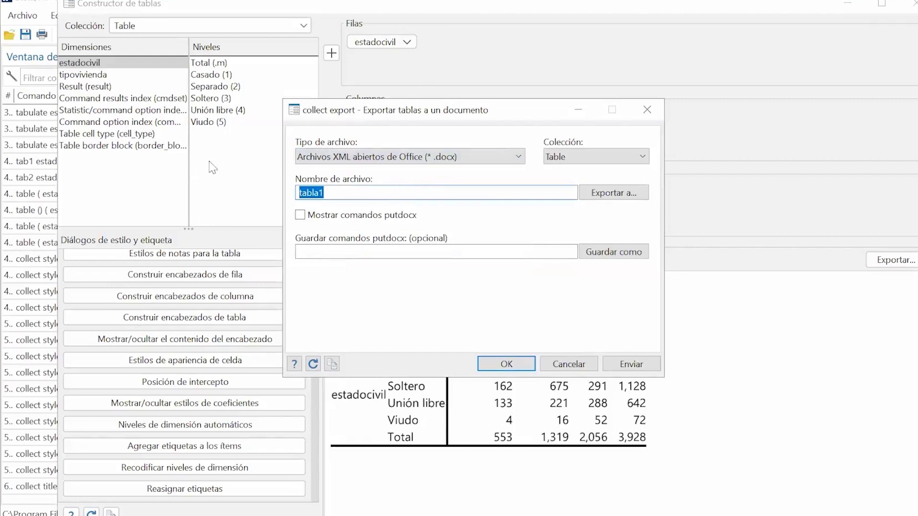
{"action": "left_click", "coordinate": [606, 193]}
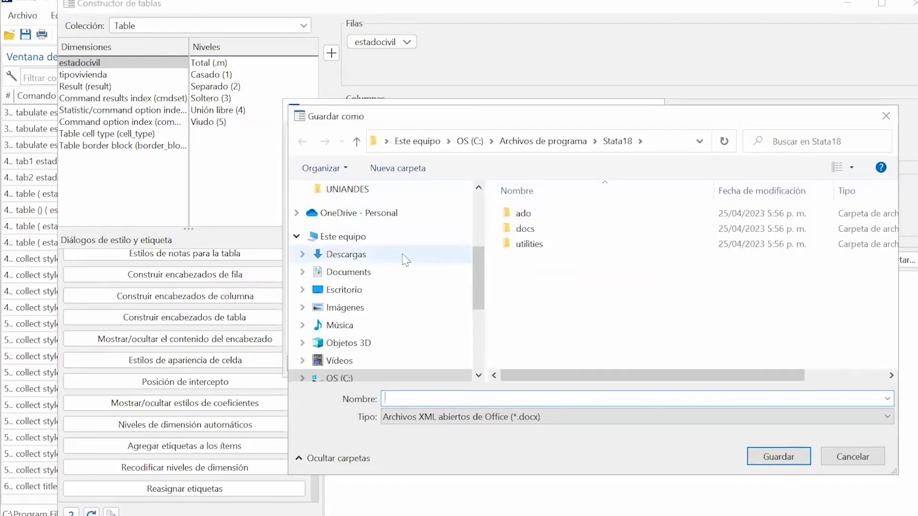
{"action": "scroll", "coordinate": [468, 305], "scroll_direction": "up", "scroll_amount": 4}
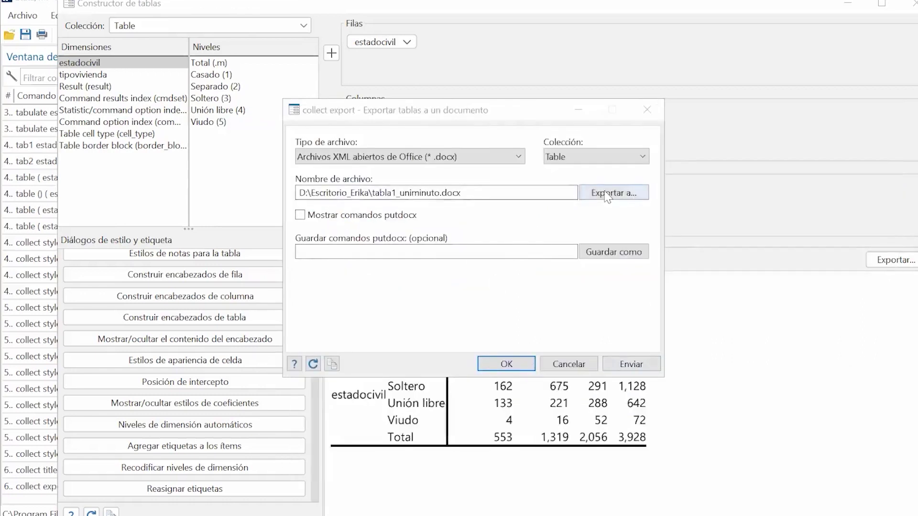
{"action": "left_click", "coordinate": [608, 193]}
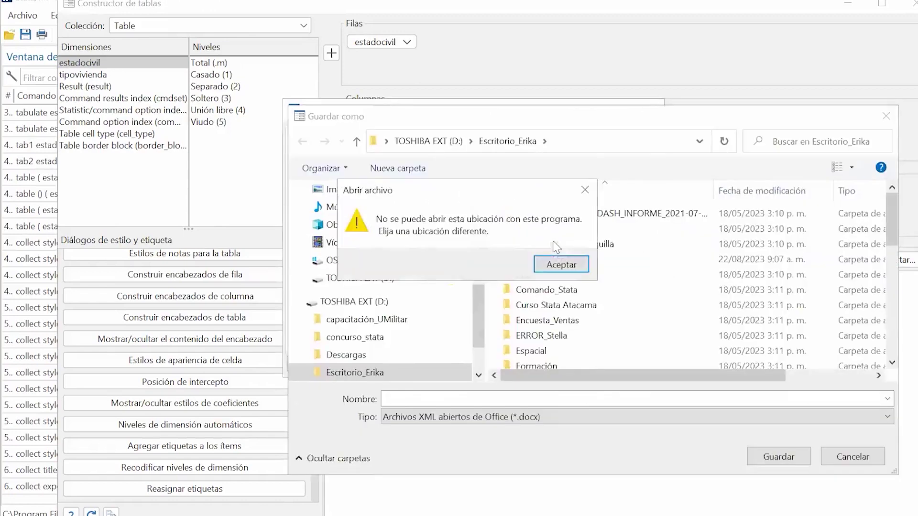
{"action": "left_click", "coordinate": [585, 194]}
{"action": "left_click", "coordinate": [746, 417]}
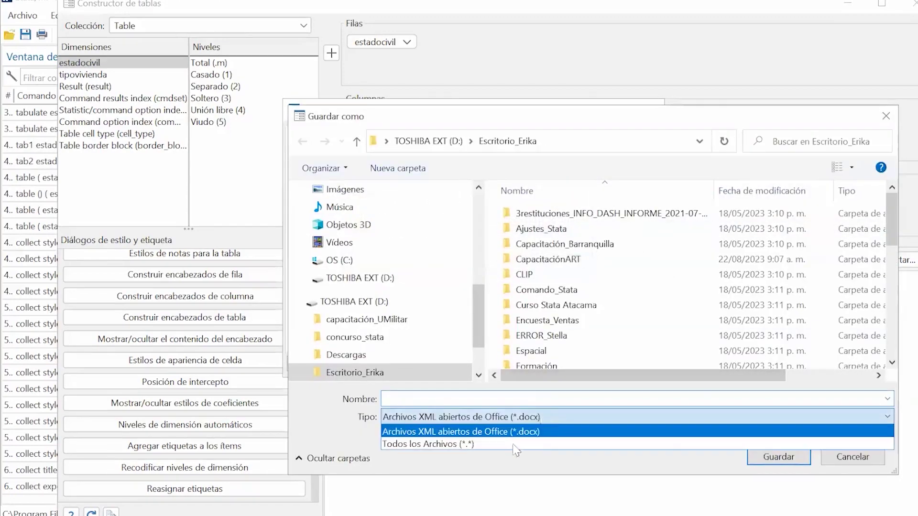
{"action": "left_click", "coordinate": [886, 116]}
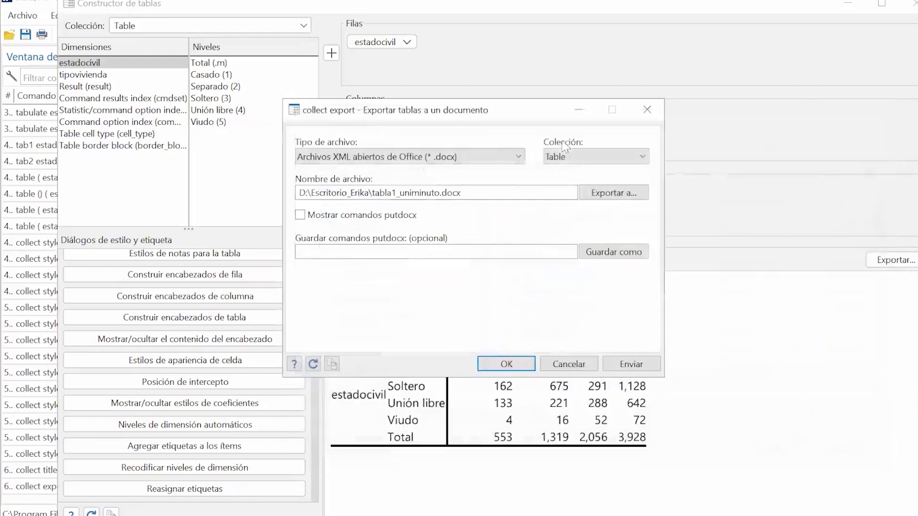
Step: Change the export file type to "Archivos de MS Excel (*.xlsx)" and set the starting cell on Sheet1 to c3
{"action": "left_click", "coordinate": [511, 158]}
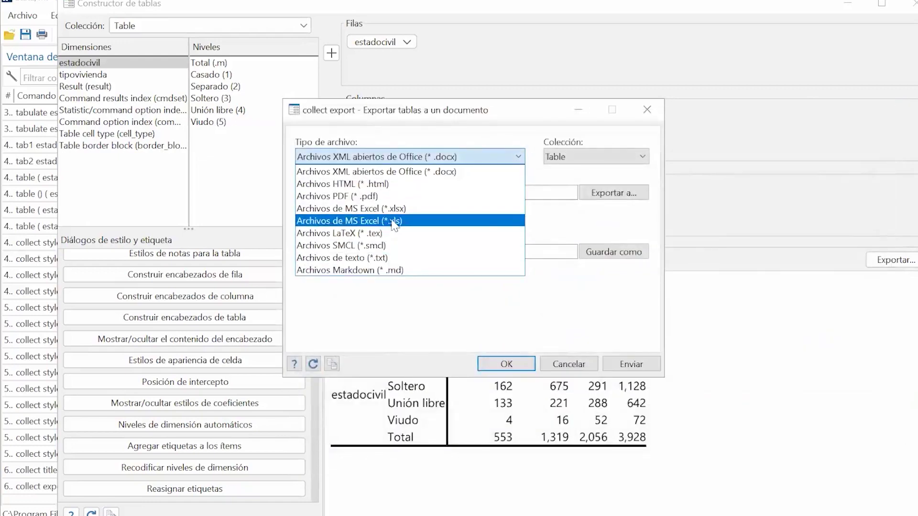
{"action": "left_click", "coordinate": [397, 208]}
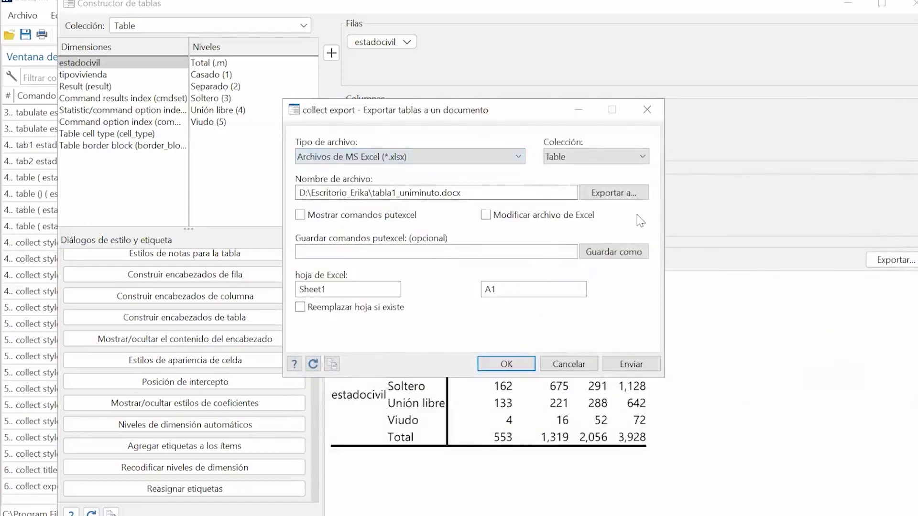
{"action": "left_click", "coordinate": [371, 290]}
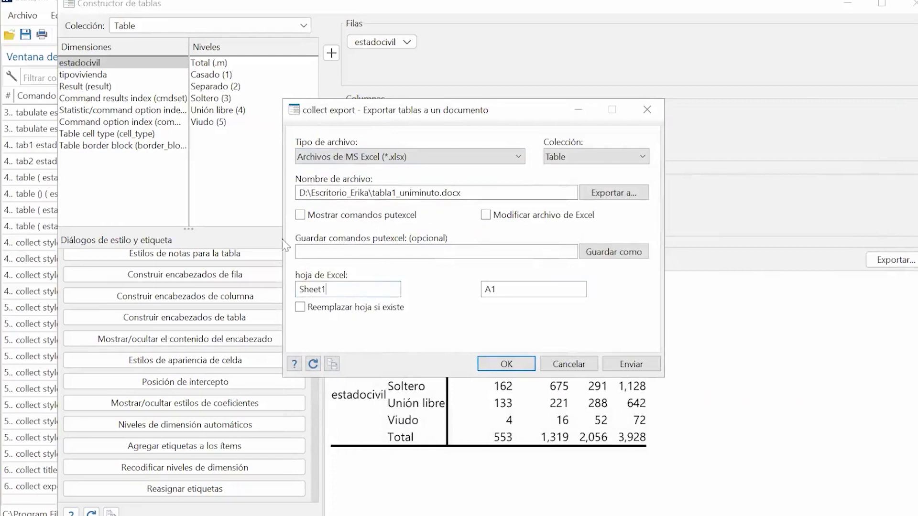
{"action": "left_click", "coordinate": [531, 289]}
{"action": "key", "text": "BackSpace"}
{"action": "key", "text": "BackSpace"}
{"action": "type", "text": "c3"}
Step: Set the export destination to tablas2.xlsx in the desktop backup folder on drive D, export the table, and close the table builder
{"action": "left_click", "coordinate": [631, 194]}
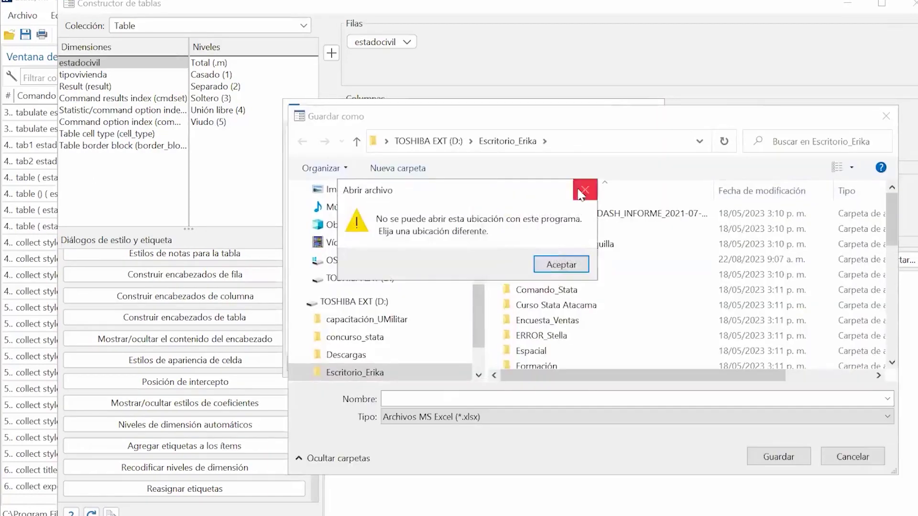
{"action": "left_click", "coordinate": [580, 193]}
{"action": "left_click", "coordinate": [471, 398]}
{"action": "type", "text": "tabla"}
{"action": "left_click", "coordinate": [469, 397]}
{"action": "type", "text": "s2"}
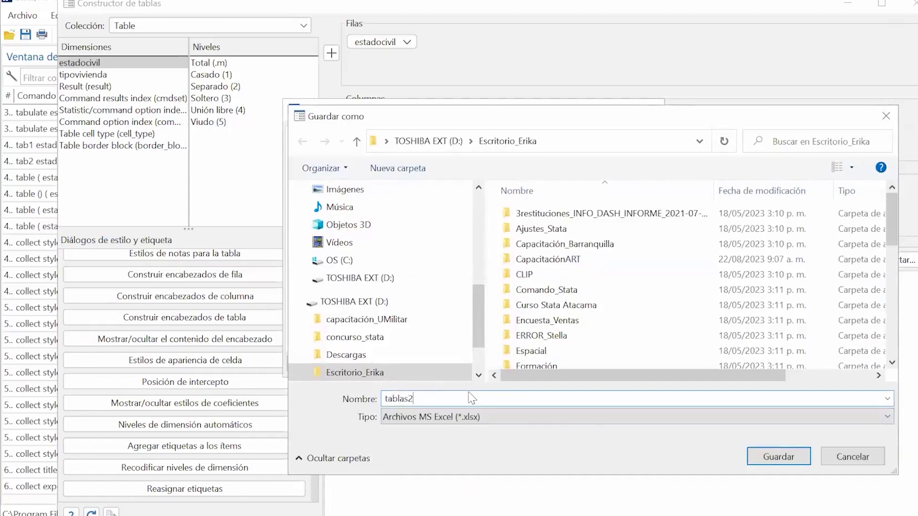
{"action": "key", "text": "Return"}
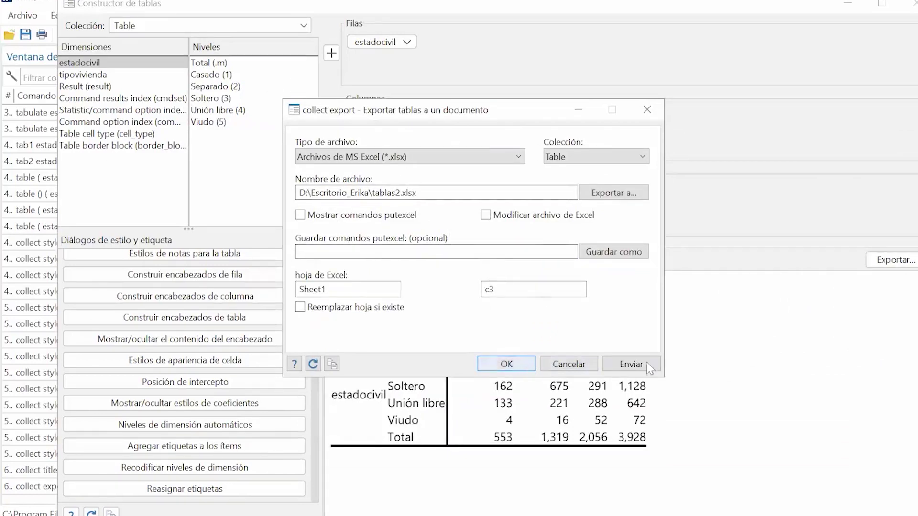
{"action": "left_click", "coordinate": [506, 365]}
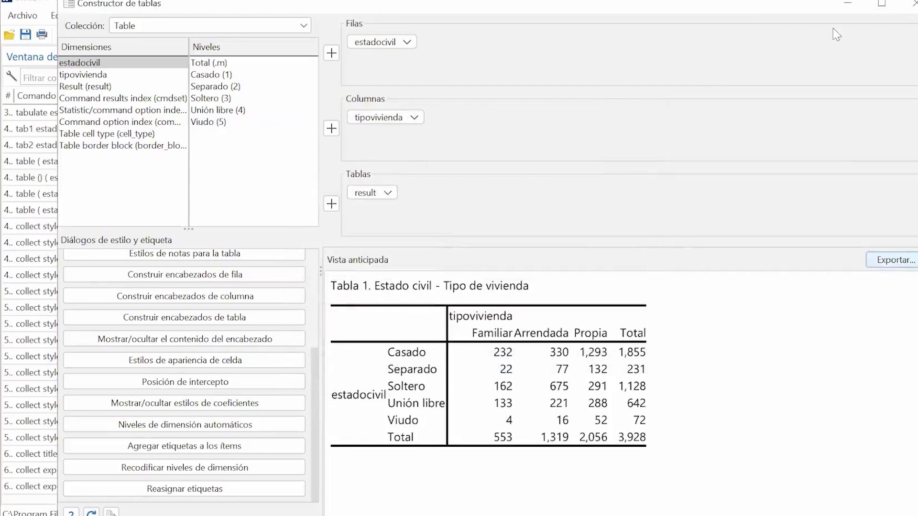
{"action": "left_click", "coordinate": [910, 5]}
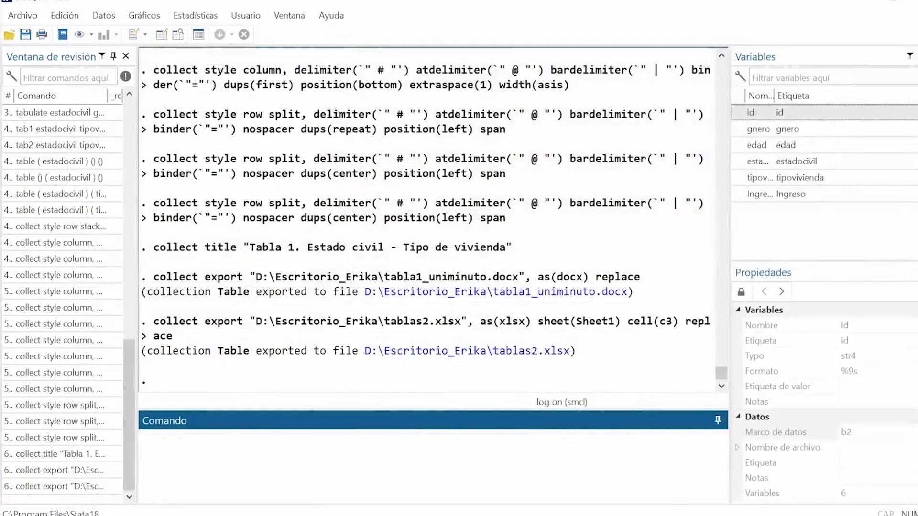
Step: Open the exported tabla1_uniminuto.docx in Word, check that its table can be edited, and close it without saving
{"action": "left_click", "coordinate": [607, 297]}
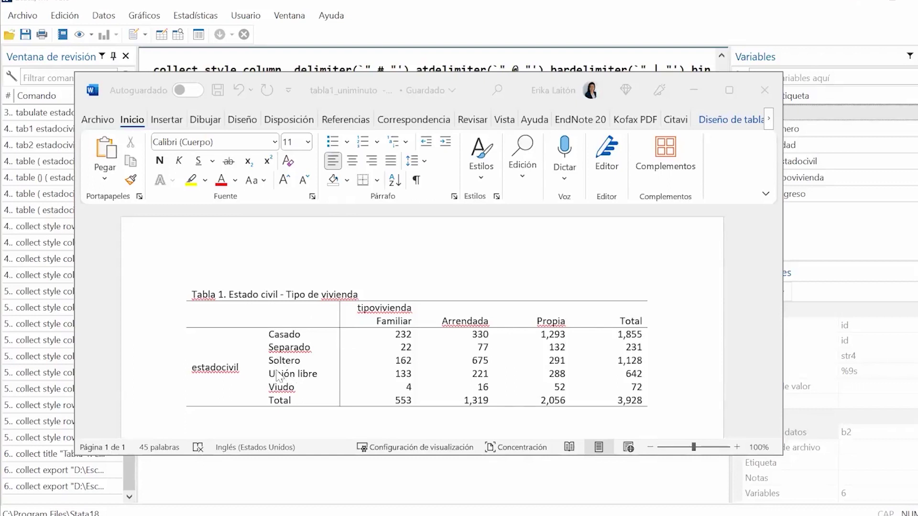
{"action": "right_click", "coordinate": [290, 350]}
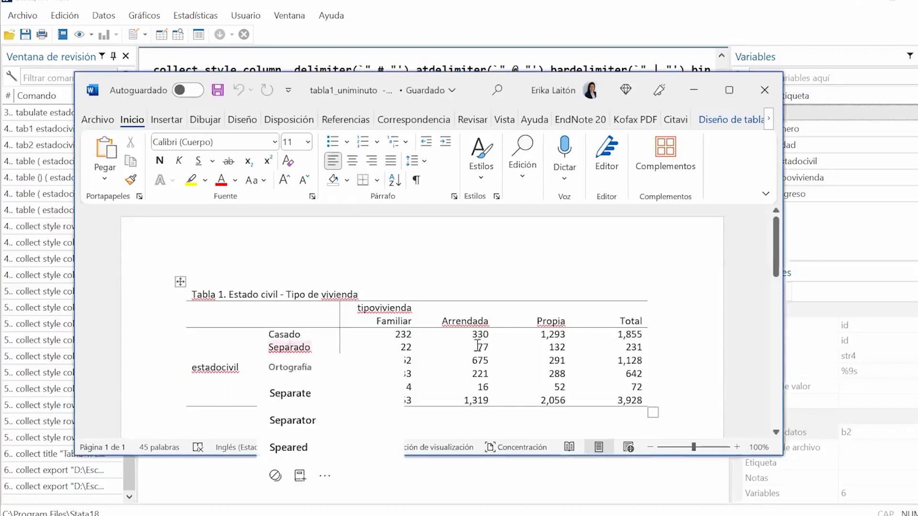
{"action": "left_click", "coordinate": [488, 373]}
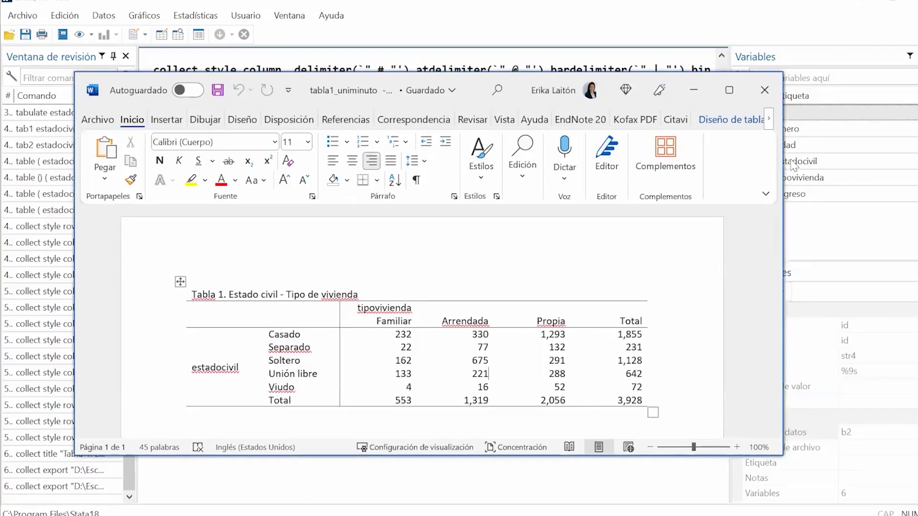
{"action": "mouse_move", "coordinate": [653, 412]}
{"action": "left_mouse_down"}
{"action": "mouse_move", "coordinate": [515, 412]}
{"action": "mouse_move", "coordinate": [645, 412]}
{"action": "left_mouse_up"}
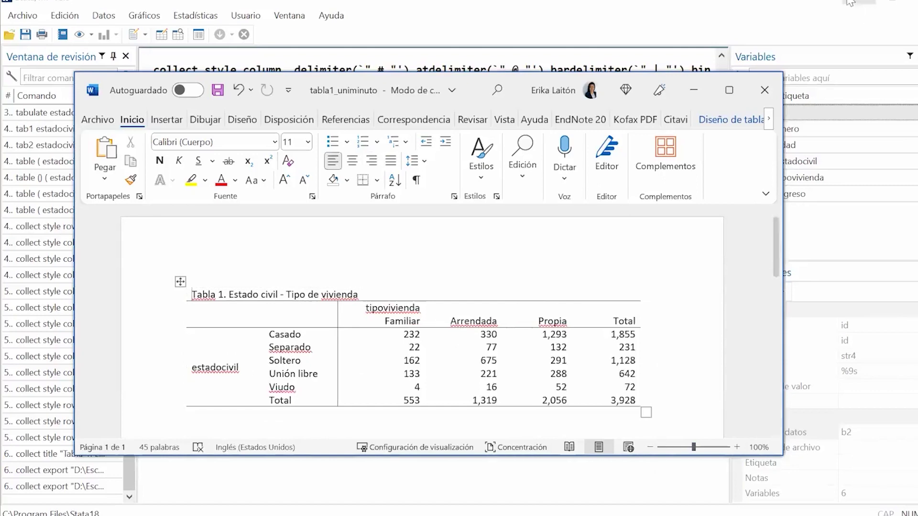
{"action": "left_click", "coordinate": [764, 90]}
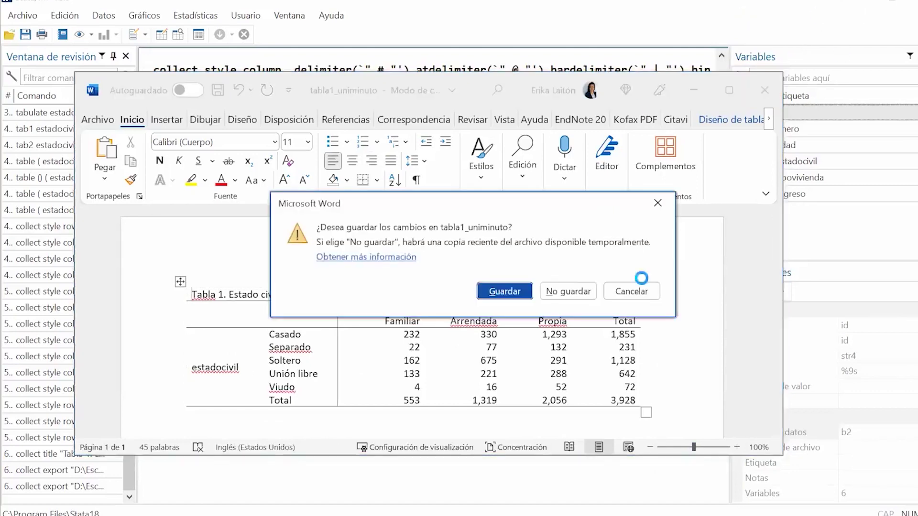
{"action": "left_click", "coordinate": [592, 291]}
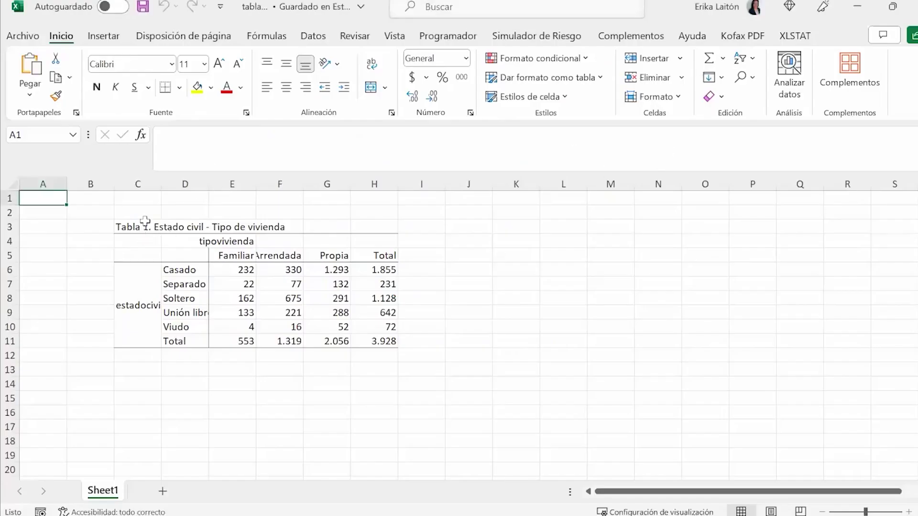
Step: Examine the cells around the table title, column headers and estadocivil row label in the tablas2.xlsx workbook in Excel
{"action": "key", "text": "Down"}
{"action": "key", "text": "Down"}
{"action": "key", "text": "Down"}
{"action": "key", "text": "Right"}
{"action": "key", "text": "Right"}
{"action": "key", "text": "Up"}
{"action": "key", "text": "Up"}
{"action": "key", "text": "Down"}
{"action": "key", "text": "Down"}
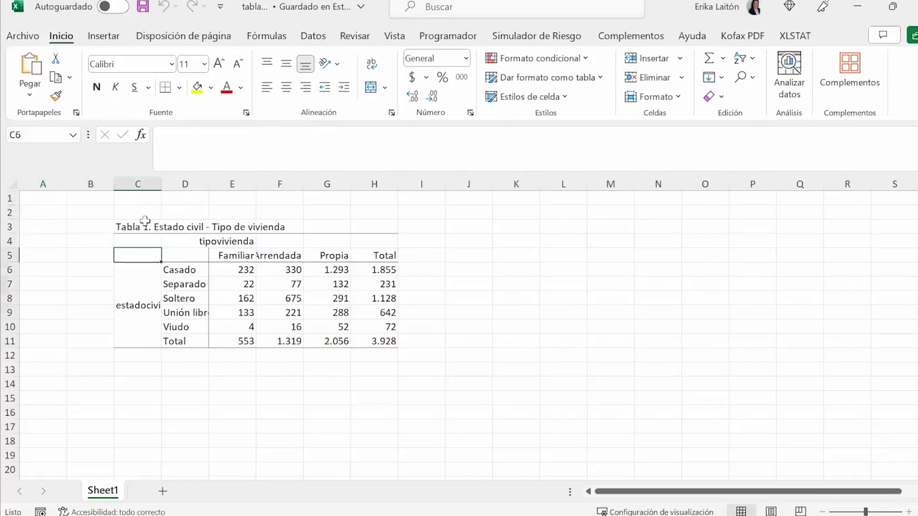
{"action": "key", "text": "Down"}
{"action": "key", "text": "Right"}
{"action": "key", "text": "Right"}
{"action": "key", "text": "Down"}
{"action": "key", "text": "Down"}
{"action": "key", "text": "Down"}
{"action": "key", "text": "Left"}
{"action": "key", "text": "Left"}
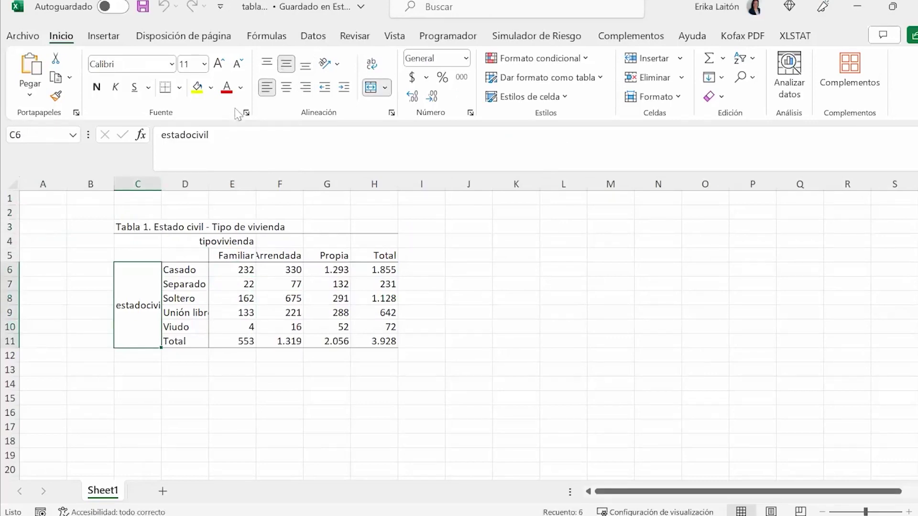
Step: Auto-fit column C to its contents and inspect individual row labels, counts and header cells of the table
{"action": "double_click", "coordinate": [162, 184]}
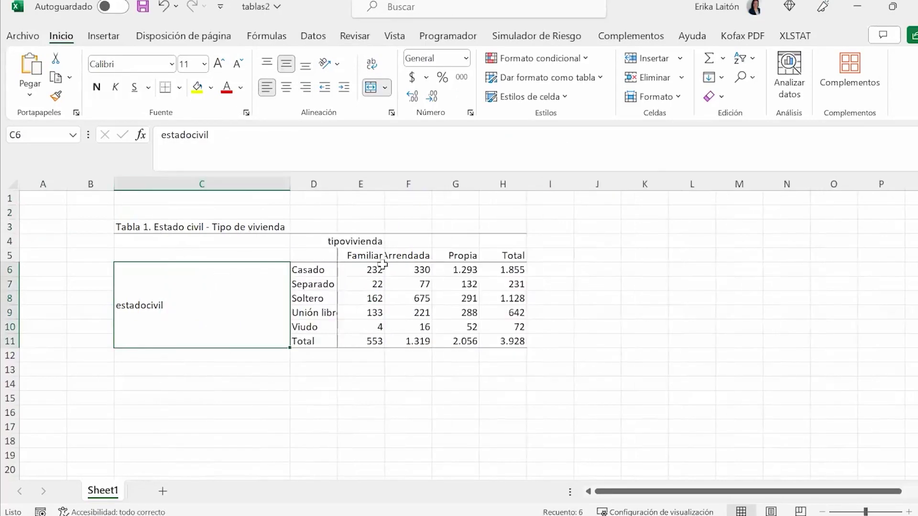
{"action": "left_click", "coordinate": [339, 283]}
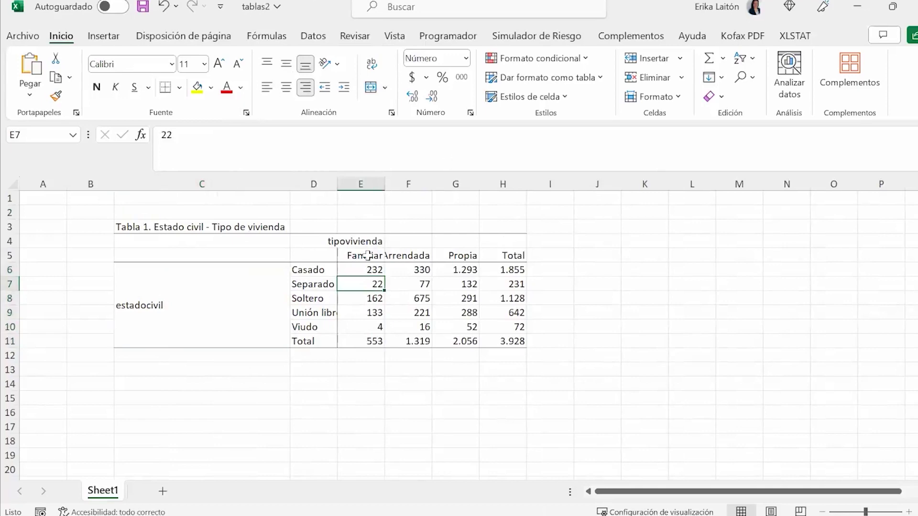
{"action": "left_click", "coordinate": [407, 329]}
{"action": "left_click", "coordinate": [483, 340]}
{"action": "left_click", "coordinate": [306, 315]}
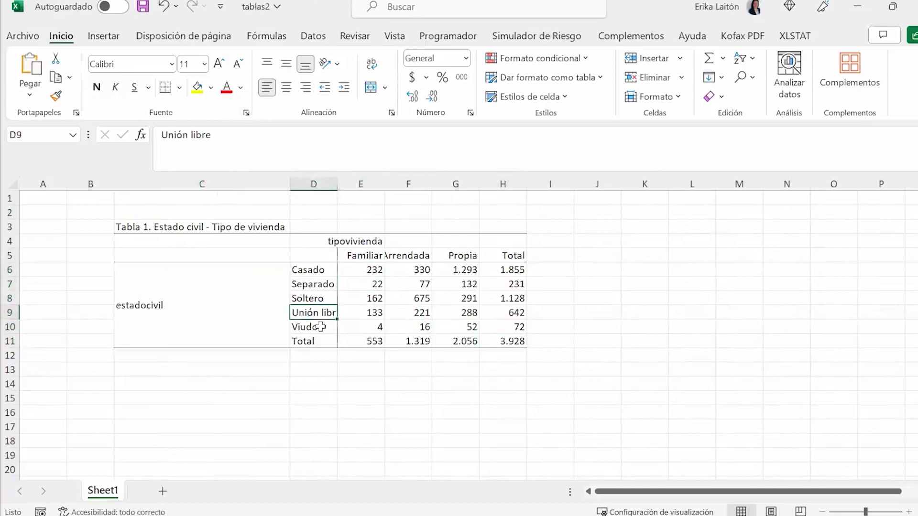
{"action": "left_click", "coordinate": [276, 288]}
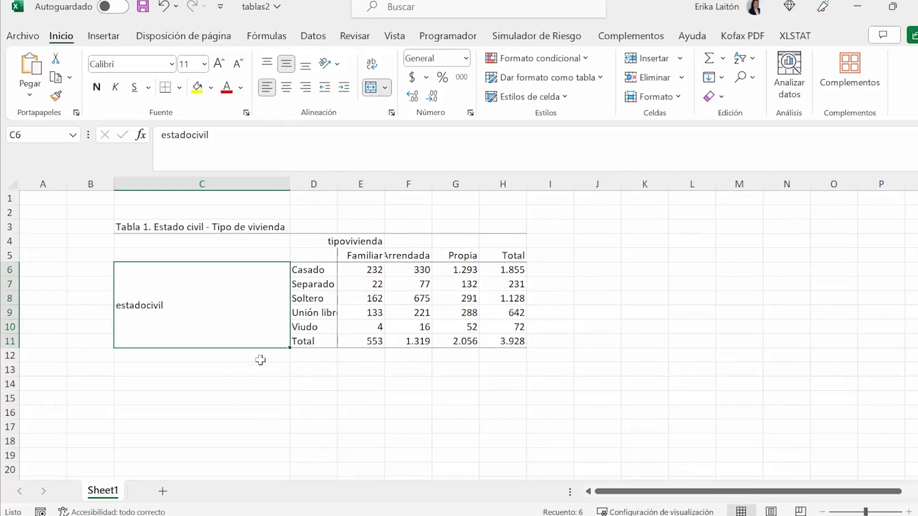
{"action": "left_click", "coordinate": [320, 269]}
{"action": "left_click", "coordinate": [305, 341]}
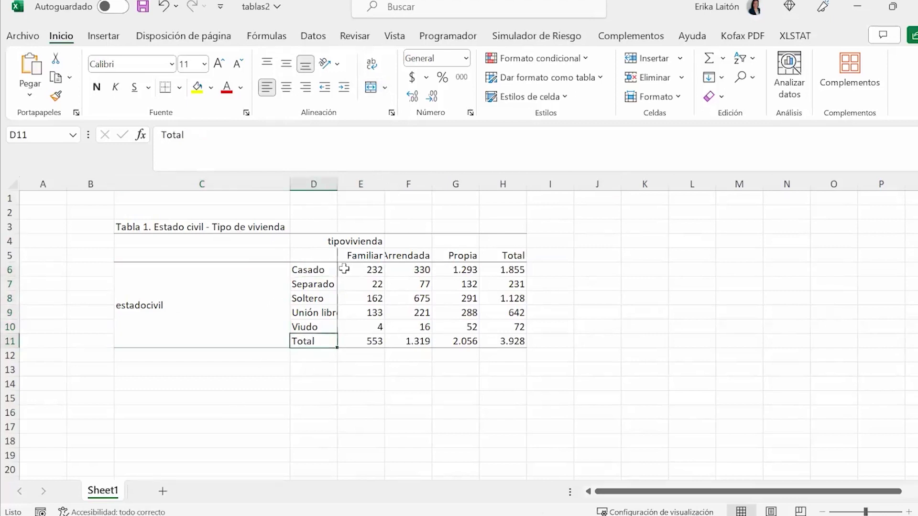
{"action": "left_click", "coordinate": [356, 253]}
{"action": "left_click", "coordinate": [381, 243]}
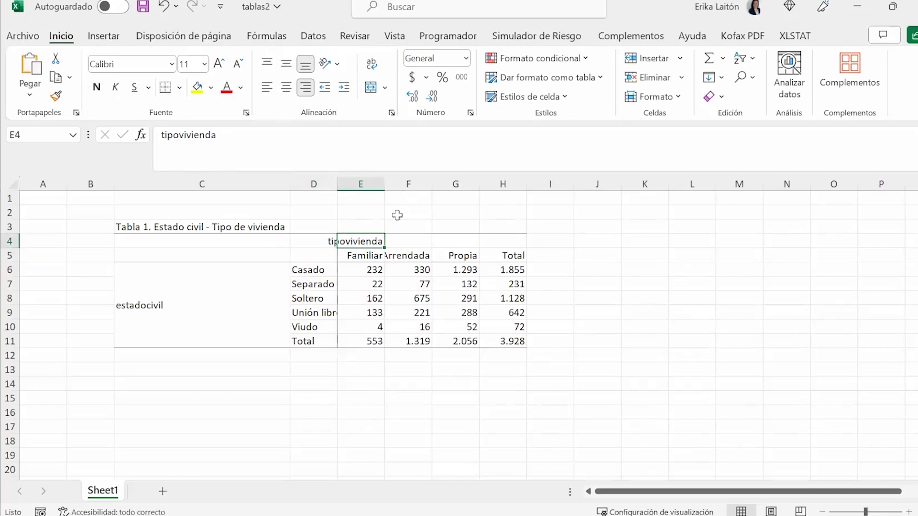
Step: Examine the cells around the tipovivienda header and marital status labels, and close the tablas2 workbook
{"action": "key", "text": "Right"}
{"action": "key", "text": "Right"}
{"action": "key", "text": "Left"}
{"action": "key", "text": "Down"}
{"action": "key", "text": "Left"}
{"action": "key", "text": "Left"}
{"action": "key", "text": "Left"}
{"action": "key", "text": "Right"}
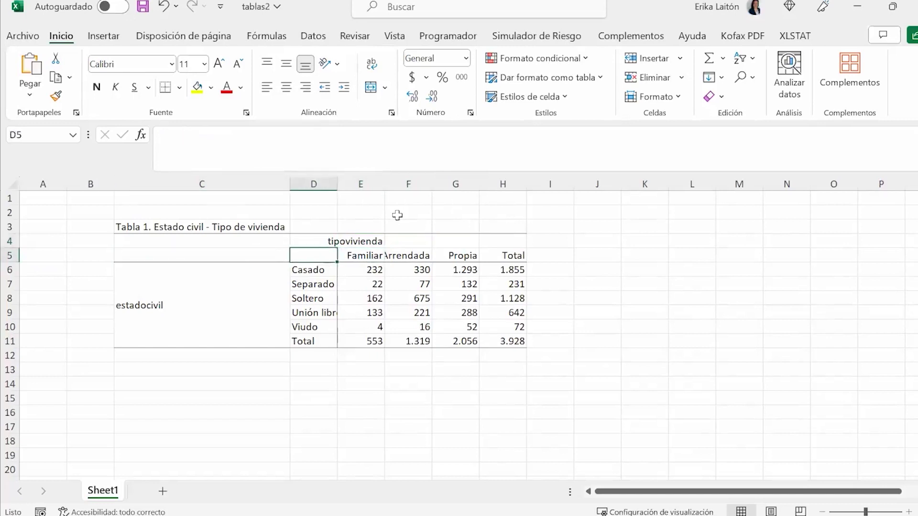
{"action": "key", "text": "Down"}
{"action": "key", "text": "Down"}
{"action": "key", "text": "Down"}
{"action": "key", "text": "Up"}
{"action": "key", "text": "Up"}
{"action": "key", "text": "Up"}
{"action": "key", "text": "Up"}
{"action": "key", "text": "Up"}
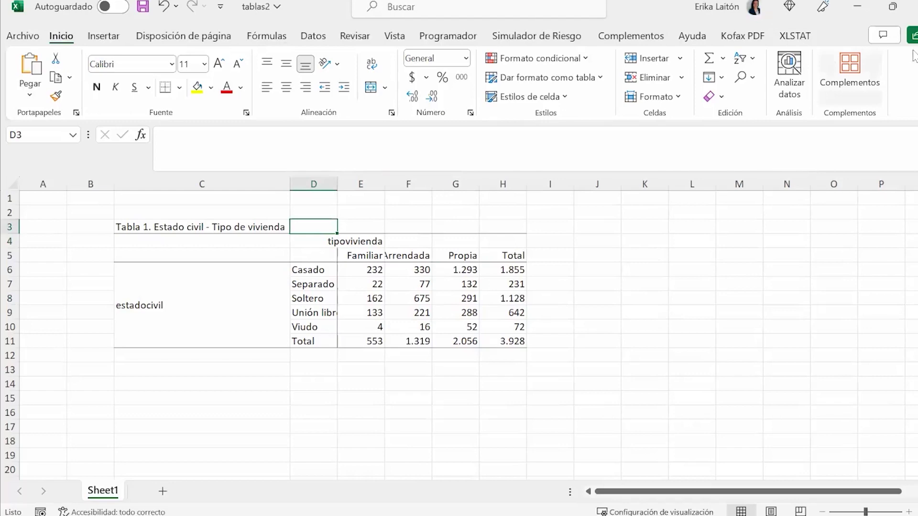
{"action": "left_click", "coordinate": [912, 6]}
{"action": "left_click", "coordinate": [499, 282]}
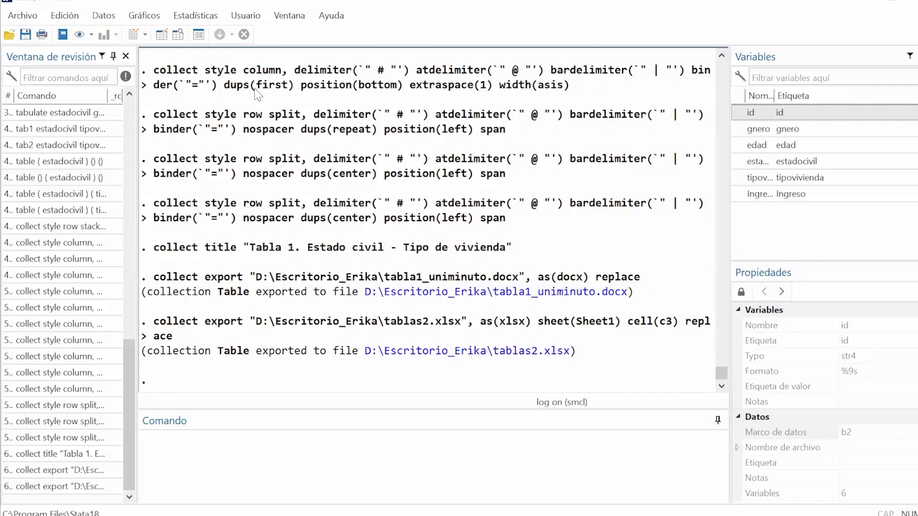
Step: Review the earlier tabulations in the Stata results and the previously run commands in the command history
{"action": "scroll", "coordinate": [262, 192], "scroll_direction": "up", "scroll_amount": 10}
{"action": "scroll", "coordinate": [262, 191], "scroll_direction": "up", "scroll_amount": 15}
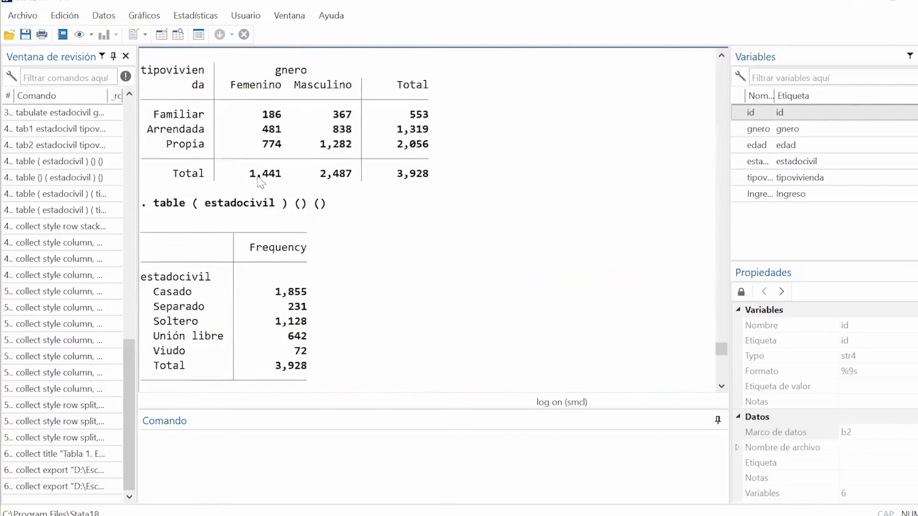
{"action": "scroll", "coordinate": [259, 182], "scroll_direction": "down", "scroll_amount": 10}
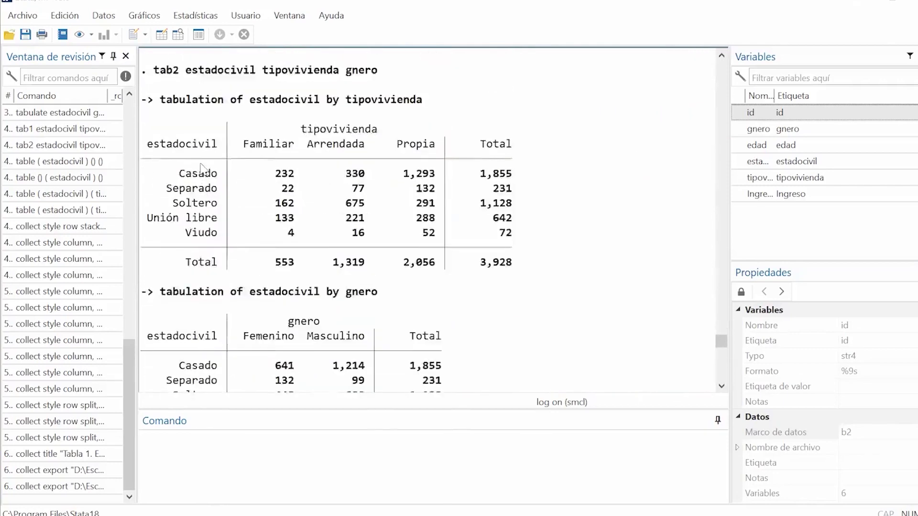
{"action": "scroll", "coordinate": [200, 181], "scroll_direction": "down", "scroll_amount": 15}
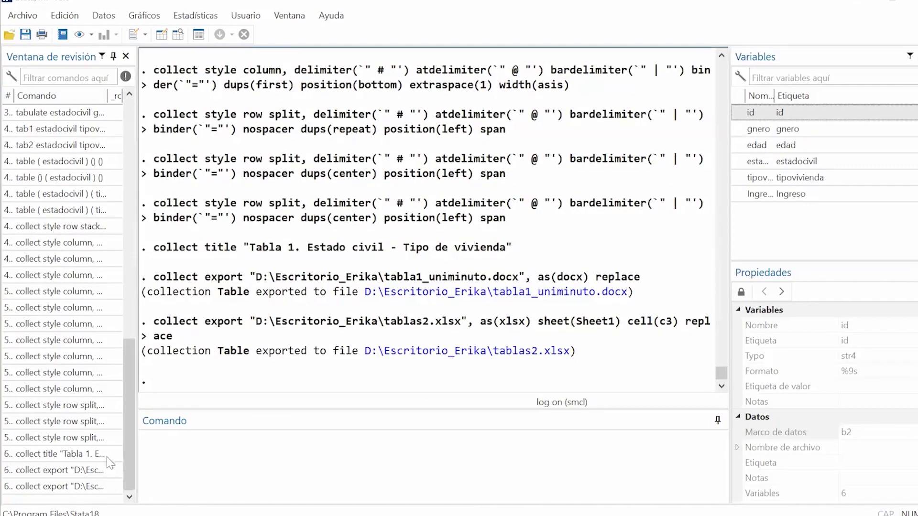
{"action": "scroll", "coordinate": [107, 459], "scroll_direction": "up", "scroll_amount": 6}
{"action": "mouse_move", "coordinate": [134, 232]}
{"action": "left_mouse_down"}
{"action": "mouse_move", "coordinate": [134, 106]}
{"action": "mouse_move", "coordinate": [134, 240]}
{"action": "left_mouse_up"}
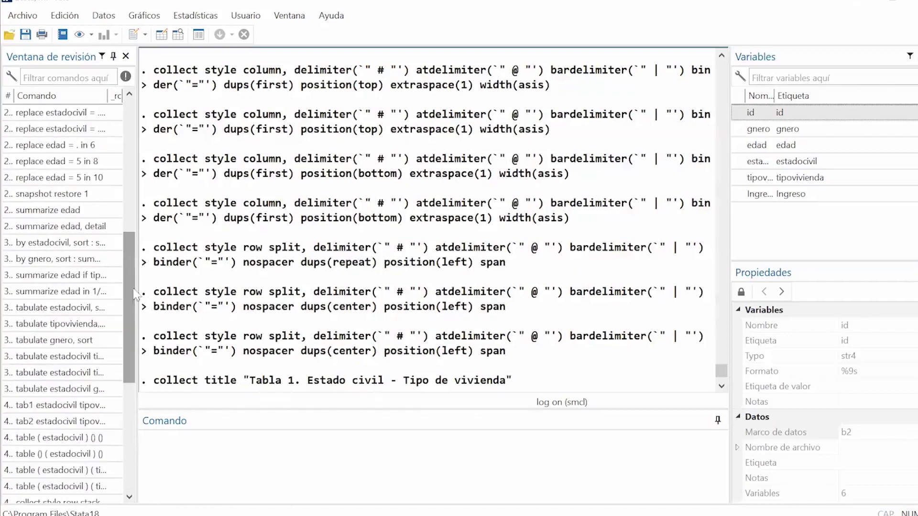
{"action": "left_click", "coordinate": [202, 452]}
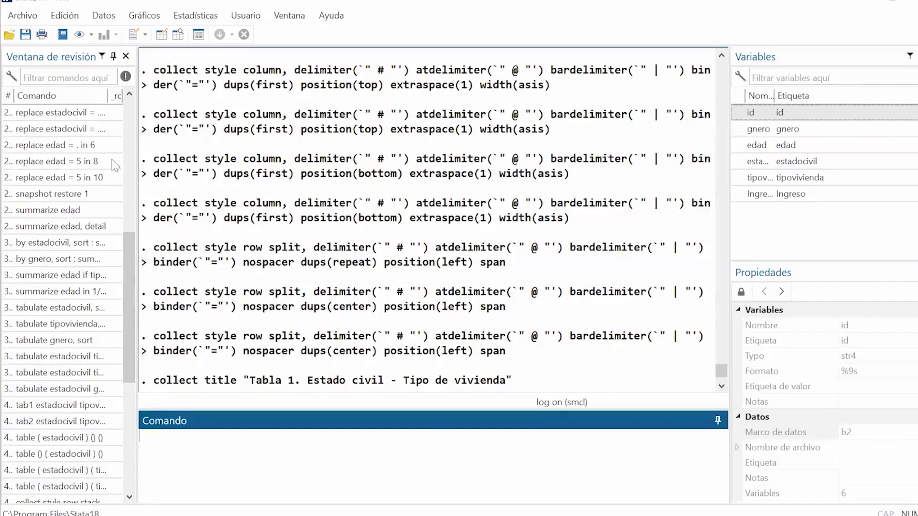
{"action": "scroll", "coordinate": [109, 216], "scroll_direction": "up", "scroll_amount": 6}
{"action": "scroll", "coordinate": [109, 215], "scroll_direction": "down", "scroll_amount": 6}
{"action": "scroll", "coordinate": [109, 216], "scroll_direction": "down", "scroll_amount": 6}
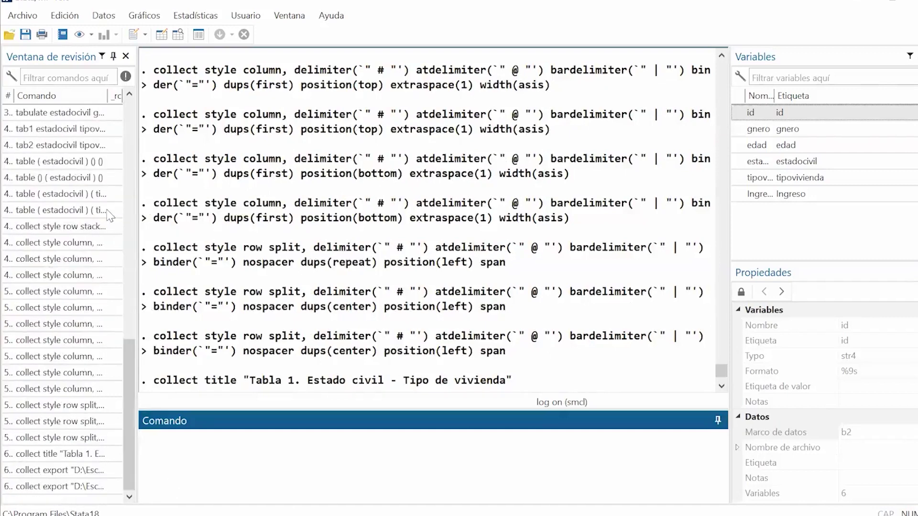
{"action": "scroll", "coordinate": [109, 216], "scroll_direction": "up", "scroll_amount": 5}
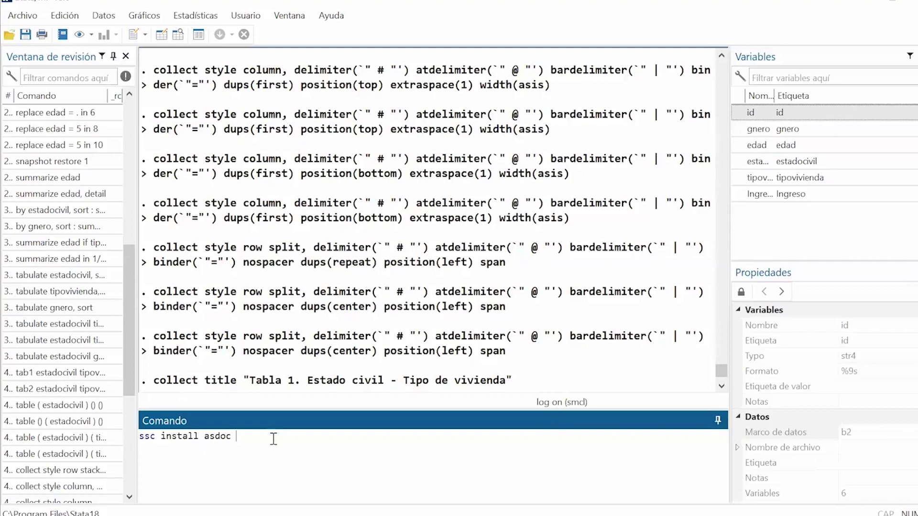
Step: Install the asdoc package by running the command ssc install asdoc, and review the response in the results
{"action": "left_click_drag", "start_coordinate": [273, 439], "coordinate": [126, 436]}
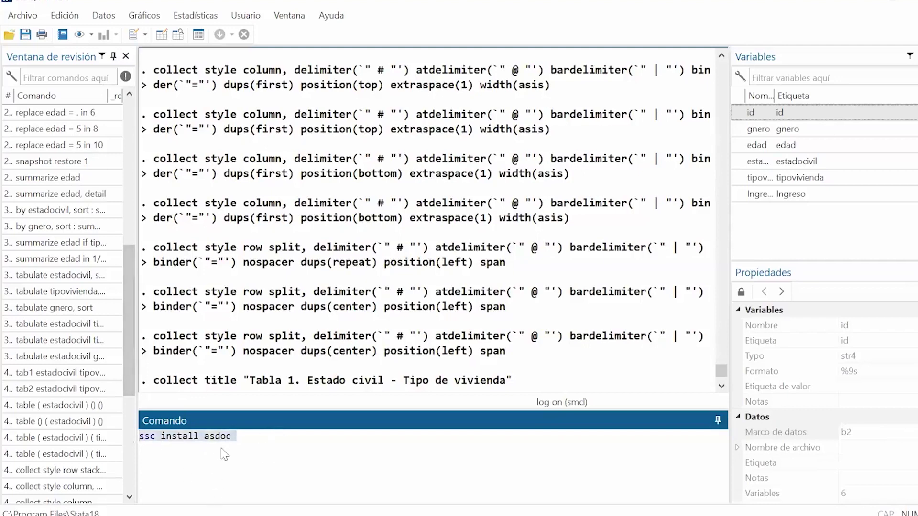
{"action": "left_click", "coordinate": [204, 436]}
{"action": "left_click_drag", "start_coordinate": [204, 436], "coordinate": [95, 416]}
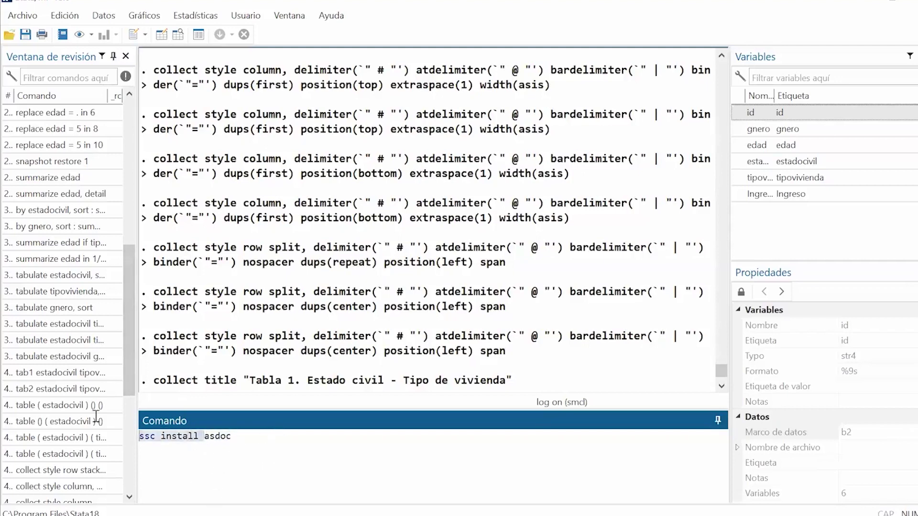
{"action": "key", "text": "End"}
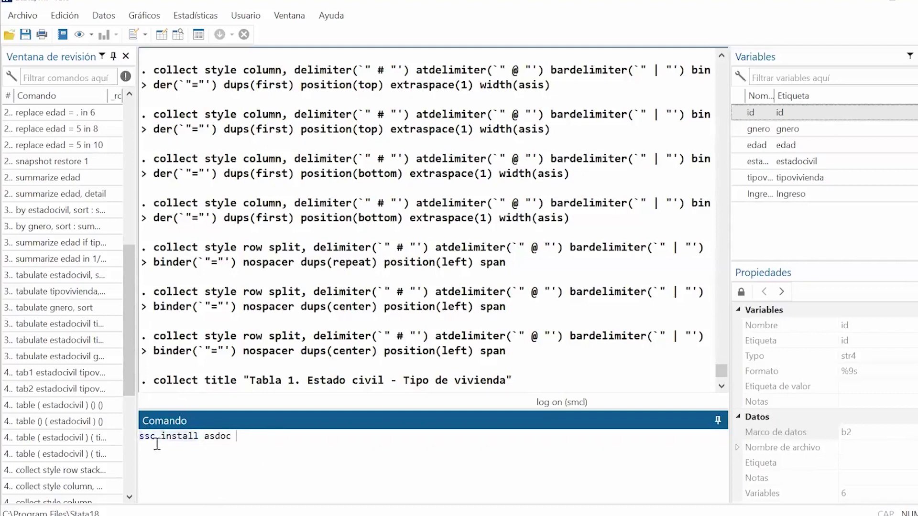
{"action": "left_click_drag", "start_coordinate": [159, 437], "coordinate": [142, 438]}
{"action": "left_click_drag", "start_coordinate": [256, 438], "coordinate": [219, 437]}
{"action": "left_click_drag", "start_coordinate": [137, 419], "coordinate": [139, 419]}
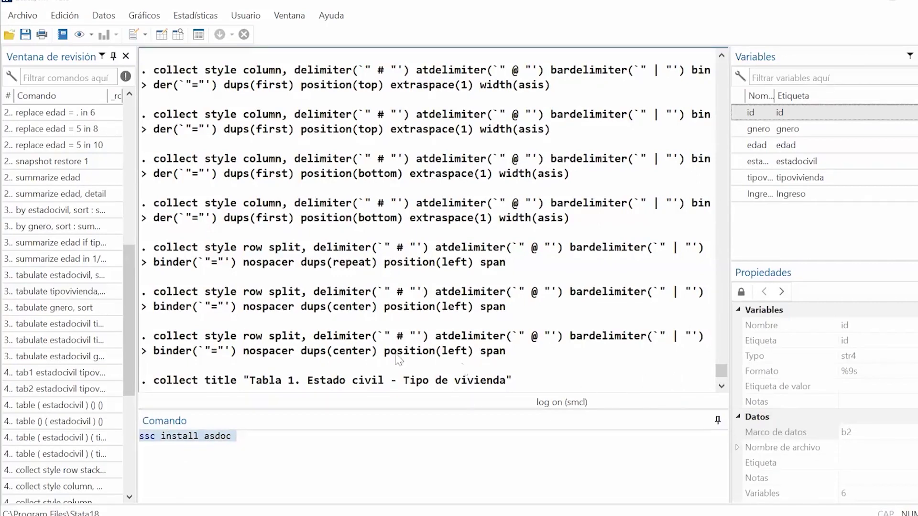
{"action": "left_click", "coordinate": [249, 433]}
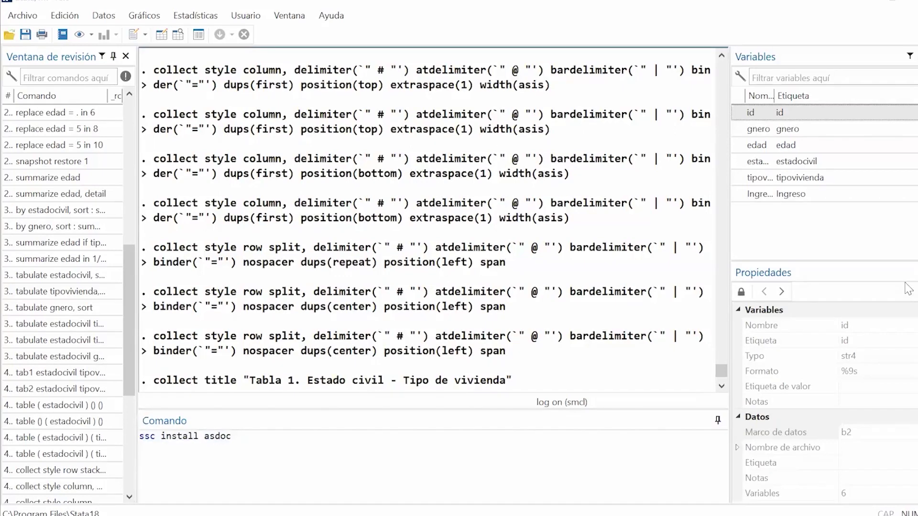
{"action": "key", "text": "Return"}
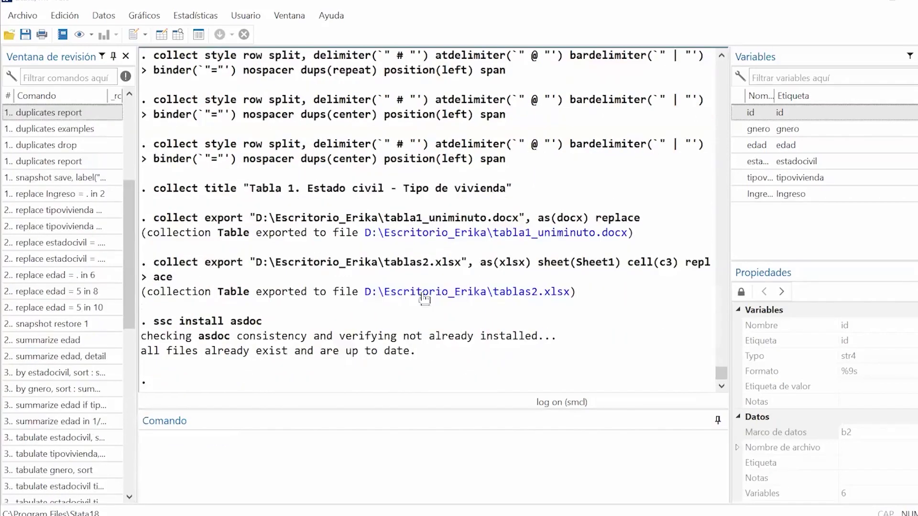
{"action": "left_click_drag", "start_coordinate": [415, 352], "coordinate": [161, 337]}
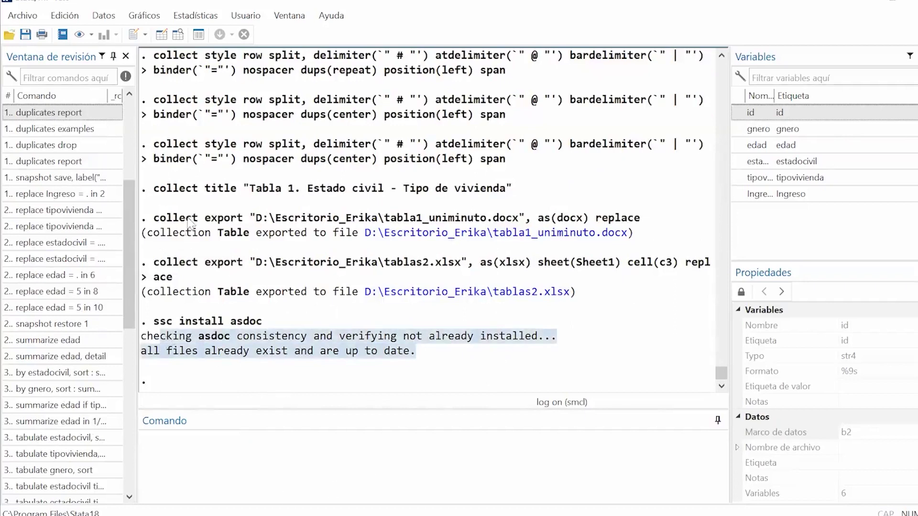
Step: Open the help for asdoc and examine its table of contents and the replace and append options
{"action": "left_click", "coordinate": [254, 464]}
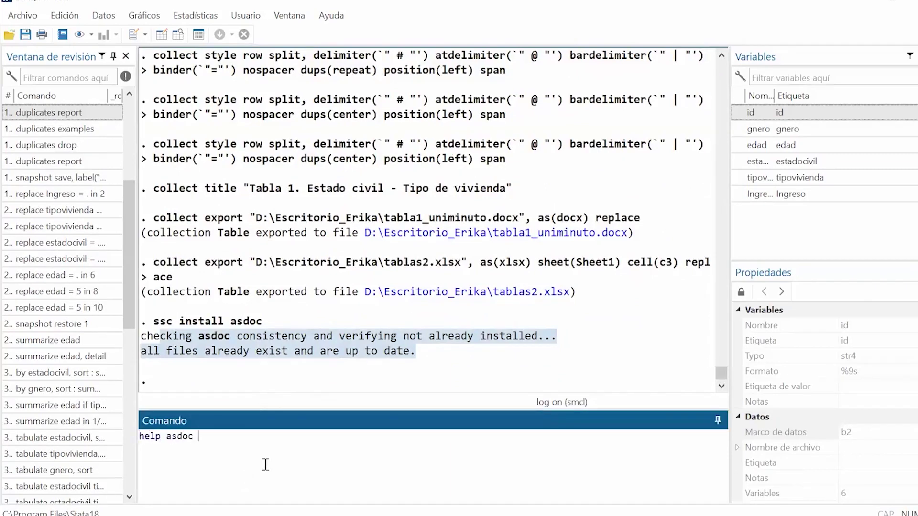
{"action": "type", "text": "help asdoc"}
{"action": "key", "text": "Return"}
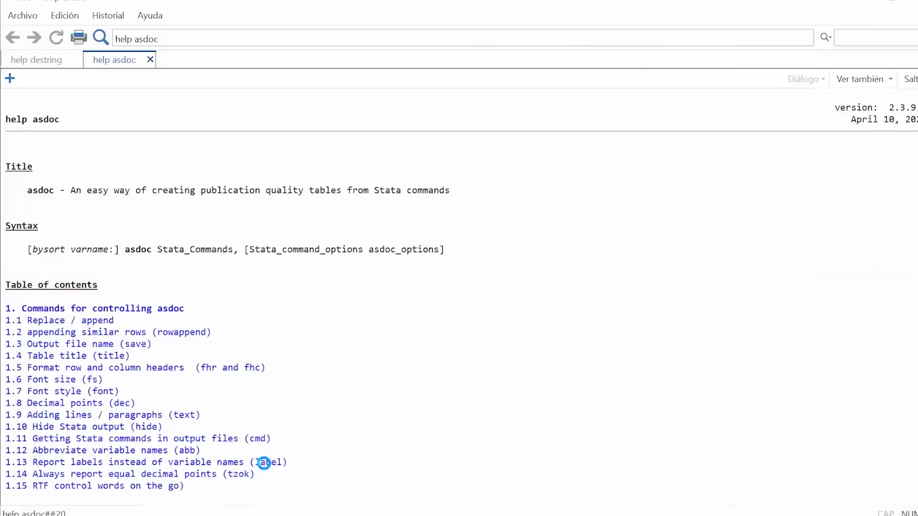
{"action": "scroll", "coordinate": [290, 437], "scroll_direction": "down", "scroll_amount": 1}
{"action": "scroll", "coordinate": [290, 438], "scroll_direction": "down", "scroll_amount": 20}
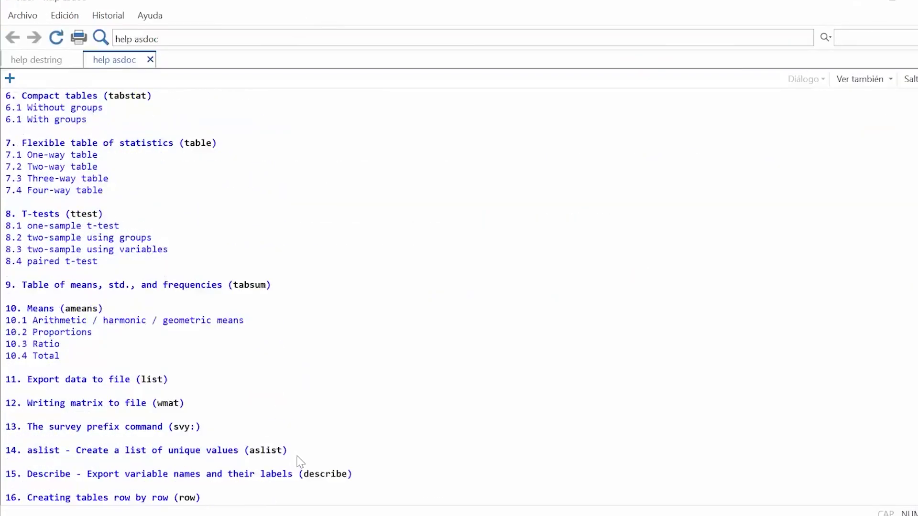
{"action": "scroll", "coordinate": [290, 473], "scroll_direction": "down", "scroll_amount": 6}
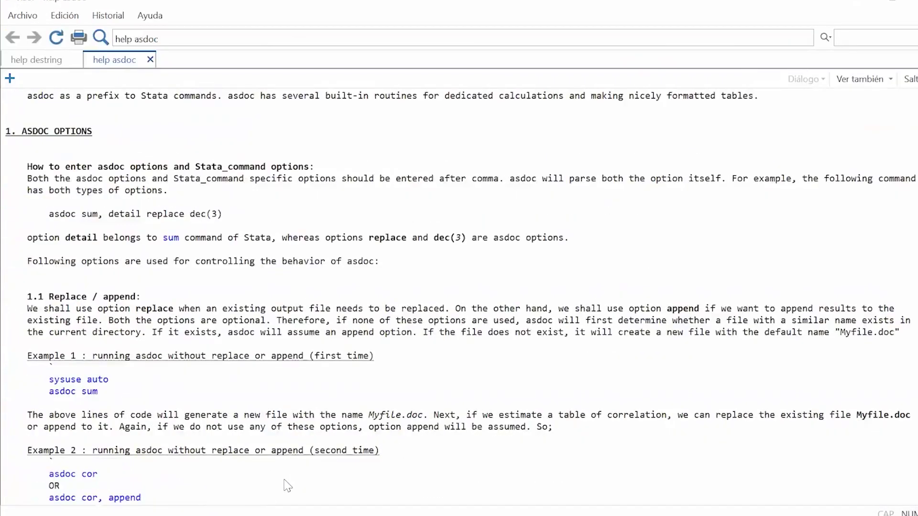
{"action": "scroll", "coordinate": [287, 485], "scroll_direction": "up", "scroll_amount": 20}
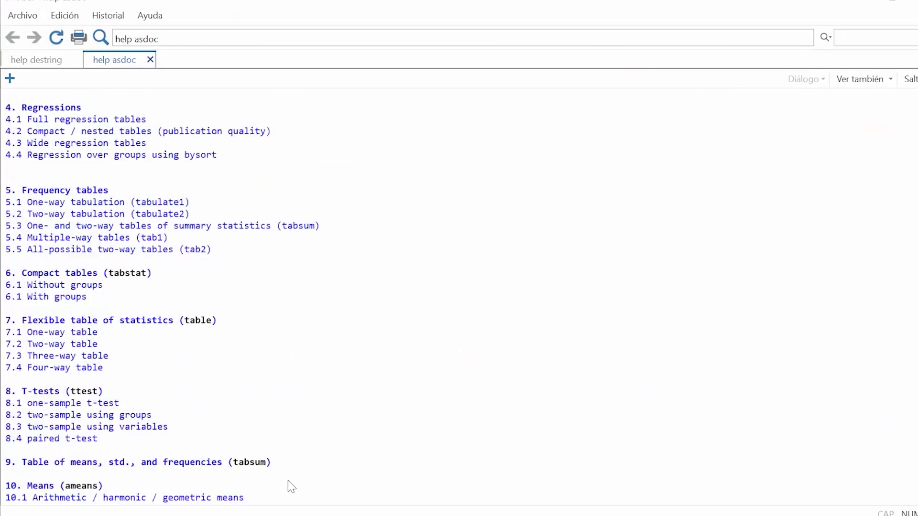
{"action": "scroll", "coordinate": [300, 484], "scroll_direction": "up", "scroll_amount": 9}
{"action": "scroll", "coordinate": [298, 485], "scroll_direction": "down", "scroll_amount": 20}
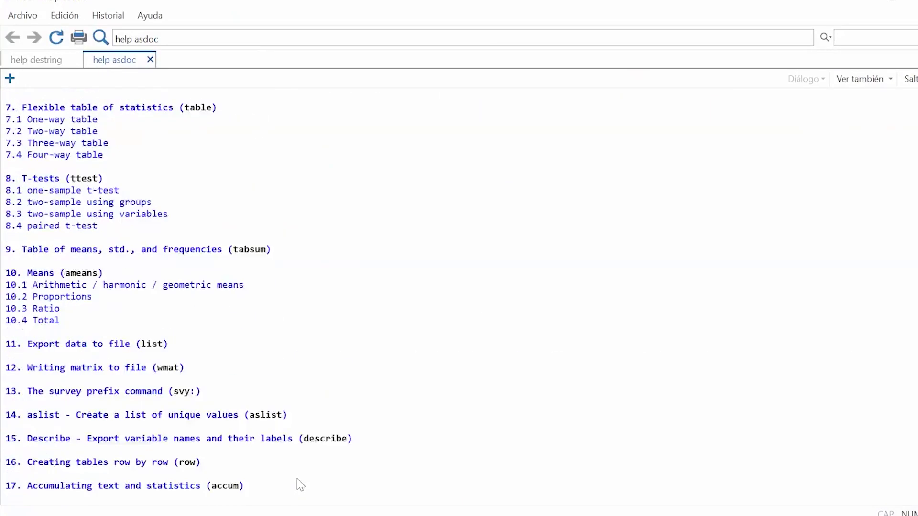
{"action": "scroll", "coordinate": [297, 484], "scroll_direction": "down", "scroll_amount": 13}
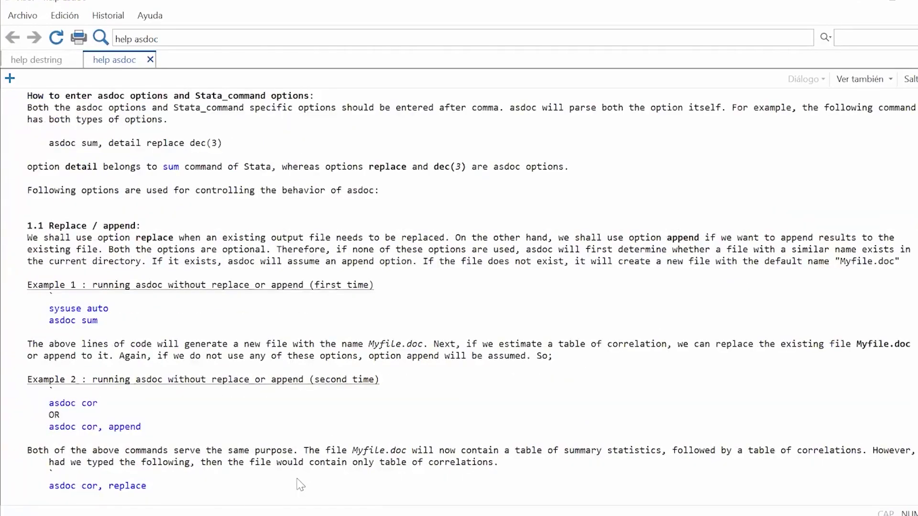
{"action": "scroll", "coordinate": [300, 484], "scroll_direction": "down", "scroll_amount": 2}
{"action": "scroll", "coordinate": [300, 484], "scroll_direction": "up", "scroll_amount": 18}
Step: Read through the asdoc help from the formatting options and summary statistics examples to the related commands at the end
{"action": "scroll", "coordinate": [207, 256], "scroll_direction": "down", "scroll_amount": 7}
{"action": "scroll", "coordinate": [366, 300], "scroll_direction": "down", "scroll_amount": 12}
{"action": "scroll", "coordinate": [352, 277], "scroll_direction": "down", "scroll_amount": 10}
{"action": "scroll", "coordinate": [256, 253], "scroll_direction": "down", "scroll_amount": 20}
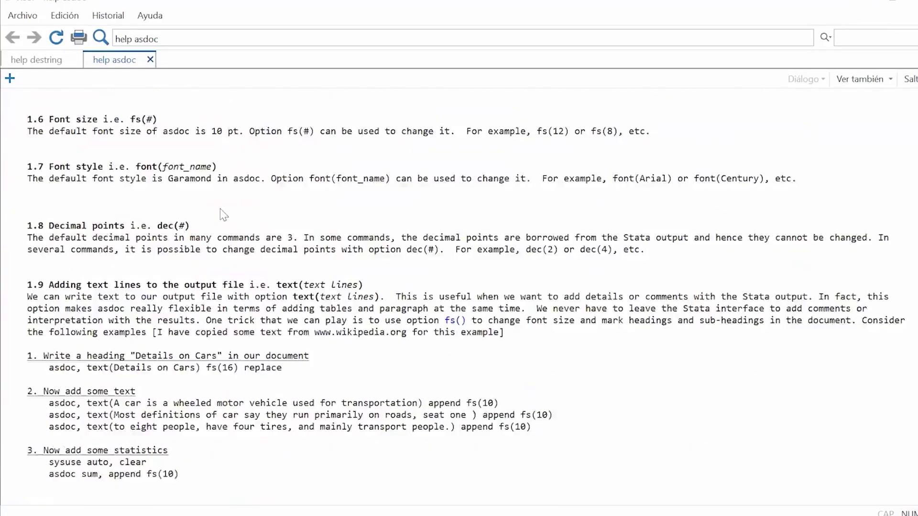
{"action": "scroll", "coordinate": [227, 258], "scroll_direction": "down", "scroll_amount": 20}
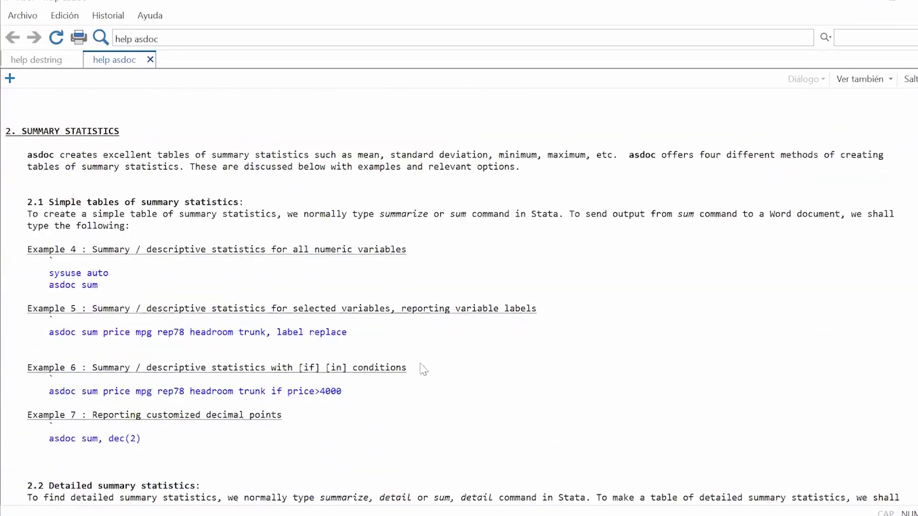
{"action": "scroll", "coordinate": [143, 215], "scroll_direction": "down", "scroll_amount": 4}
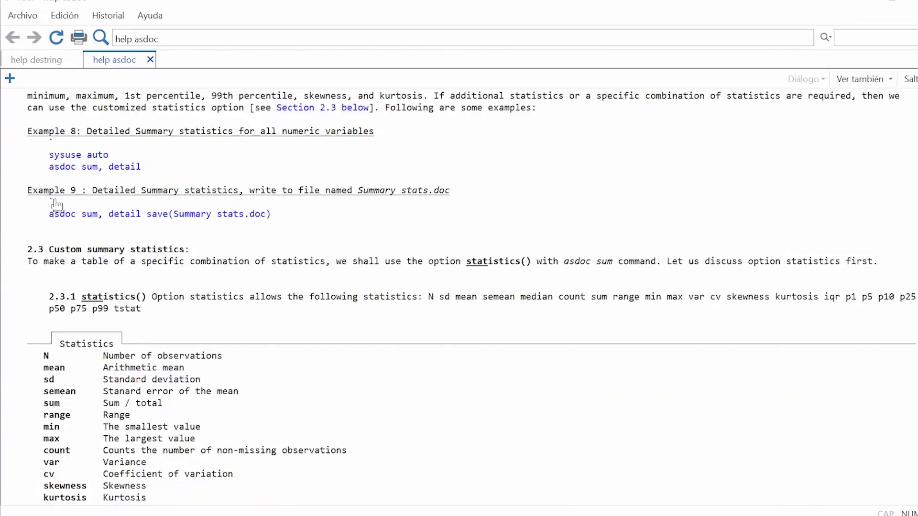
{"action": "scroll", "coordinate": [338, 258], "scroll_direction": "down", "scroll_amount": 17}
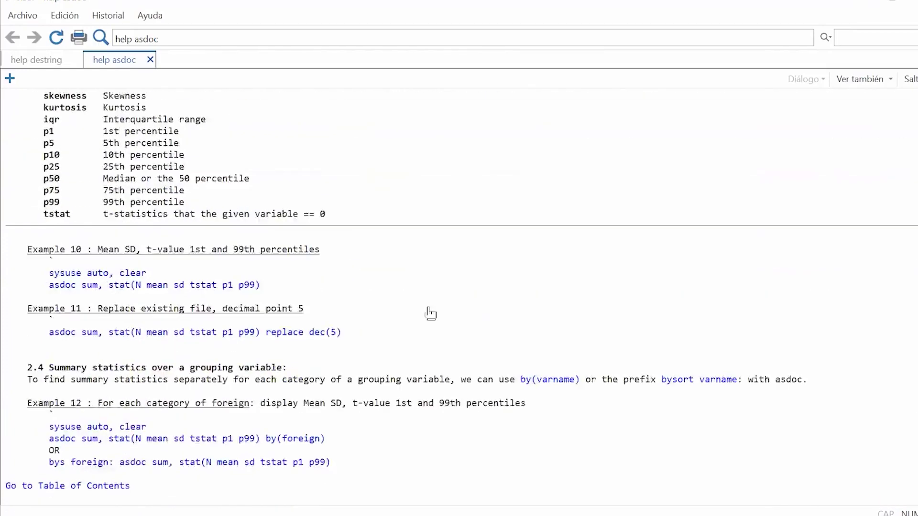
{"action": "scroll", "coordinate": [451, 296], "scroll_direction": "down", "scroll_amount": 20}
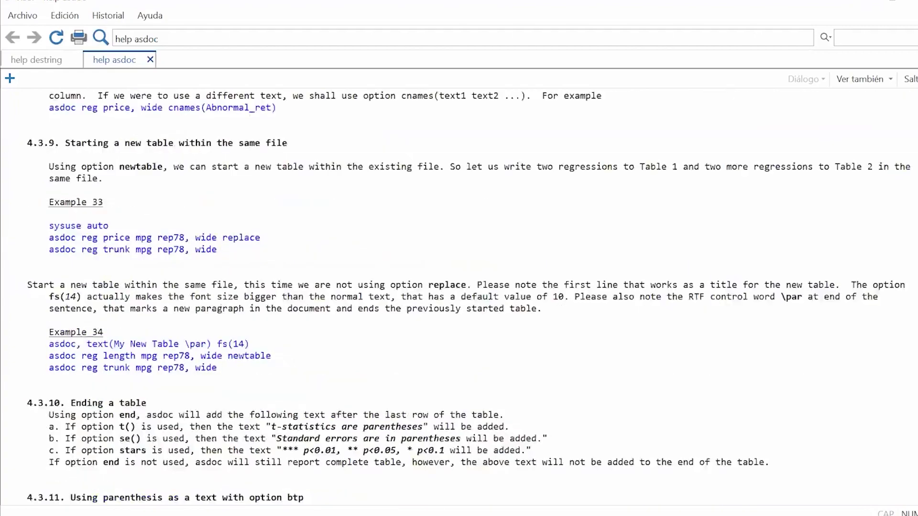
{"action": "scroll", "coordinate": [506, 419], "scroll_direction": "down", "scroll_amount": 20}
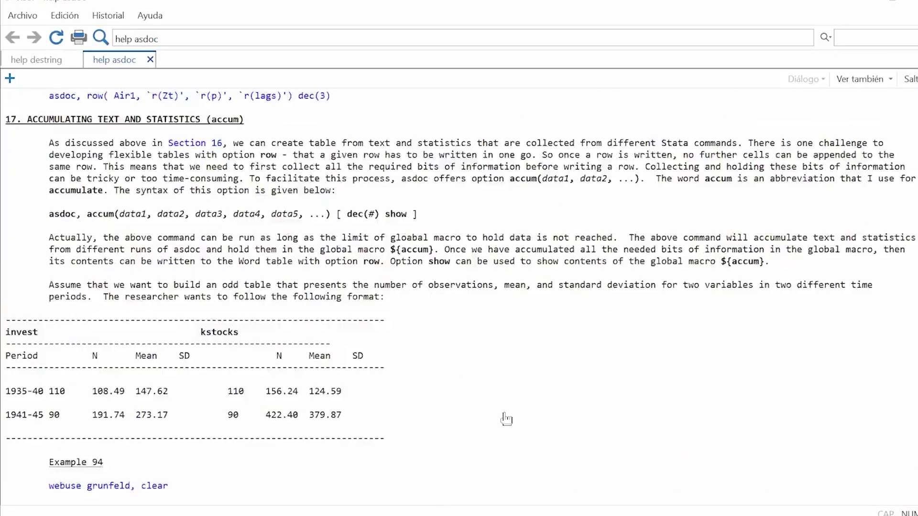
{"action": "scroll", "coordinate": [431, 351], "scroll_direction": "down", "scroll_amount": 20}
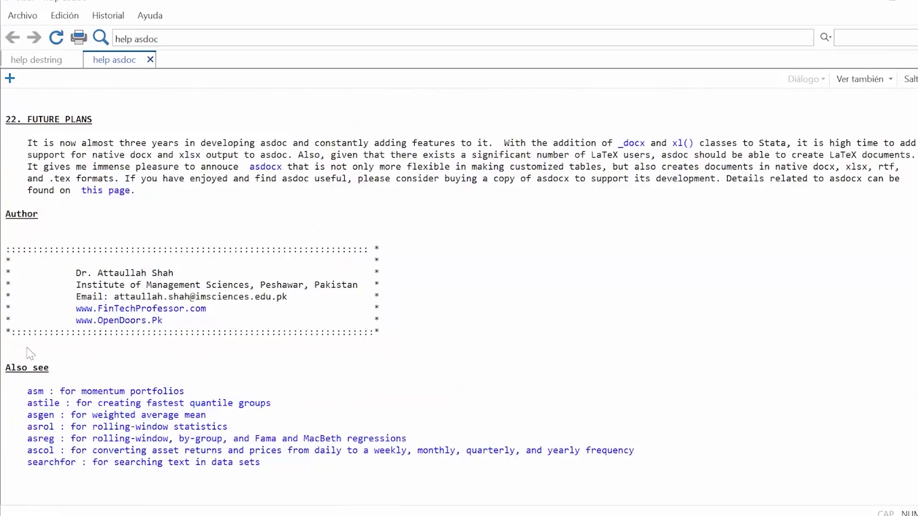
Step: Examine the asdoc help sections on other Stata commands and on accumulating text and statistics, and return to the main Stata window
{"action": "scroll", "coordinate": [192, 228], "scroll_direction": "up", "scroll_amount": 3}
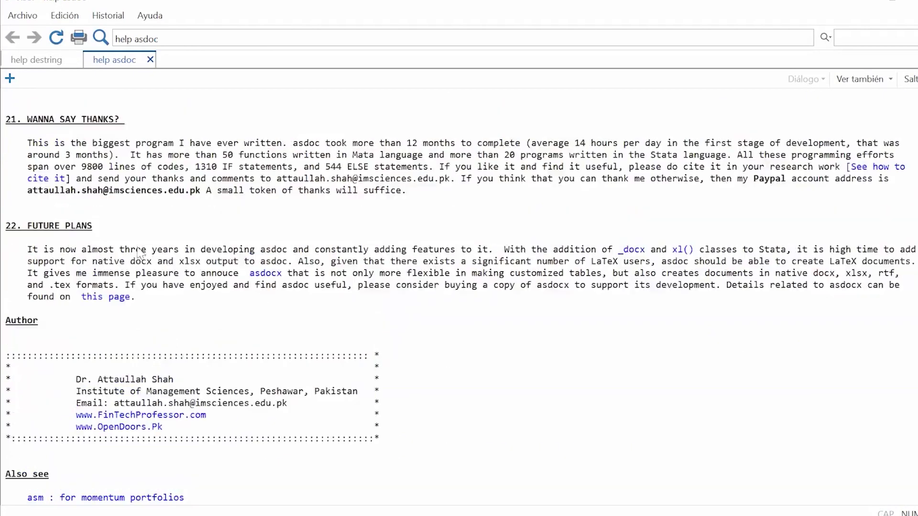
{"action": "scroll", "coordinate": [518, 213], "scroll_direction": "up", "scroll_amount": 6}
{"action": "scroll", "coordinate": [518, 213], "scroll_direction": "up", "scroll_amount": 19}
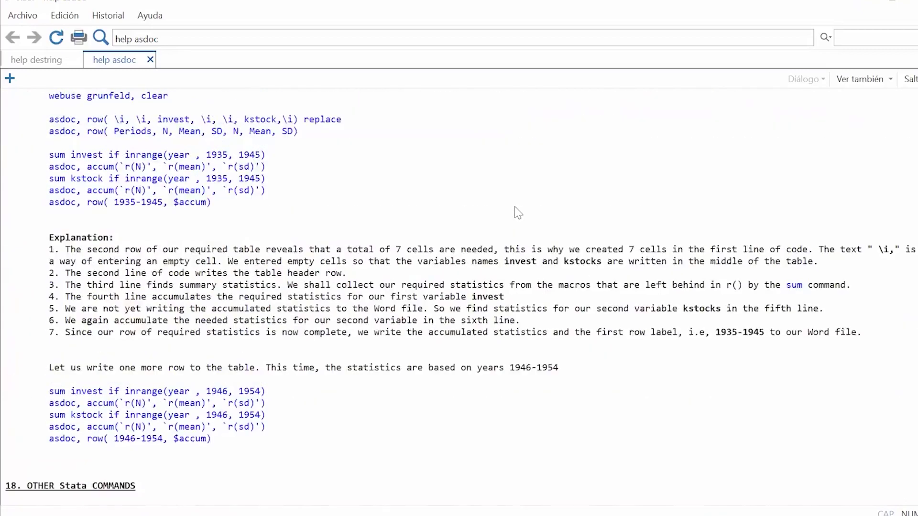
{"action": "scroll", "coordinate": [356, 263], "scroll_direction": "down", "scroll_amount": 7}
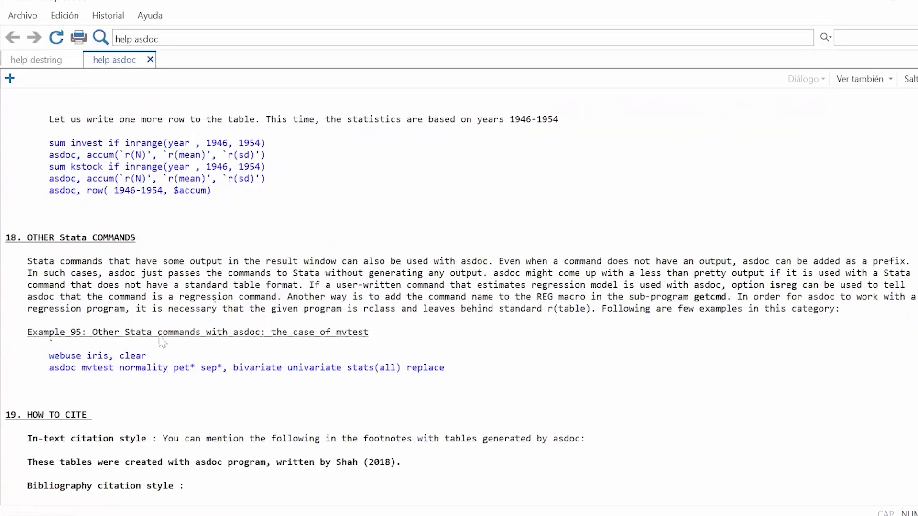
{"action": "left_click_drag", "start_coordinate": [146, 357], "coordinate": [9, 234]}
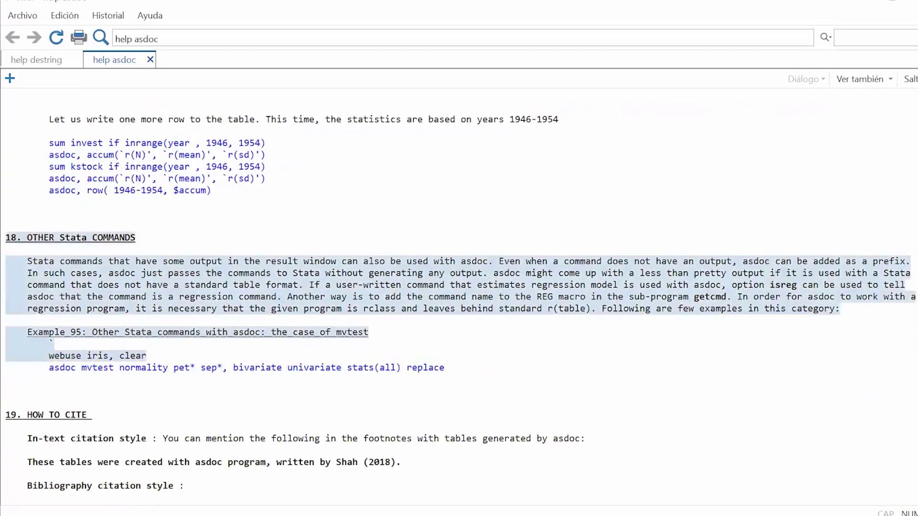
{"action": "left_click_drag", "start_coordinate": [543, 357], "coordinate": [359, 246]}
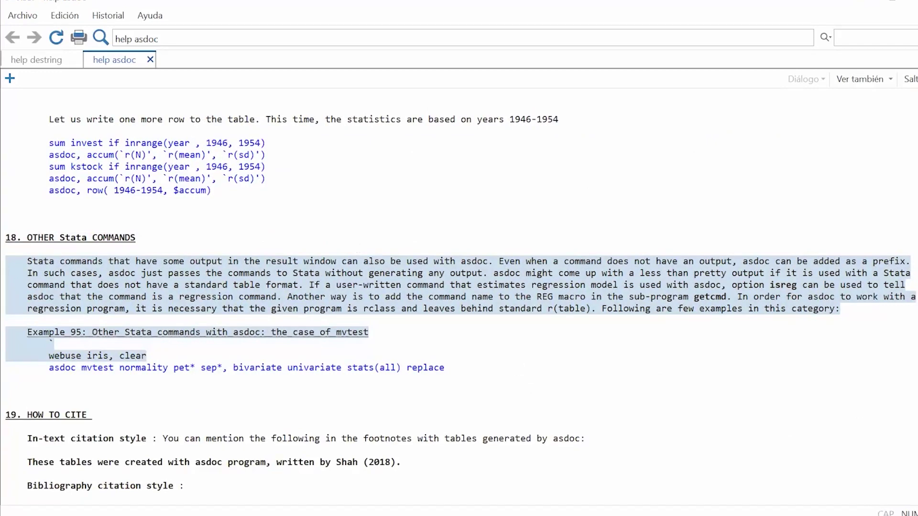
{"action": "left_click", "coordinate": [858, 165]}
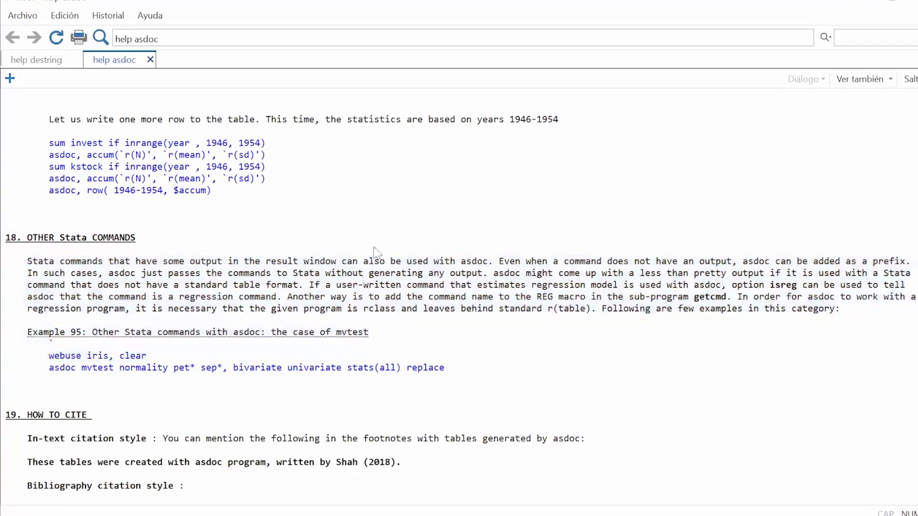
{"action": "scroll", "coordinate": [527, 227], "scroll_direction": "up", "scroll_amount": 12}
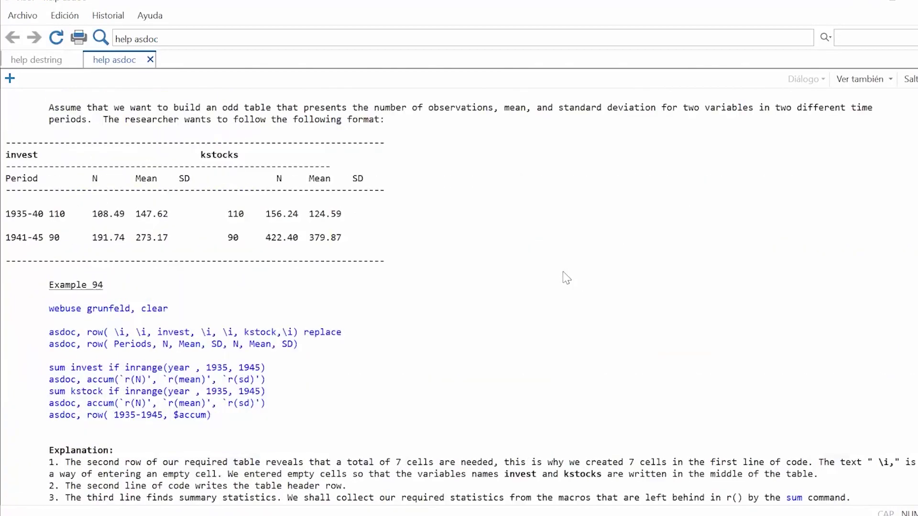
{"action": "scroll", "coordinate": [566, 278], "scroll_direction": "up", "scroll_amount": 10}
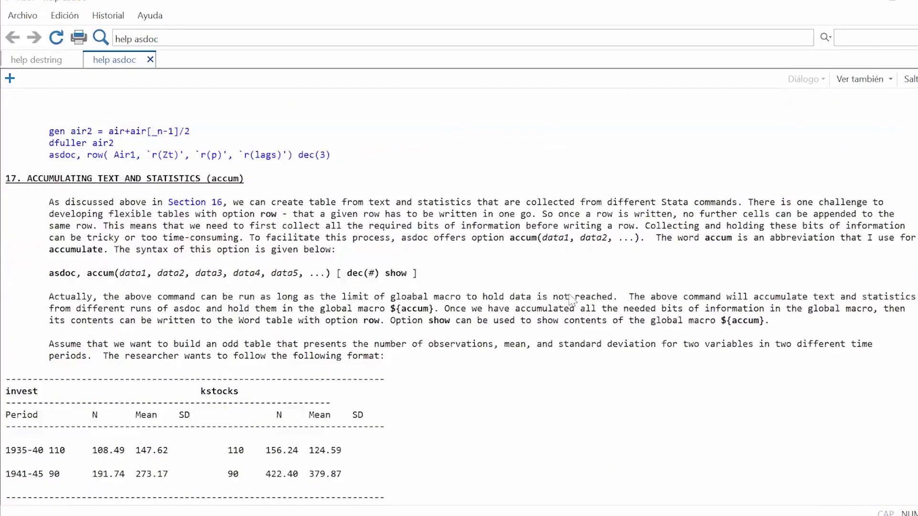
{"action": "left_click", "coordinate": [859, 6]}
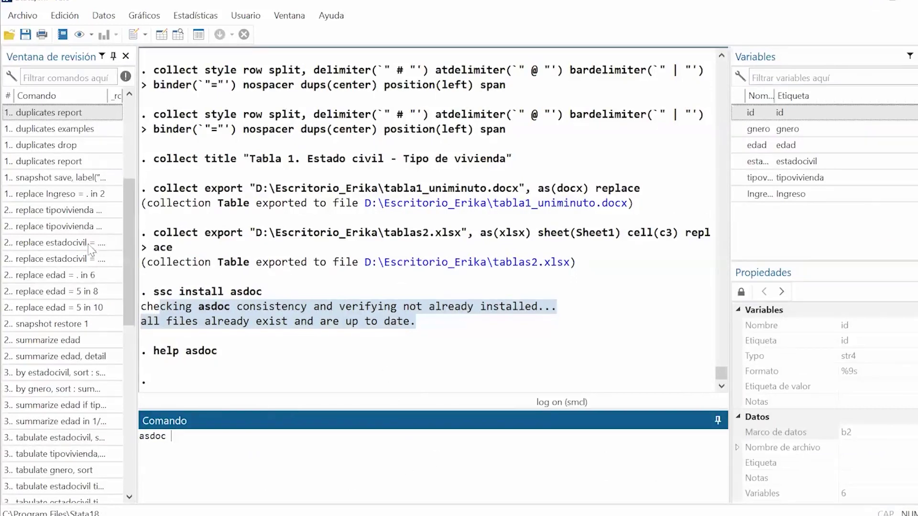
Step: Recall the tabulate estadocivil tipovivienda command from the command history and try to run it with the replace option
{"action": "scroll", "coordinate": [88, 244], "scroll_direction": "up", "scroll_amount": 4}
{"action": "scroll", "coordinate": [68, 265], "scroll_direction": "down", "scroll_amount": 7}
{"action": "scroll", "coordinate": [68, 265], "scroll_direction": "down", "scroll_amount": 3}
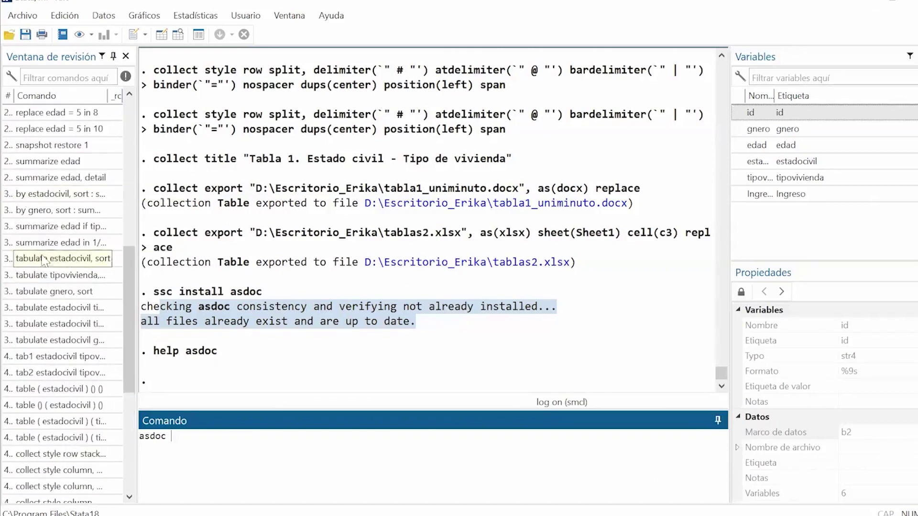
{"action": "left_click", "coordinate": [55, 311]}
{"action": "left_click", "coordinate": [335, 436]}
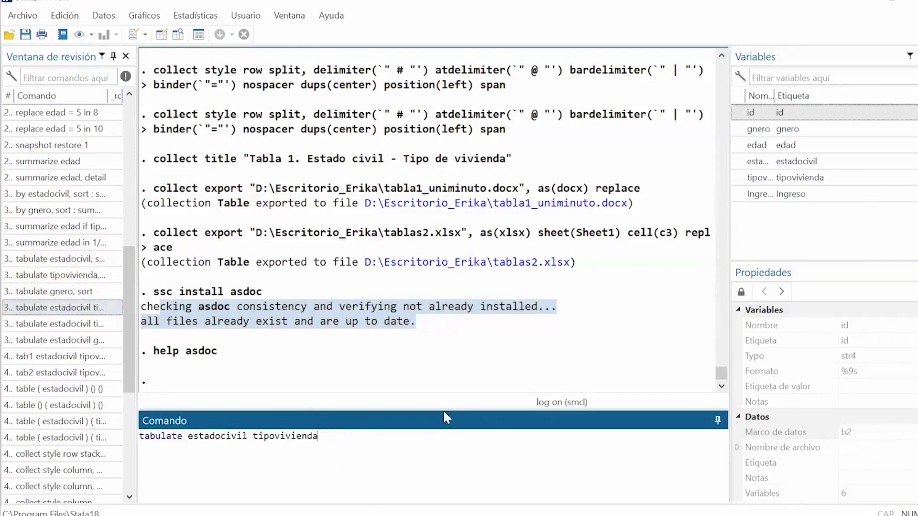
{"action": "type", "text": ", replace"}
{"action": "key", "text": "Return"}
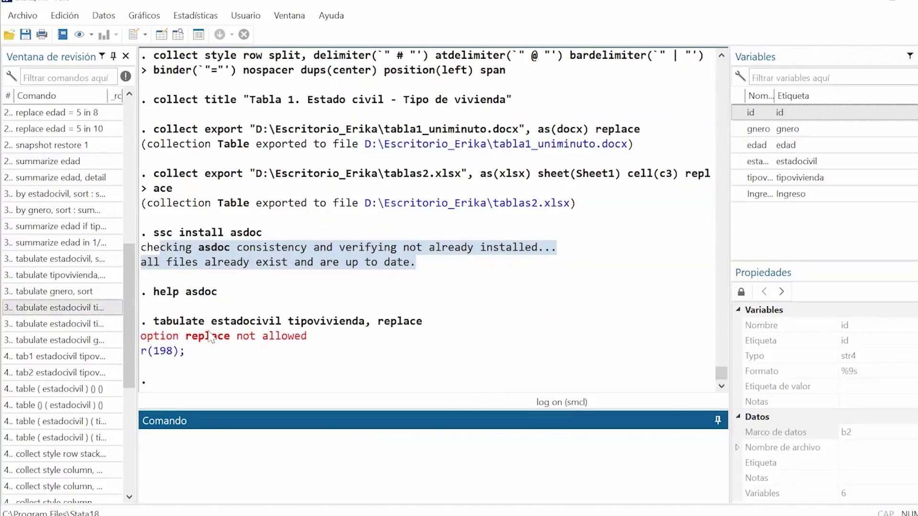
Step: Recall the tabulate estadocivil tipovivienda command from the history and run it with the asdoc prefix and the replace option
{"action": "left_click", "coordinate": [74, 308]}
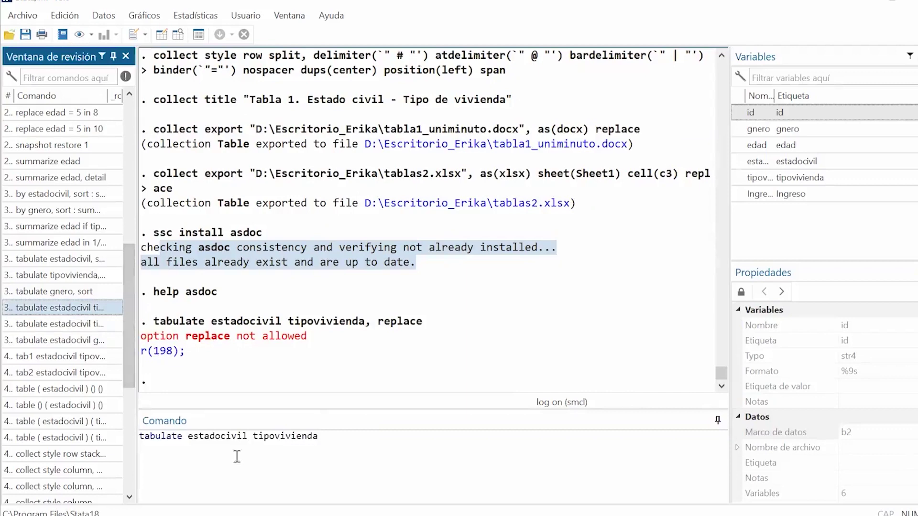
{"action": "left_click", "coordinate": [142, 438]}
{"action": "type", "text": "asdoc"}
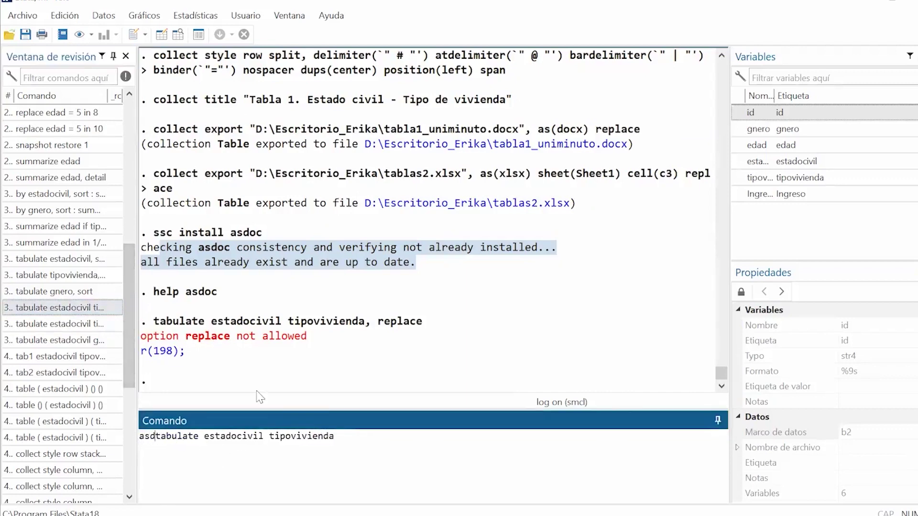
{"action": "left_click", "coordinate": [389, 450]}
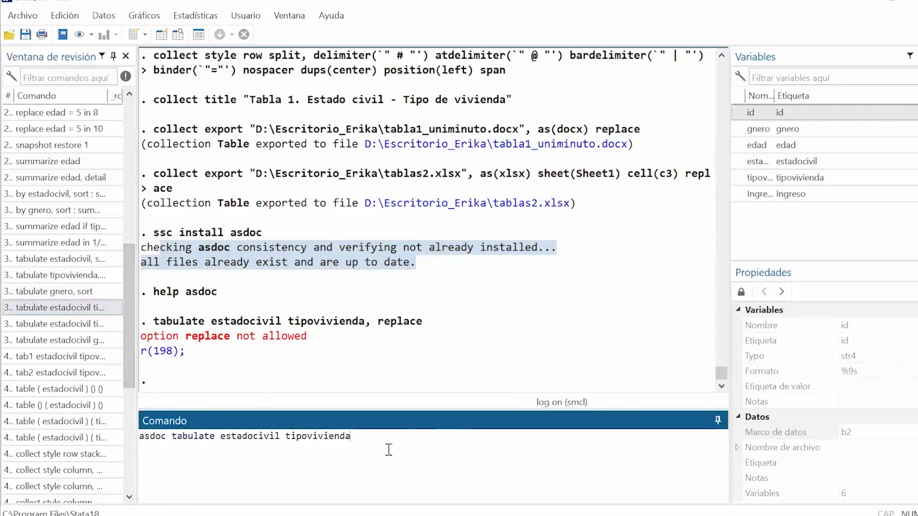
{"action": "type", "text": ", replace"}
{"action": "key", "text": "Return"}
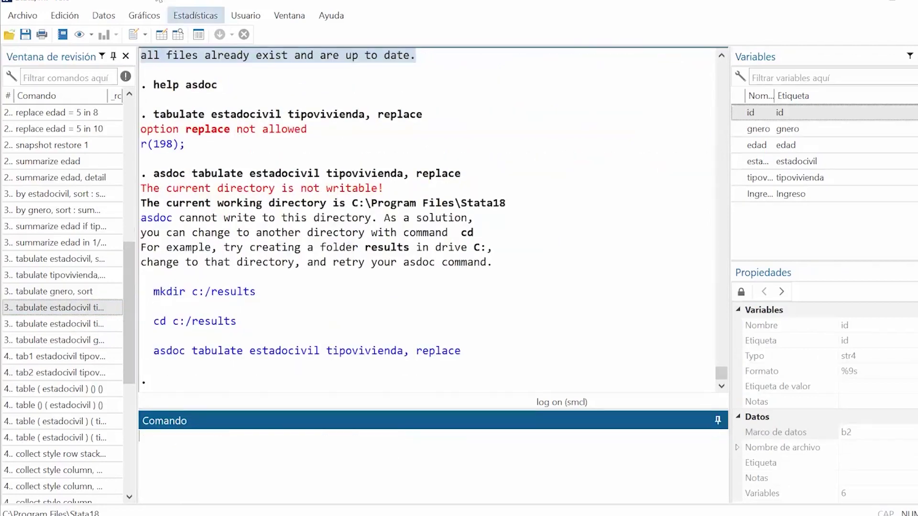
Step: Open the exported Myfile.doc in Word, examine the tabulation of estadocivil and tipovivienda, and close the document
{"action": "left_click", "coordinate": [338, 354]}
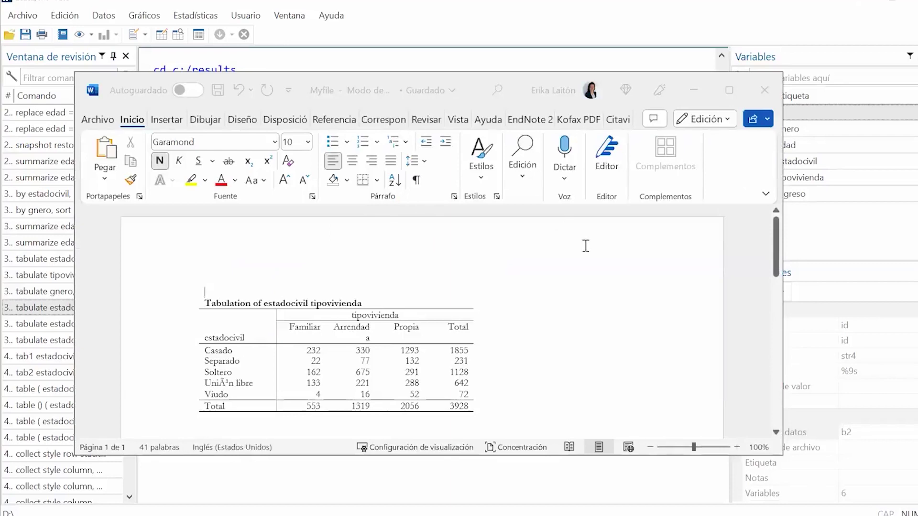
{"action": "scroll", "coordinate": [608, 258], "scroll_direction": "down", "scroll_amount": 4}
{"action": "scroll", "coordinate": [617, 261], "scroll_direction": "up", "scroll_amount": 4}
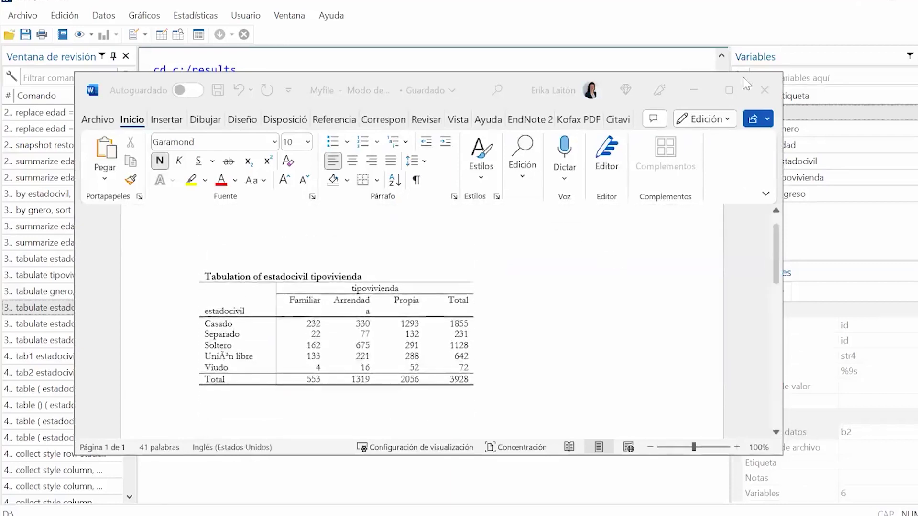
{"action": "scroll", "coordinate": [584, 175], "scroll_direction": "down", "scroll_amount": 4}
{"action": "scroll", "coordinate": [584, 175], "scroll_direction": "down", "scroll_amount": 1}
{"action": "scroll", "coordinate": [590, 268], "scroll_direction": "down", "scroll_amount": 3}
{"action": "scroll", "coordinate": [596, 254], "scroll_direction": "up", "scroll_amount": 4}
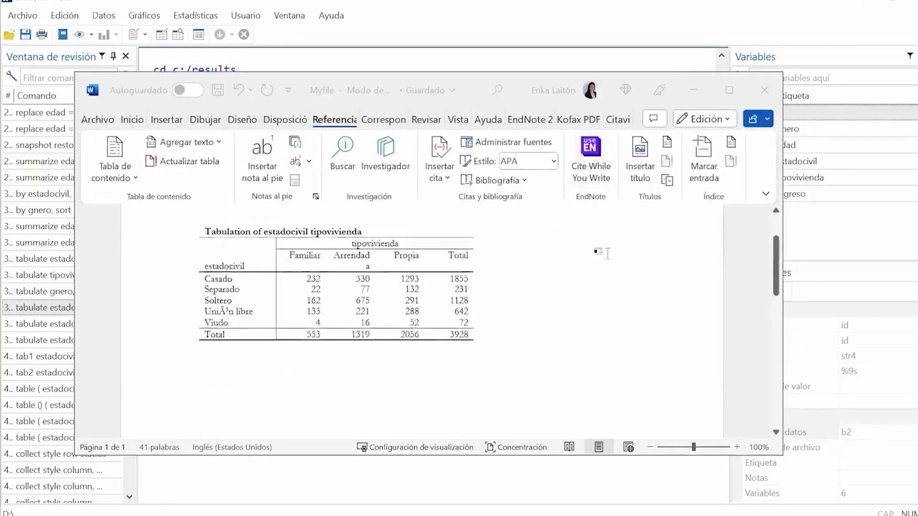
{"action": "scroll", "coordinate": [354, 304], "scroll_direction": "down", "scroll_amount": 4}
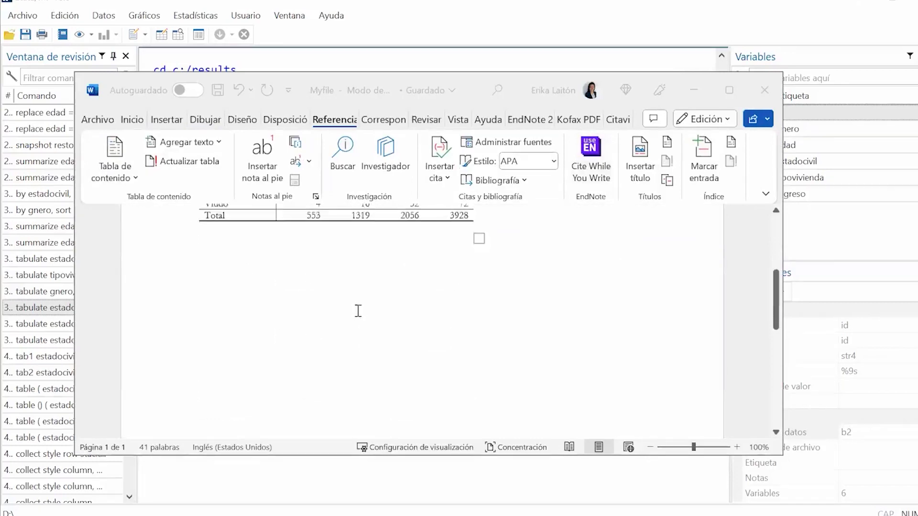
{"action": "scroll", "coordinate": [526, 234], "scroll_direction": "up", "scroll_amount": 2}
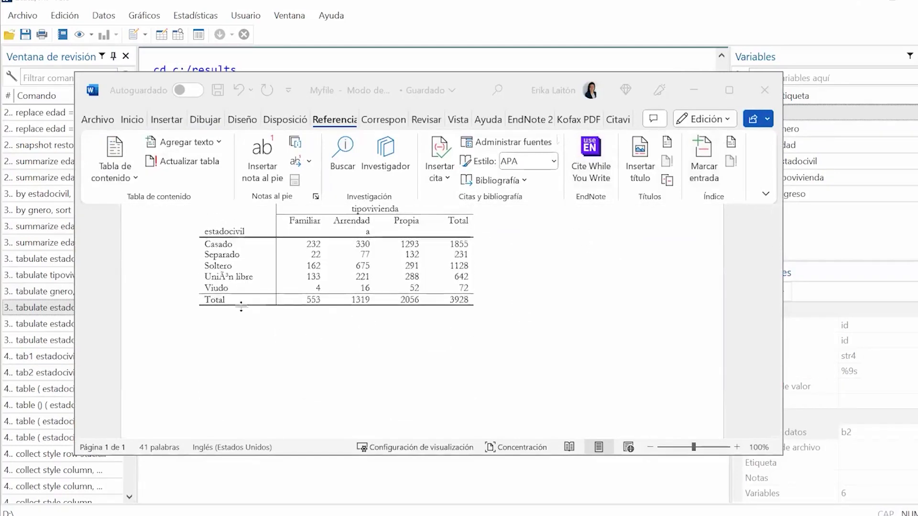
{"action": "scroll", "coordinate": [354, 285], "scroll_direction": "up", "scroll_amount": 3}
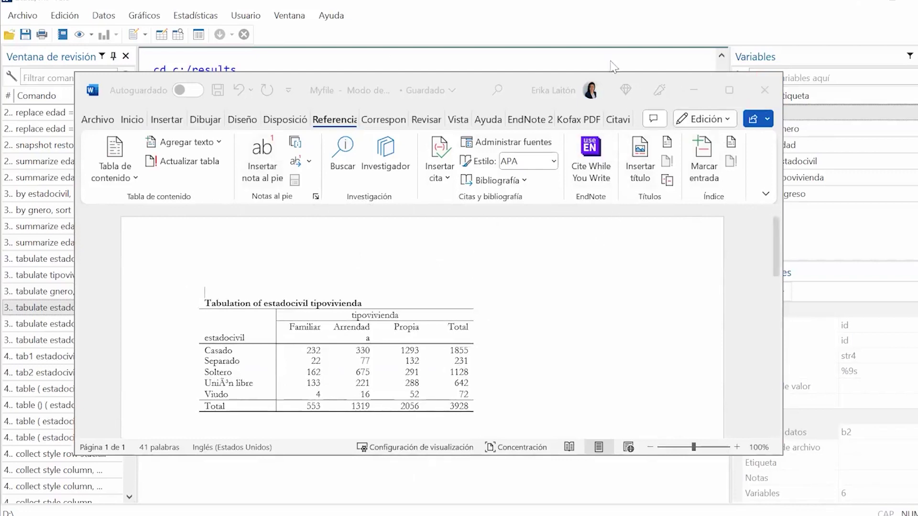
{"action": "left_click", "coordinate": [766, 89]}
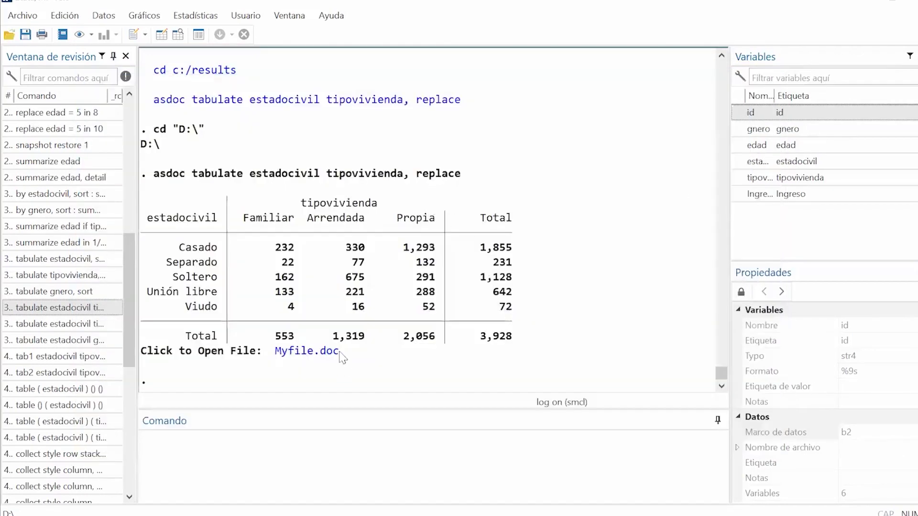
Step: Recall the tabulate estadocivil gnero, rowsort command from the history and run it with the asdoc prefix
{"action": "left_click", "coordinate": [62, 325]}
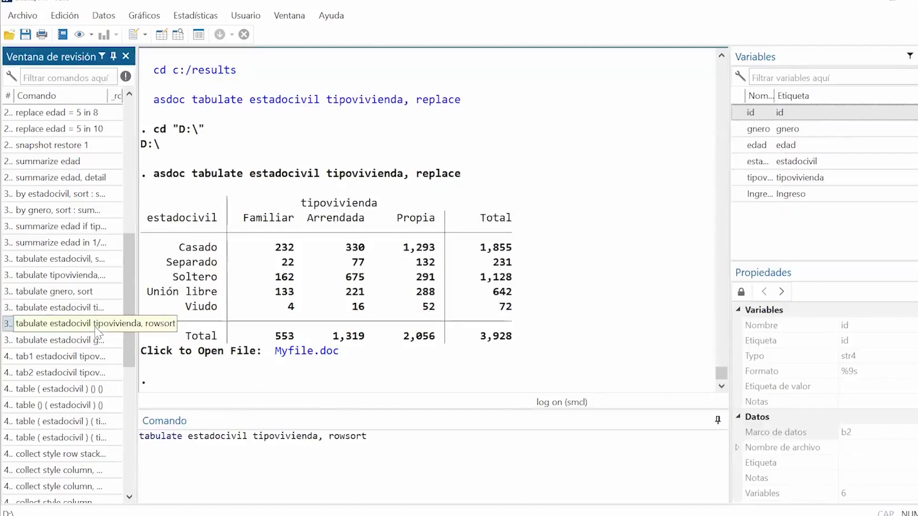
{"action": "left_click", "coordinate": [62, 340]}
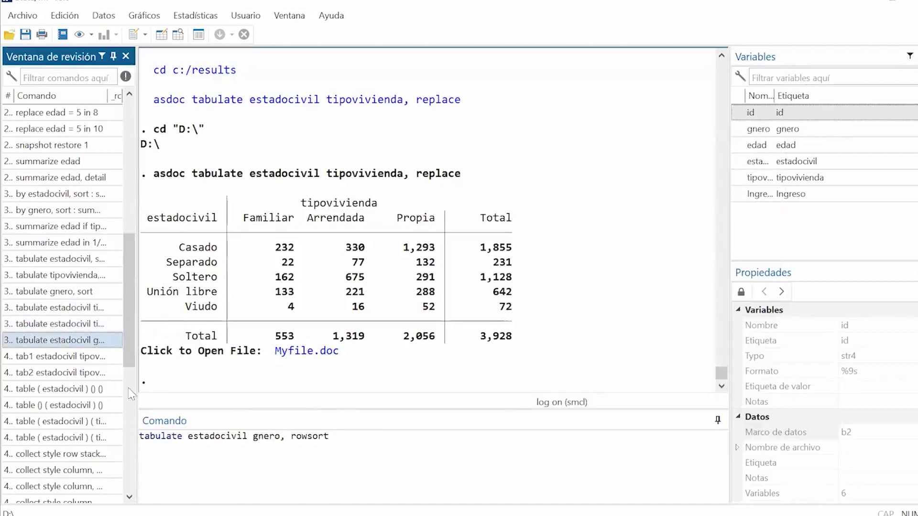
{"action": "left_click", "coordinate": [141, 435]}
{"action": "type", "text": "asd"}
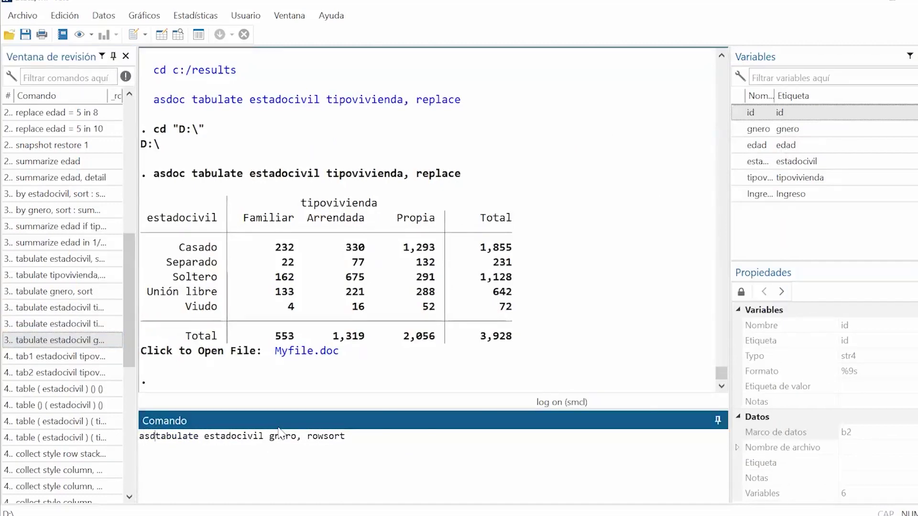
{"action": "type", "text": "oc"}
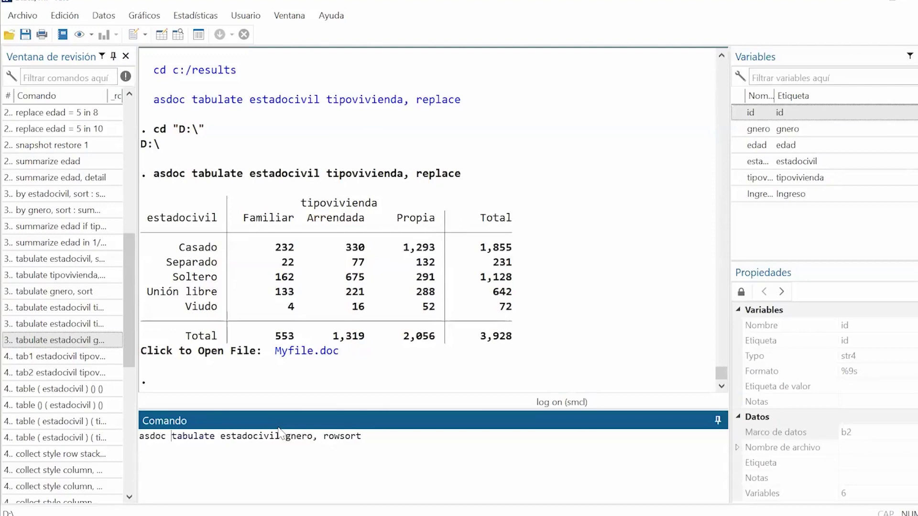
{"action": "key", "text": "Return"}
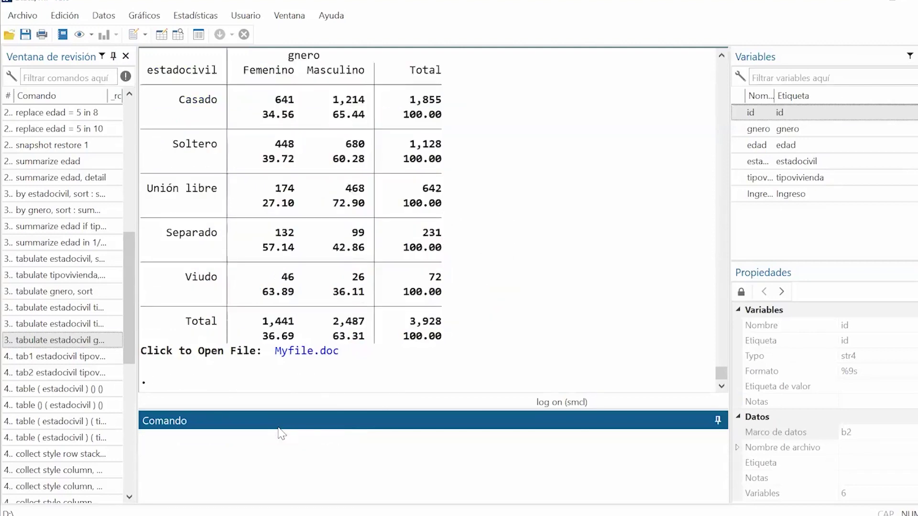
Step: Recall the tab2 estadocivil tipovivienda gnero command from the history and run it with the asdoc prefix
{"action": "left_click", "coordinate": [97, 378]}
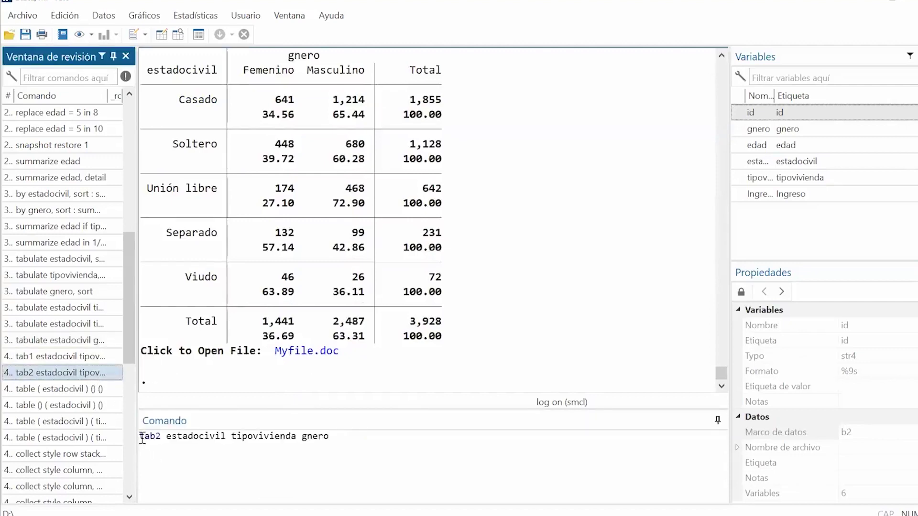
{"action": "left_click", "coordinate": [141, 436]}
{"action": "type", "text": "asdoc"}
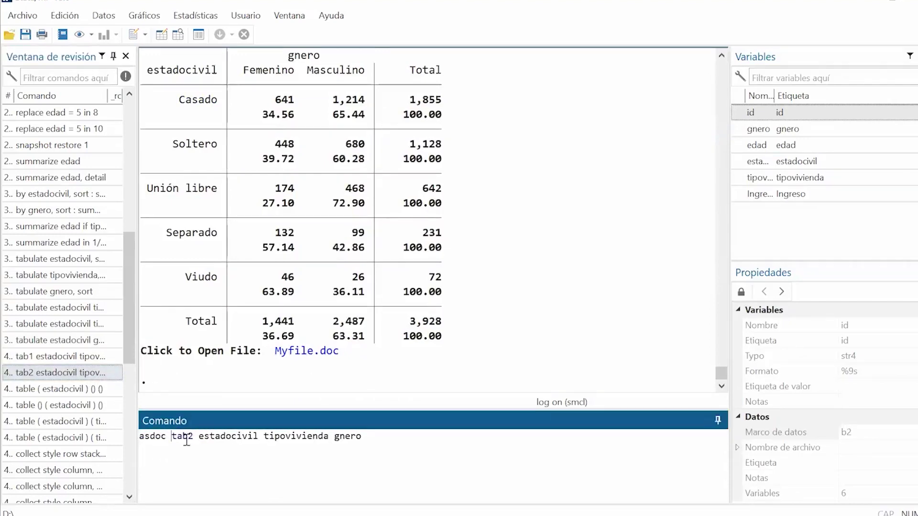
{"action": "key", "text": "Return"}
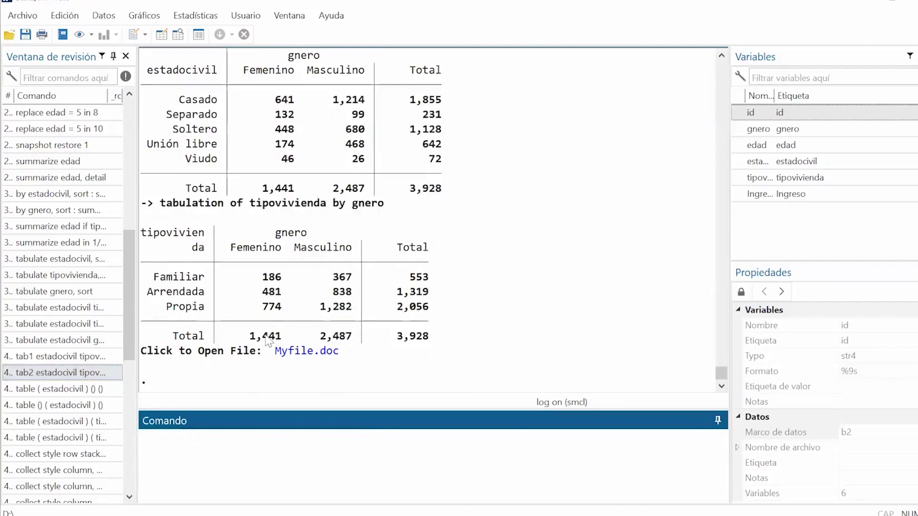
Step: Open Myfile.doc in Word, examine all the appended tabulations from first to last, and return to Stata
{"action": "left_click", "coordinate": [300, 353]}
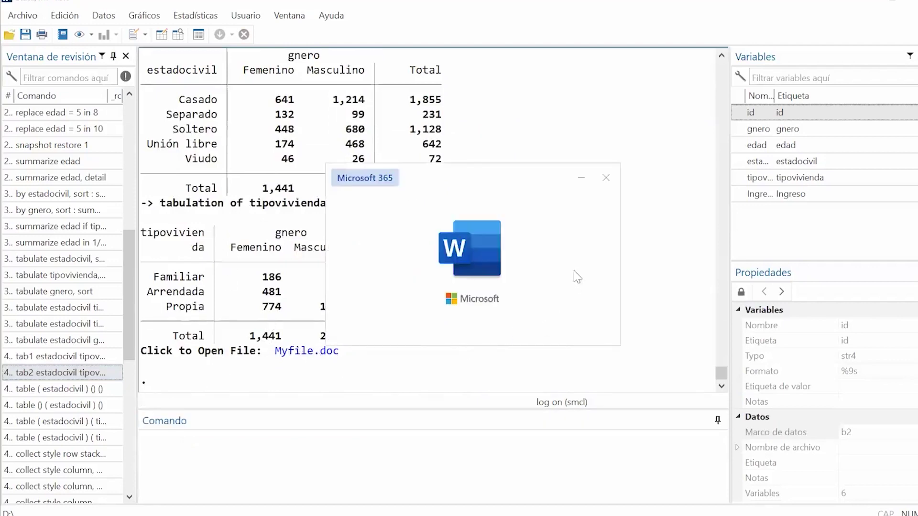
{"action": "scroll", "coordinate": [564, 287], "scroll_direction": "down", "scroll_amount": 15}
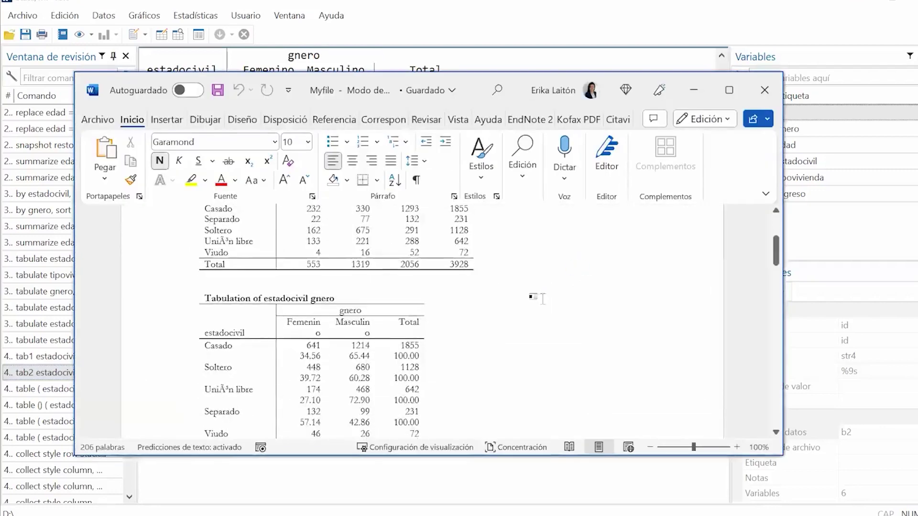
{"action": "scroll", "coordinate": [544, 300], "scroll_direction": "down", "scroll_amount": 5}
{"action": "scroll", "coordinate": [536, 293], "scroll_direction": "up", "scroll_amount": 5}
{"action": "scroll", "coordinate": [535, 293], "scroll_direction": "up", "scroll_amount": 1}
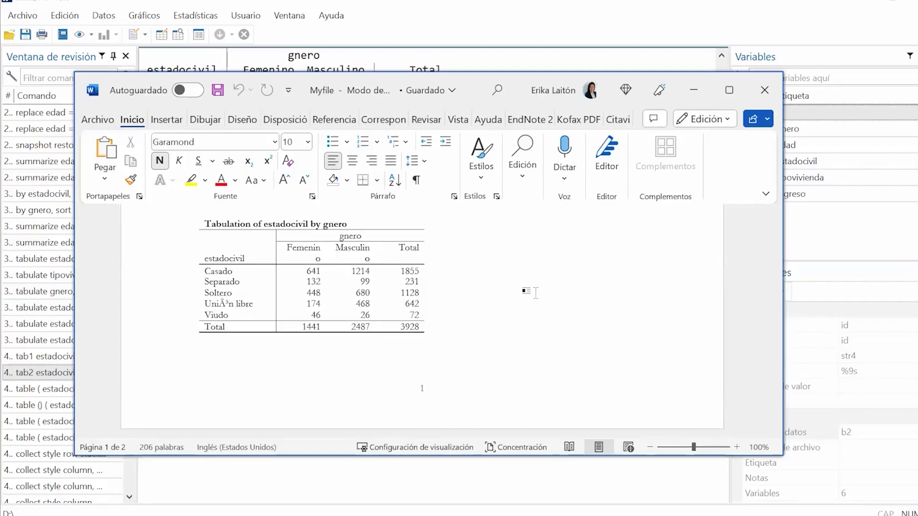
{"action": "scroll", "coordinate": [535, 292], "scroll_direction": "up", "scroll_amount": 5}
{"action": "scroll", "coordinate": [573, 287], "scroll_direction": "down", "scroll_amount": 3}
{"action": "scroll", "coordinate": [613, 279], "scroll_direction": "up", "scroll_amount": 1}
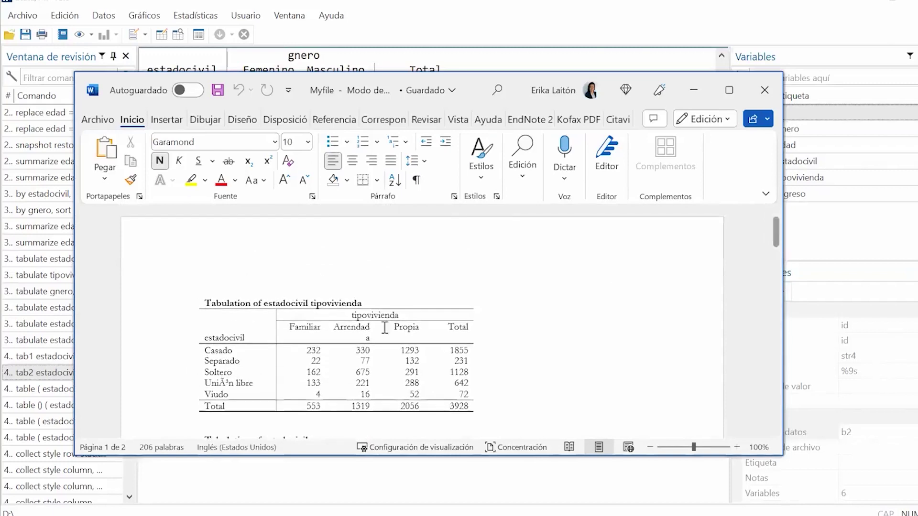
{"action": "scroll", "coordinate": [669, 287], "scroll_direction": "down", "scroll_amount": 10}
{"action": "scroll", "coordinate": [663, 295], "scroll_direction": "down", "scroll_amount": 5}
{"action": "scroll", "coordinate": [580, 257], "scroll_direction": "up", "scroll_amount": 6}
{"action": "scroll", "coordinate": [580, 257], "scroll_direction": "up", "scroll_amount": 8}
{"action": "left_click", "coordinate": [444, 262]}
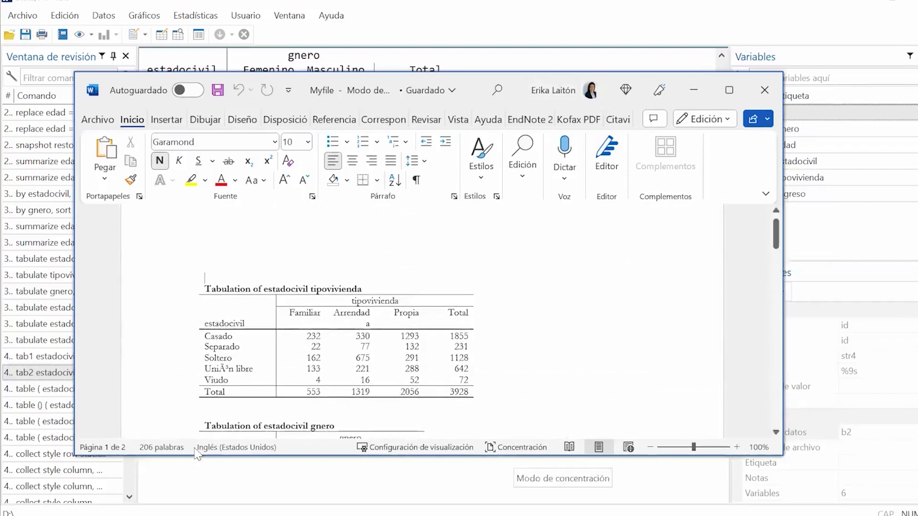
{"action": "scroll", "coordinate": [475, 311], "scroll_direction": "down", "scroll_amount": 4}
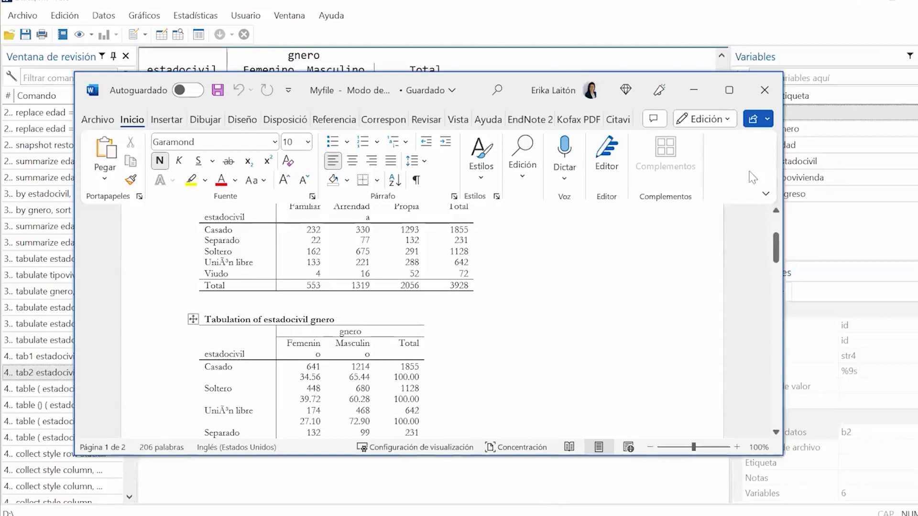
{"action": "left_click", "coordinate": [697, 92]}
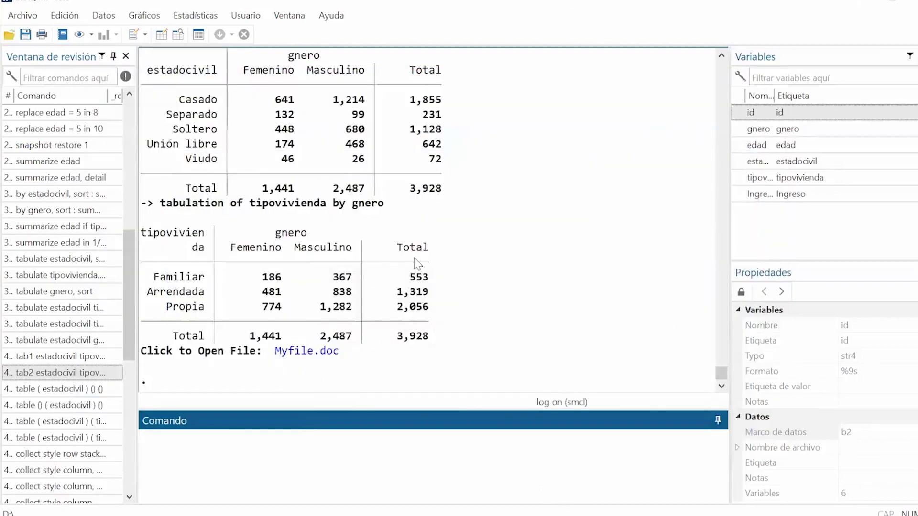
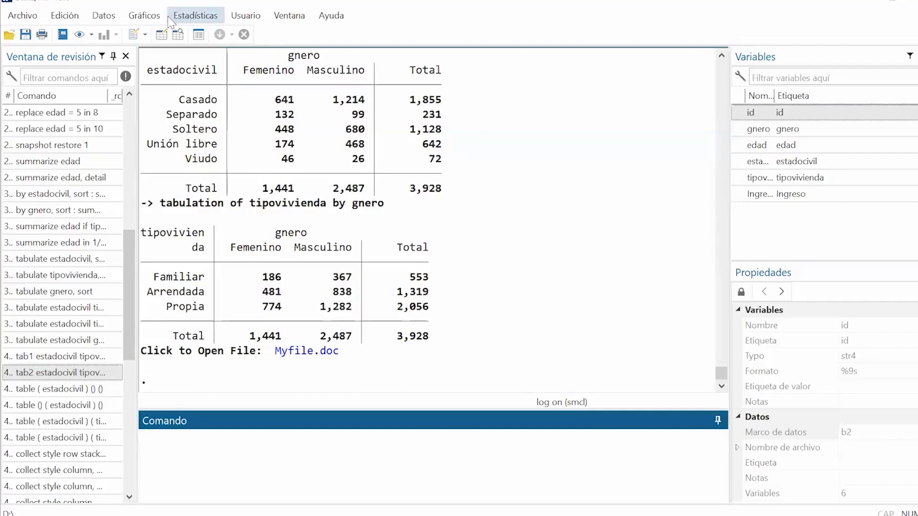
Step: Set up a bar chart of frequencies within categories, with estadocivil as the grouping variable of Grupo 1
{"action": "left_click", "coordinate": [127, 18]}
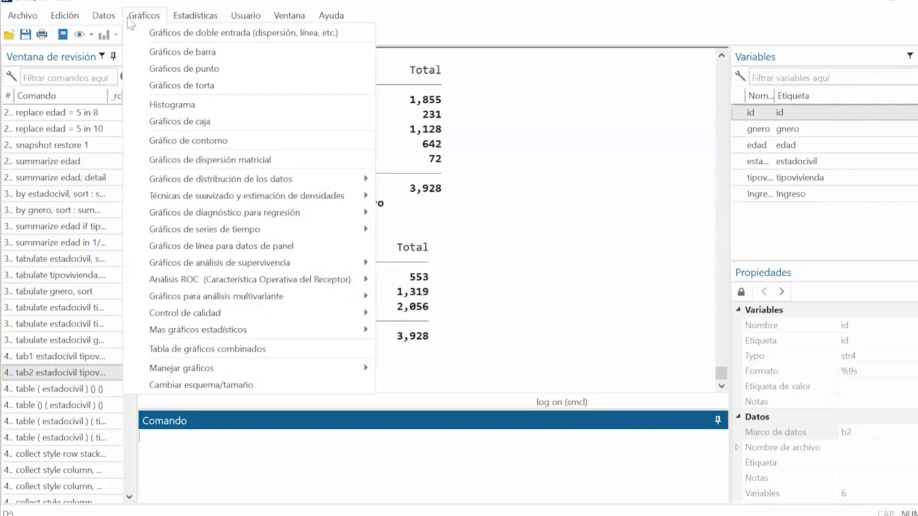
{"action": "left_click", "coordinate": [201, 51]}
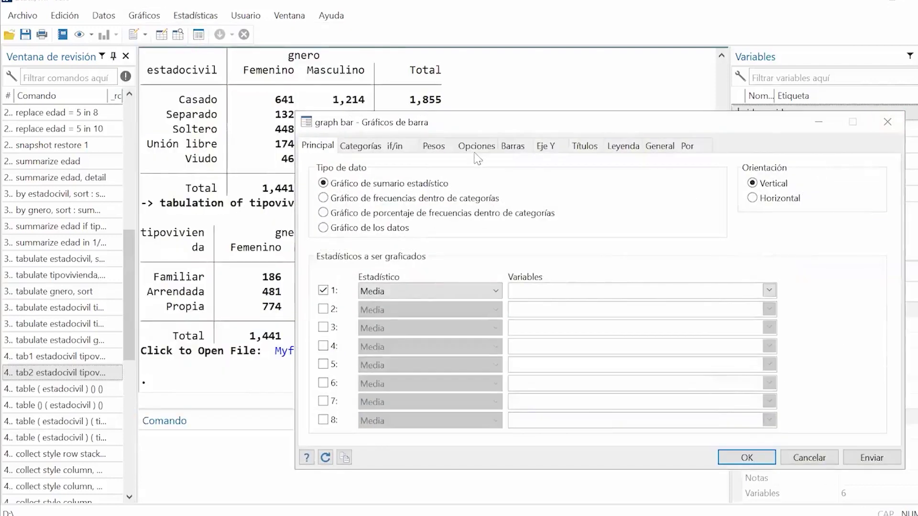
{"action": "left_click_drag", "start_coordinate": [490, 135], "coordinate": [347, 111]}
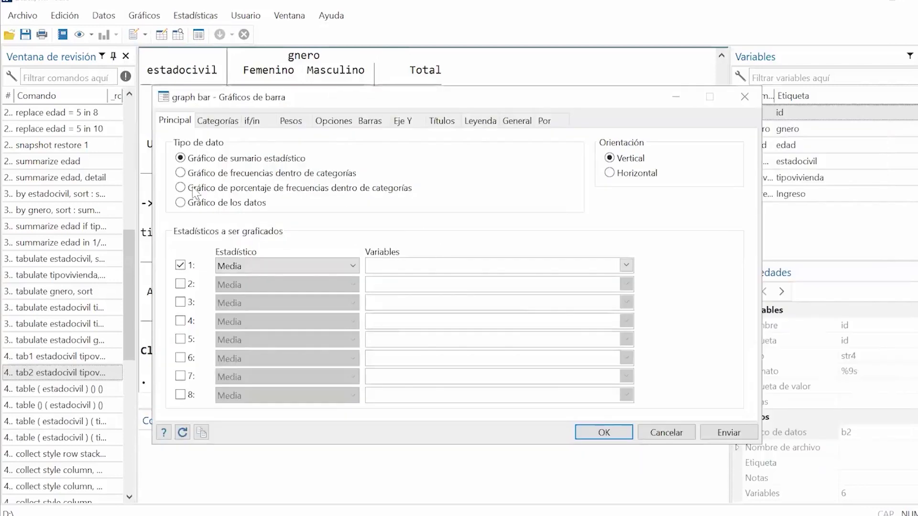
{"action": "left_click", "coordinate": [201, 174]}
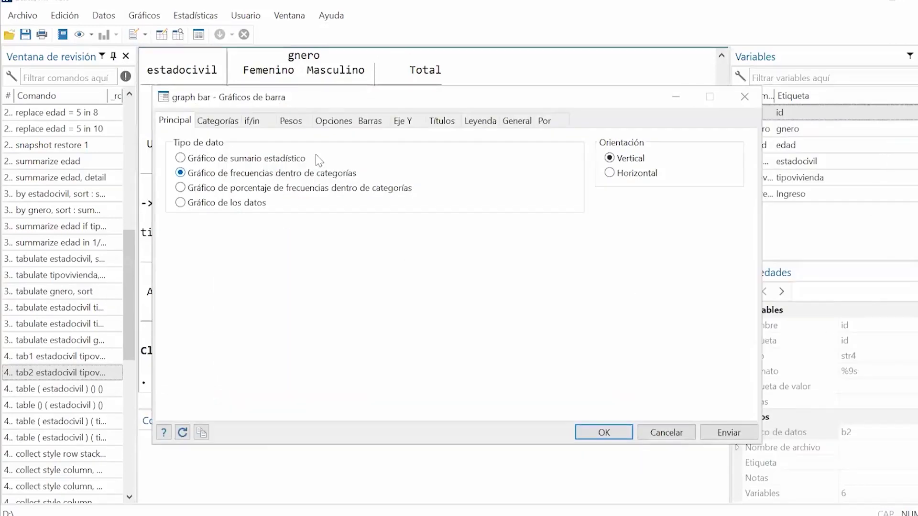
{"action": "left_click", "coordinate": [208, 121]}
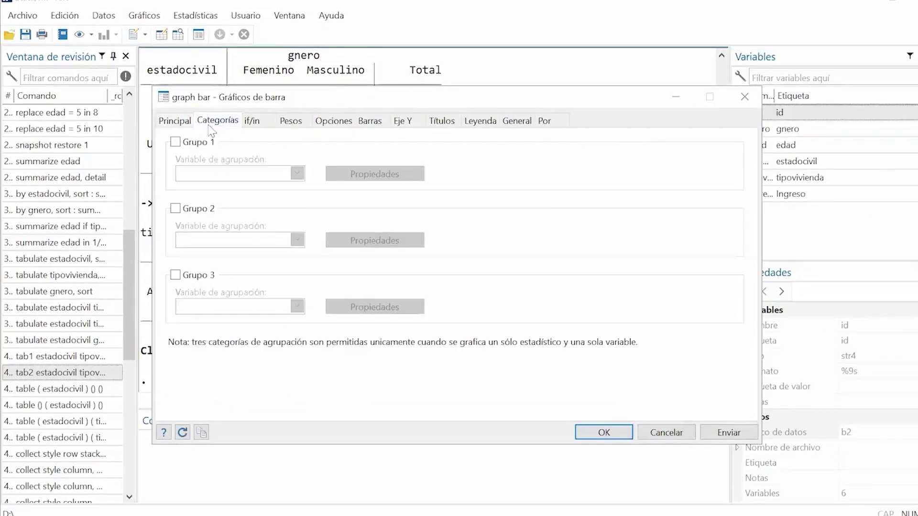
{"action": "left_click", "coordinate": [175, 142]}
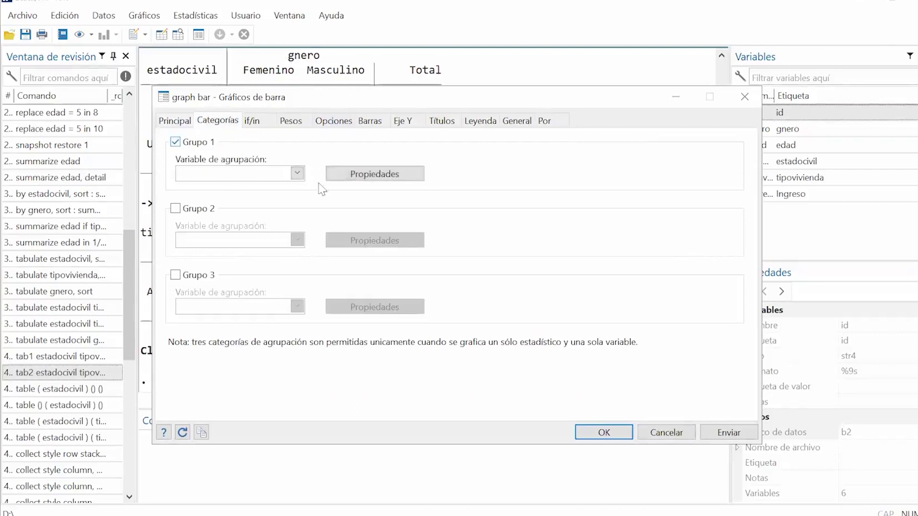
{"action": "left_click", "coordinate": [292, 176]}
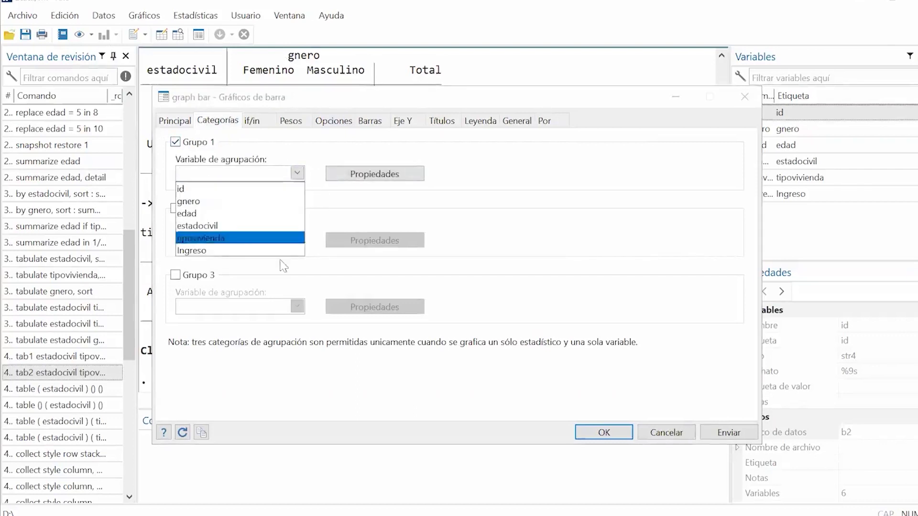
{"action": "left_click", "coordinate": [228, 225]}
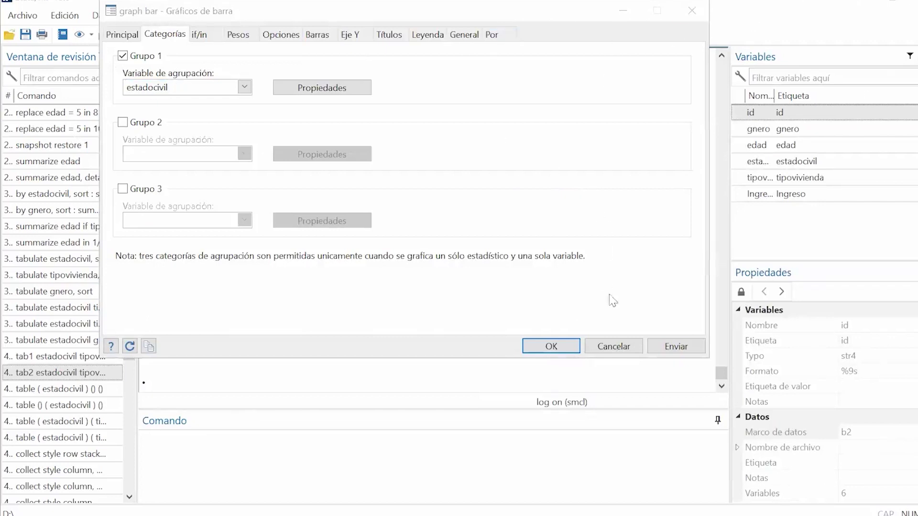
Step: Generate the estadocivil bar chart and open it full-size in graph editing mode
{"action": "left_click", "coordinate": [669, 348]}
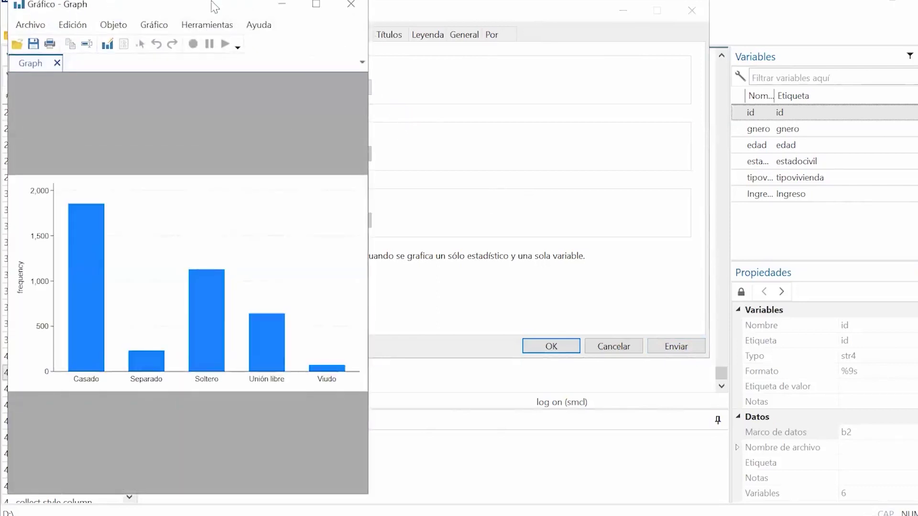
{"action": "left_click_drag", "start_coordinate": [215, 9], "coordinate": [527, 21]}
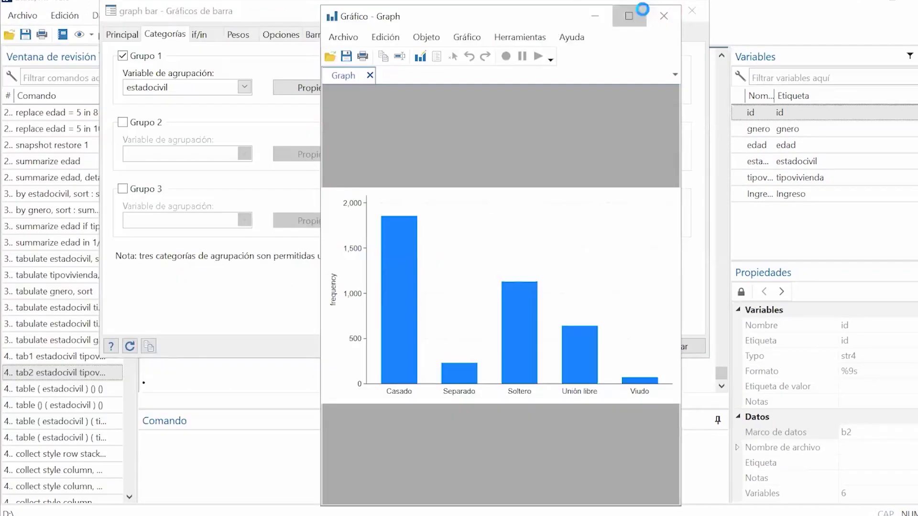
{"action": "left_click", "coordinate": [629, 16]}
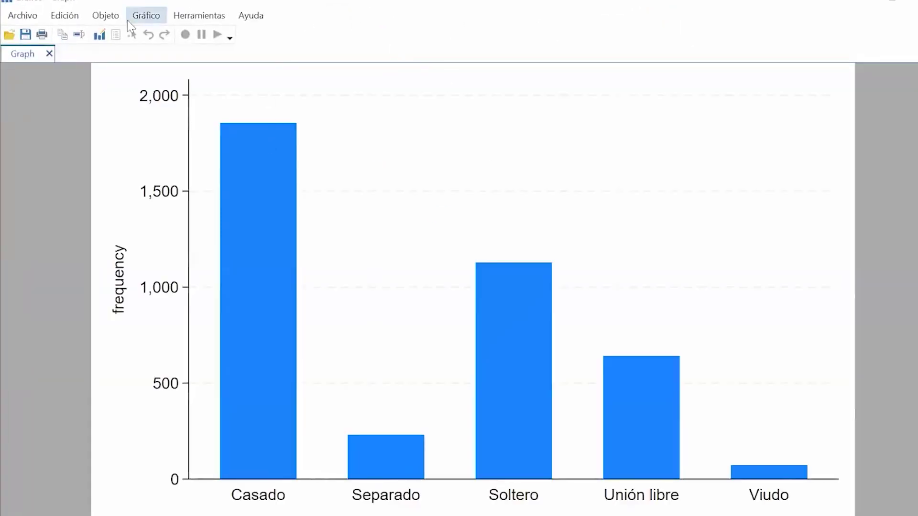
{"action": "left_click", "coordinate": [100, 34]}
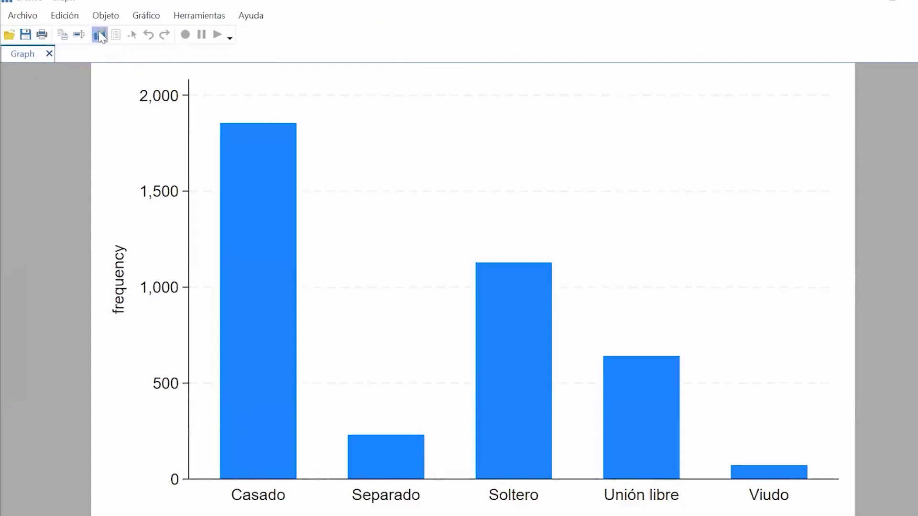
Step: Inspect the rectangle properties of the Casado bar and close them without changes
{"action": "left_click", "coordinate": [231, 213]}
{"action": "double_click", "coordinate": [235, 199]}
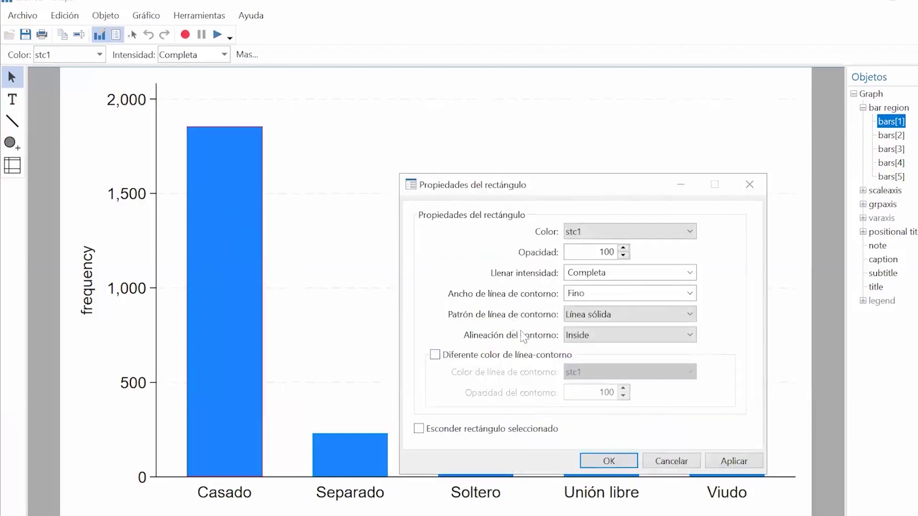
{"action": "left_click", "coordinate": [749, 184]}
{"action": "left_click", "coordinate": [749, 184]}
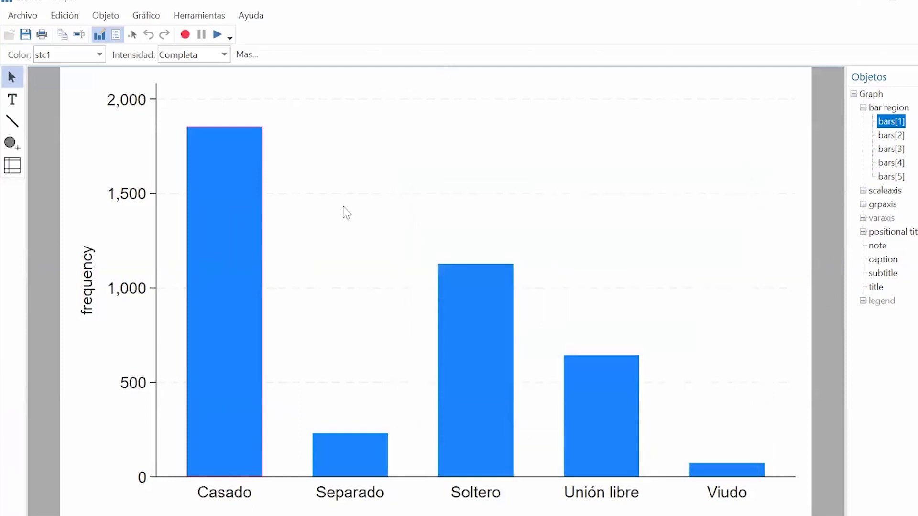
Step: Change the vertical axis title to "Frecuencia - Estado Civil"
{"action": "left_click", "coordinate": [88, 262]}
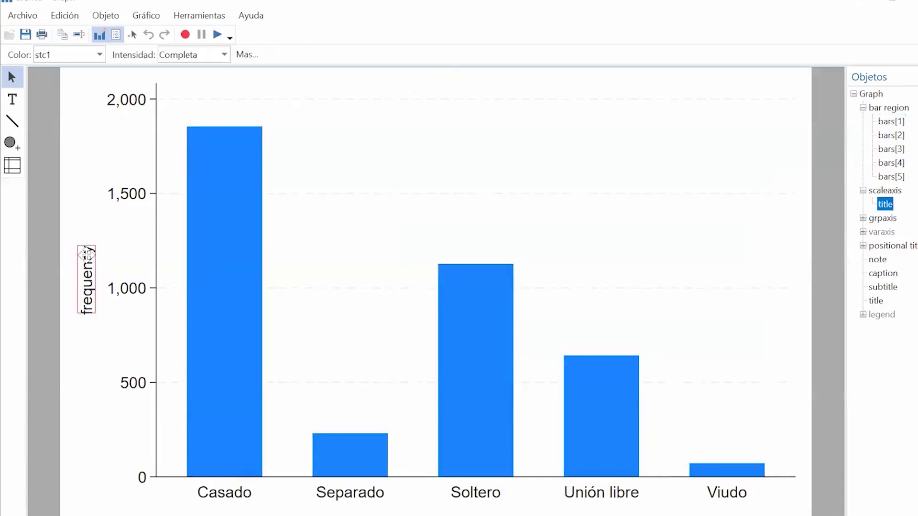
{"action": "left_click", "coordinate": [422, 56]}
{"action": "key", "text": "BackSpace"}
{"action": "key", "text": "BackSpace"}
{"action": "key", "text": "BackSpace"}
{"action": "key", "text": "BackSpace"}
{"action": "key", "text": "BackSpace"}
{"action": "key", "text": "BackSpace"}
{"action": "key", "text": "BackSpace"}
{"action": "key", "text": "BackSpace"}
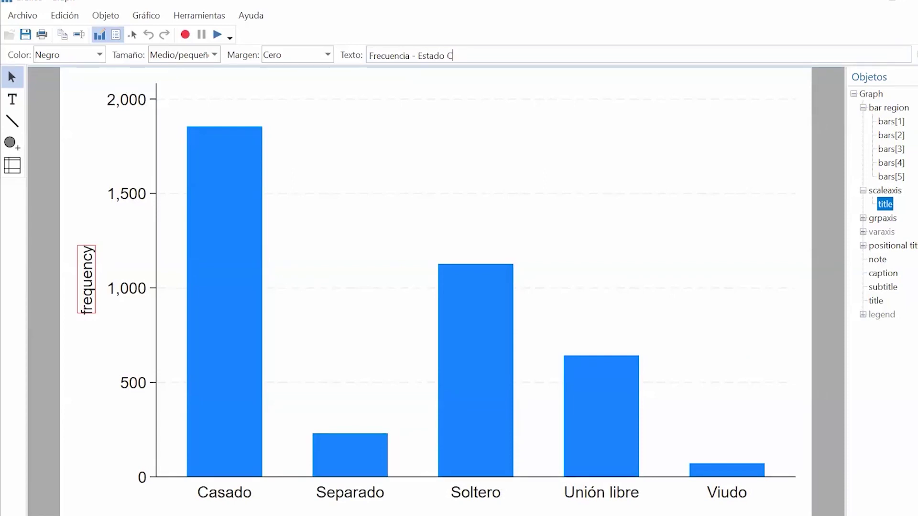
{"action": "key", "text": "Return"}
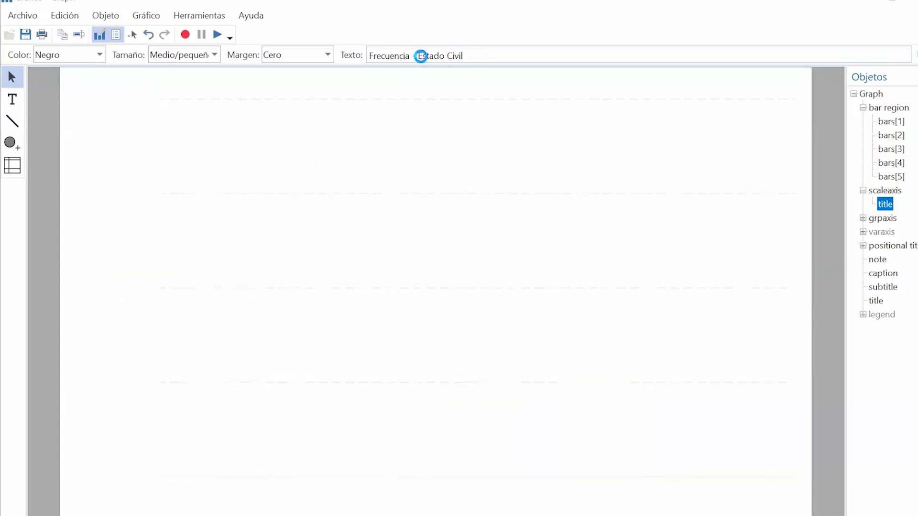
Step: Label the bars in the bar region with the Bar option, set the label gap to Medio/pequeño, and apply it
{"action": "left_click", "coordinate": [432, 139]}
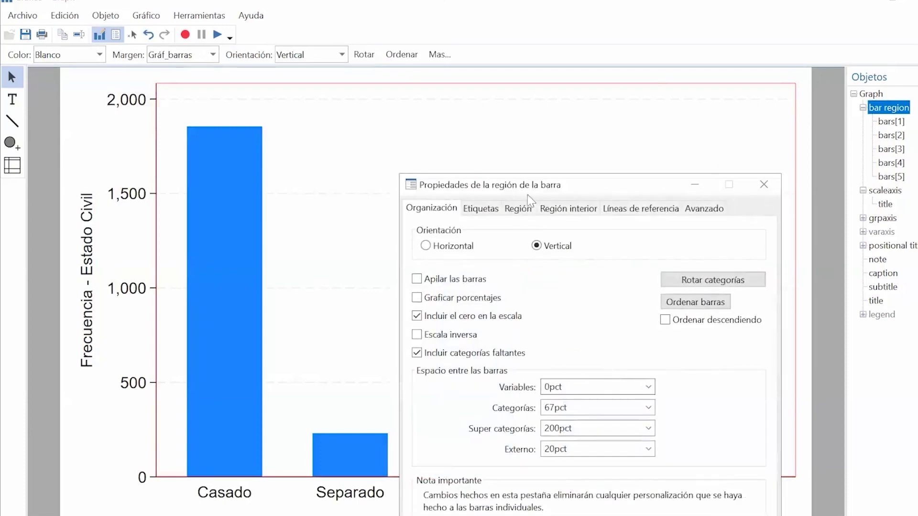
{"action": "left_click_drag", "start_coordinate": [532, 179], "coordinate": [515, 69]}
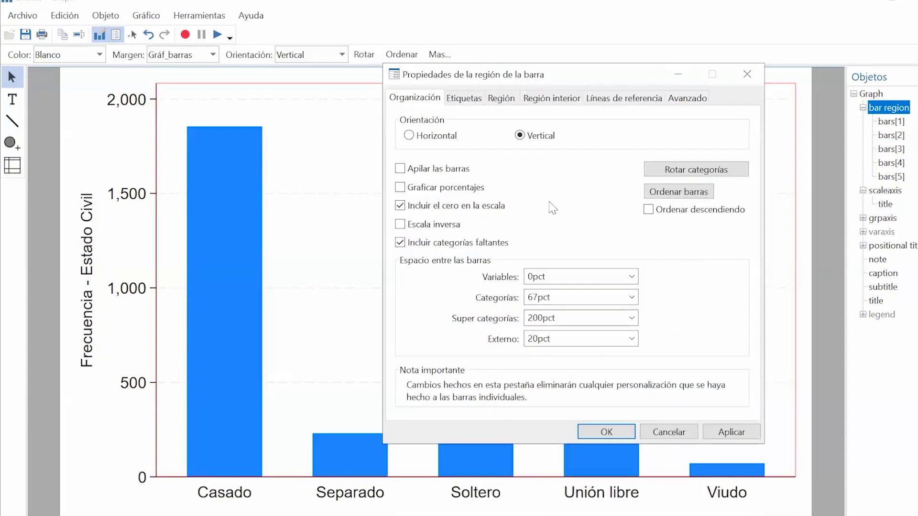
{"action": "left_click", "coordinate": [476, 101]}
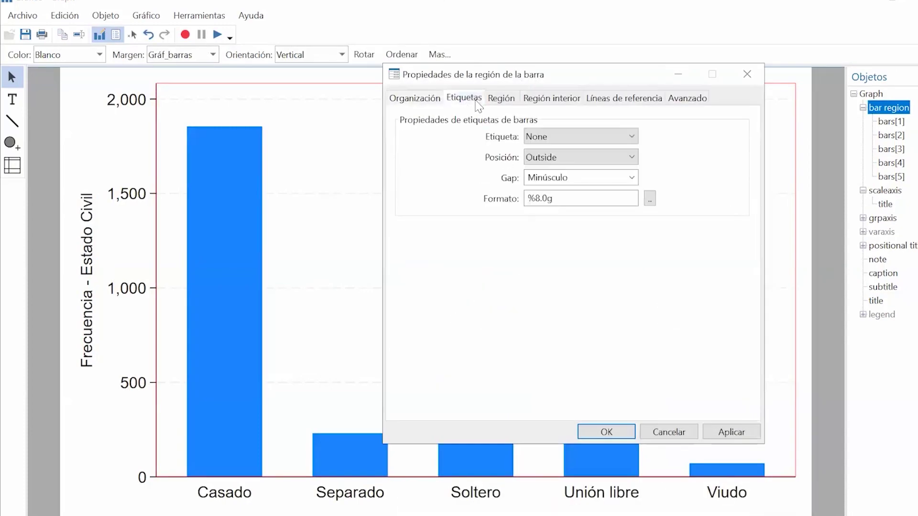
{"action": "left_click", "coordinate": [605, 137]}
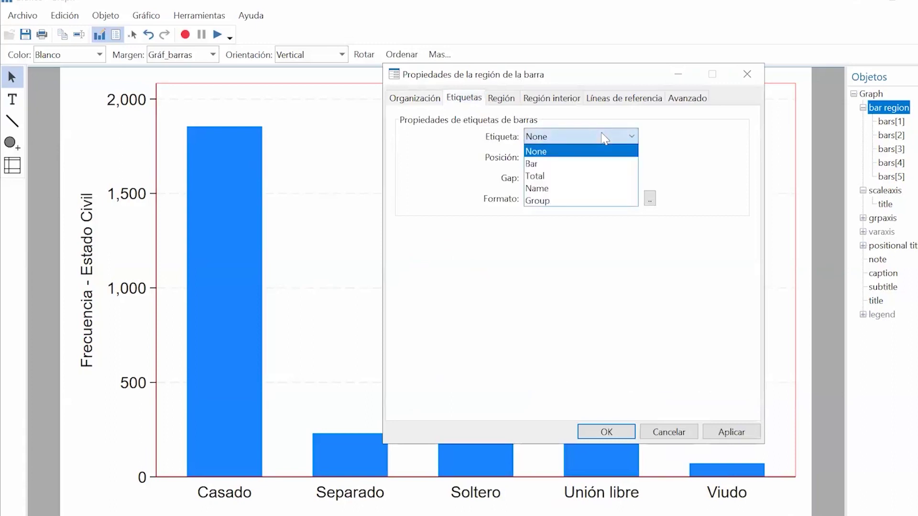
{"action": "left_click", "coordinate": [582, 164]}
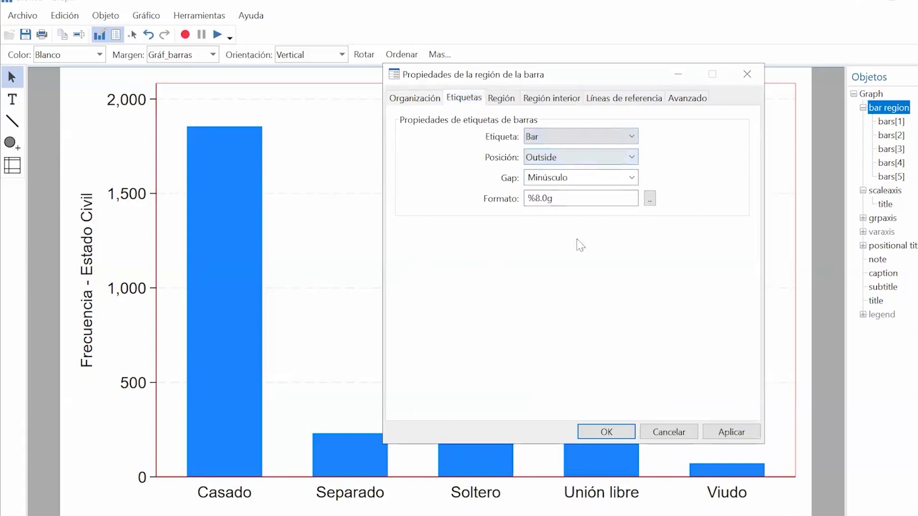
{"action": "left_click", "coordinate": [598, 177]}
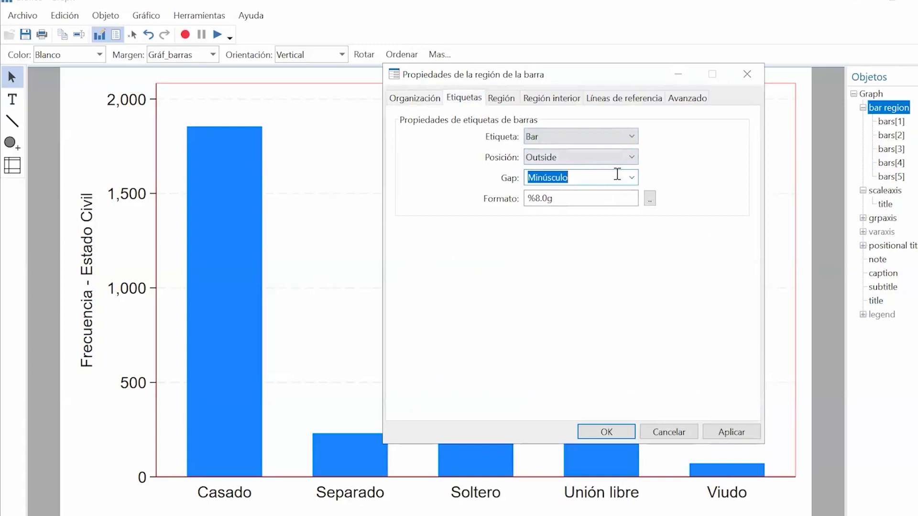
{"action": "left_click", "coordinate": [631, 179]}
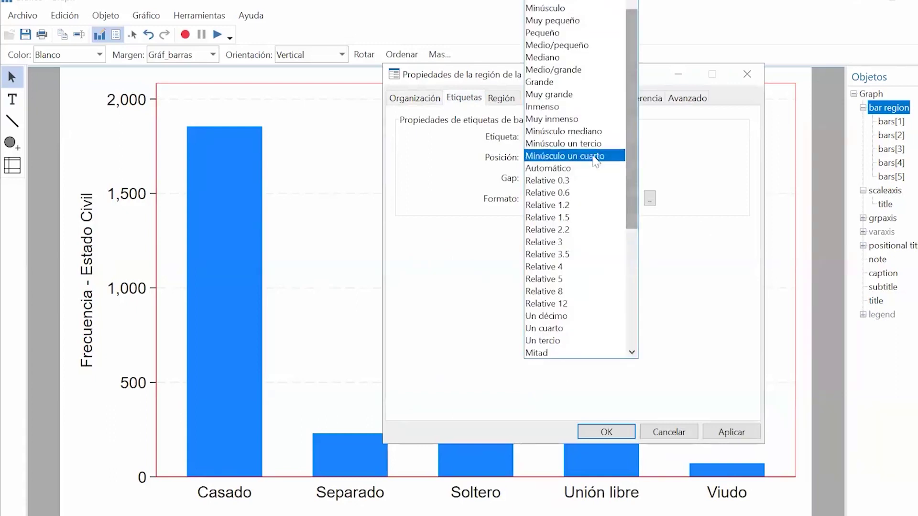
{"action": "left_click", "coordinate": [574, 46]}
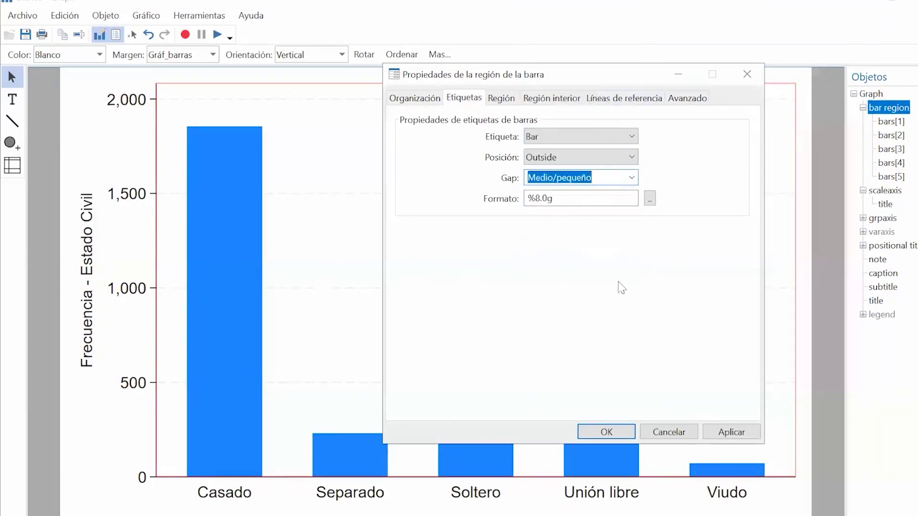
{"action": "left_click", "coordinate": [745, 434]}
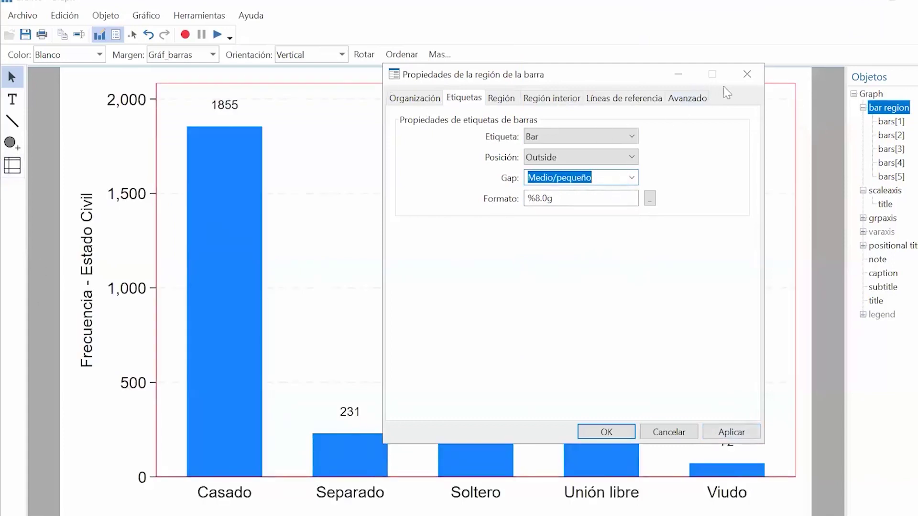
Step: Look through the data types available for the bar labels' output format and leave the format as it is
{"action": "left_click", "coordinate": [649, 200]}
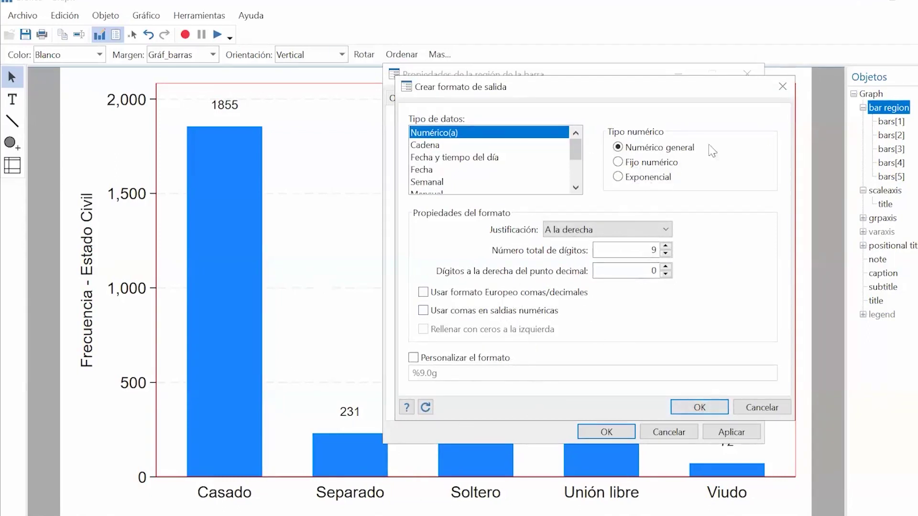
{"action": "scroll", "coordinate": [538, 173], "scroll_direction": "down", "scroll_amount": 1}
{"action": "scroll", "coordinate": [538, 172], "scroll_direction": "up", "scroll_amount": 1}
{"action": "scroll", "coordinate": [564, 158], "scroll_direction": "down", "scroll_amount": 1}
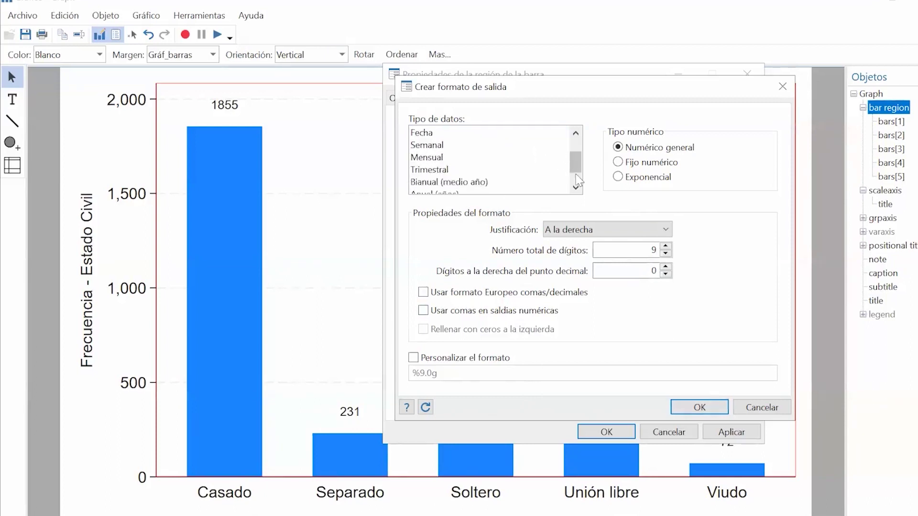
{"action": "scroll", "coordinate": [547, 138], "scroll_direction": "down", "scroll_amount": 1}
{"action": "scroll", "coordinate": [550, 138], "scroll_direction": "up", "scroll_amount": 2}
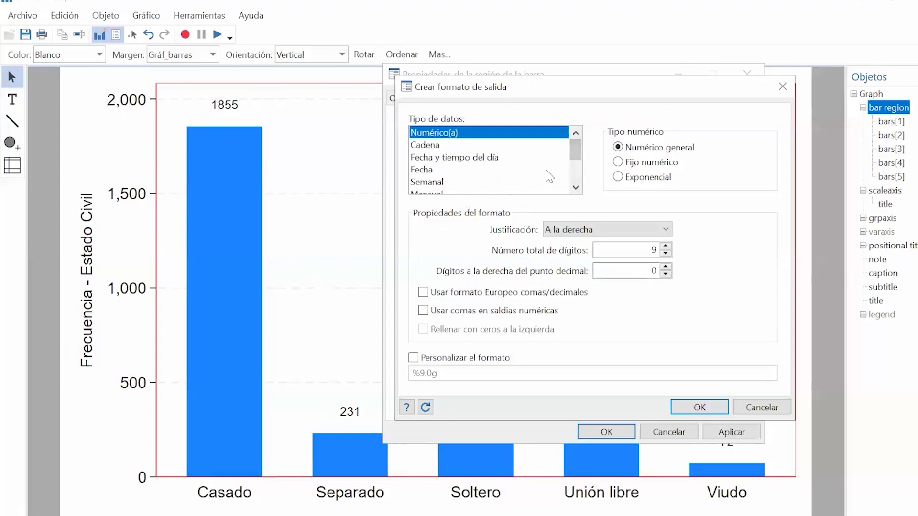
{"action": "scroll", "coordinate": [488, 172], "scroll_direction": "down", "scroll_amount": 2}
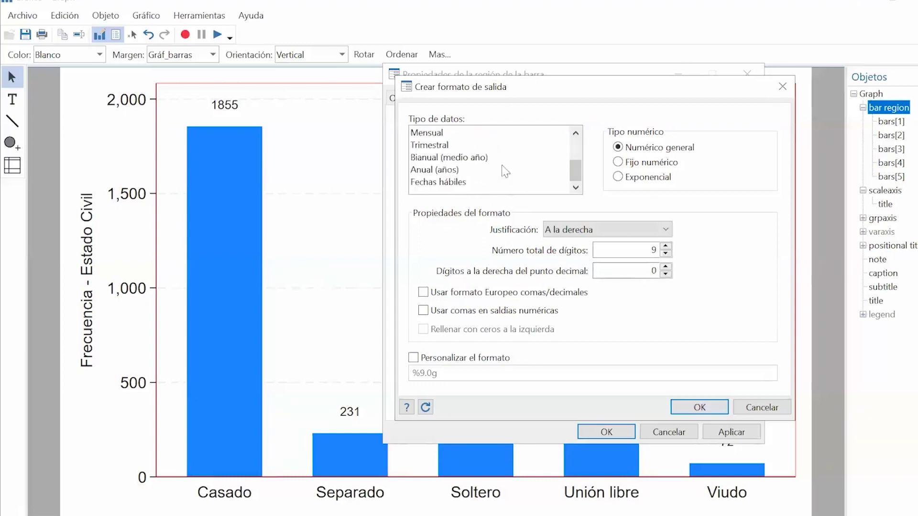
{"action": "left_click", "coordinate": [782, 87]}
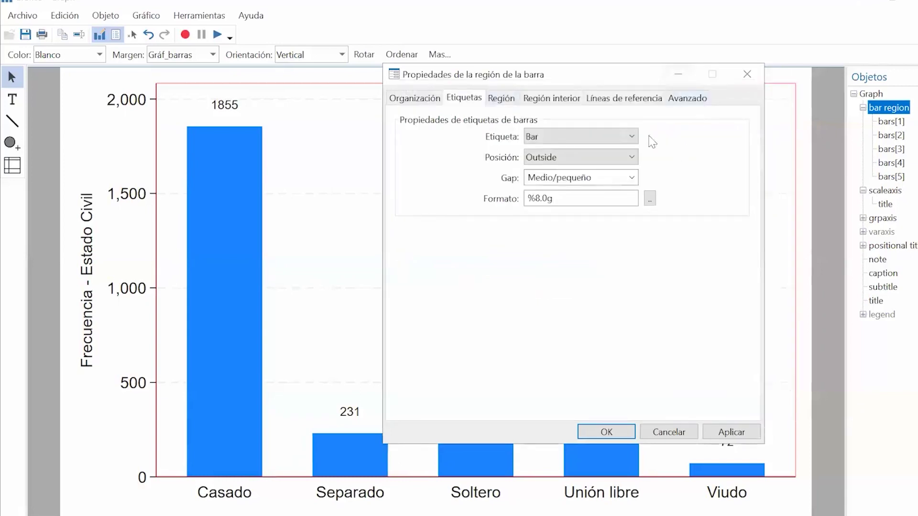
Step: Check the Región and Avanzado settings of the bar region, close its properties, and select the whole graph
{"action": "left_click", "coordinate": [492, 100]}
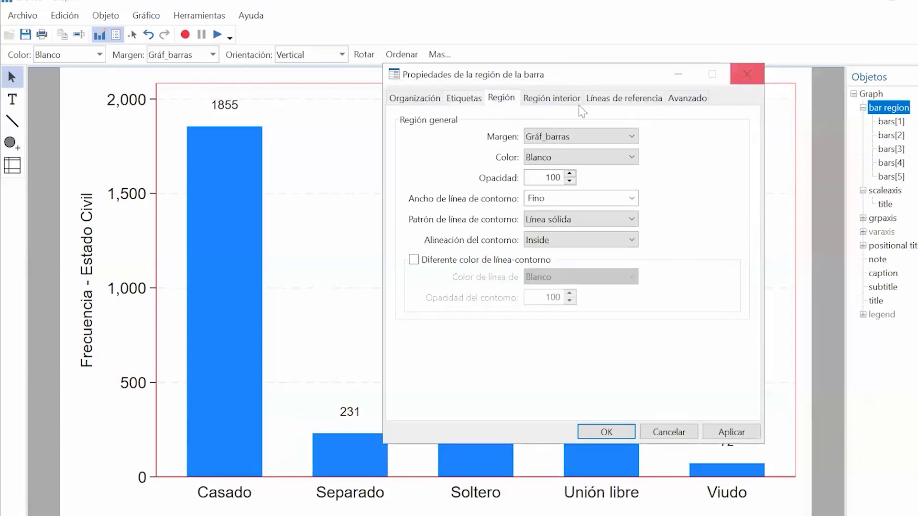
{"action": "left_click", "coordinate": [691, 105]}
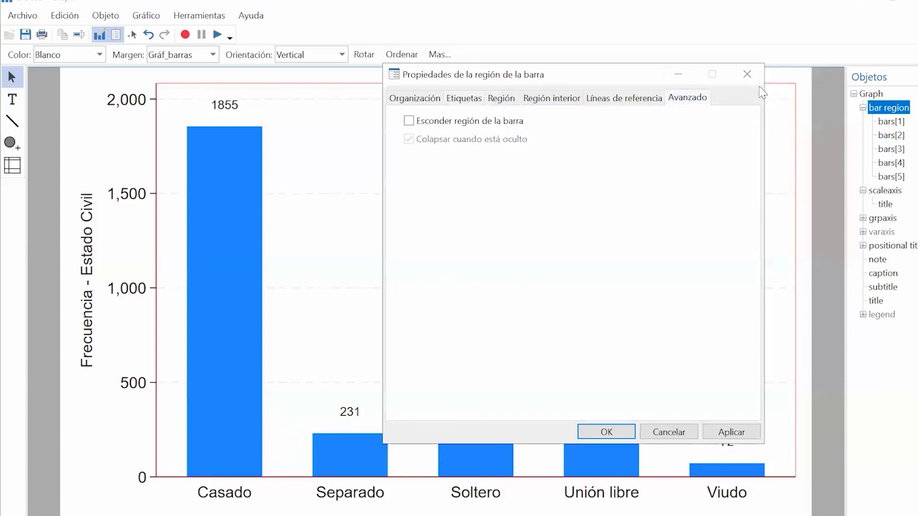
{"action": "left_click", "coordinate": [746, 74]}
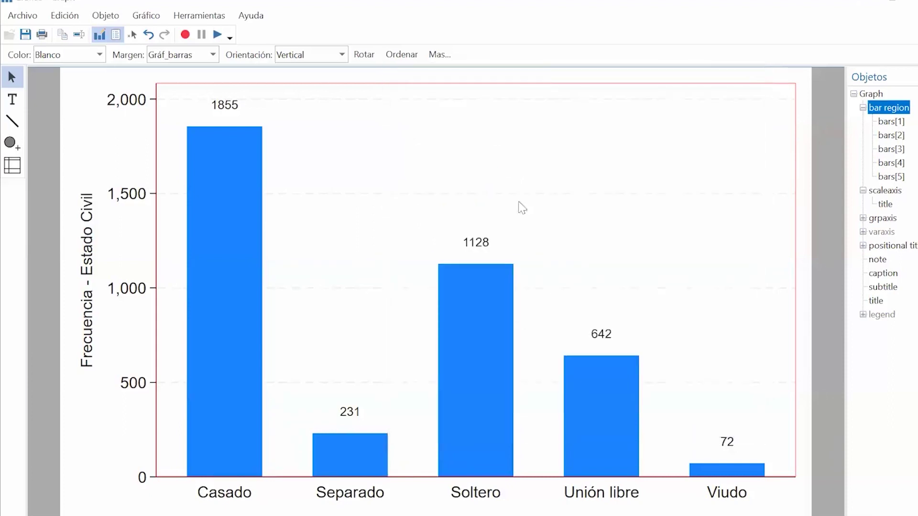
{"action": "left_click", "coordinate": [65, 150]}
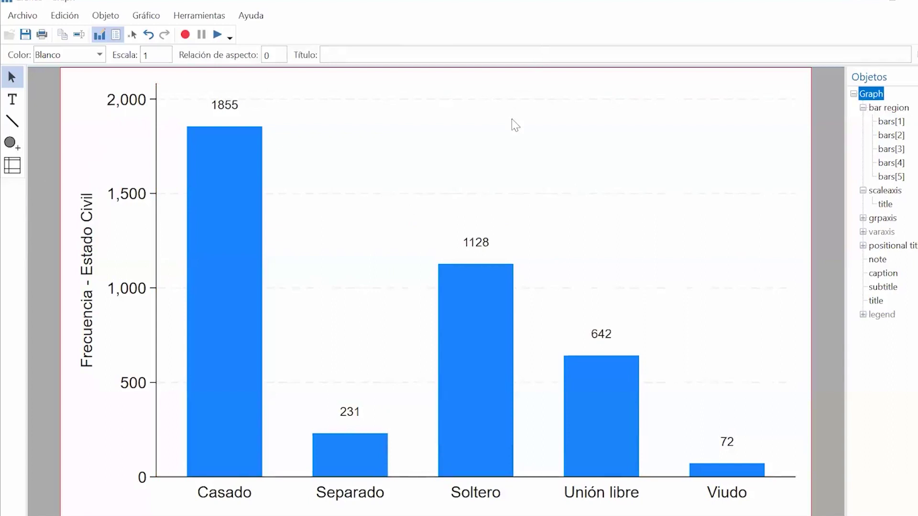
Step: Open the rectangle properties of the Casado bar, change its colour option to Confeccionar, and open the custom colour chooser
{"action": "left_click", "coordinate": [245, 228]}
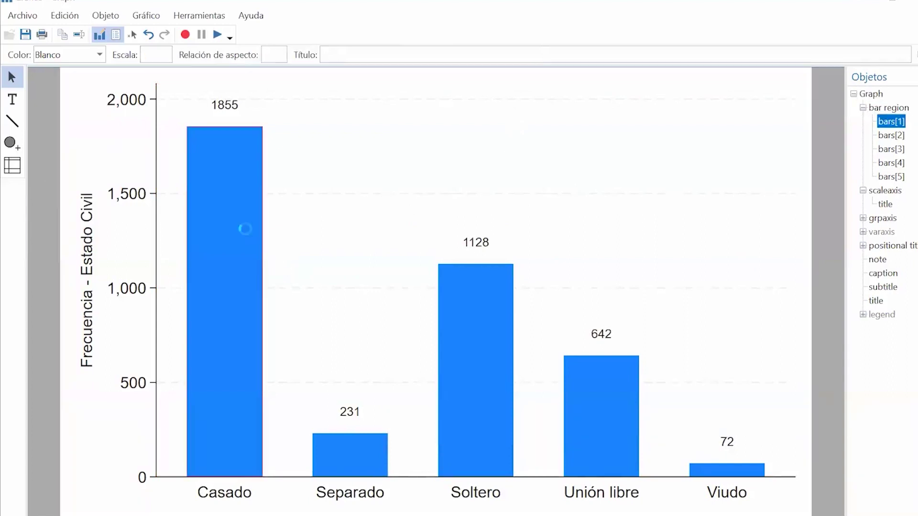
{"action": "double_click", "coordinate": [245, 228]}
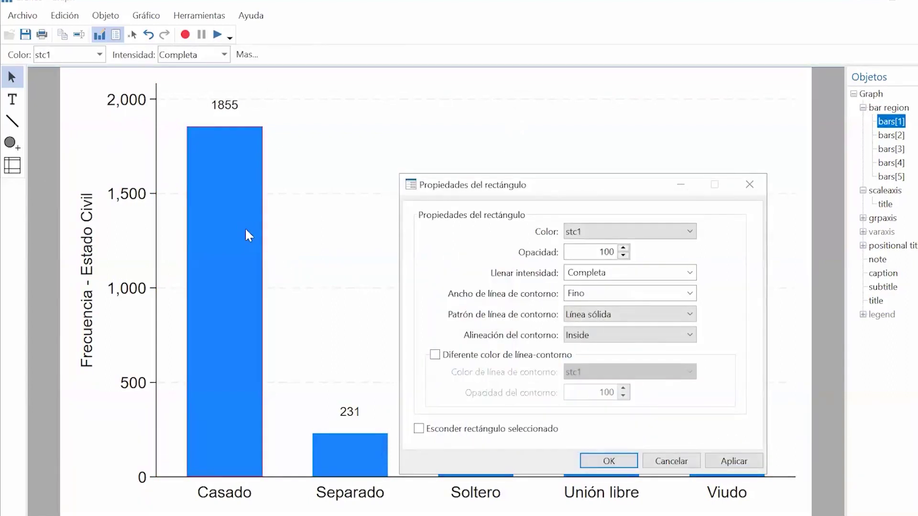
{"action": "left_click", "coordinate": [624, 234]}
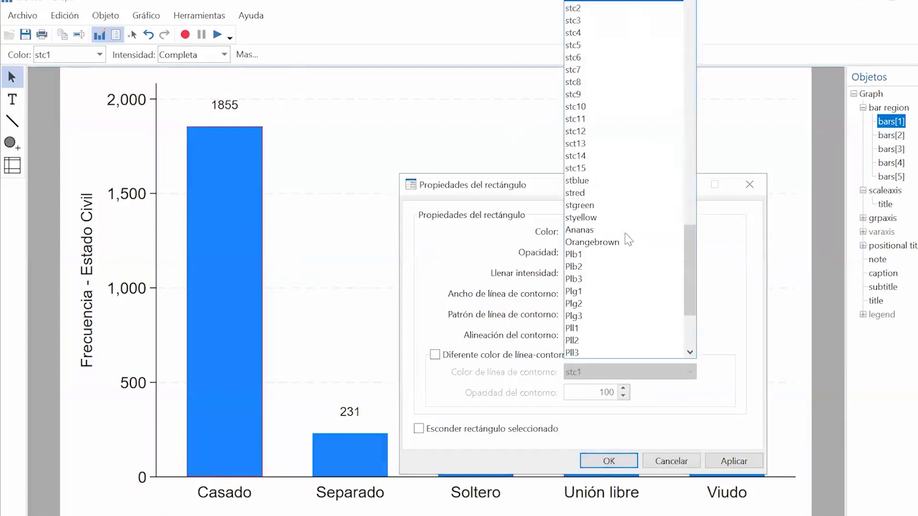
{"action": "left_click_drag", "start_coordinate": [691, 279], "coordinate": [677, 14]}
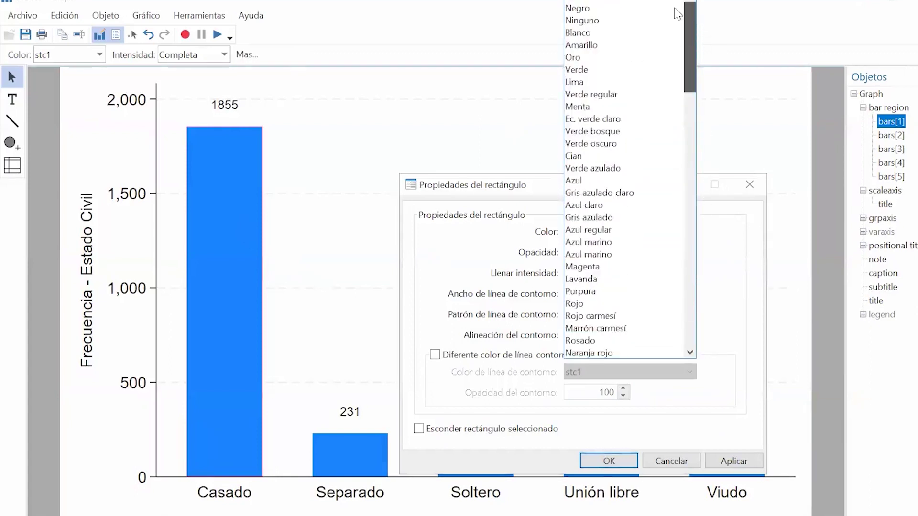
{"action": "left_click", "coordinate": [610, 2]}
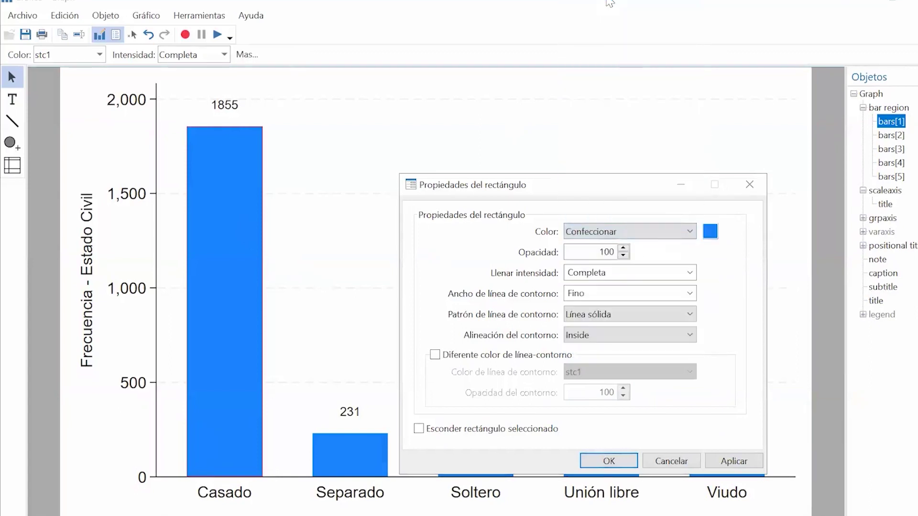
{"action": "left_click", "coordinate": [711, 232]}
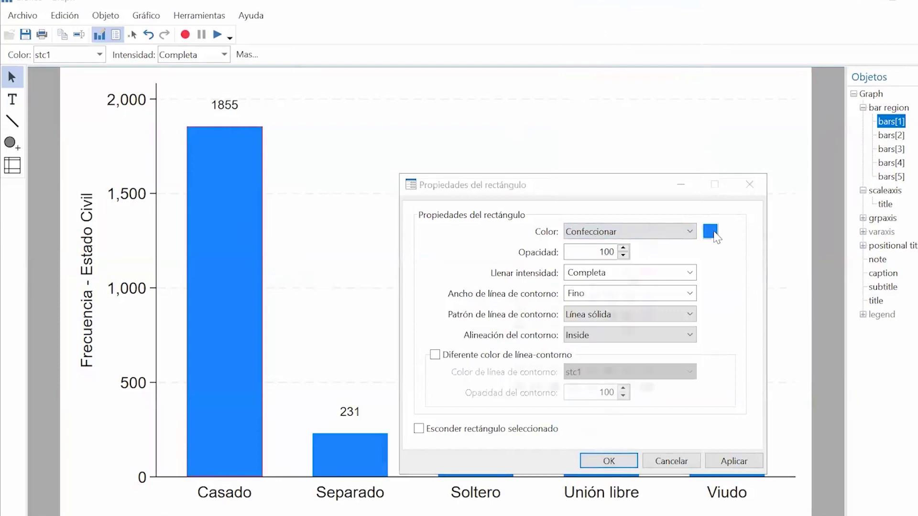
{"action": "left_click", "coordinate": [592, 414]}
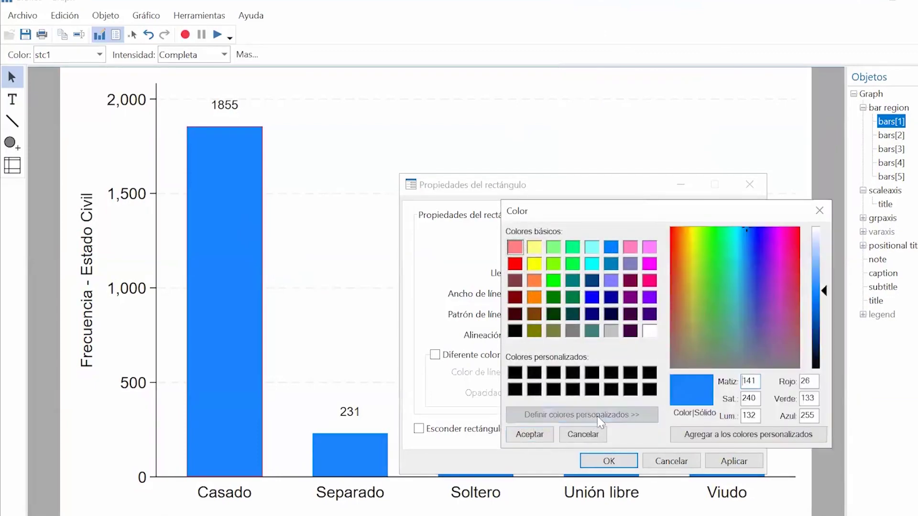
Step: Set the bars' custom colour to light blue (Rojo 36, Verde 192, Azul 238), apply it, and close the properties
{"action": "left_click_drag", "start_coordinate": [836, 293], "coordinate": [834, 267]}
{"action": "left_click_drag", "start_coordinate": [751, 230], "coordinate": [753, 251]}
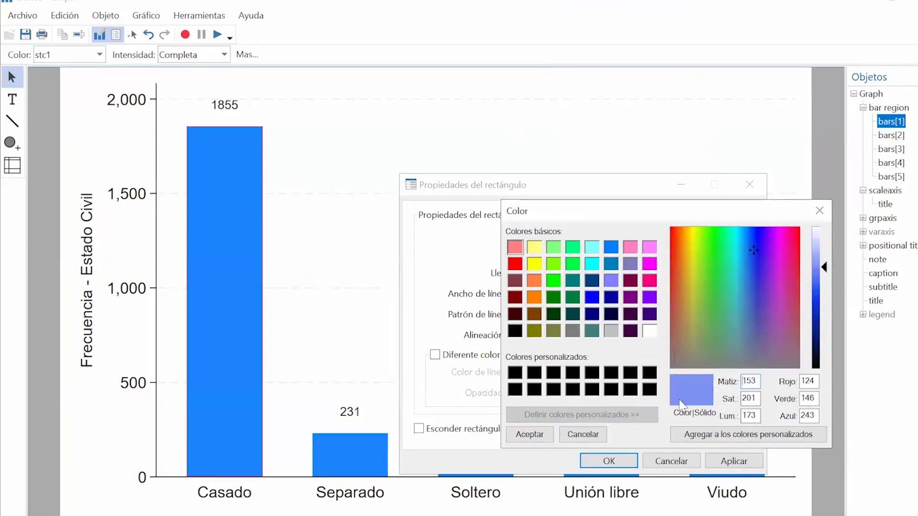
{"action": "left_click", "coordinate": [747, 256]}
{"action": "mouse_move", "coordinate": [824, 267]}
{"action": "left_mouse_down"}
{"action": "mouse_move", "coordinate": [824, 297]}
{"action": "mouse_move", "coordinate": [825, 285]}
{"action": "left_mouse_up"}
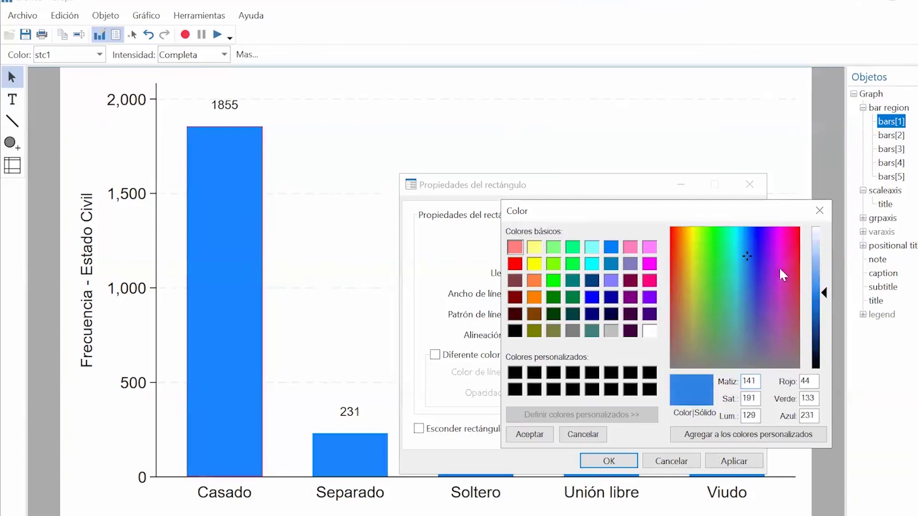
{"action": "left_click_drag", "start_coordinate": [744, 254], "coordinate": [741, 248]}
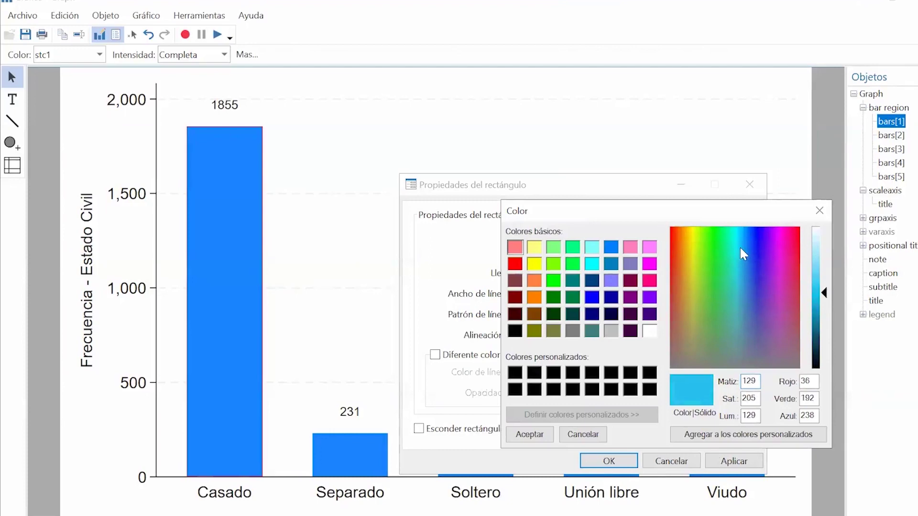
{"action": "left_click", "coordinate": [530, 434]}
{"action": "left_click", "coordinate": [736, 461]}
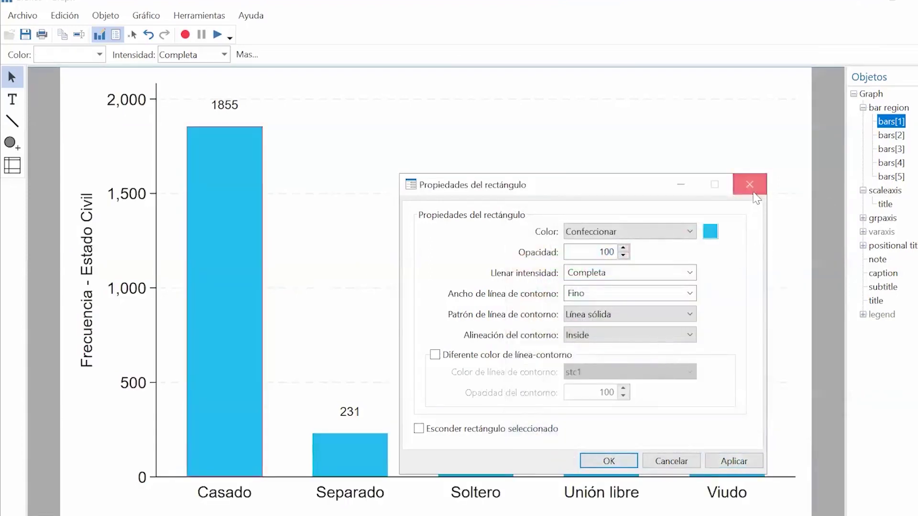
{"action": "left_click", "coordinate": [749, 184]}
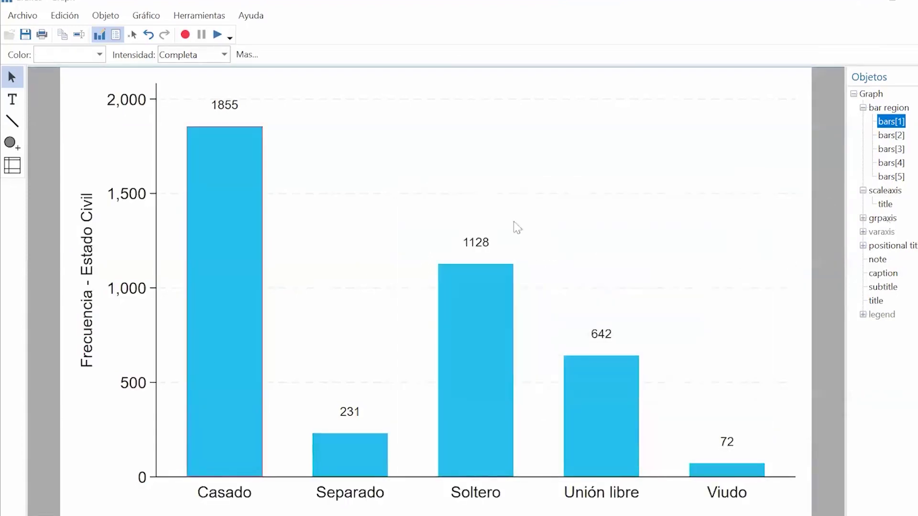
Step: Look through the file formats offered for saving the graph under another name, and leave without saving
{"action": "left_click", "coordinate": [22, 15]}
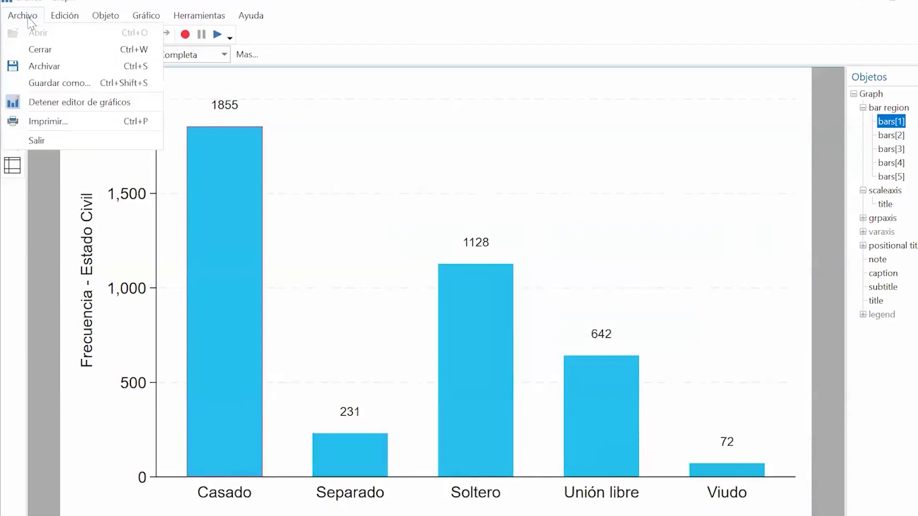
{"action": "left_click", "coordinate": [79, 84]}
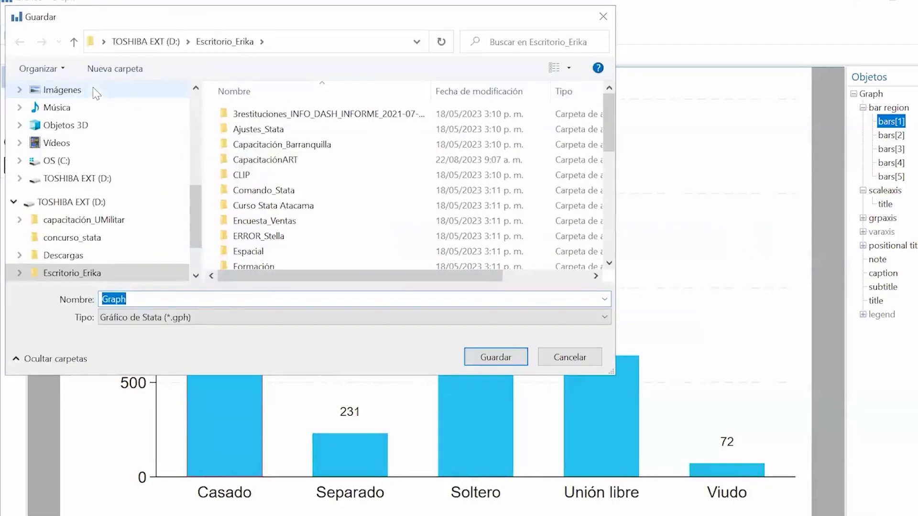
{"action": "left_click", "coordinate": [165, 319]}
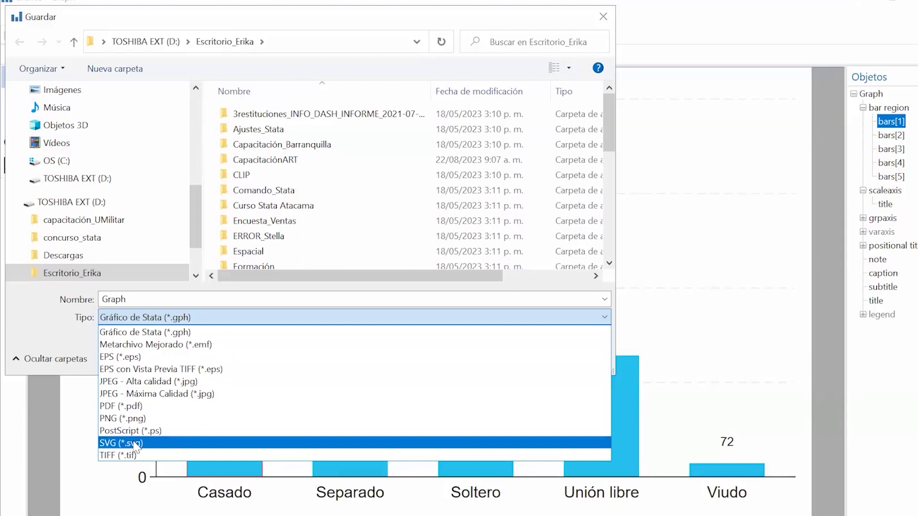
{"action": "key", "text": "m"}
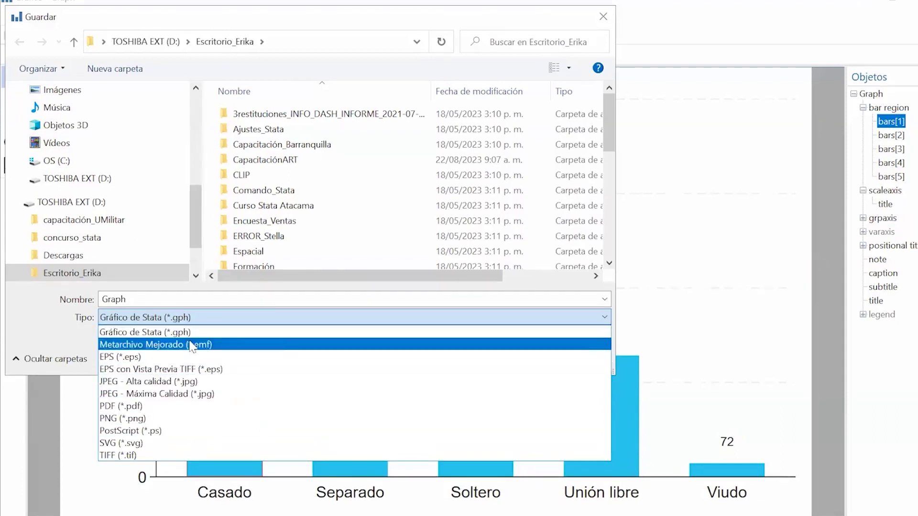
{"action": "left_click", "coordinate": [594, 32]}
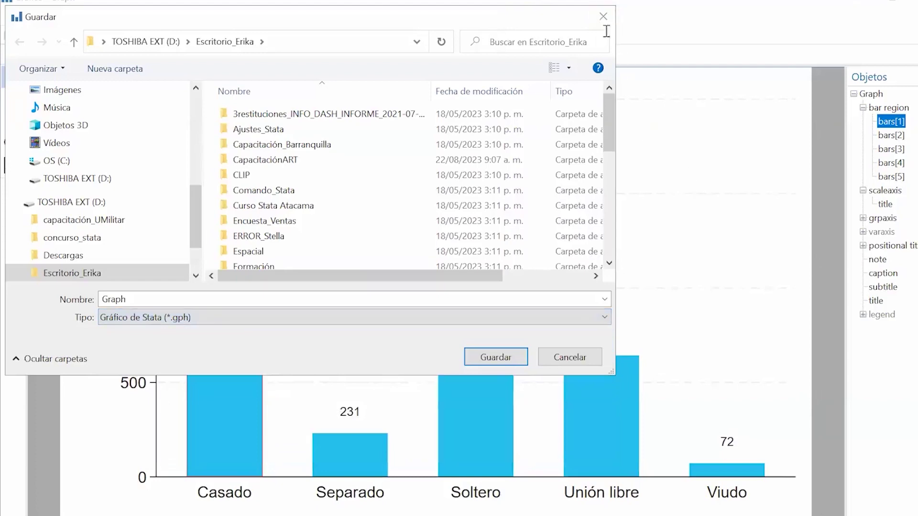
{"action": "left_click", "coordinate": [603, 16]}
Step: Stop the graph editor without saving the changes to a file
{"action": "right_click", "coordinate": [661, 176]}
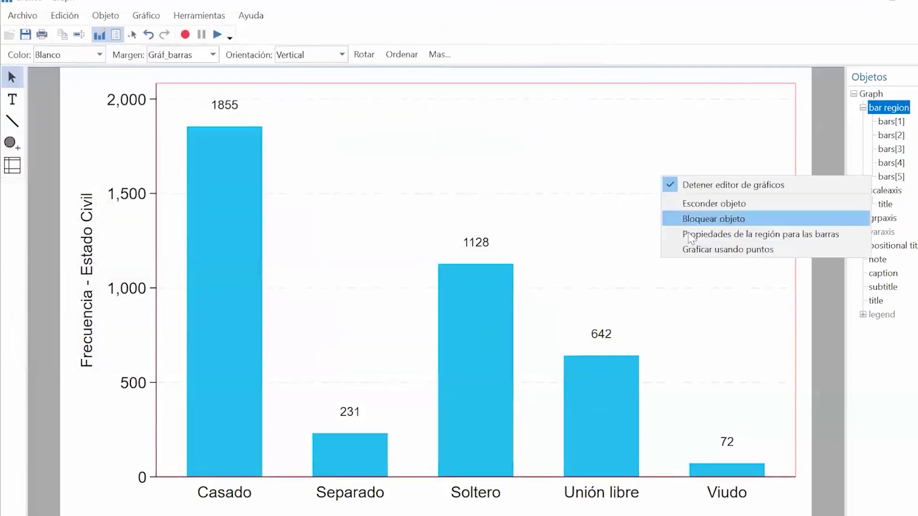
{"action": "left_click", "coordinate": [532, 139]}
{"action": "left_click", "coordinate": [99, 34]}
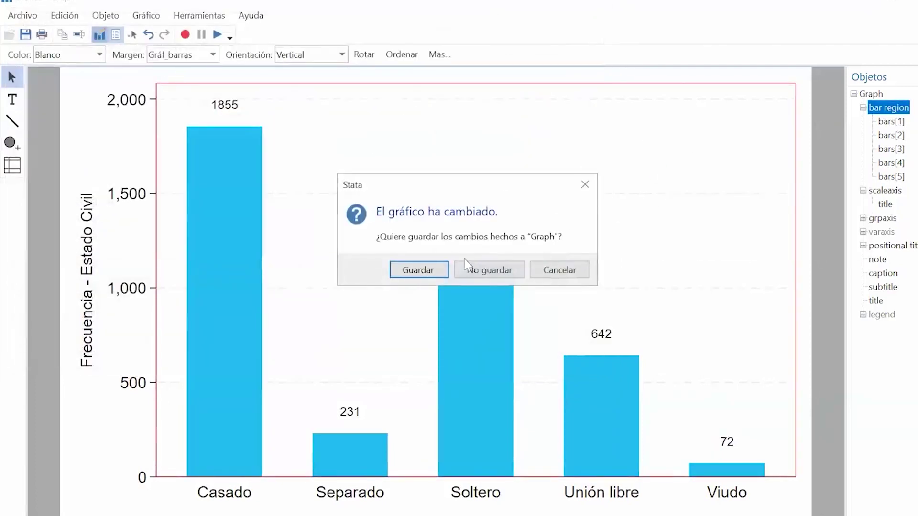
{"action": "left_click", "coordinate": [497, 274]}
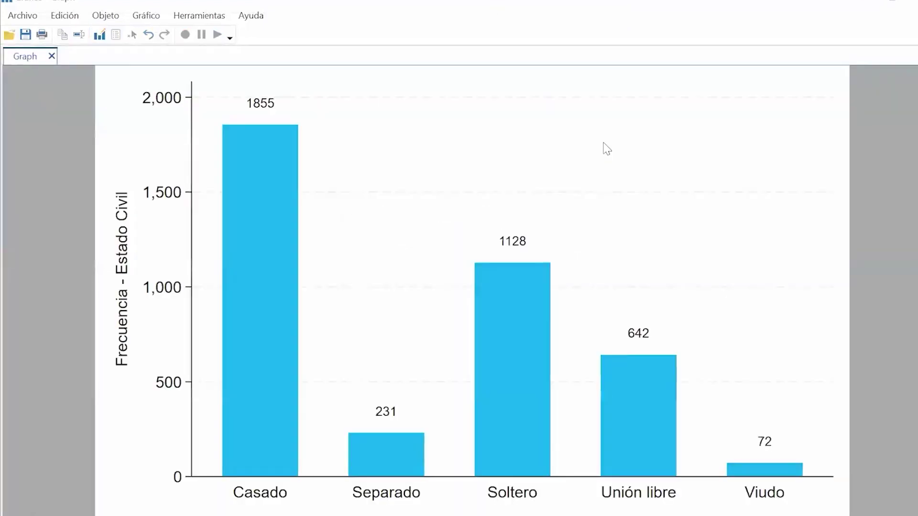
Step: Copy the finished bar chart and minimise the graph window
{"action": "right_click", "coordinate": [604, 144]}
{"action": "left_click", "coordinate": [674, 168]}
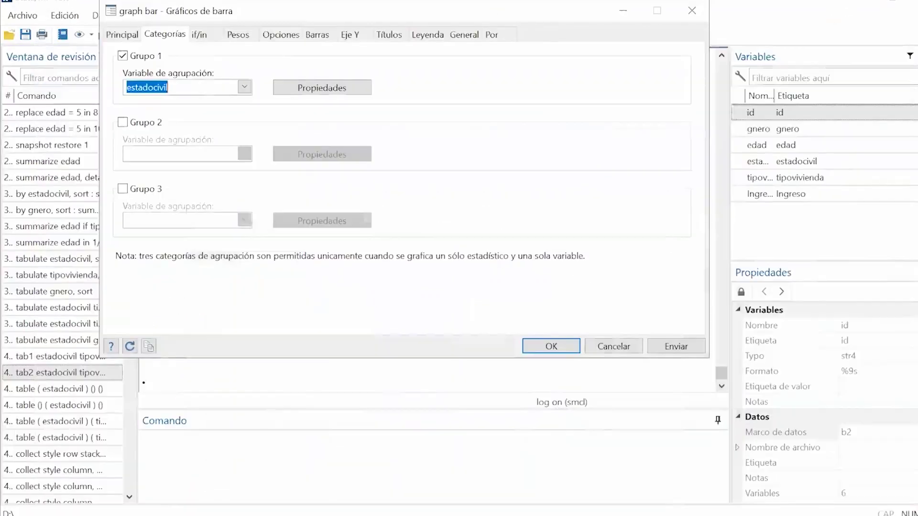
{"action": "left_click", "coordinate": [892, 2]}
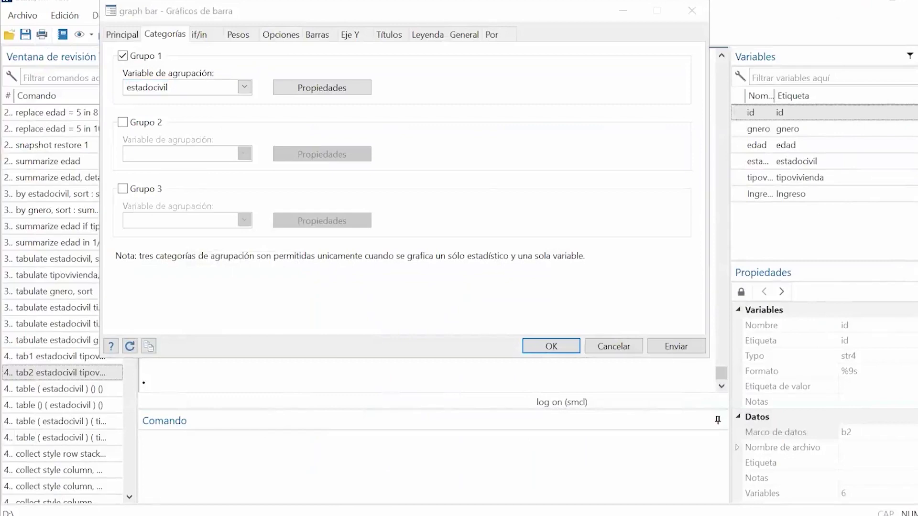
Step: Switch to the Word document Myfile and paste the bar chart below the last table, tipovivienda by gender
{"action": "key", "text": "alt+Tab"}
{"action": "scroll", "coordinate": [521, 308], "scroll_direction": "up", "scroll_amount": 3}
{"action": "scroll", "coordinate": [375, 348], "scroll_direction": "down", "scroll_amount": 5}
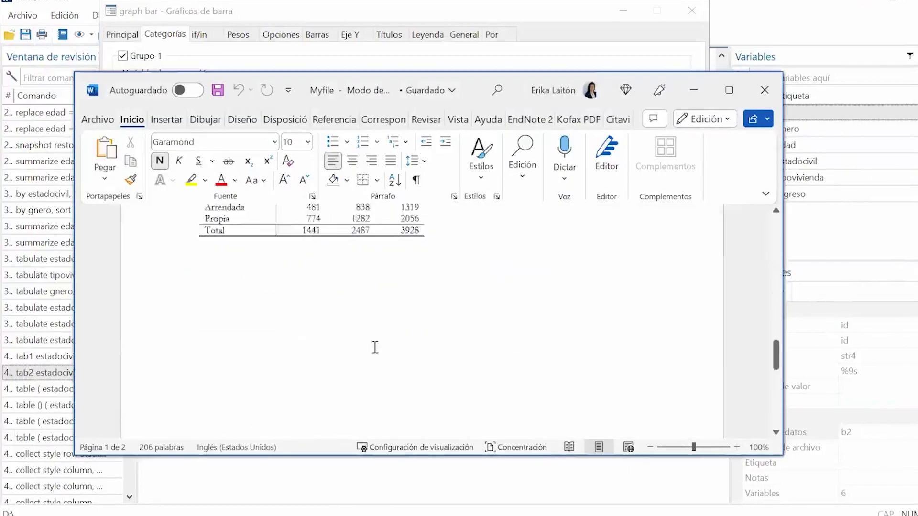
{"action": "scroll", "coordinate": [281, 291], "scroll_direction": "up", "scroll_amount": 2}
{"action": "scroll", "coordinate": [278, 340], "scroll_direction": "down", "scroll_amount": 2}
{"action": "left_click", "coordinate": [547, 298]}
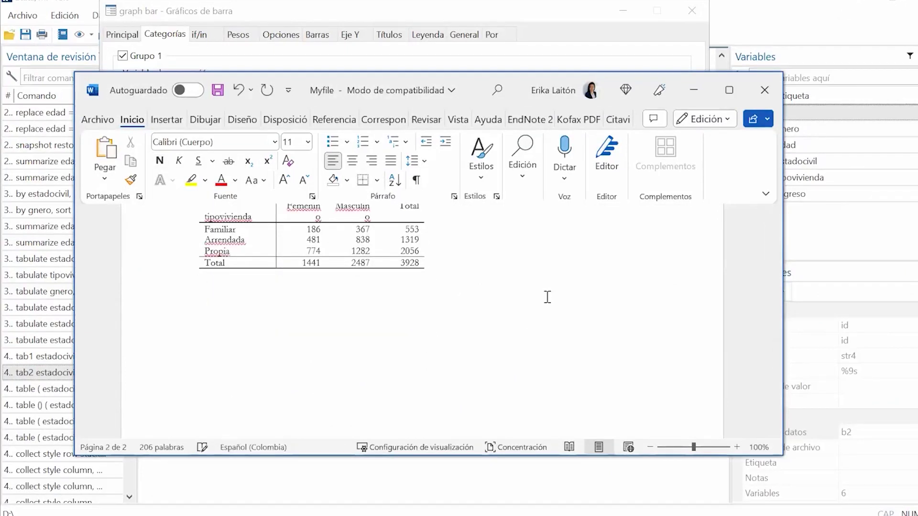
{"action": "key", "text": "ctrl+v"}
Step: Try enlarging the pasted bar chart in the document, and undo the resizing
{"action": "left_click", "coordinate": [434, 353]}
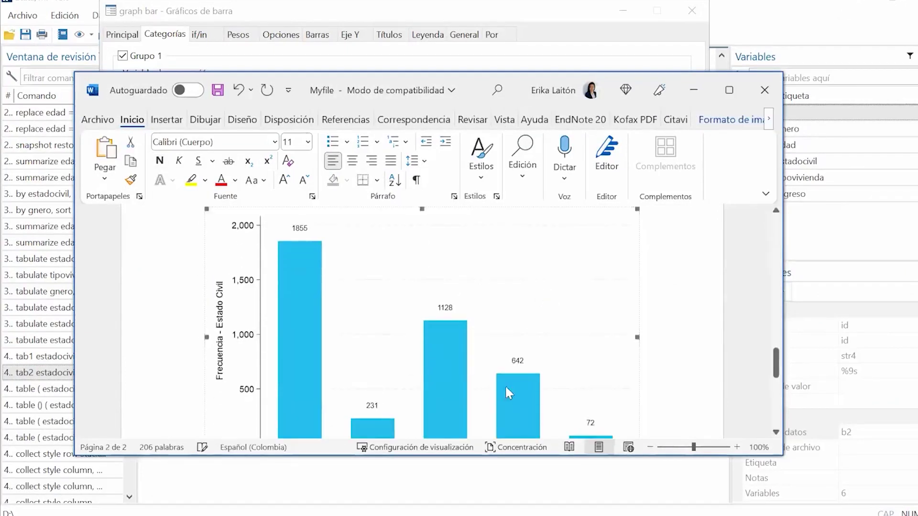
{"action": "scroll", "coordinate": [513, 392], "scroll_direction": "down", "scroll_amount": 4}
{"action": "left_click_drag", "start_coordinate": [634, 324], "coordinate": [621, 381]}
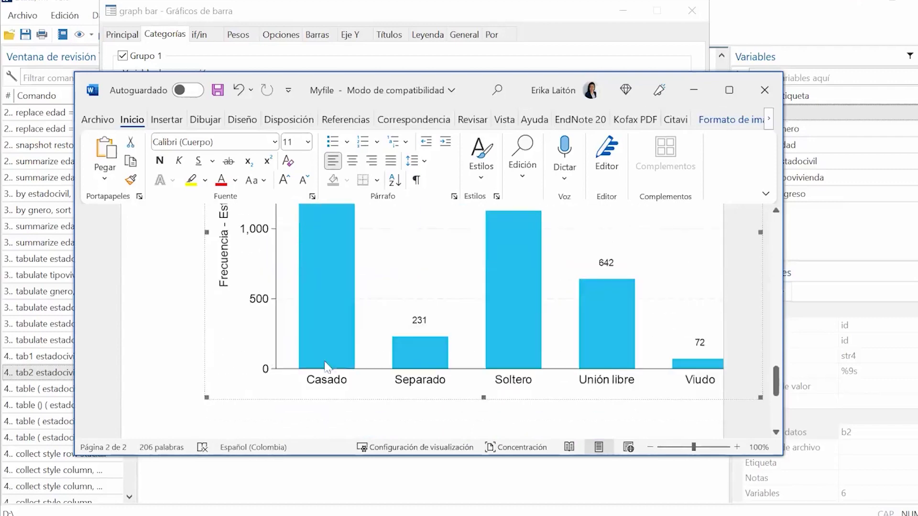
{"action": "key", "text": "ctrl+z"}
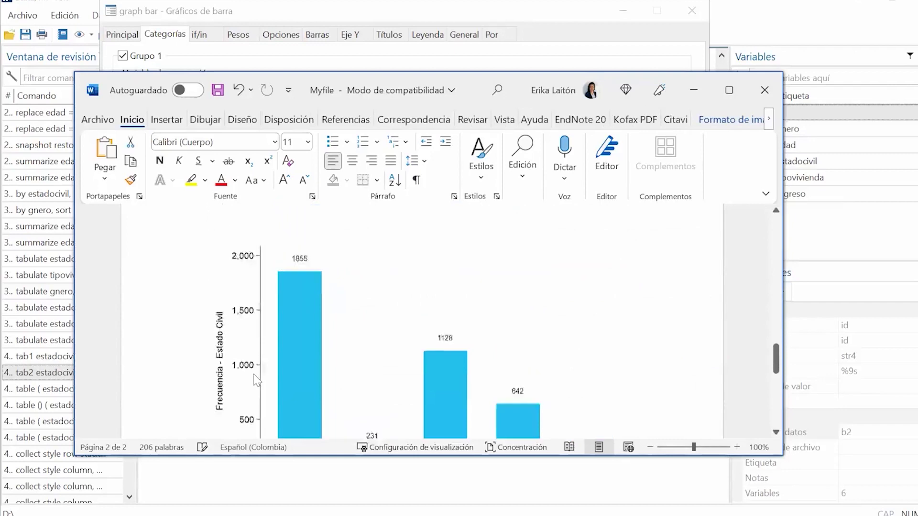
{"action": "scroll", "coordinate": [256, 375], "scroll_direction": "up", "scroll_amount": 1}
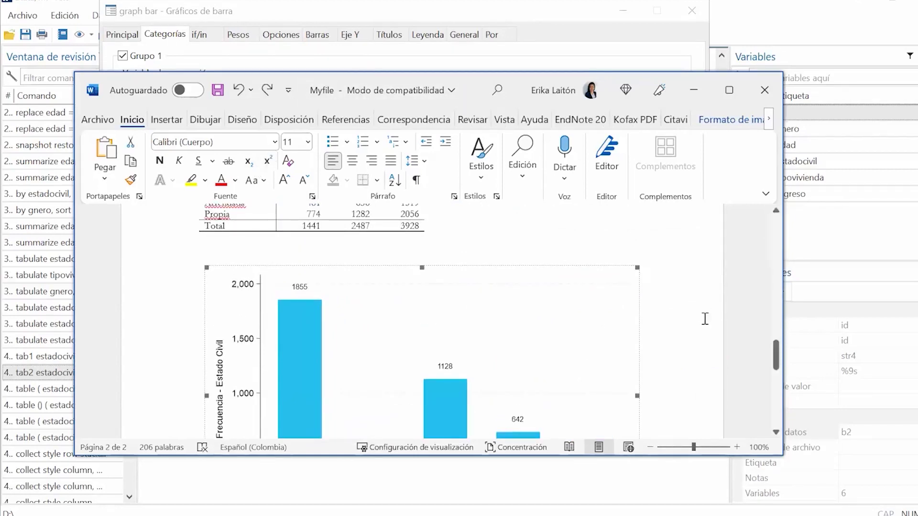
{"action": "key", "text": "ctrl+y"}
{"action": "key", "text": "ctrl+z"}
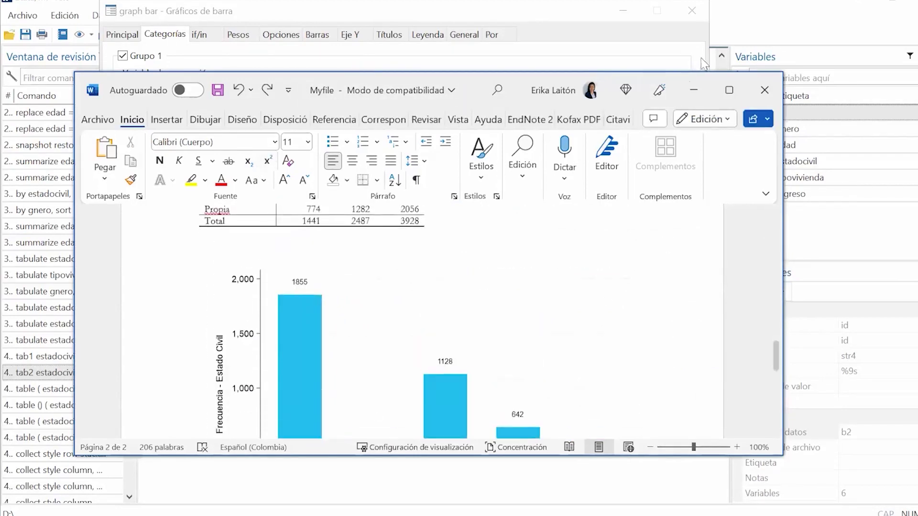
Step: Return to Stata, close the bar chart dialog, and start a box plot (Gráficos de caja) with edad as its variable
{"action": "left_click", "coordinate": [699, 92]}
{"action": "left_click", "coordinate": [692, 11]}
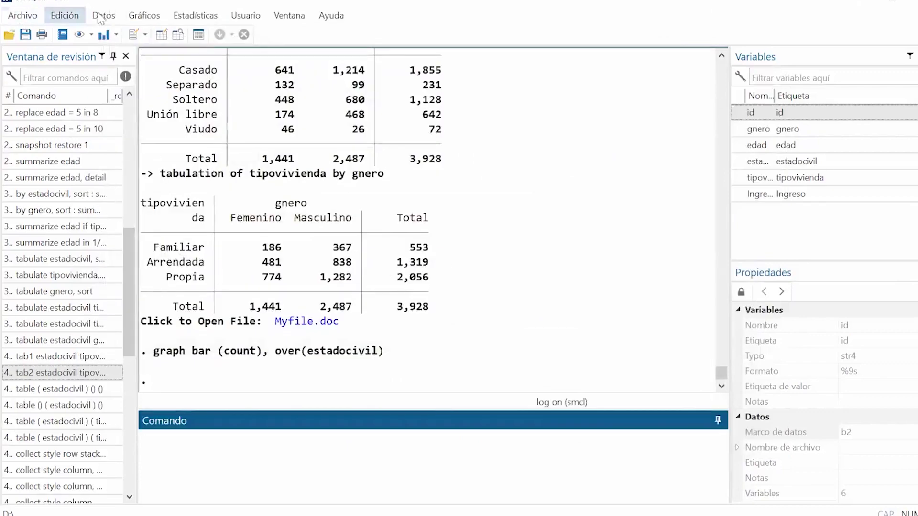
{"action": "left_click", "coordinate": [144, 17]}
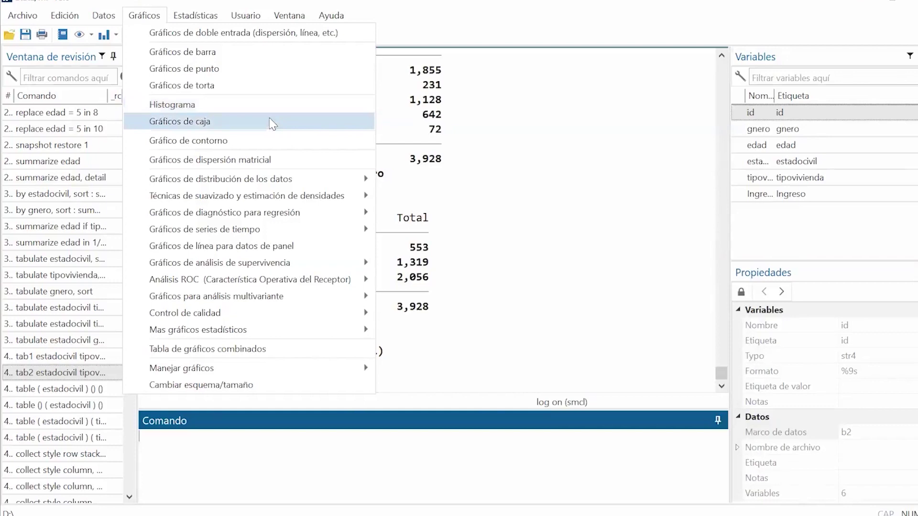
{"action": "left_click", "coordinate": [283, 127]}
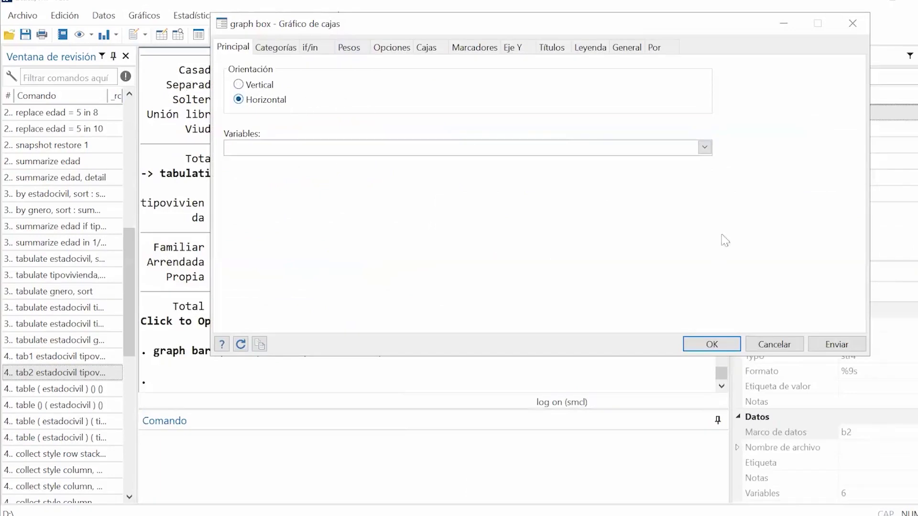
{"action": "left_click", "coordinate": [704, 147]}
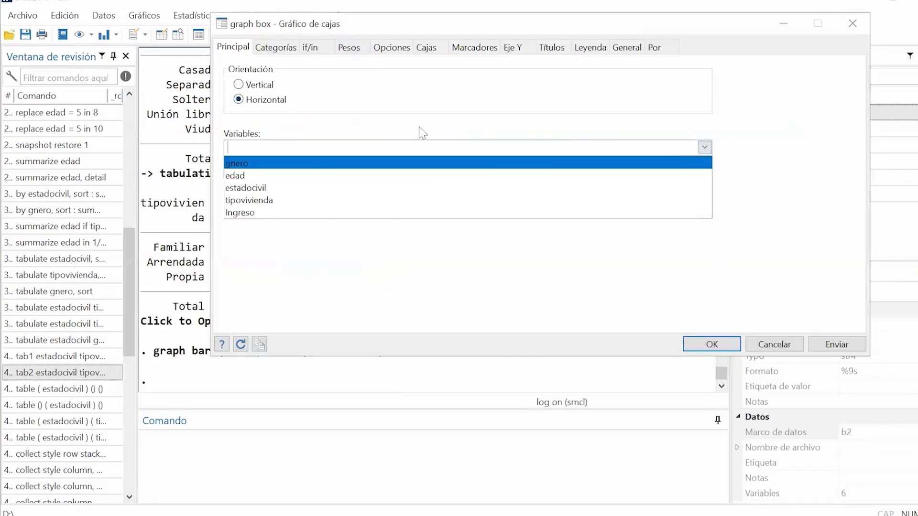
{"action": "left_click", "coordinate": [335, 175]}
{"action": "left_click", "coordinate": [351, 110]}
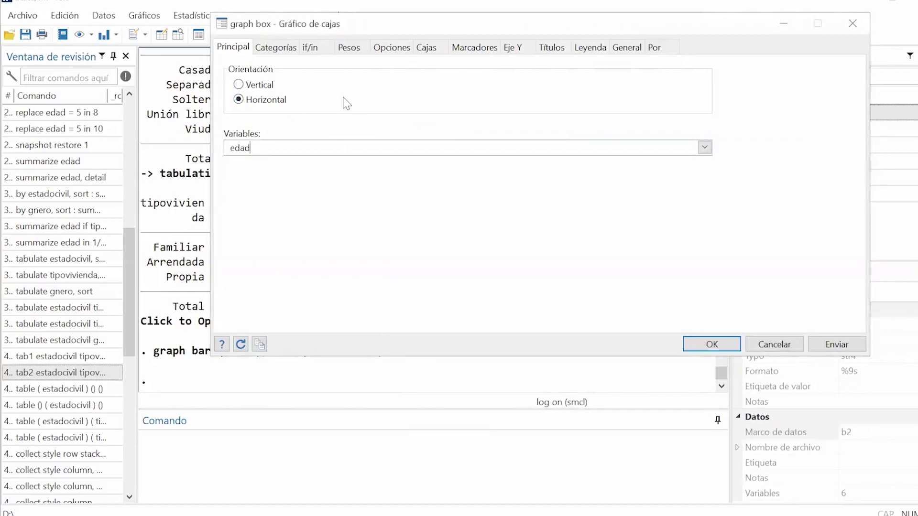
Step: Group the edad box plot by gnero, generate the graph, and close the graph window
{"action": "left_click", "coordinate": [271, 47]}
{"action": "left_click", "coordinate": [242, 71]}
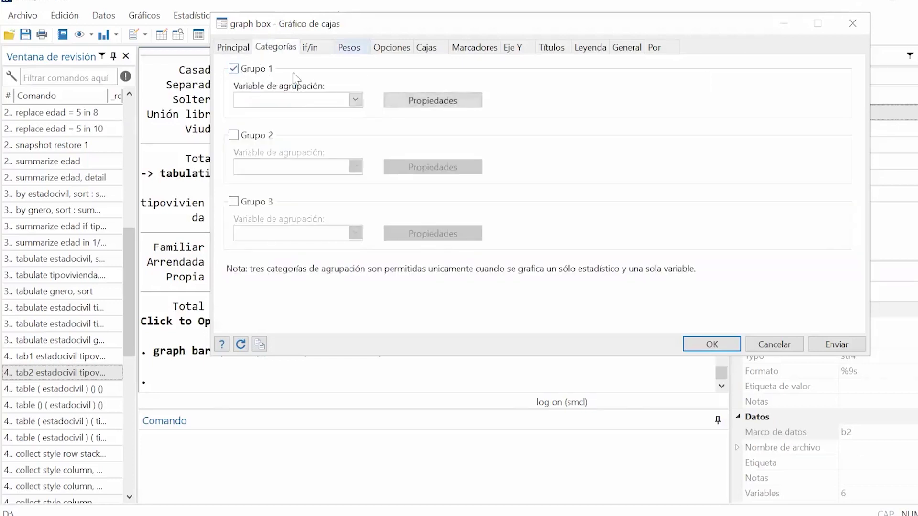
{"action": "left_click", "coordinate": [355, 100]}
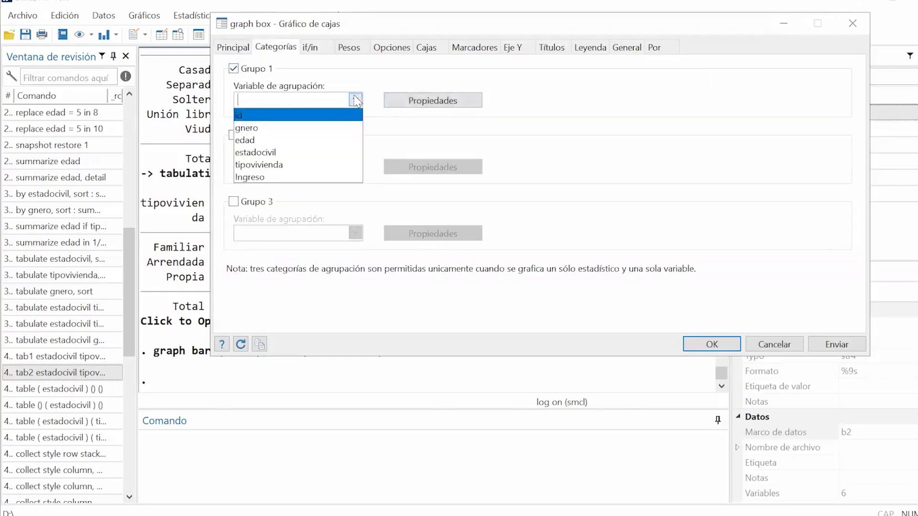
{"action": "left_click", "coordinate": [300, 138]}
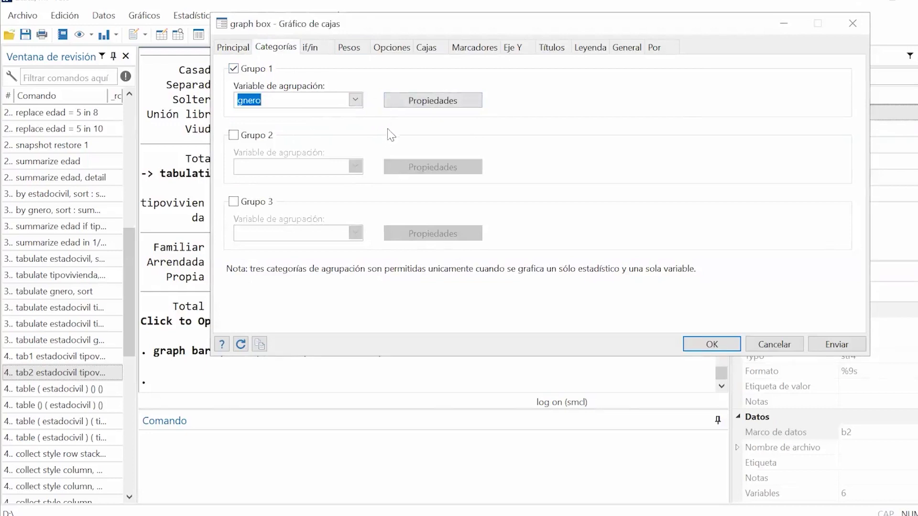
{"action": "left_click", "coordinate": [834, 341]}
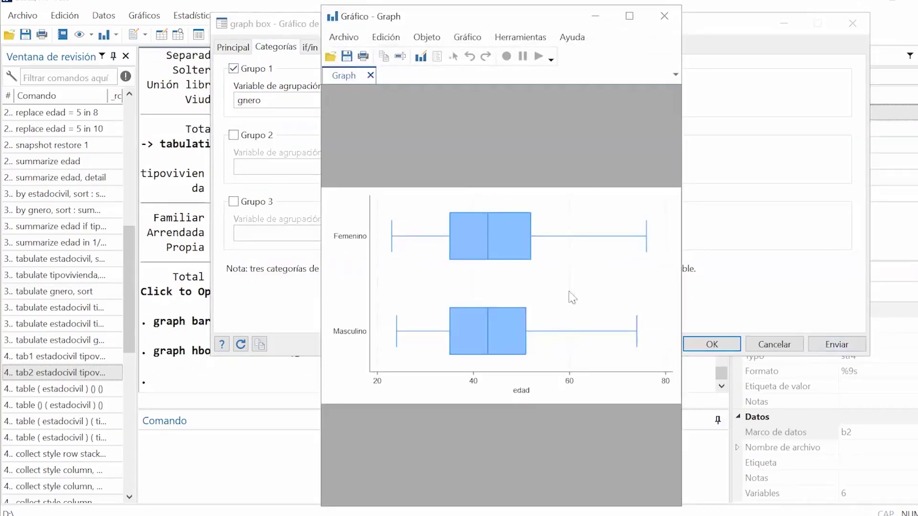
{"action": "left_click", "coordinate": [667, 24]}
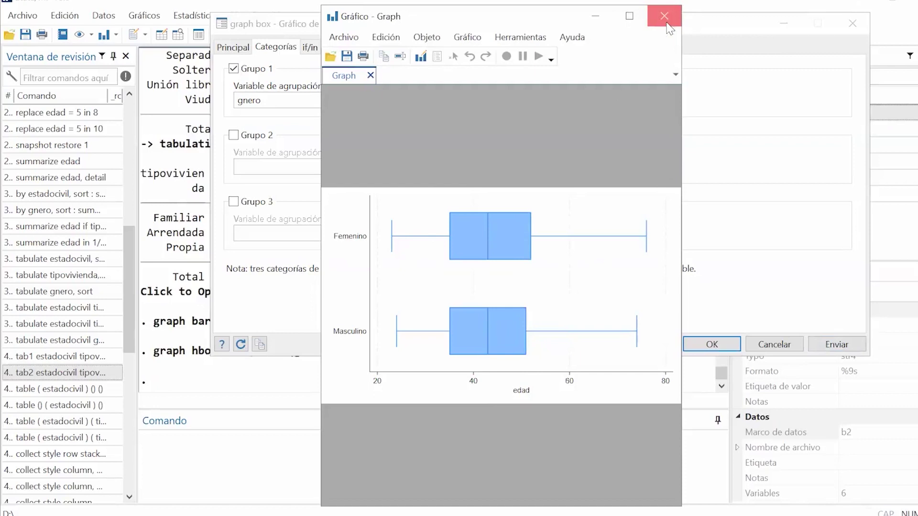
{"action": "left_click", "coordinate": [667, 24]}
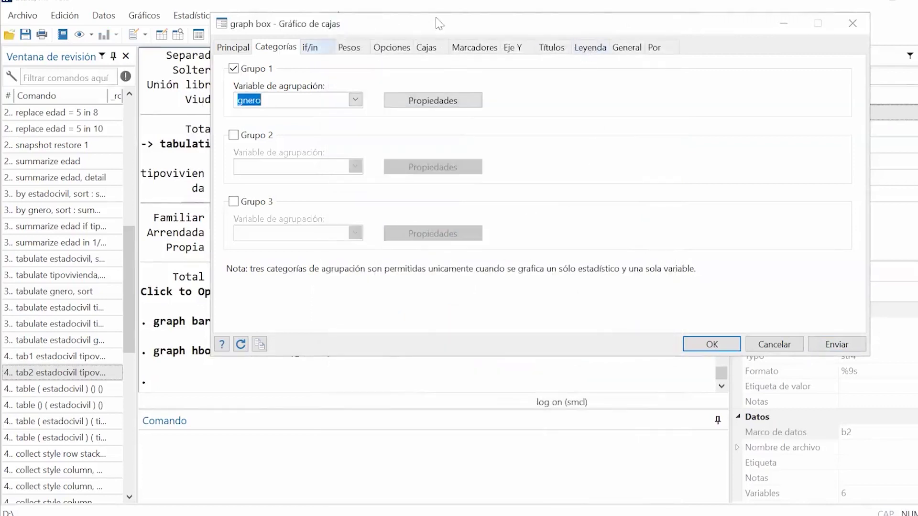
Step: Draw separate subgraphs of the box plot for each value of estadocivil, generate the graph, and maximise its window
{"action": "left_click", "coordinate": [668, 49]}
{"action": "left_click", "coordinate": [241, 72]}
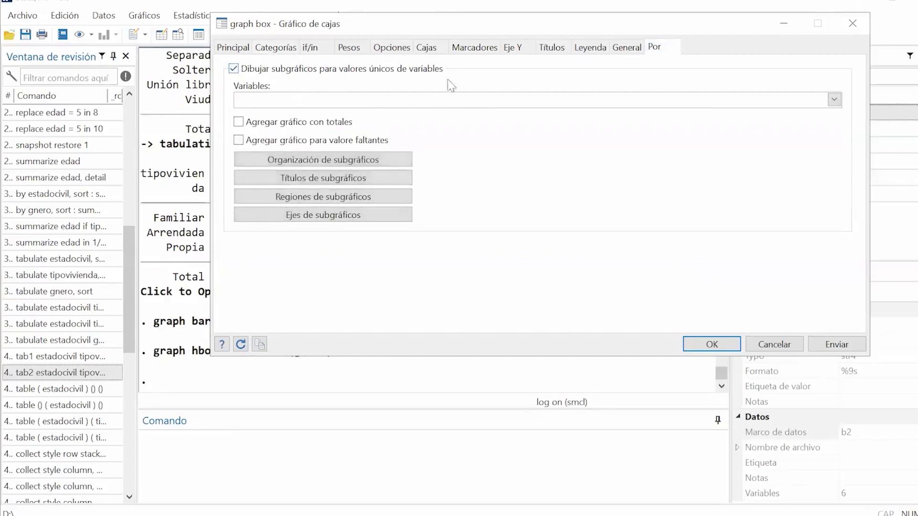
{"action": "left_click", "coordinate": [834, 99]}
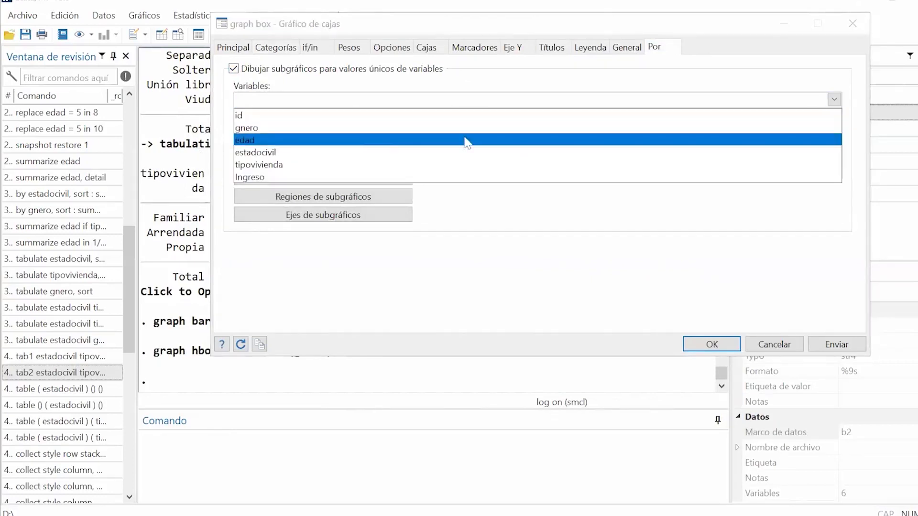
{"action": "left_click", "coordinate": [360, 152]}
{"action": "left_click", "coordinate": [486, 87]}
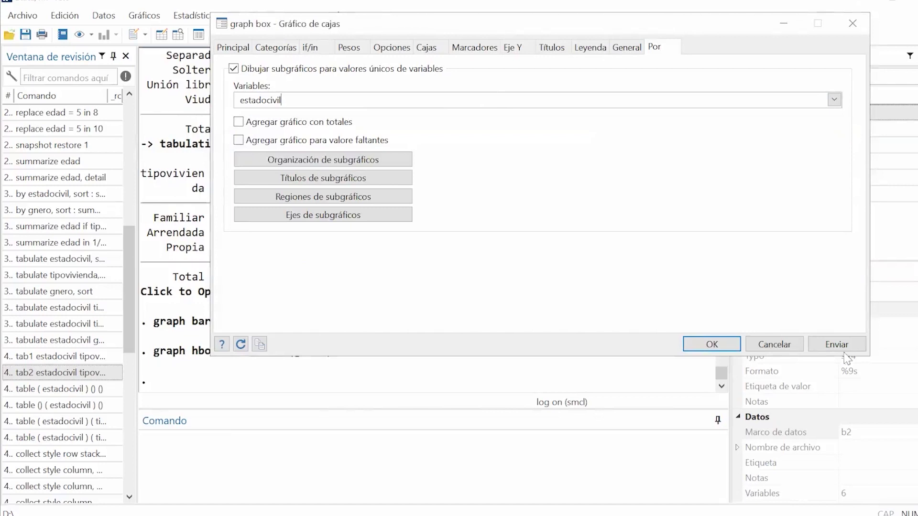
{"action": "left_click", "coordinate": [845, 350]}
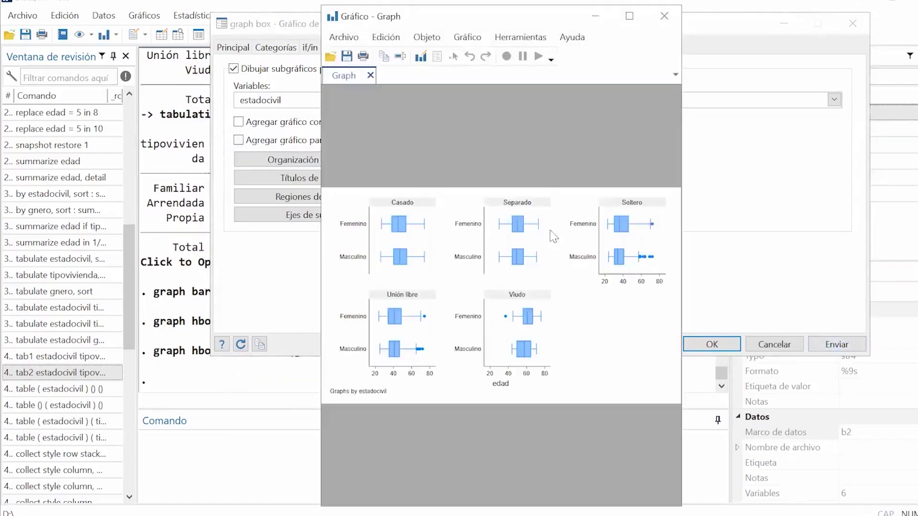
{"action": "left_click", "coordinate": [629, 15]}
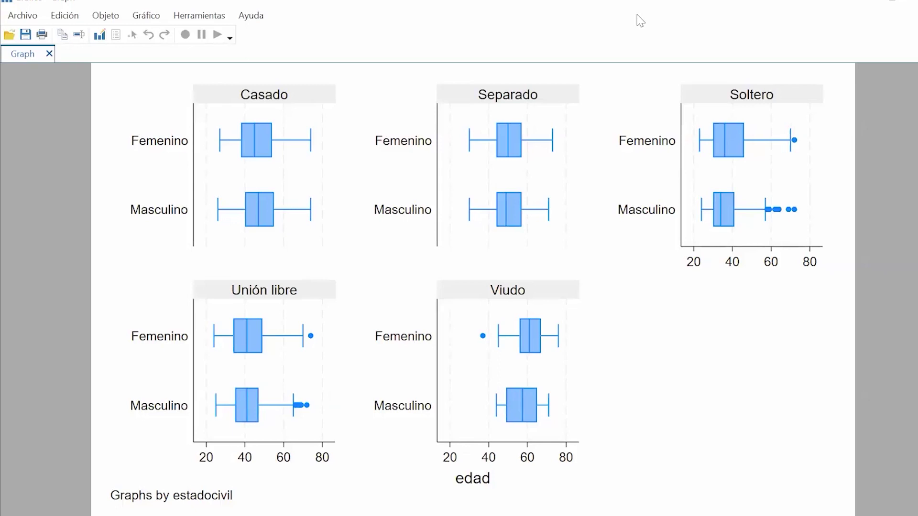
Step: Copy the box plot graph, paste it below the bar chart in the Word document Myfile, and minimise Word
{"action": "right_click", "coordinate": [142, 76]}
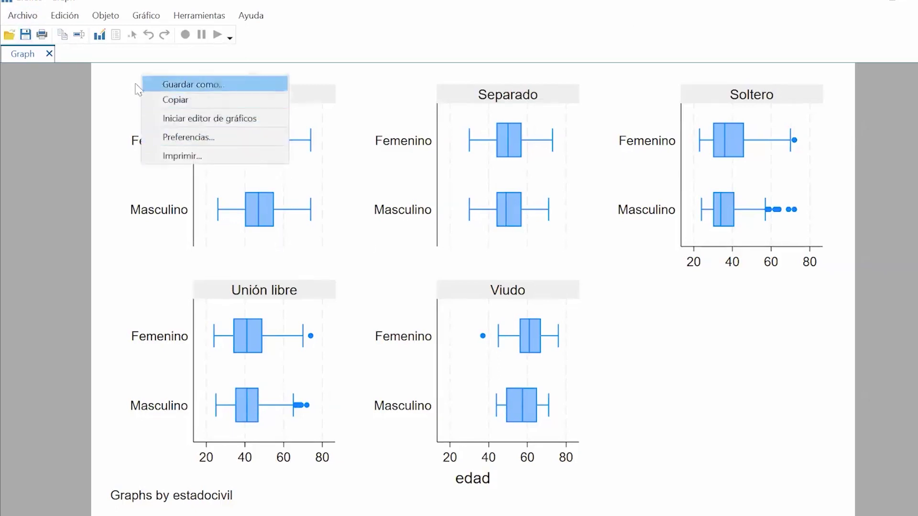
{"action": "left_click", "coordinate": [196, 100]}
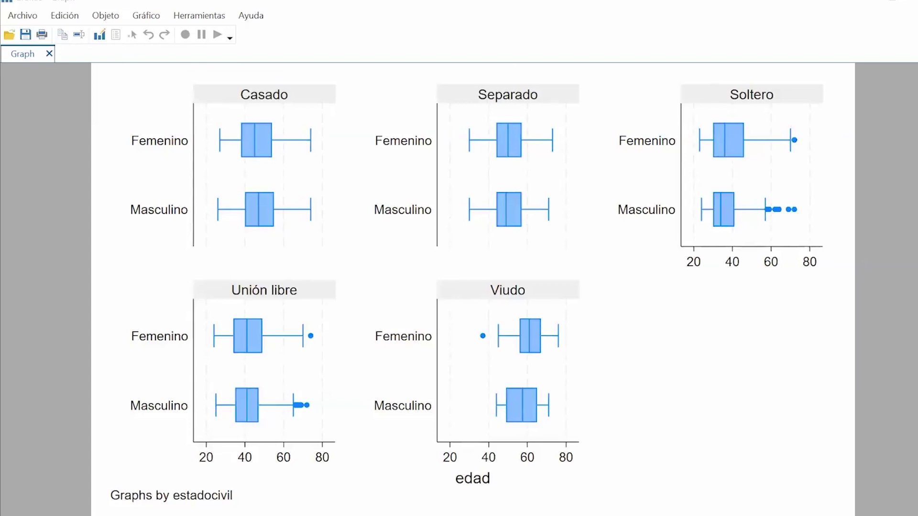
{"action": "key", "text": "alt+Tab"}
{"action": "scroll", "coordinate": [583, 334], "scroll_direction": "down", "scroll_amount": 5}
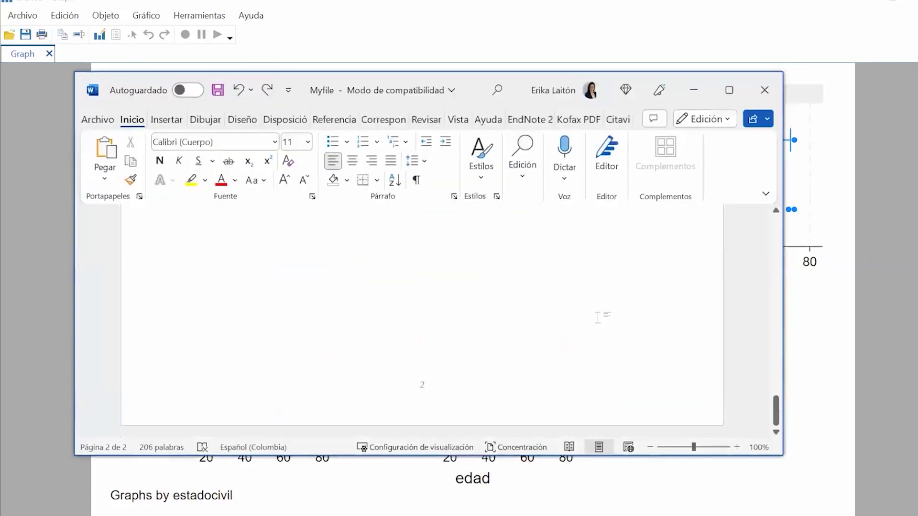
{"action": "scroll", "coordinate": [601, 352], "scroll_direction": "up", "scroll_amount": 3}
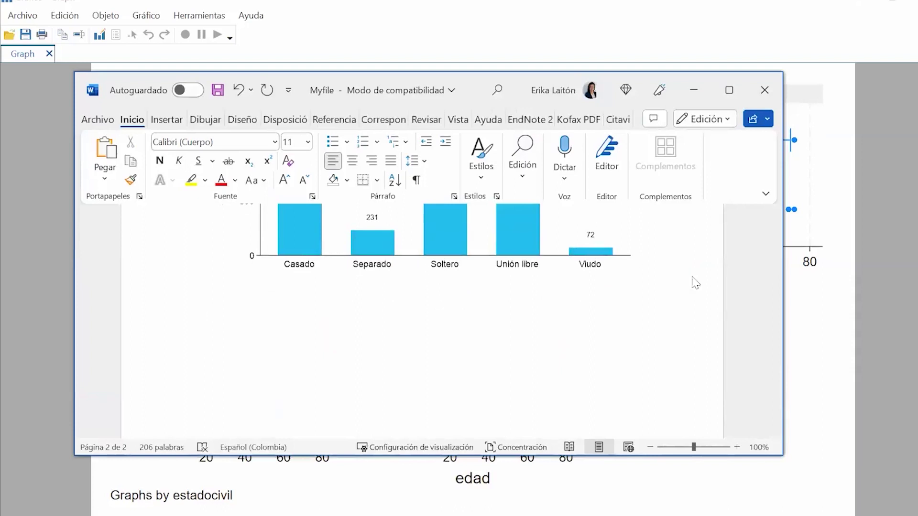
{"action": "key", "text": "ctrl+v"}
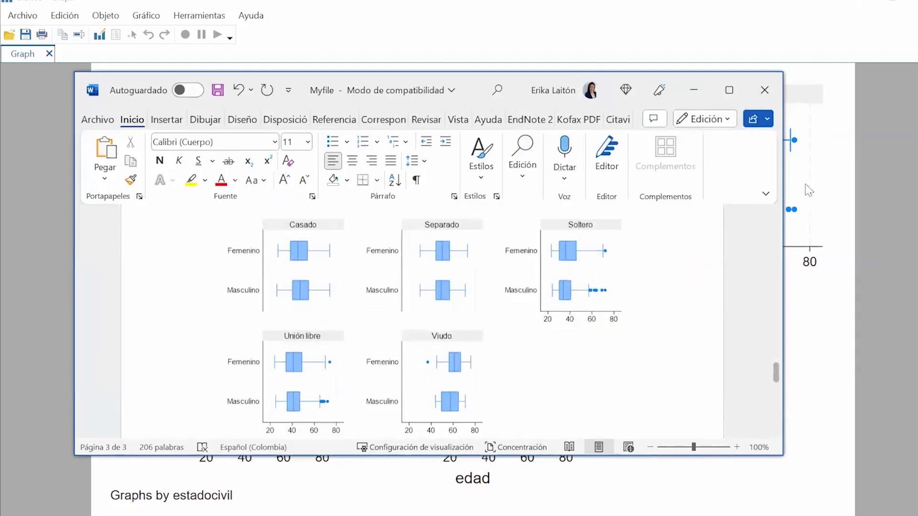
{"action": "left_click", "coordinate": [694, 89]}
Step: Save the box plot graph as an SVG file named cajas_uniminuto
{"action": "left_click", "coordinate": [23, 15]}
{"action": "left_click", "coordinate": [71, 98]}
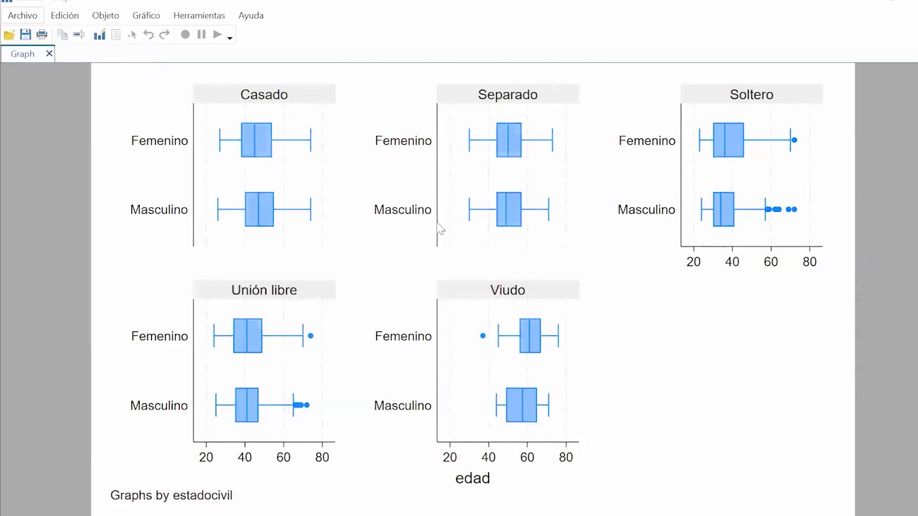
{"action": "key", "text": "ctrl+s"}
{"action": "left_click", "coordinate": [237, 320]}
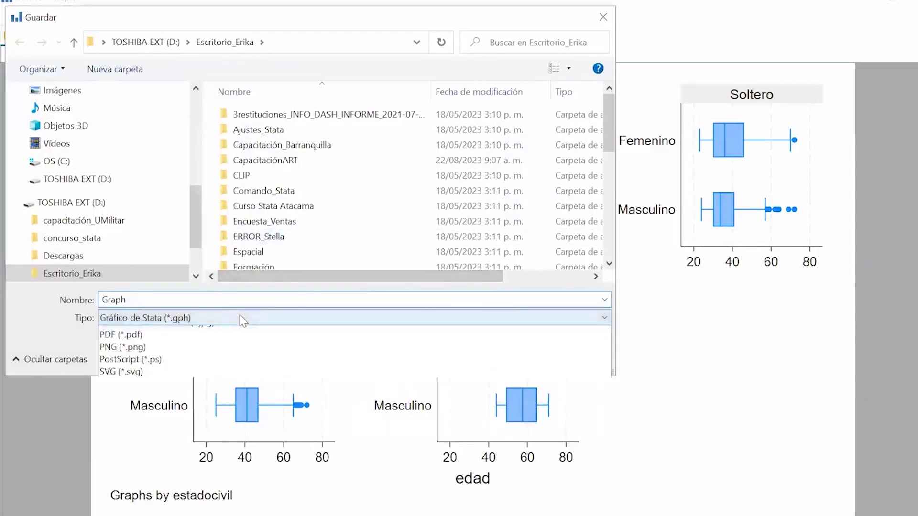
{"action": "left_click", "coordinate": [224, 443]}
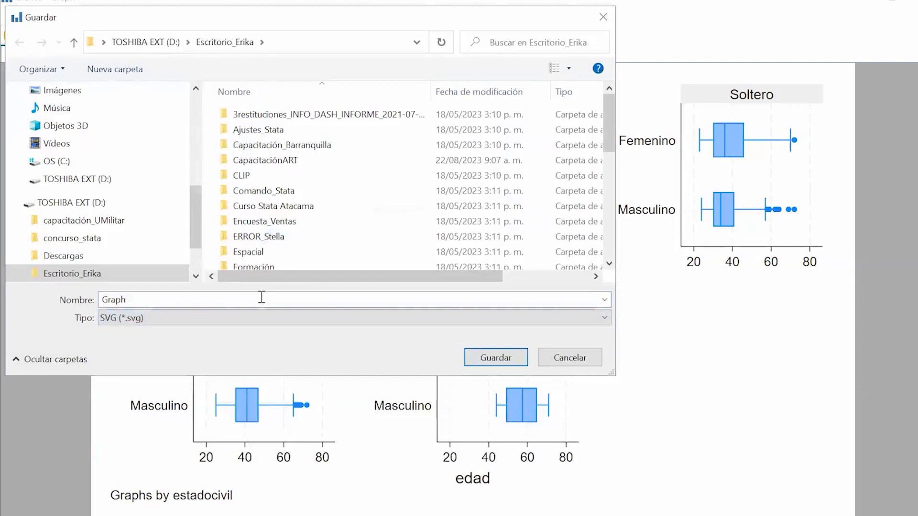
{"action": "left_click", "coordinate": [228, 295]}
{"action": "type", "text": "ca"}
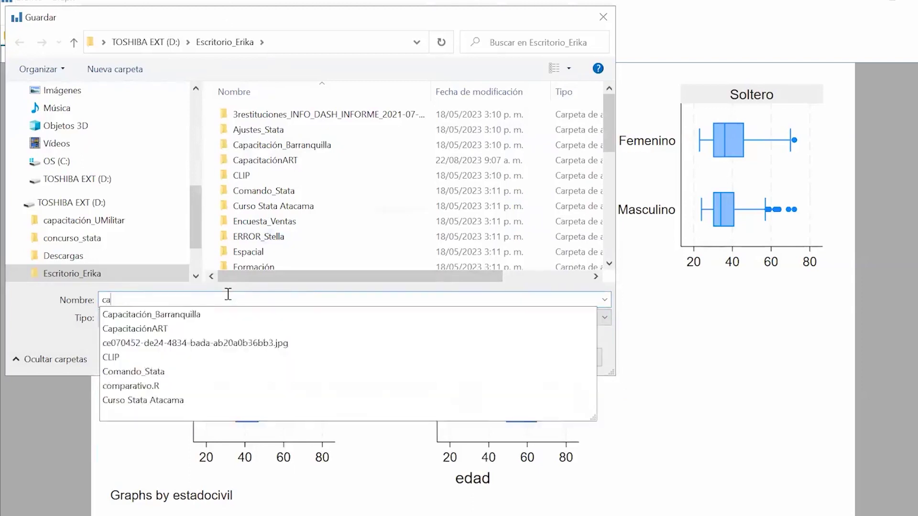
{"action": "type", "text": "jas_uniminuto"}
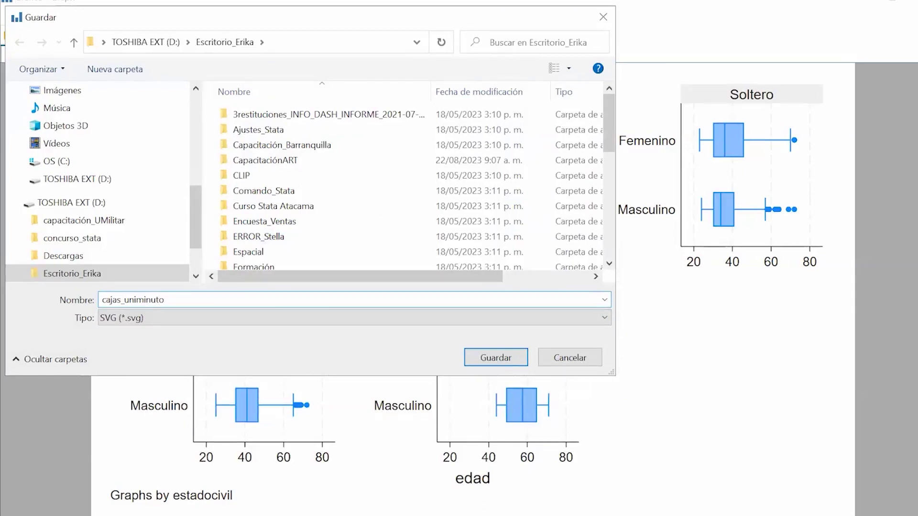
{"action": "key", "text": "Return"}
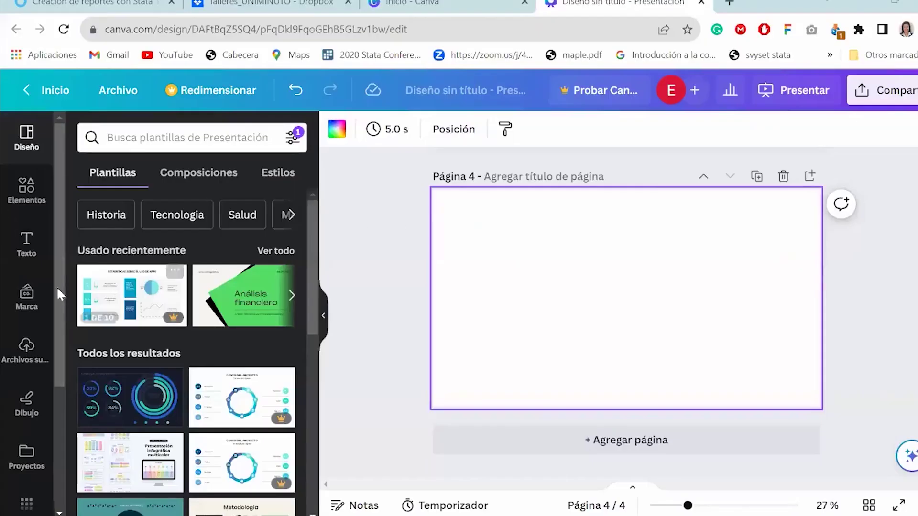
Step: In the Canva presentation, upload the file cajas_uniminuto from the desktop folder on drive D: for use on page 4
{"action": "left_click", "coordinate": [26, 341]}
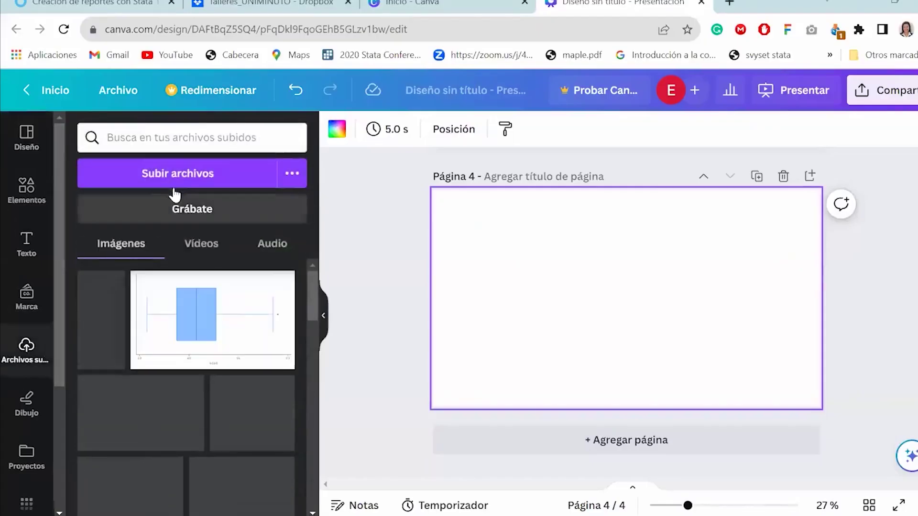
{"action": "left_click", "coordinate": [183, 175]}
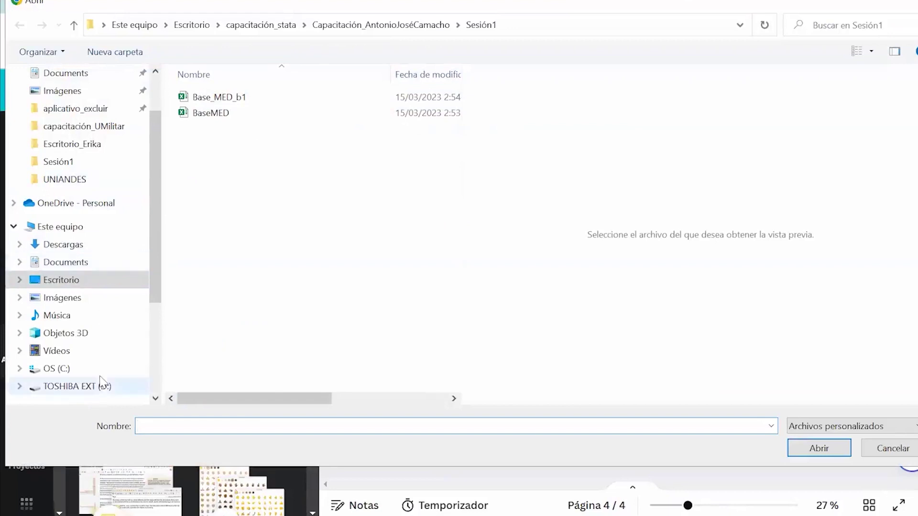
{"action": "left_click", "coordinate": [76, 386]}
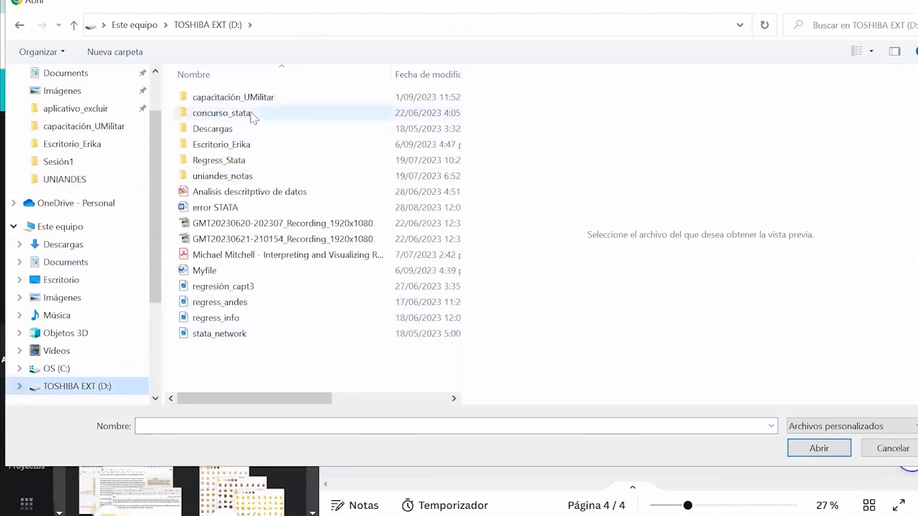
{"action": "double_click", "coordinate": [252, 145]}
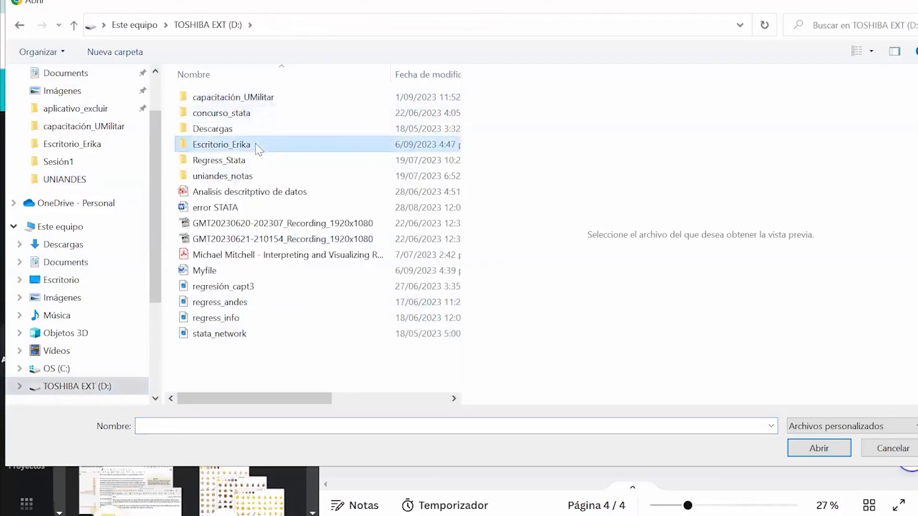
{"action": "scroll", "coordinate": [306, 288], "scroll_direction": "down", "scroll_amount": 12}
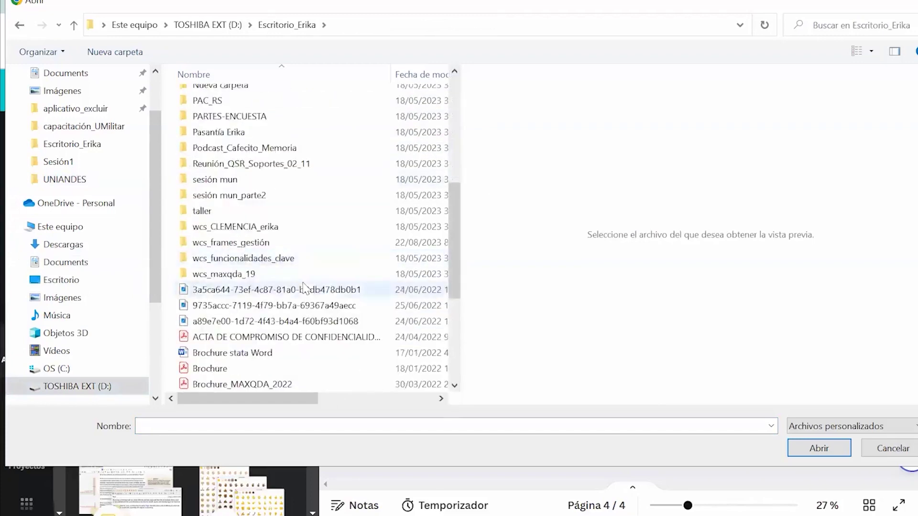
{"action": "left_click", "coordinate": [286, 195]}
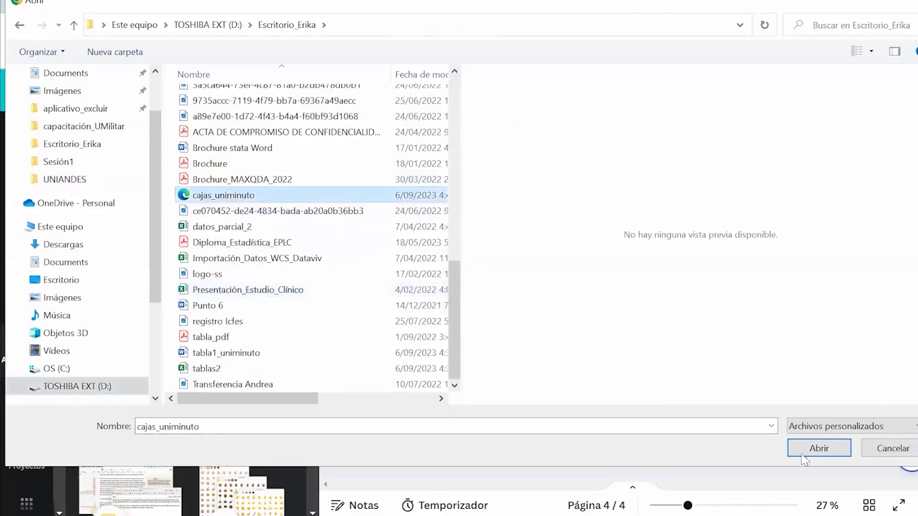
{"action": "left_click", "coordinate": [815, 448]}
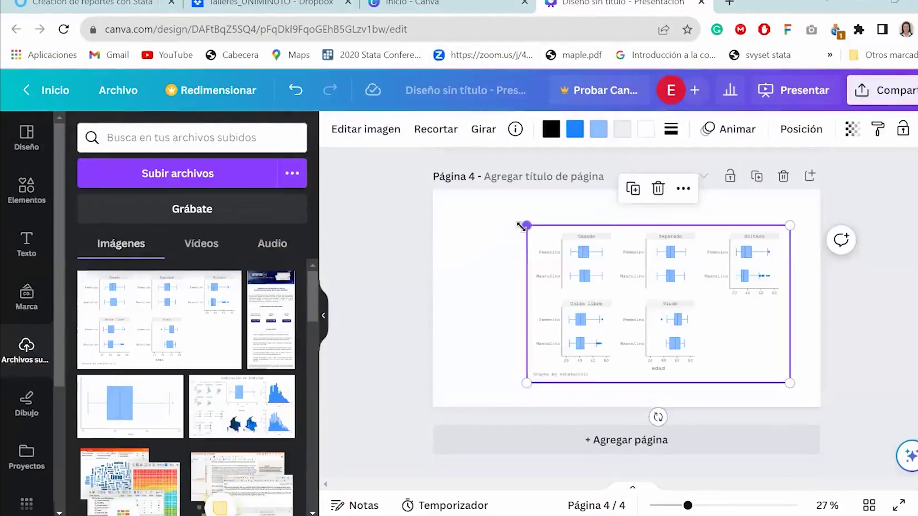
Step: Enlarge the box plot image on page 4 and move it so it nearly fills the page
{"action": "left_click_drag", "start_coordinate": [436, 241], "coordinate": [467, 191]}
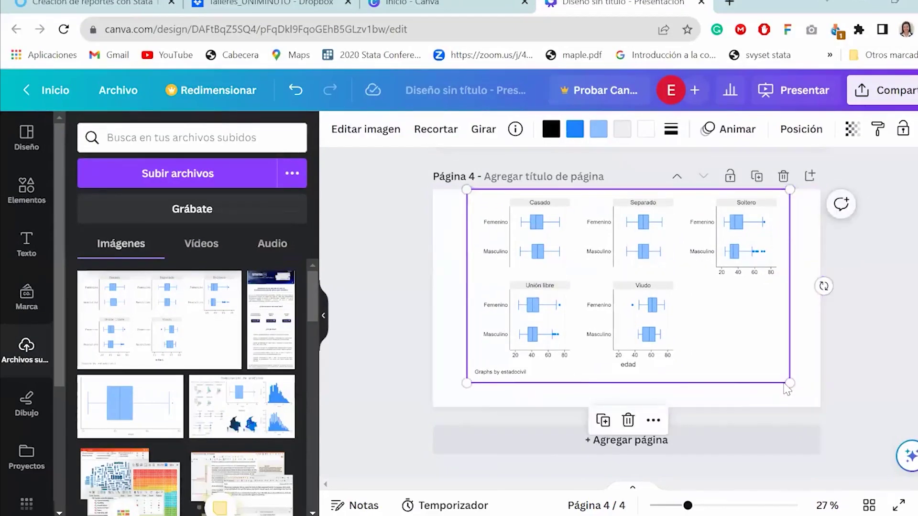
{"action": "left_click_drag", "start_coordinate": [786, 382], "coordinate": [807, 393]}
{"action": "left_click_drag", "start_coordinate": [717, 352], "coordinate": [697, 351]}
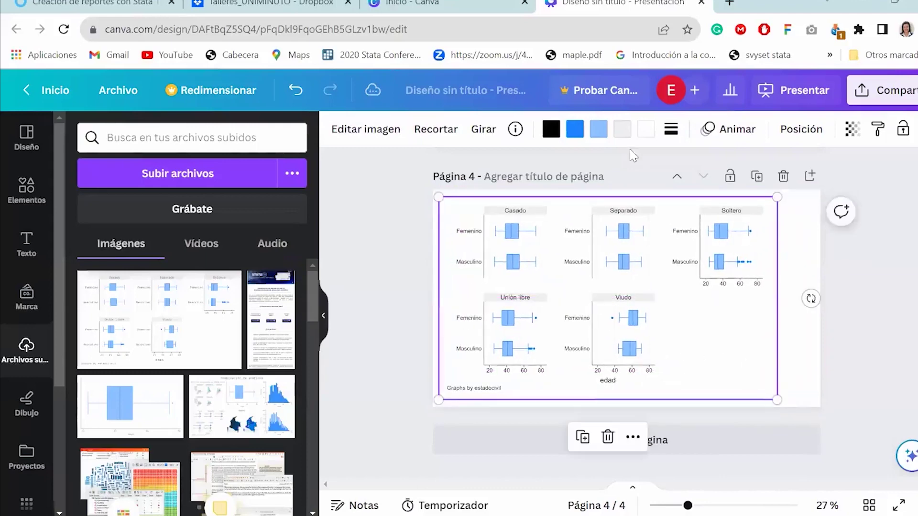
Step: Try recolouring the light blue boxes of the plot red, and restore the light blue colour
{"action": "left_click", "coordinate": [606, 137]}
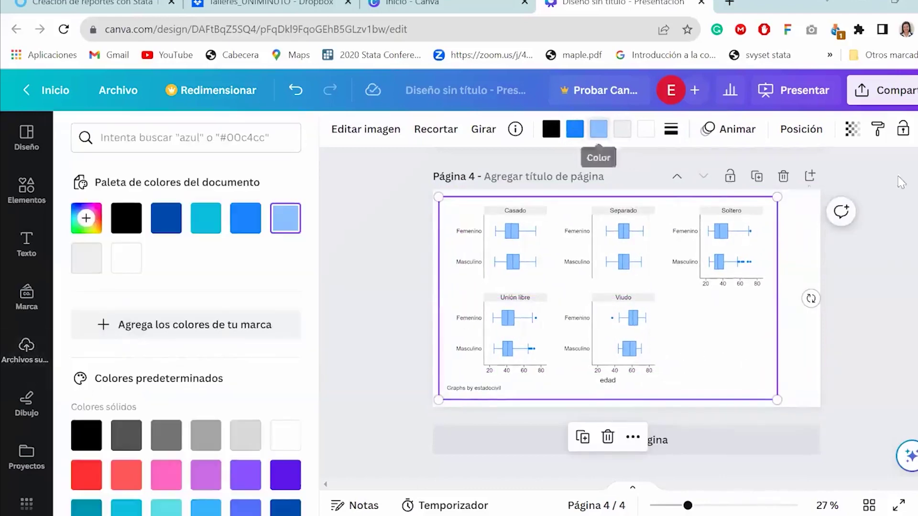
{"action": "left_click", "coordinate": [86, 487]}
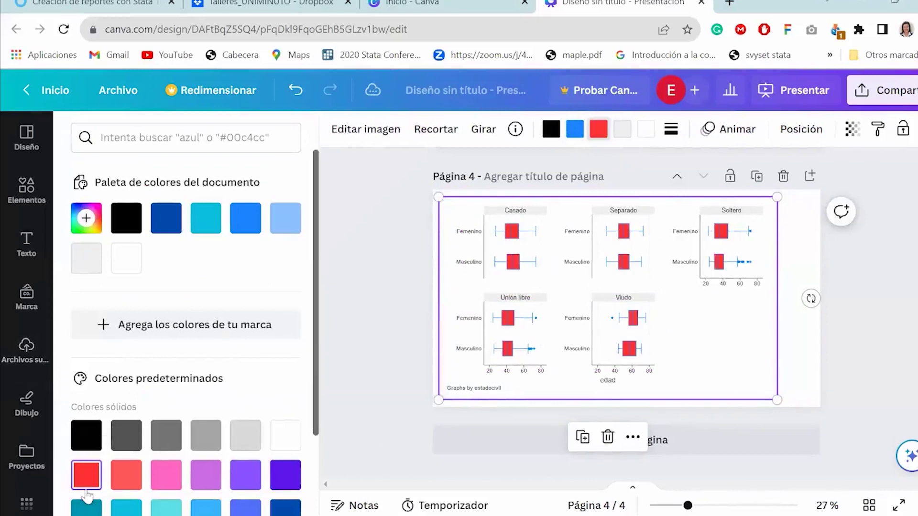
{"action": "left_click", "coordinate": [284, 225]}
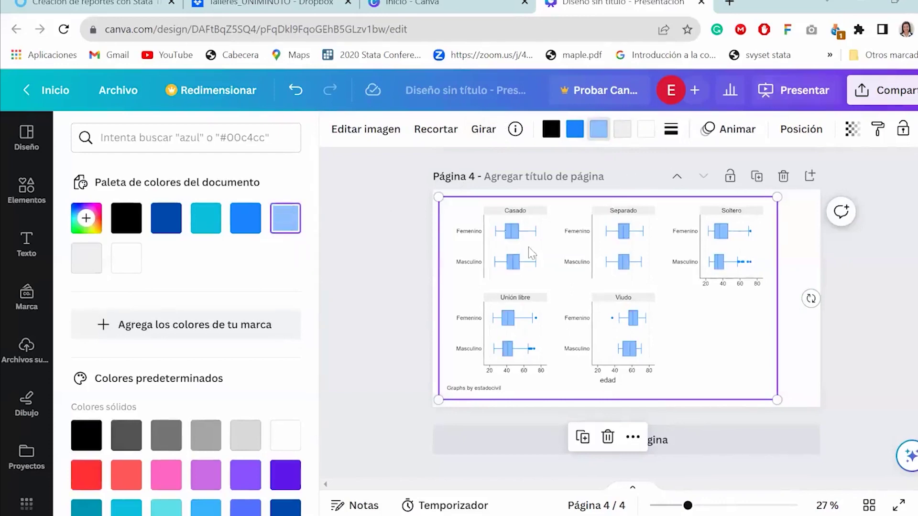
Step: Enlarge the box plot image on page 4 well beyond the page edges and reposition it
{"action": "left_click_drag", "start_coordinate": [777, 400], "coordinate": [915, 485]}
{"action": "left_click_drag", "start_coordinate": [439, 197], "coordinate": [354, 148]}
{"action": "key", "text": "ctrl+z"}
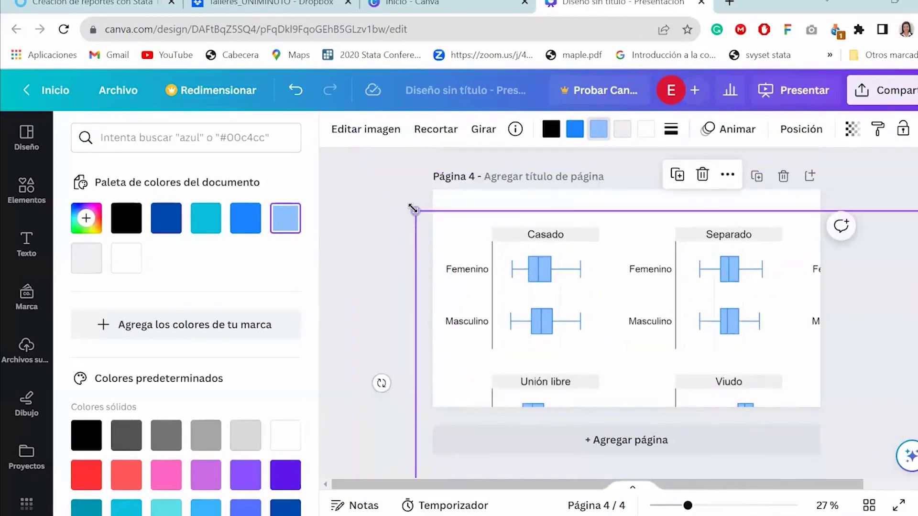
{"action": "key", "text": "ctrl+y"}
{"action": "key", "text": "ctrl+y"}
{"action": "key", "text": "ctrl+z"}
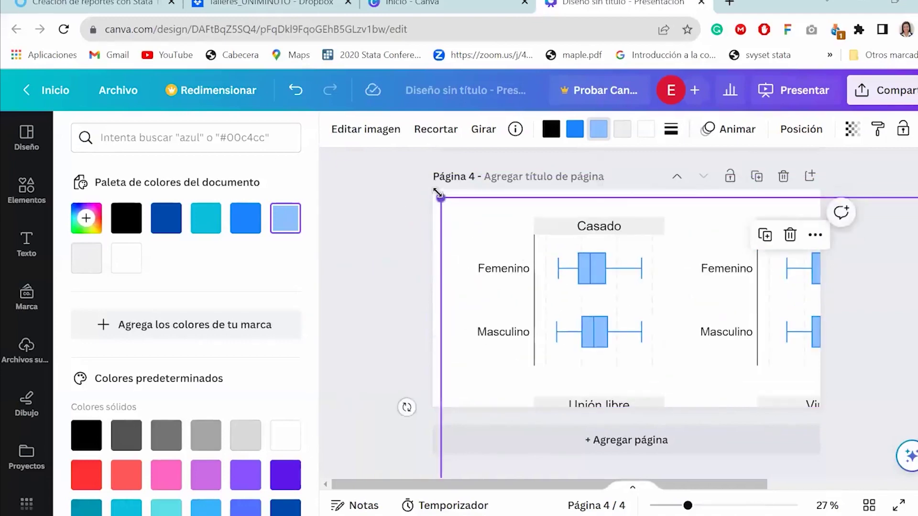
{"action": "key", "text": "ctrl+y"}
{"action": "key", "text": "ctrl+z"}
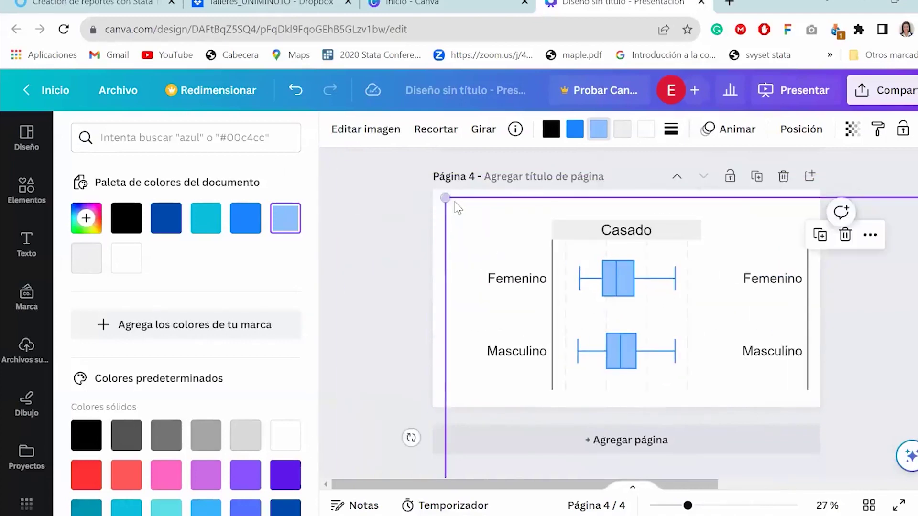
{"action": "left_click_drag", "start_coordinate": [441, 197], "coordinate": [337, 162]}
{"action": "key", "text": "ctrl+z"}
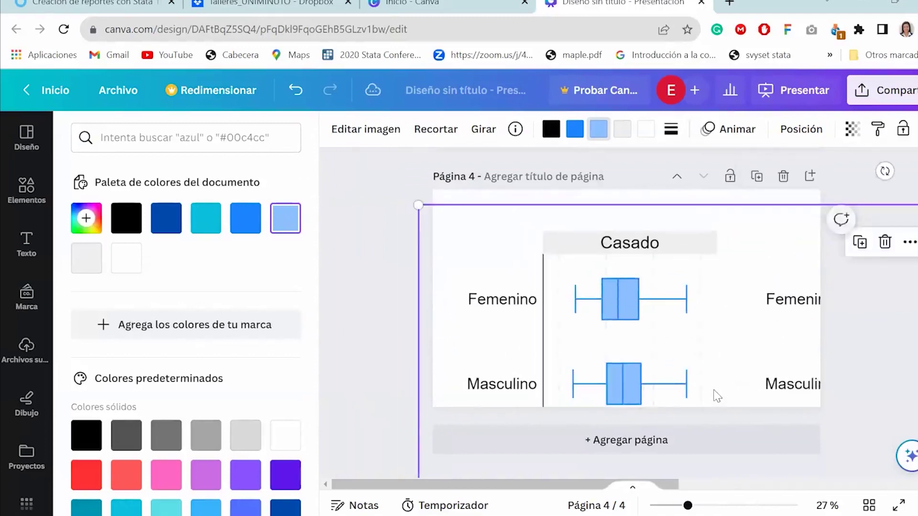
{"action": "key", "text": "ctrl+z"}
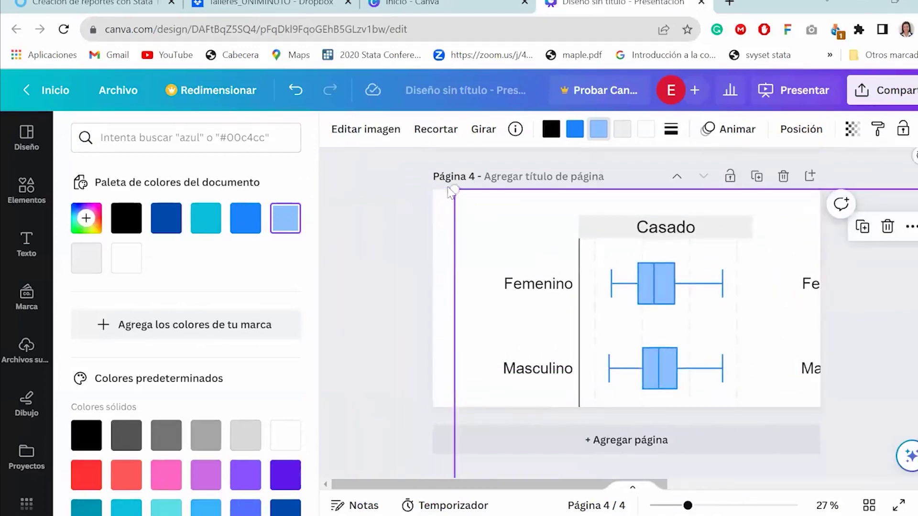
Step: Scale down the oversized box plot image and delete it from page 4
{"action": "left_click_drag", "start_coordinate": [455, 190], "coordinate": [713, 348]}
{"action": "key", "text": "ctrl+z"}
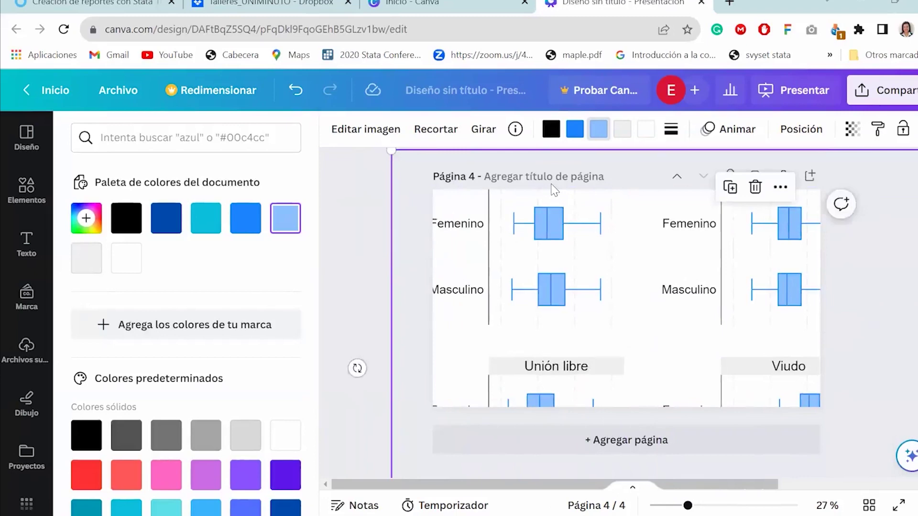
{"action": "left_click", "coordinate": [574, 205]}
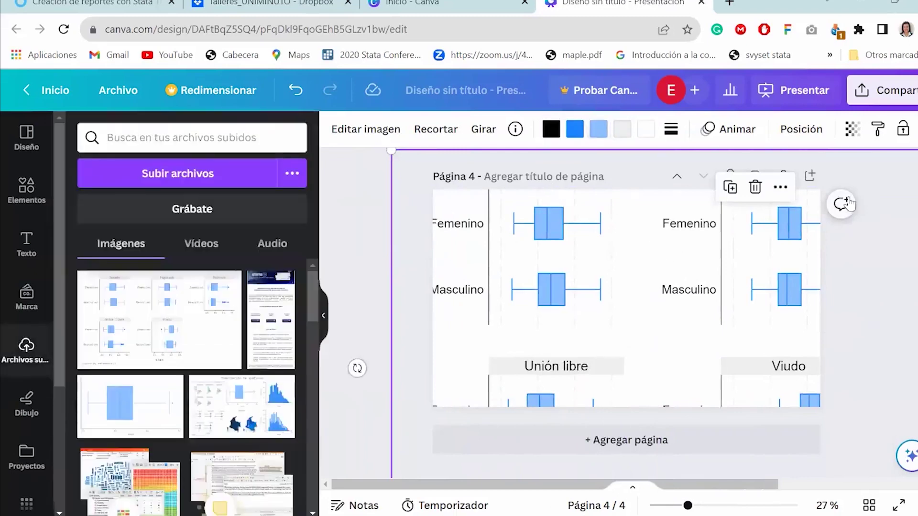
{"action": "key", "text": "Delete"}
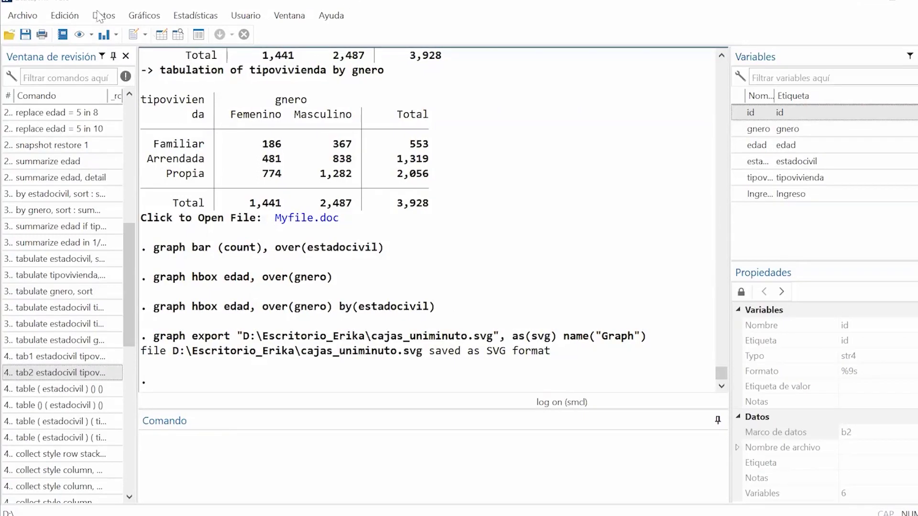
Step: Switch to Stata and check in the data frame manager which frames contain unsaved data
{"action": "left_click", "coordinate": [22, 15]}
{"action": "mouse_move", "coordinate": [290, 15]}
{"action": "left_click", "coordinate": [662, 228]}
{"action": "left_click", "coordinate": [108, 18]}
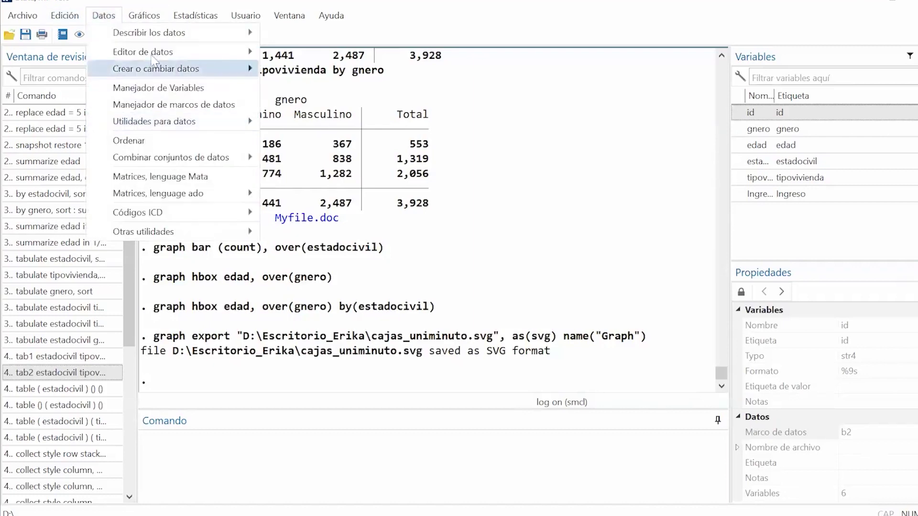
{"action": "left_click", "coordinate": [168, 105]}
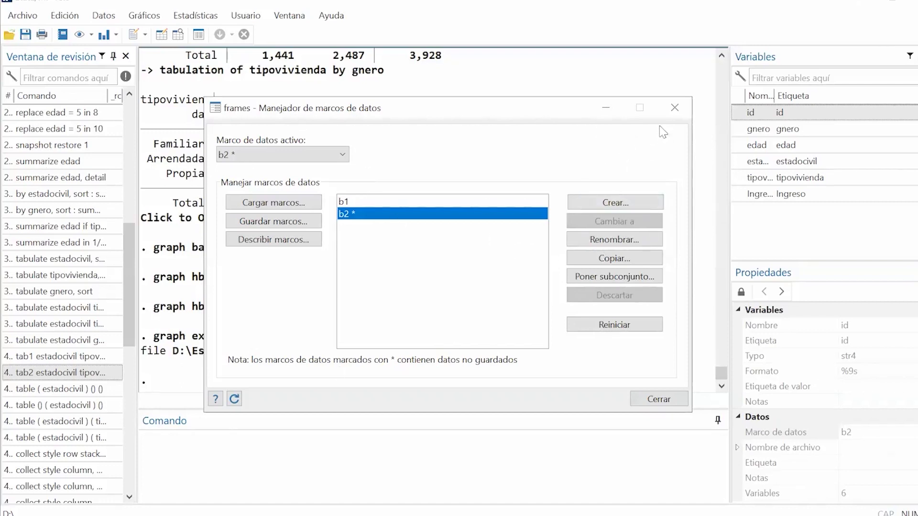
{"action": "left_click", "coordinate": [674, 108]}
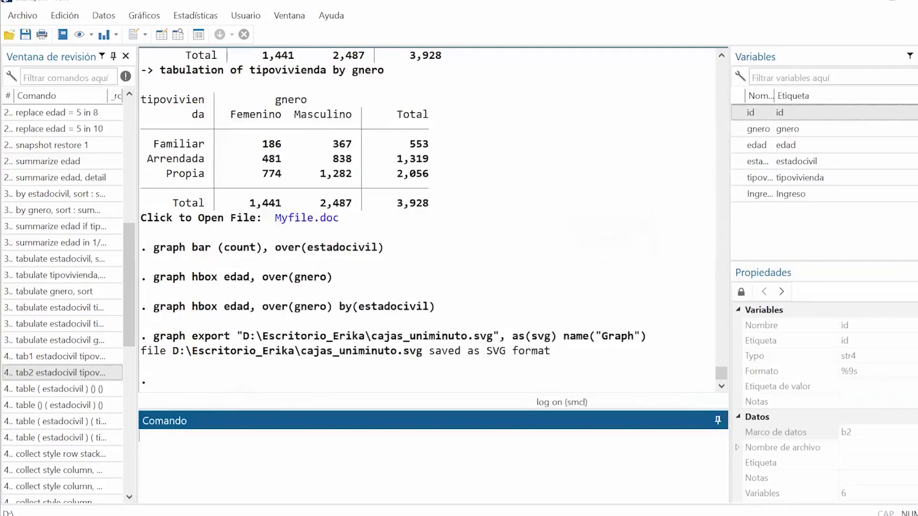
Step: Save the dataset of frame b2 as sesión2_uniminuto in Stata data format (.dta), in the desktop folder on drive D:
{"action": "left_click", "coordinate": [31, 18]}
{"action": "left_click", "coordinate": [98, 78]}
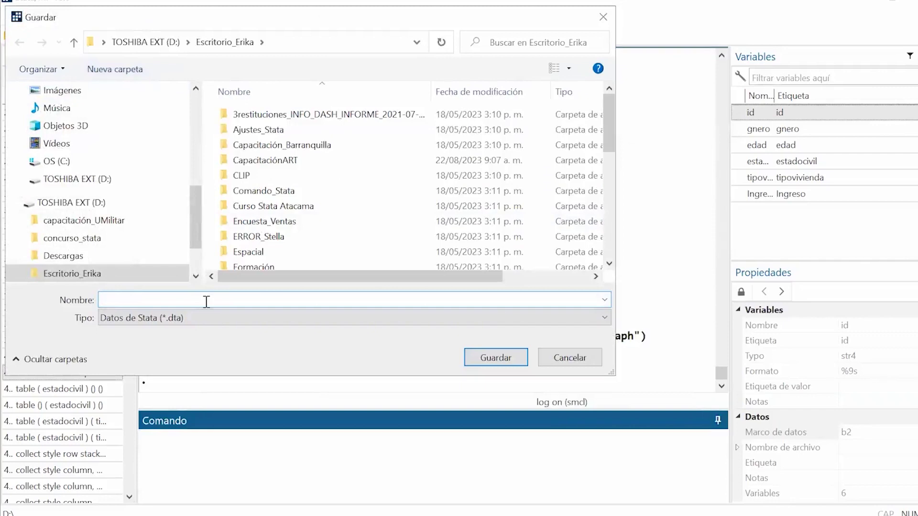
{"action": "type", "text": "sesi"}
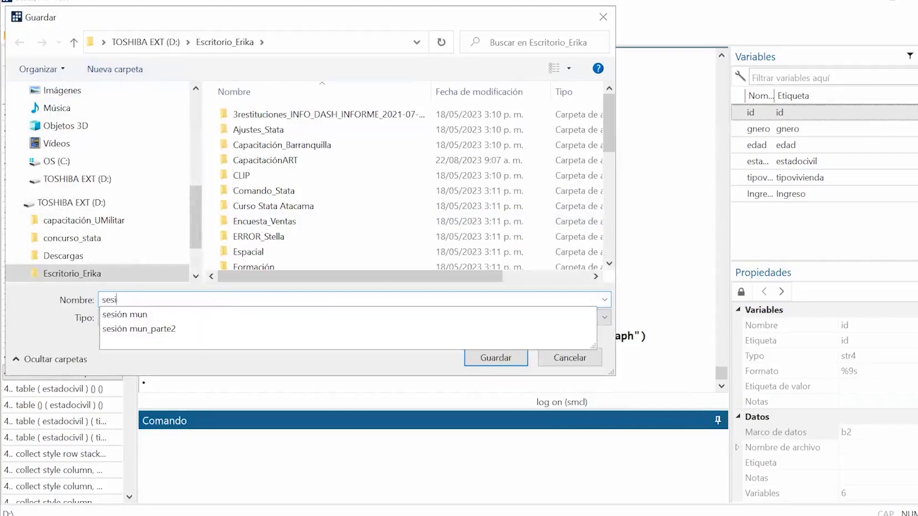
{"action": "type", "text": "ón2_uniminuto"}
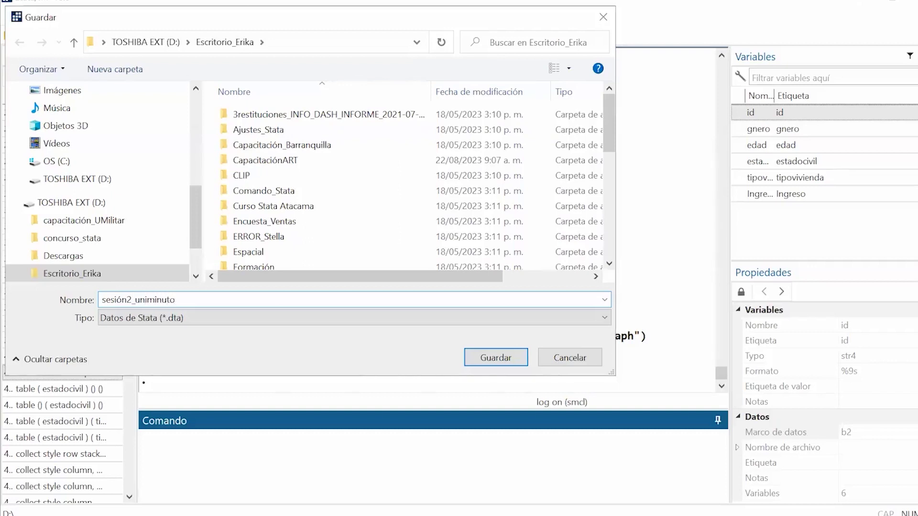
{"action": "key", "text": "Return"}
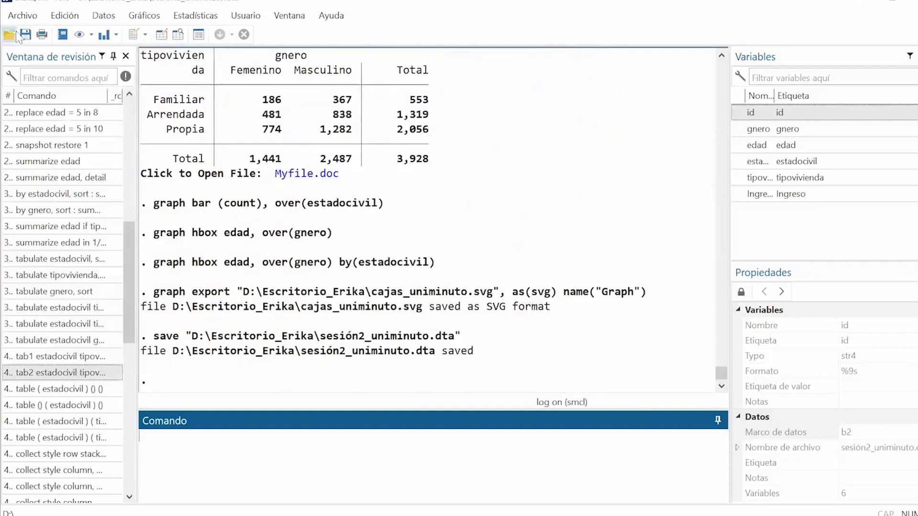
Step: Make b1 the active data frame in the data frame manager and close the manager
{"action": "left_click", "coordinate": [103, 15]}
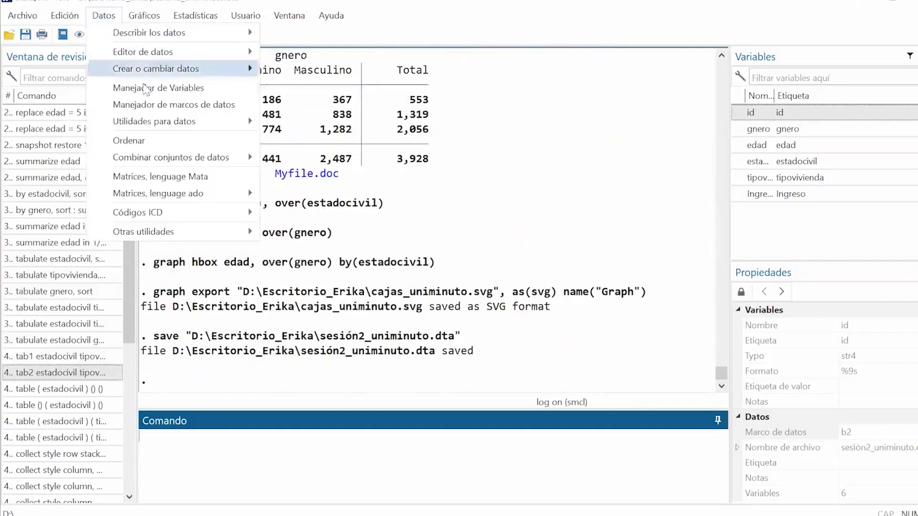
{"action": "left_click", "coordinate": [147, 111]}
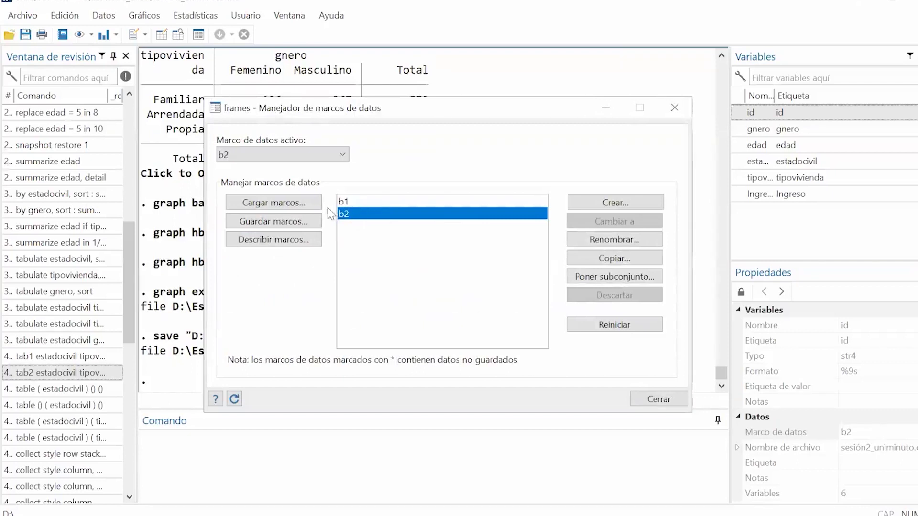
{"action": "left_click", "coordinate": [522, 201]}
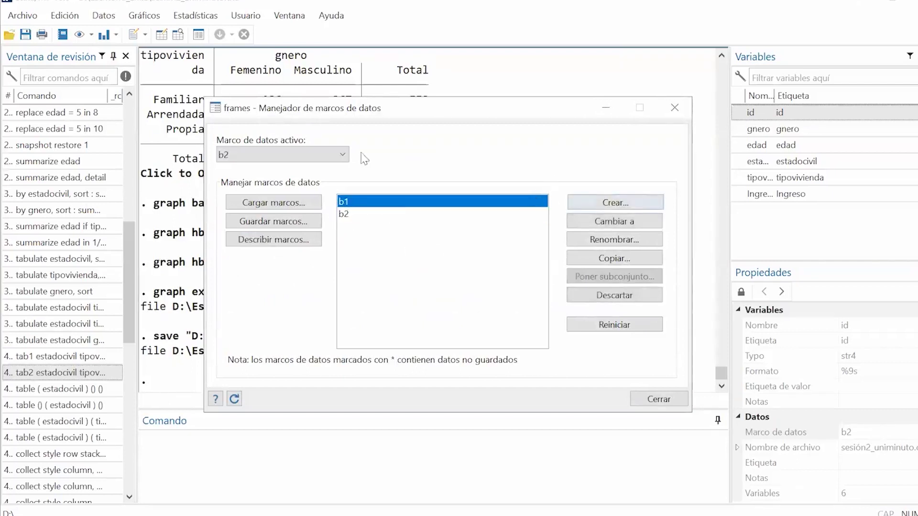
{"action": "left_click_drag", "start_coordinate": [328, 106], "coordinate": [293, 85]}
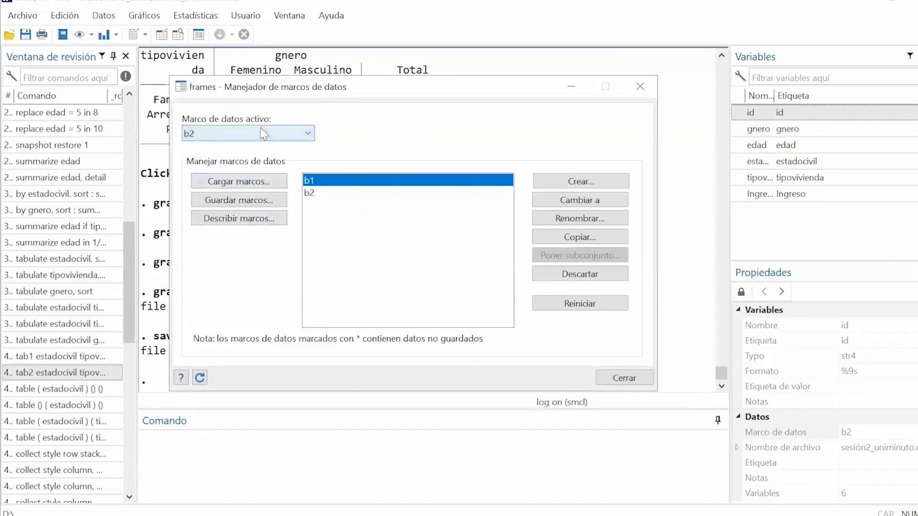
{"action": "left_click", "coordinate": [283, 136]}
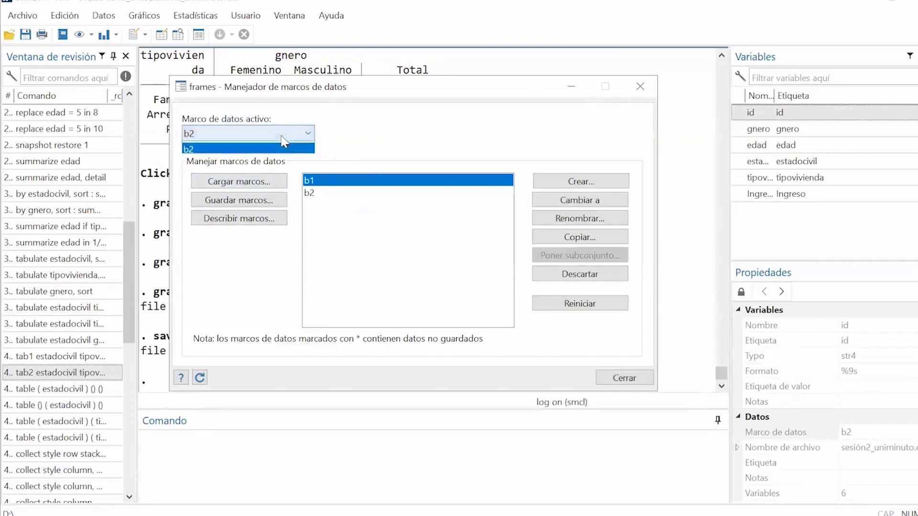
{"action": "left_click", "coordinate": [241, 145]}
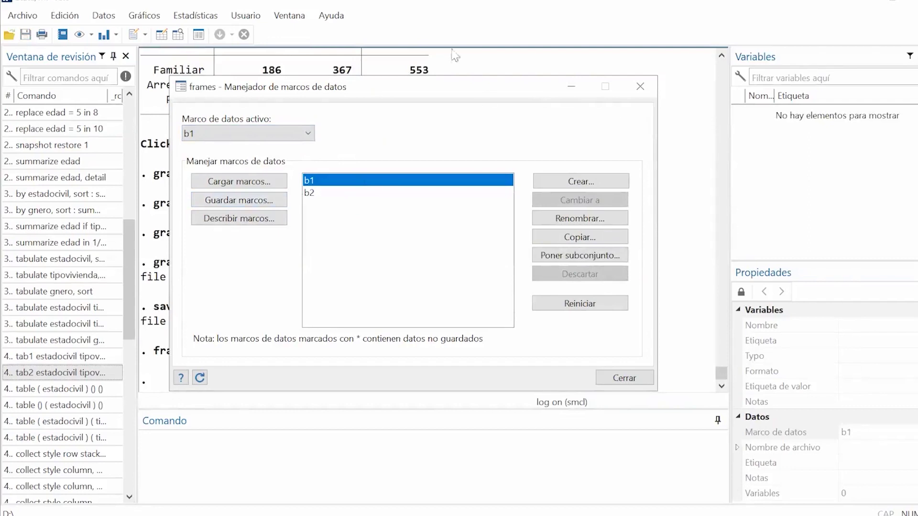
{"action": "left_click_drag", "start_coordinate": [435, 97], "coordinate": [430, 134]}
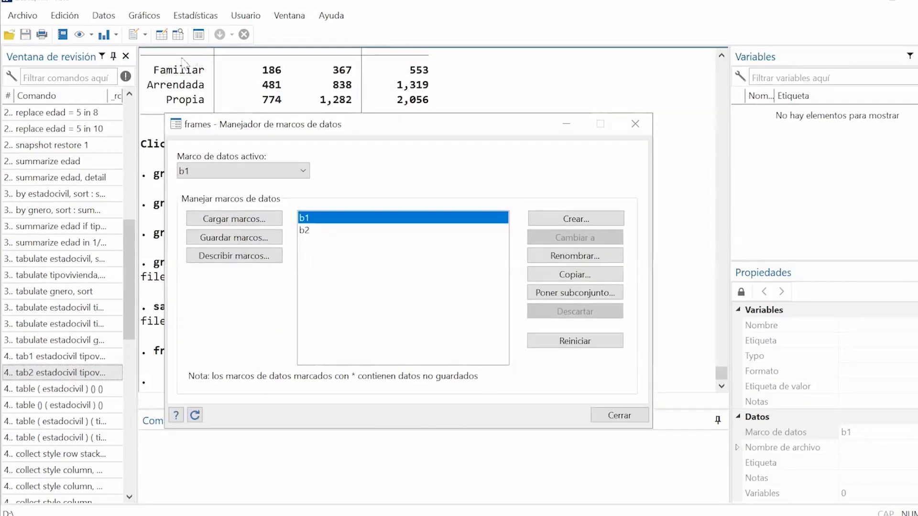
{"action": "left_click", "coordinate": [635, 124]}
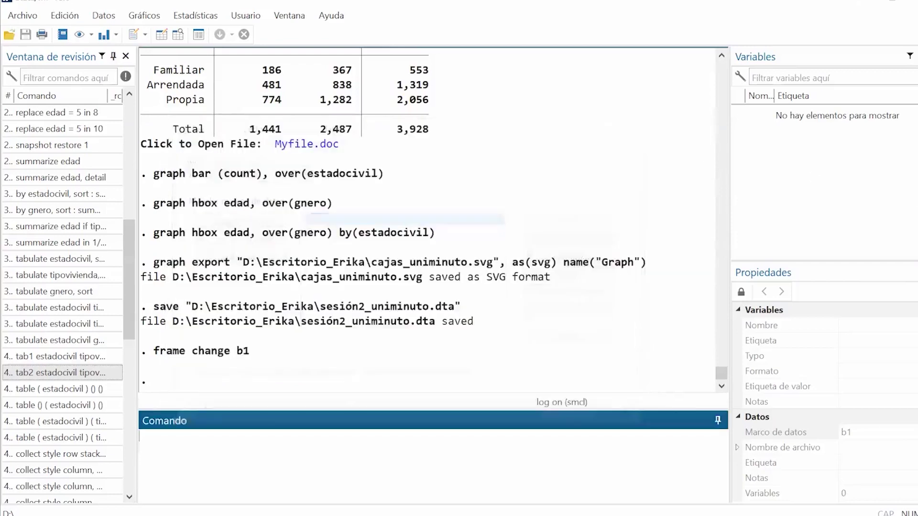
Step: Open the dataset base_etiquetas_taller.dta from the Downloads folder in frame b1, and widen the variable list and its name column
{"action": "left_click", "coordinate": [27, 18]}
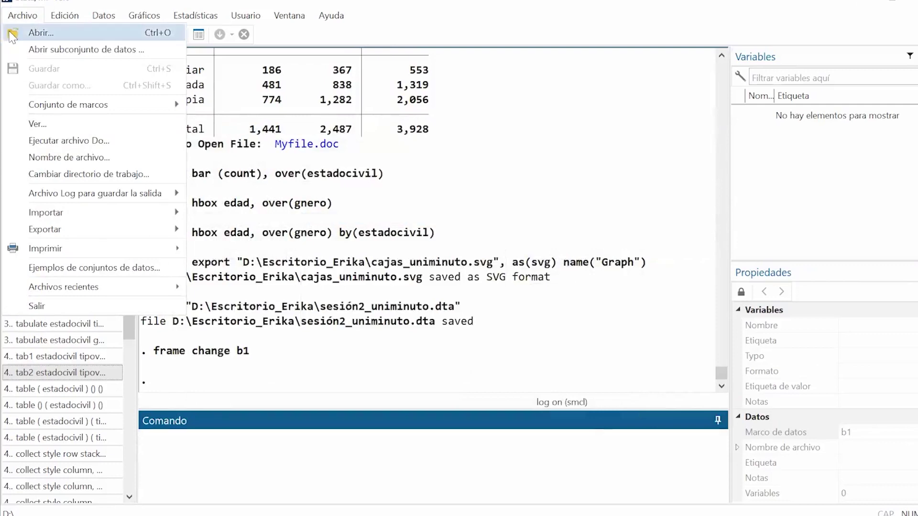
{"action": "left_click", "coordinate": [98, 35]}
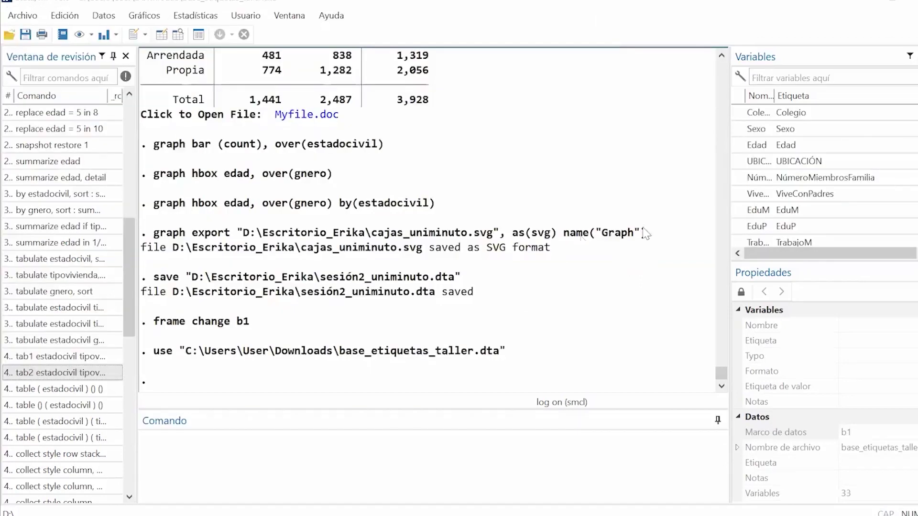
{"action": "left_click_drag", "start_coordinate": [732, 244], "coordinate": [644, 253]}
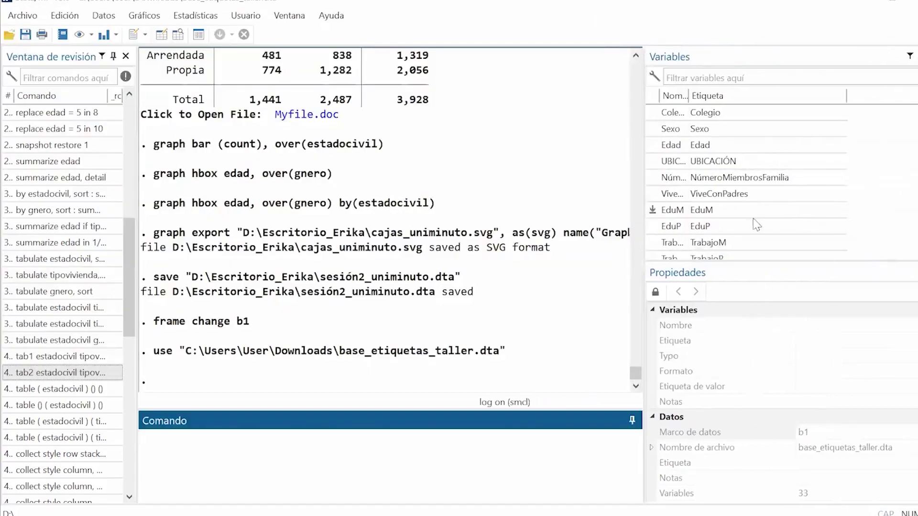
{"action": "left_click_drag", "start_coordinate": [687, 93], "coordinate": [728, 92]}
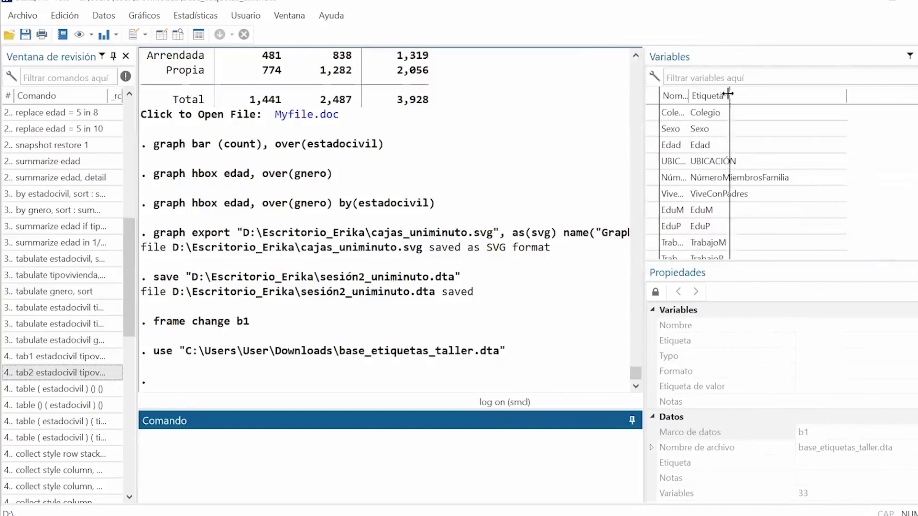
{"action": "scroll", "coordinate": [849, 403], "scroll_direction": "down", "scroll_amount": 2}
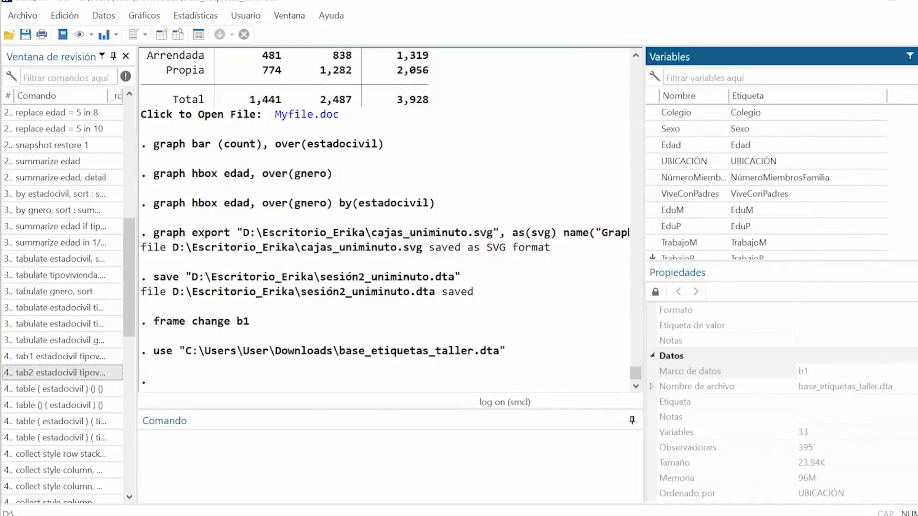
Step: Switch the active data frame to b2 and back to b1, and close the data frame manager
{"action": "left_click", "coordinate": [104, 16]}
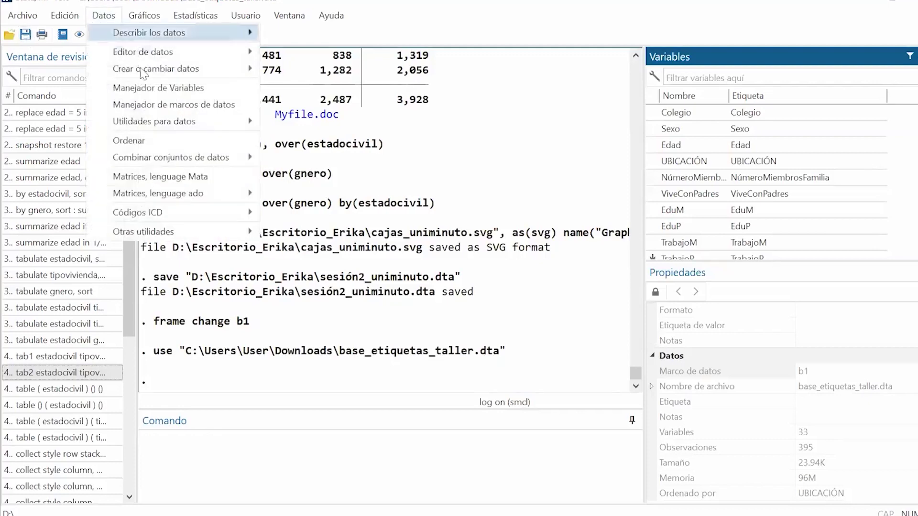
{"action": "mouse_move", "coordinate": [179, 126]}
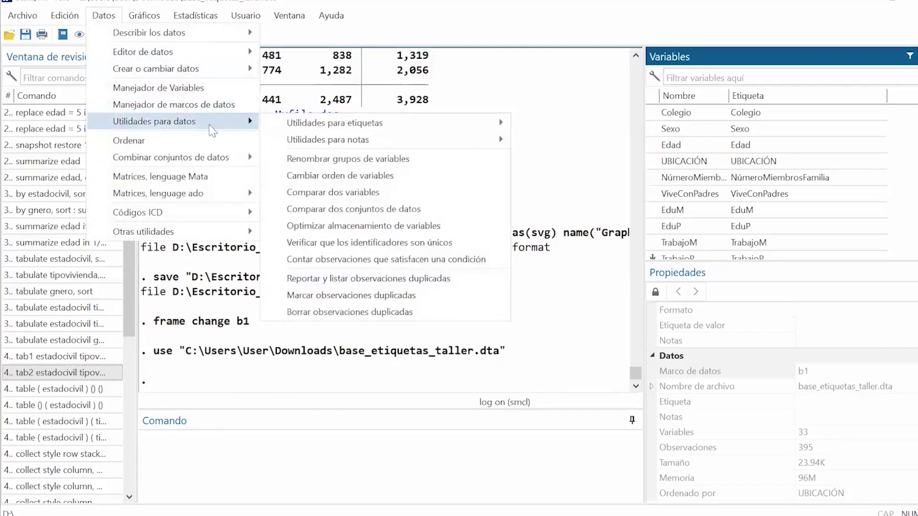
{"action": "key", "text": "Escape"}
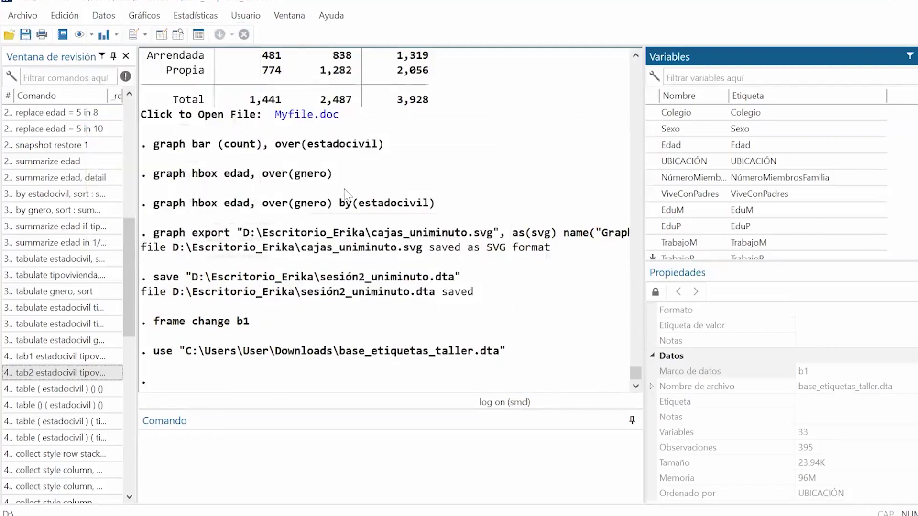
{"action": "left_click", "coordinate": [243, 171]}
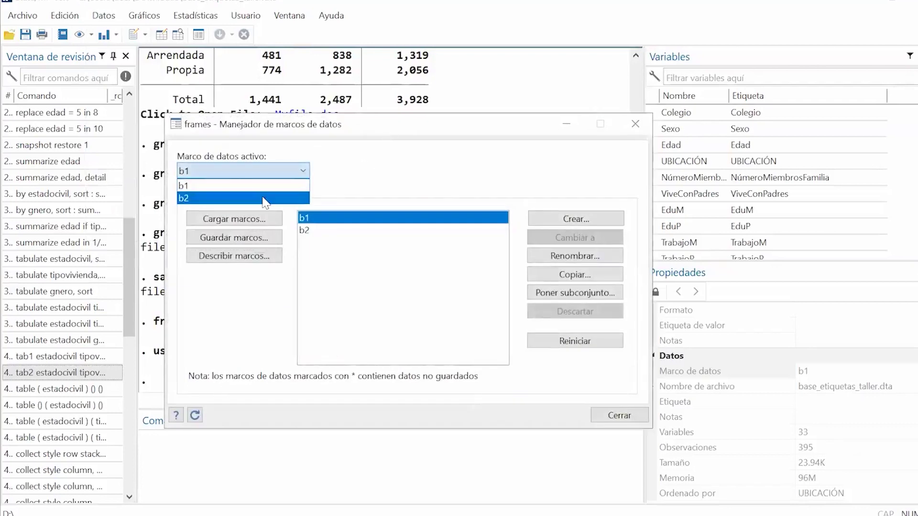
{"action": "left_click", "coordinate": [264, 198]}
{"action": "left_click", "coordinate": [262, 171]}
{"action": "left_click", "coordinate": [287, 185]}
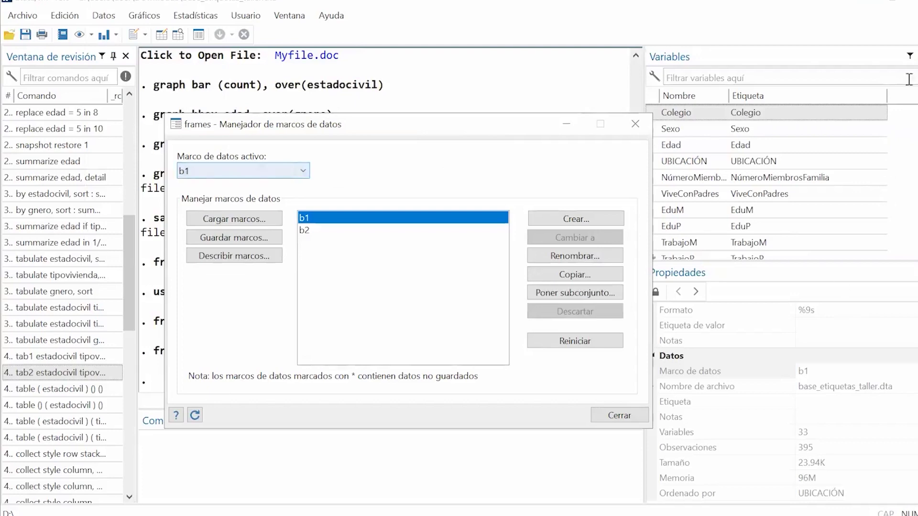
{"action": "left_click_drag", "start_coordinate": [498, 130], "coordinate": [451, 125]}
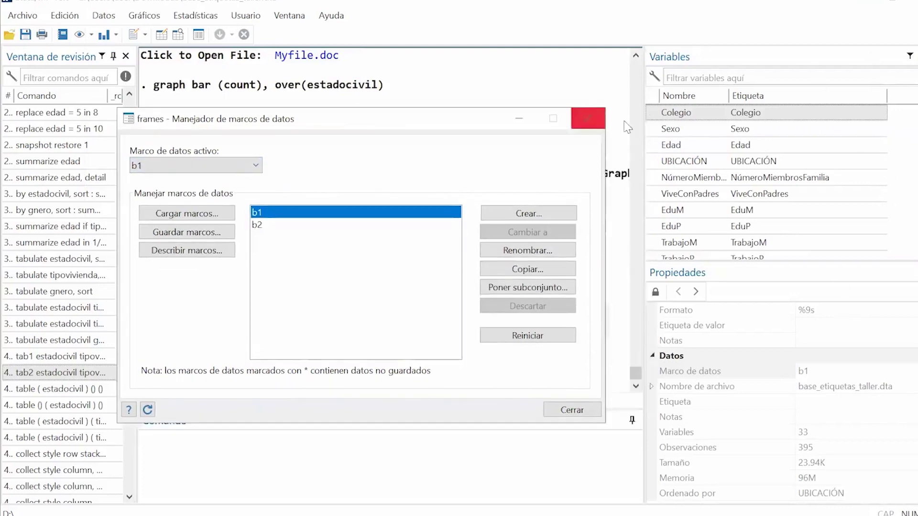
{"action": "left_click", "coordinate": [588, 118]}
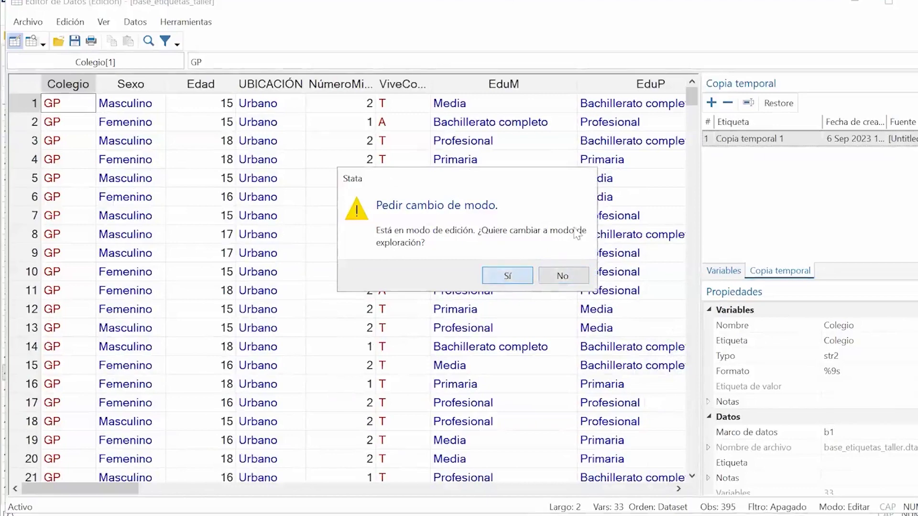
Step: Switch the data editor to browse mode and examine the Edad, NúmeroMiembrosFamilia, EduM and neighbouring columns of base_etiquetas_taller
{"action": "left_click", "coordinate": [493, 272]}
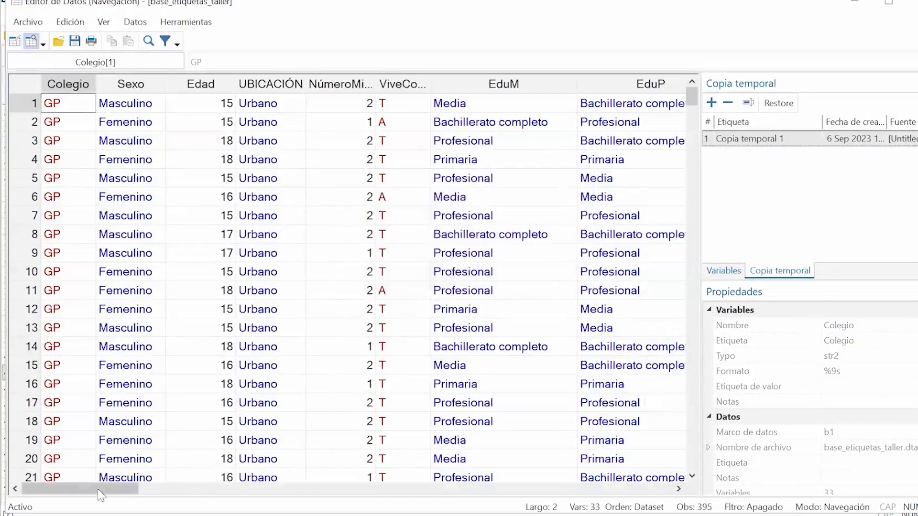
{"action": "left_click_drag", "start_coordinate": [99, 492], "coordinate": [153, 491]}
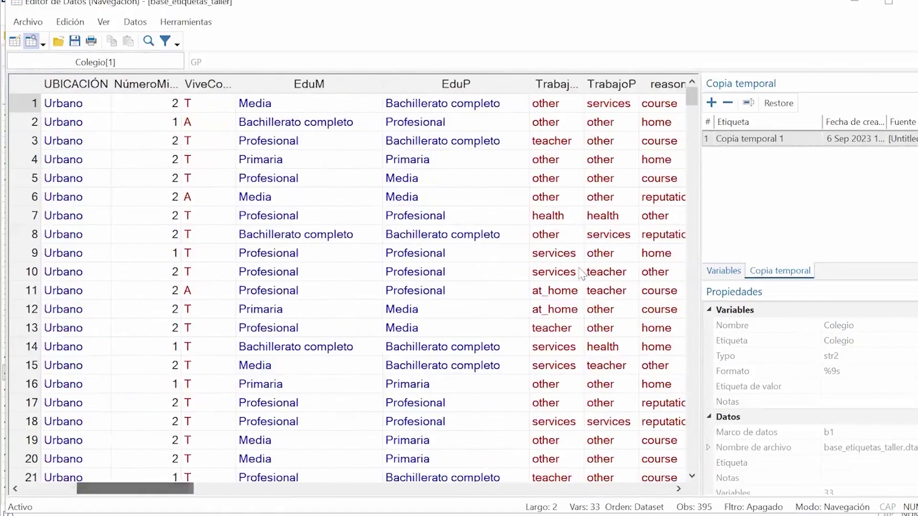
{"action": "left_click", "coordinate": [306, 85]}
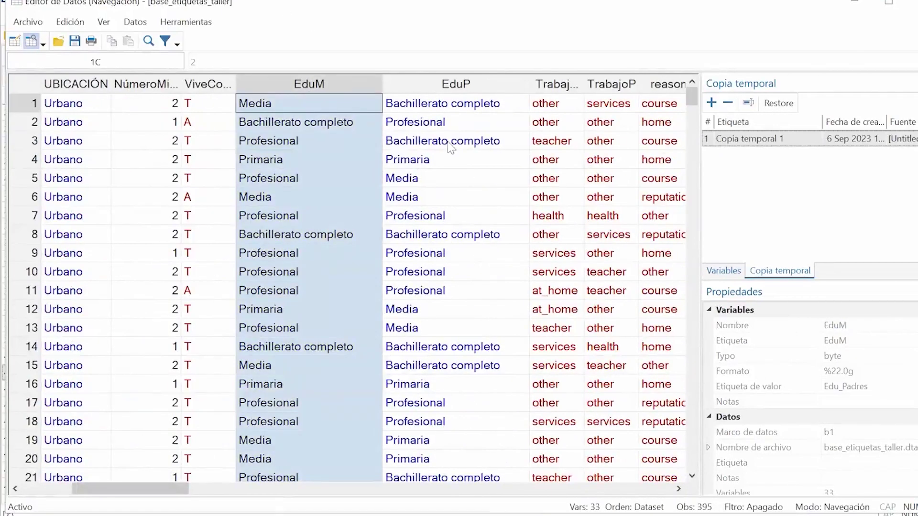
{"action": "left_click", "coordinate": [553, 124]}
{"action": "left_click", "coordinate": [124, 109]}
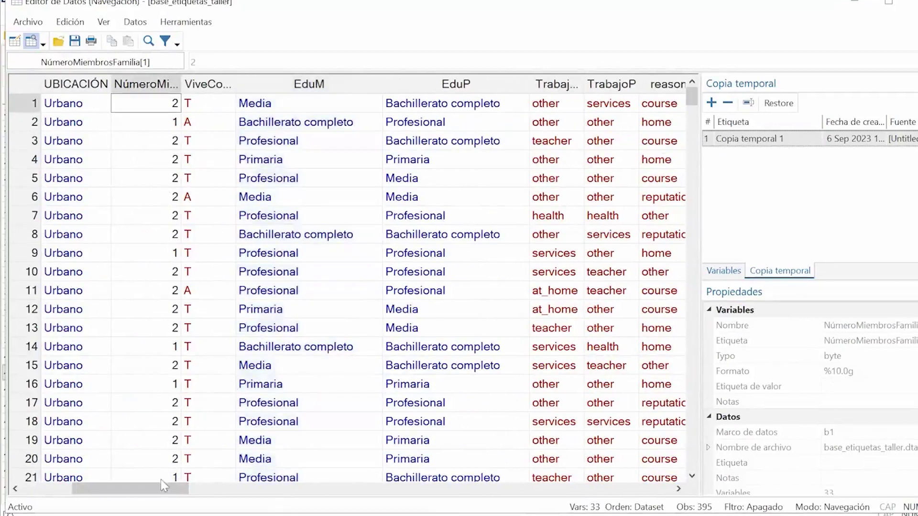
{"action": "left_click_drag", "start_coordinate": [160, 484], "coordinate": [110, 486]}
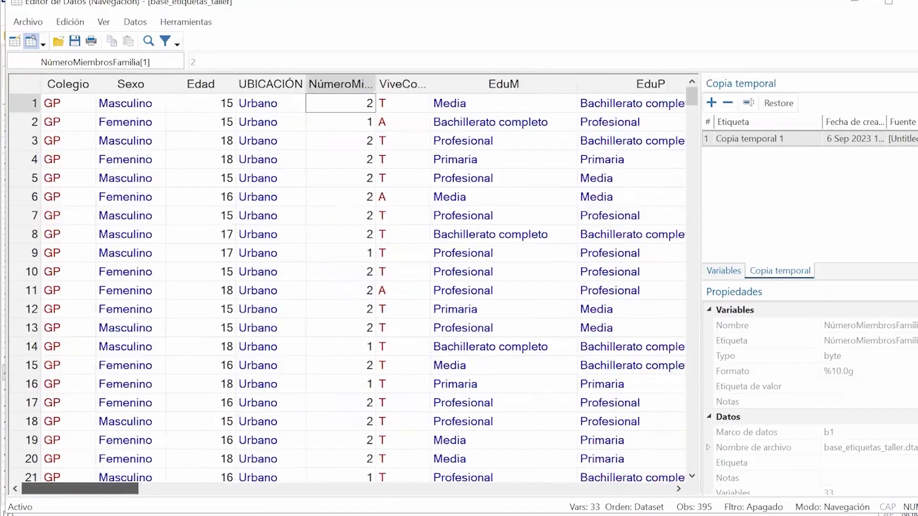
{"action": "left_click", "coordinate": [218, 106]}
{"action": "left_click", "coordinate": [201, 366]}
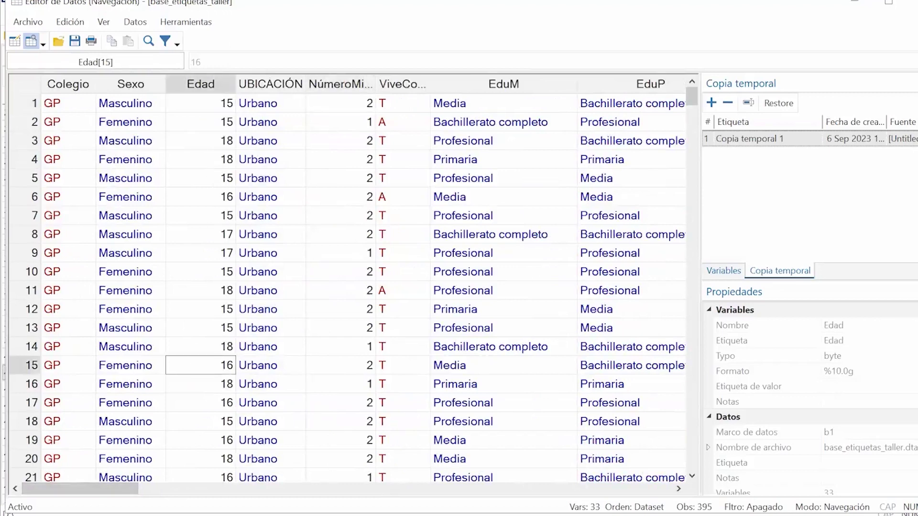
{"action": "left_click", "coordinate": [206, 105]}
{"action": "left_click", "coordinate": [343, 161]}
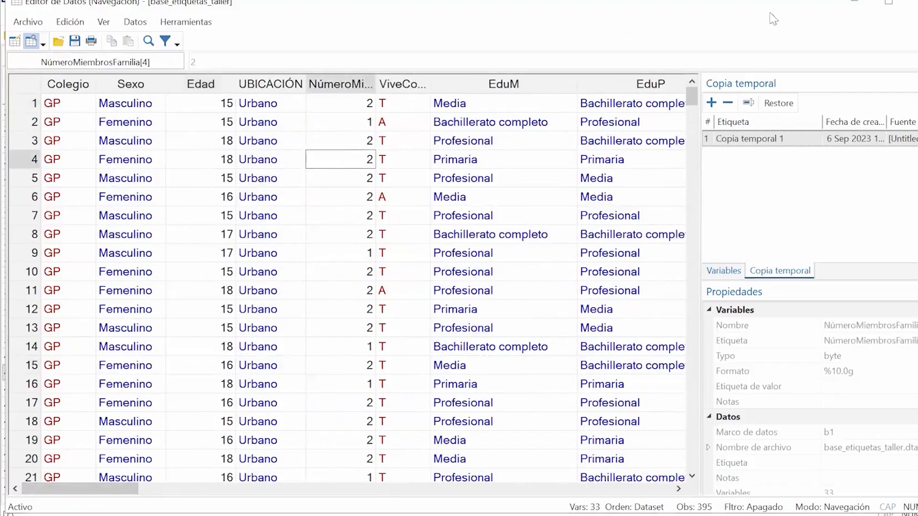
Step: Return to the main Stata window, widen the results area, and look through the variable list of the b1 dataset
{"action": "key", "text": "alt+Tab"}
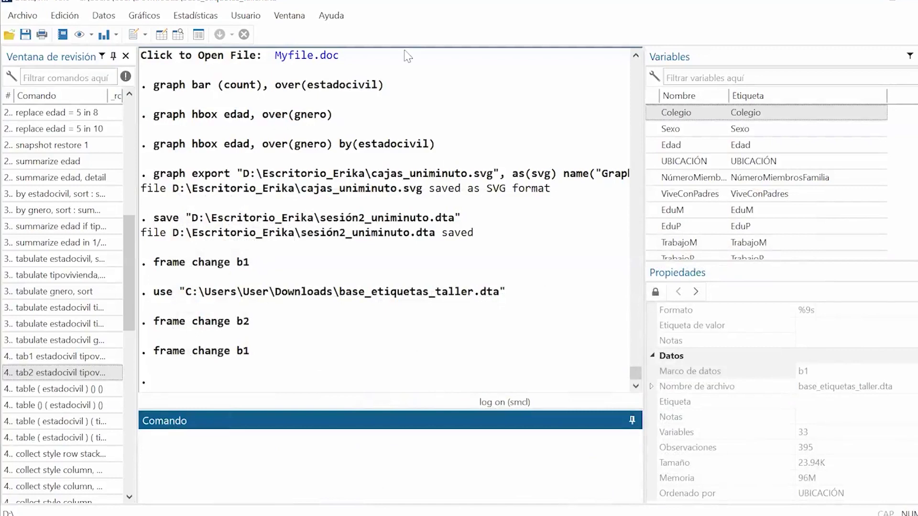
{"action": "left_click_drag", "start_coordinate": [640, 186], "coordinate": [692, 206]}
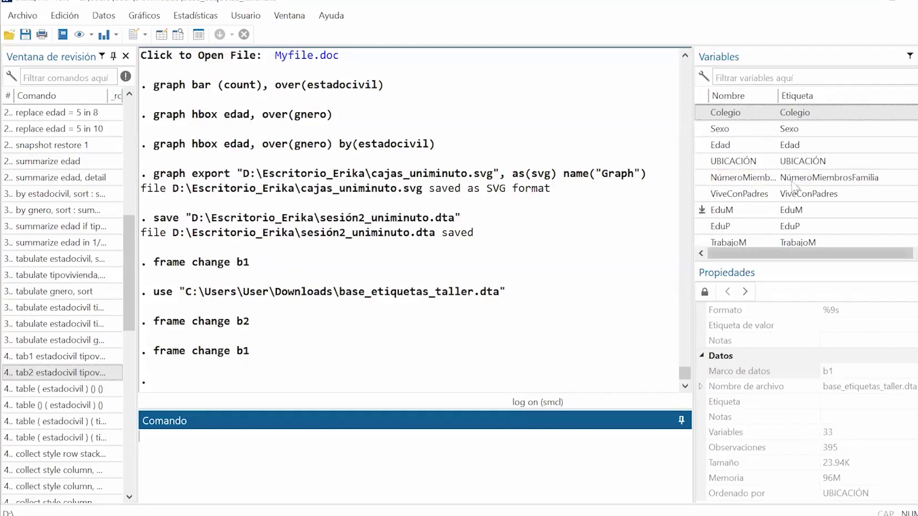
{"action": "scroll", "coordinate": [708, 234], "scroll_direction": "down", "scroll_amount": 8}
{"action": "scroll", "coordinate": [777, 241], "scroll_direction": "down", "scroll_amount": 2}
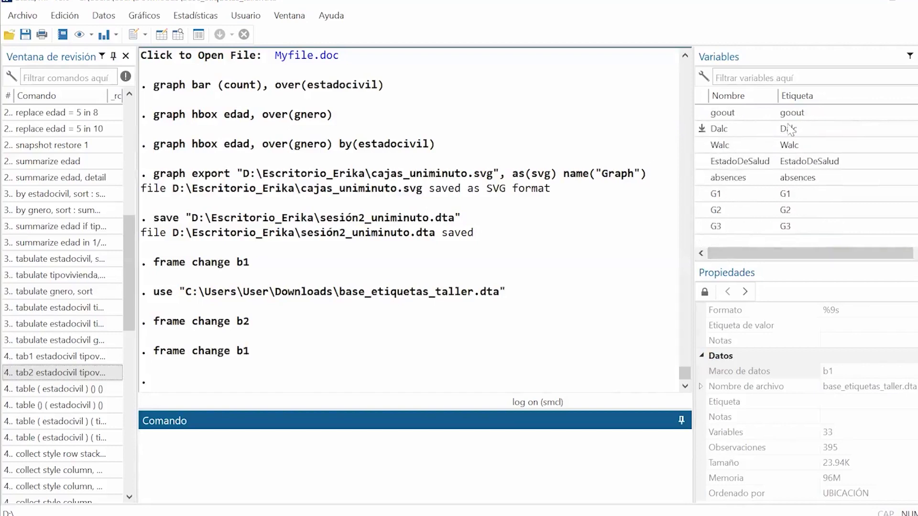
{"action": "scroll", "coordinate": [788, 130], "scroll_direction": "up", "scroll_amount": 7}
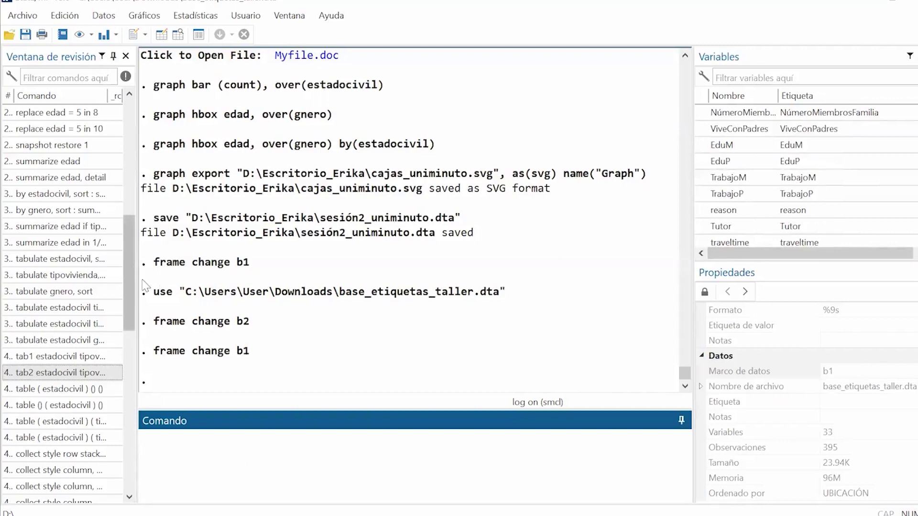
Step: Go through the command history to its latest entries and hide the commands that produced errors
{"action": "scroll", "coordinate": [306, 273], "scroll_direction": "up", "scroll_amount": 5}
{"action": "scroll", "coordinate": [303, 276], "scroll_direction": "down", "scroll_amount": 5}
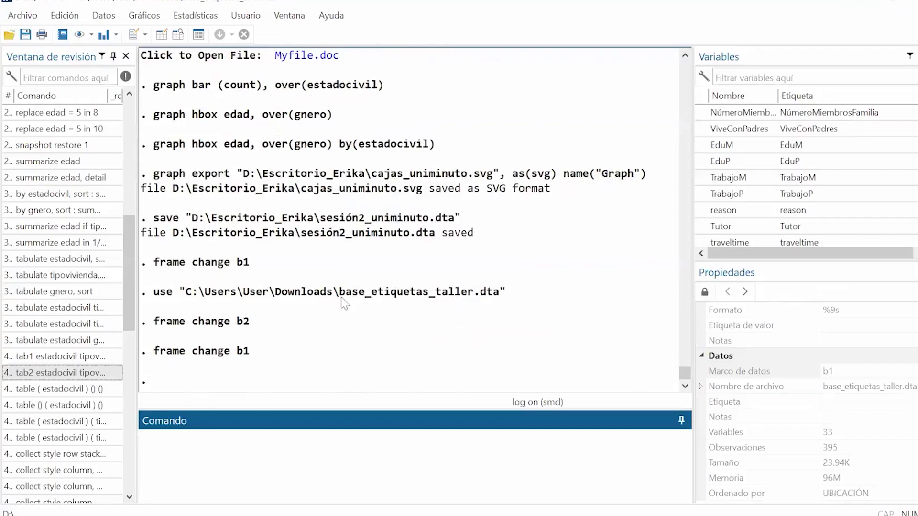
{"action": "left_click_drag", "start_coordinate": [129, 286], "coordinate": [139, 454]}
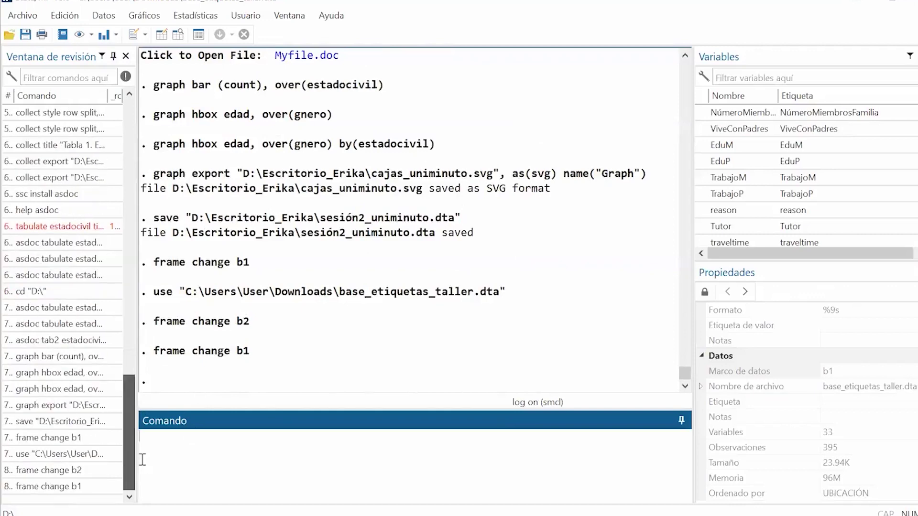
{"action": "left_click", "coordinate": [125, 77]}
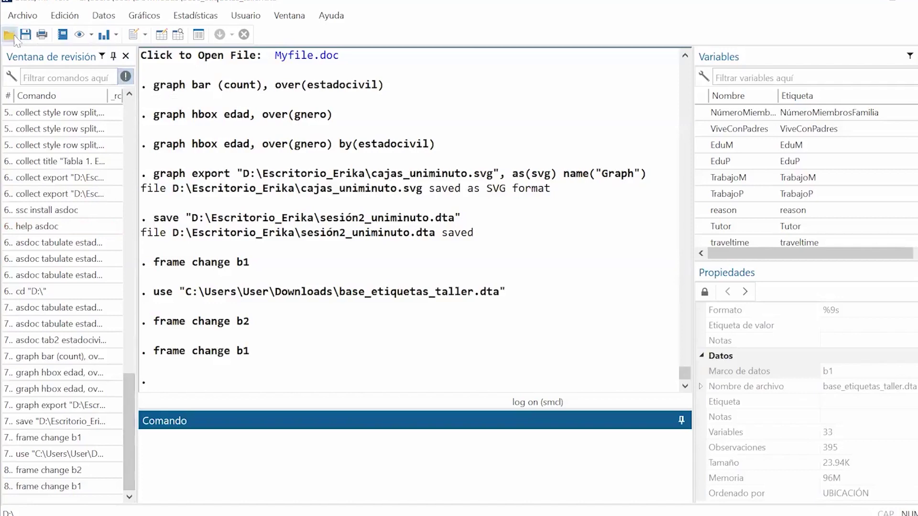
Step: Close the log file that records the session's output
{"action": "left_click", "coordinate": [30, 19]}
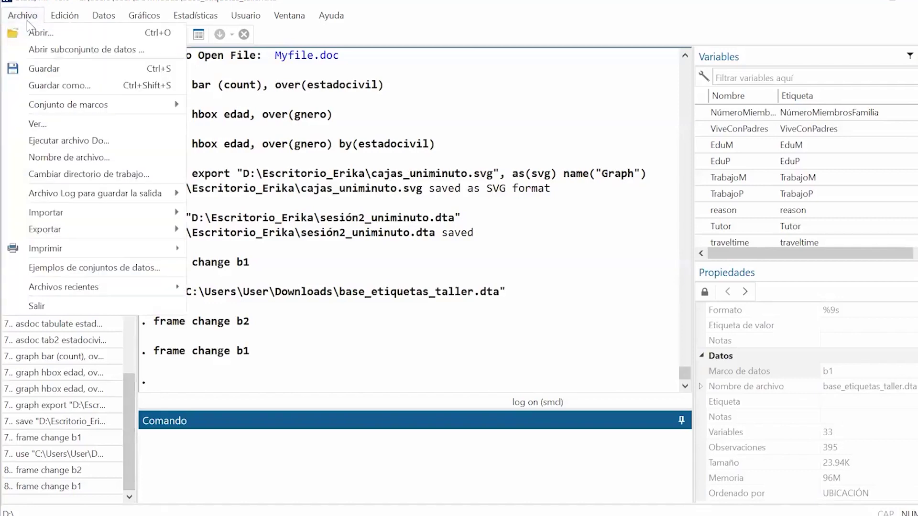
{"action": "mouse_move", "coordinate": [117, 197]}
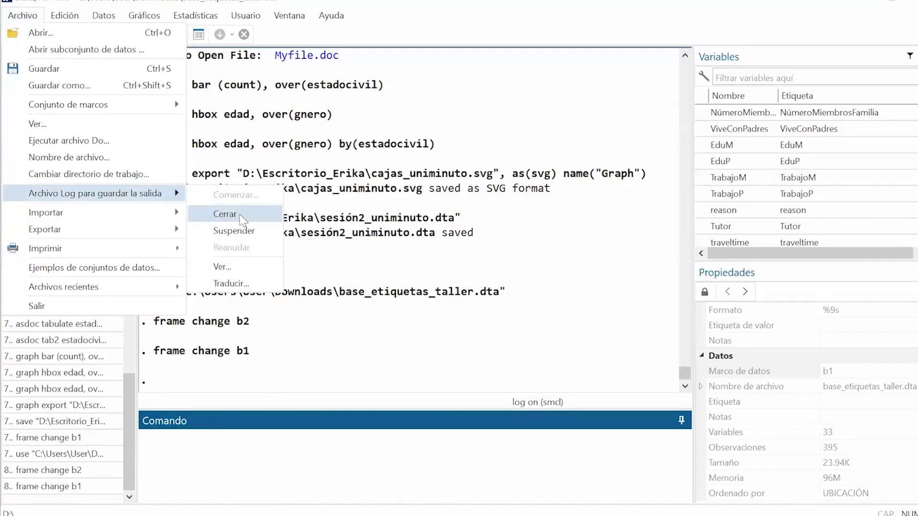
{"action": "left_click", "coordinate": [224, 214]}
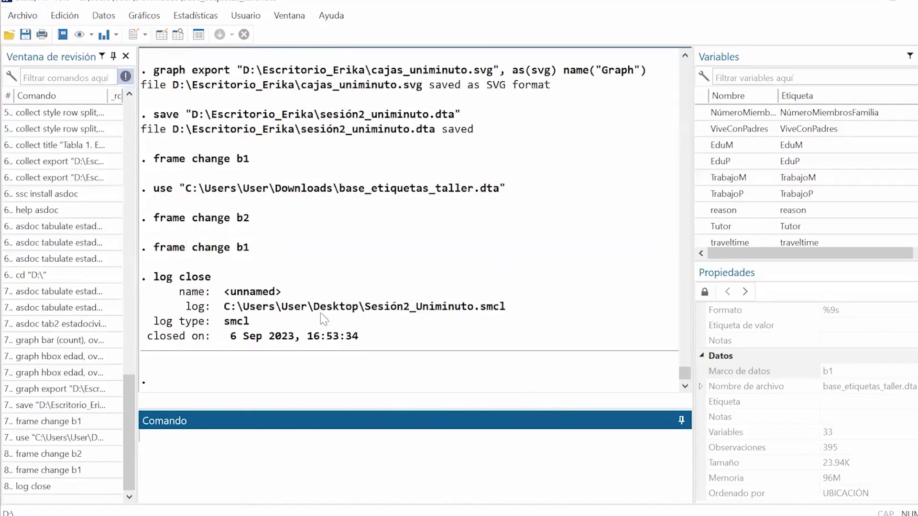